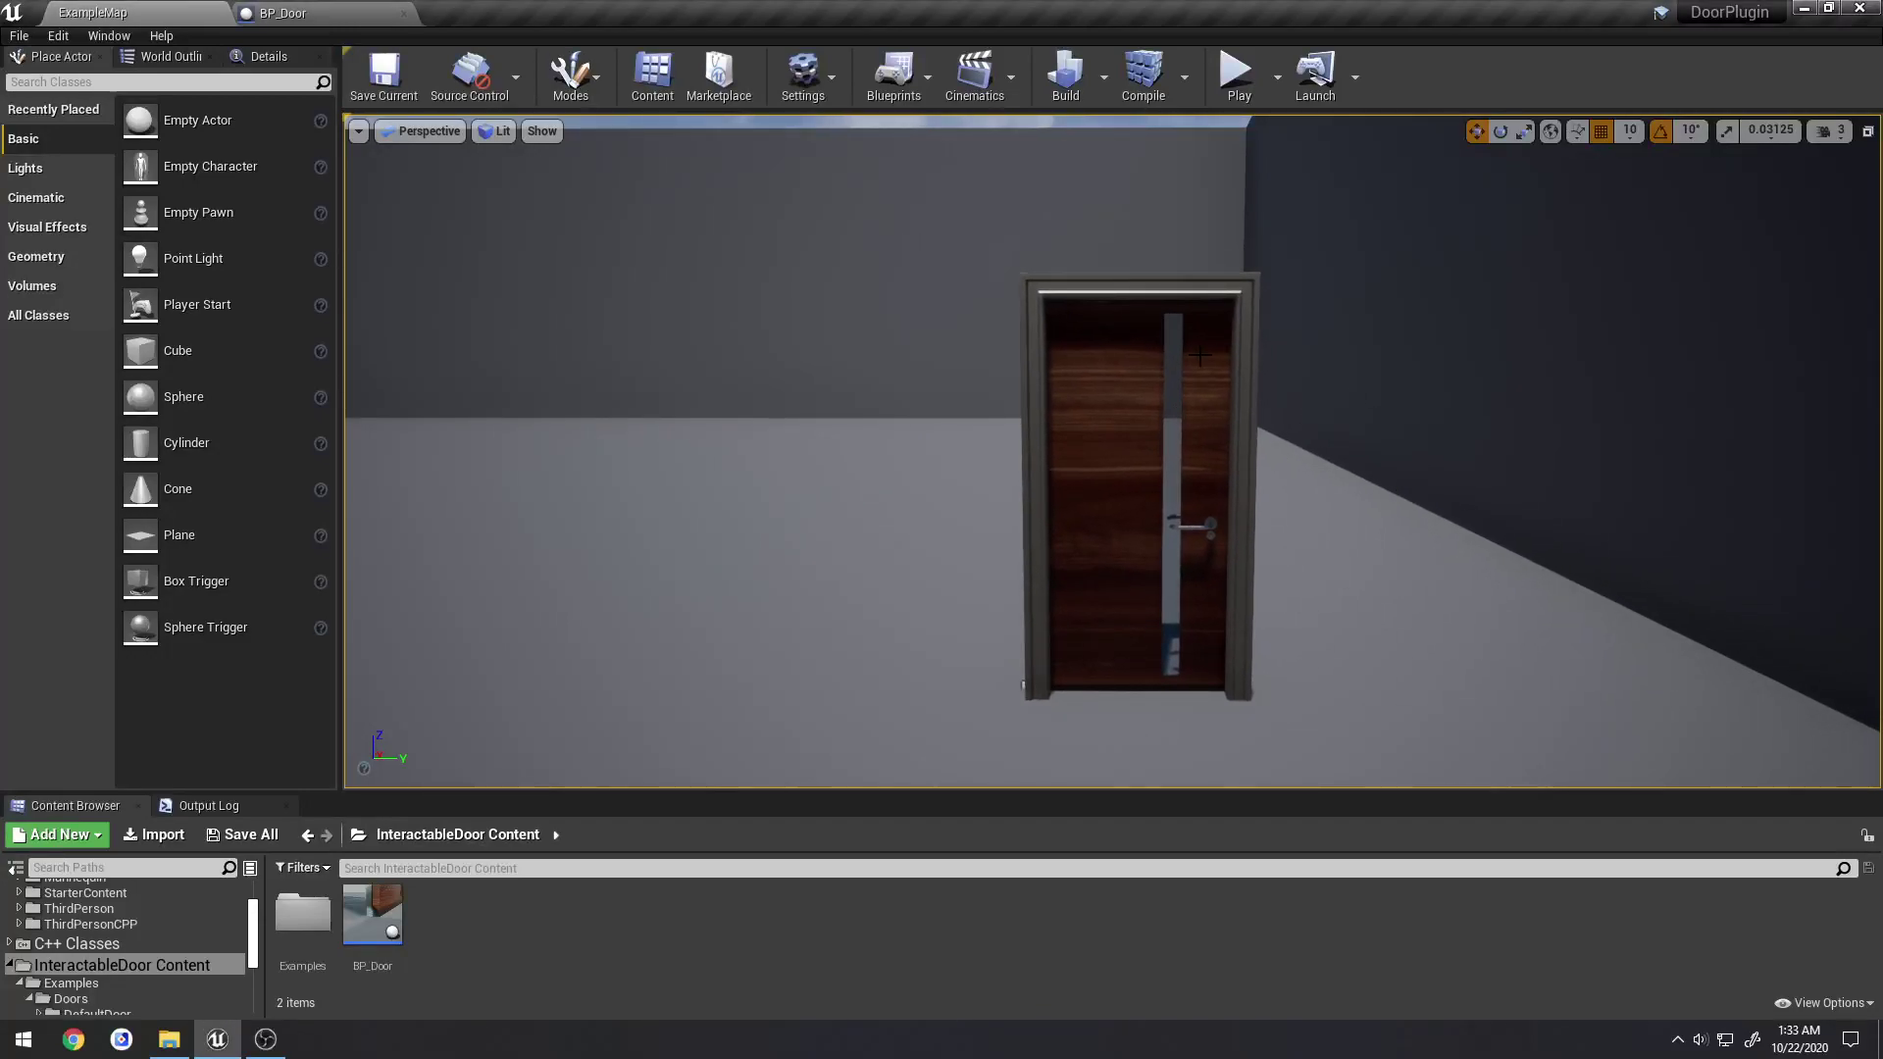
Play-test the level in full screen, walk the character to the door, open and close it, and stop the session
key("w")
key("d")
right_click_drag(1361, 476, 1305, 500)
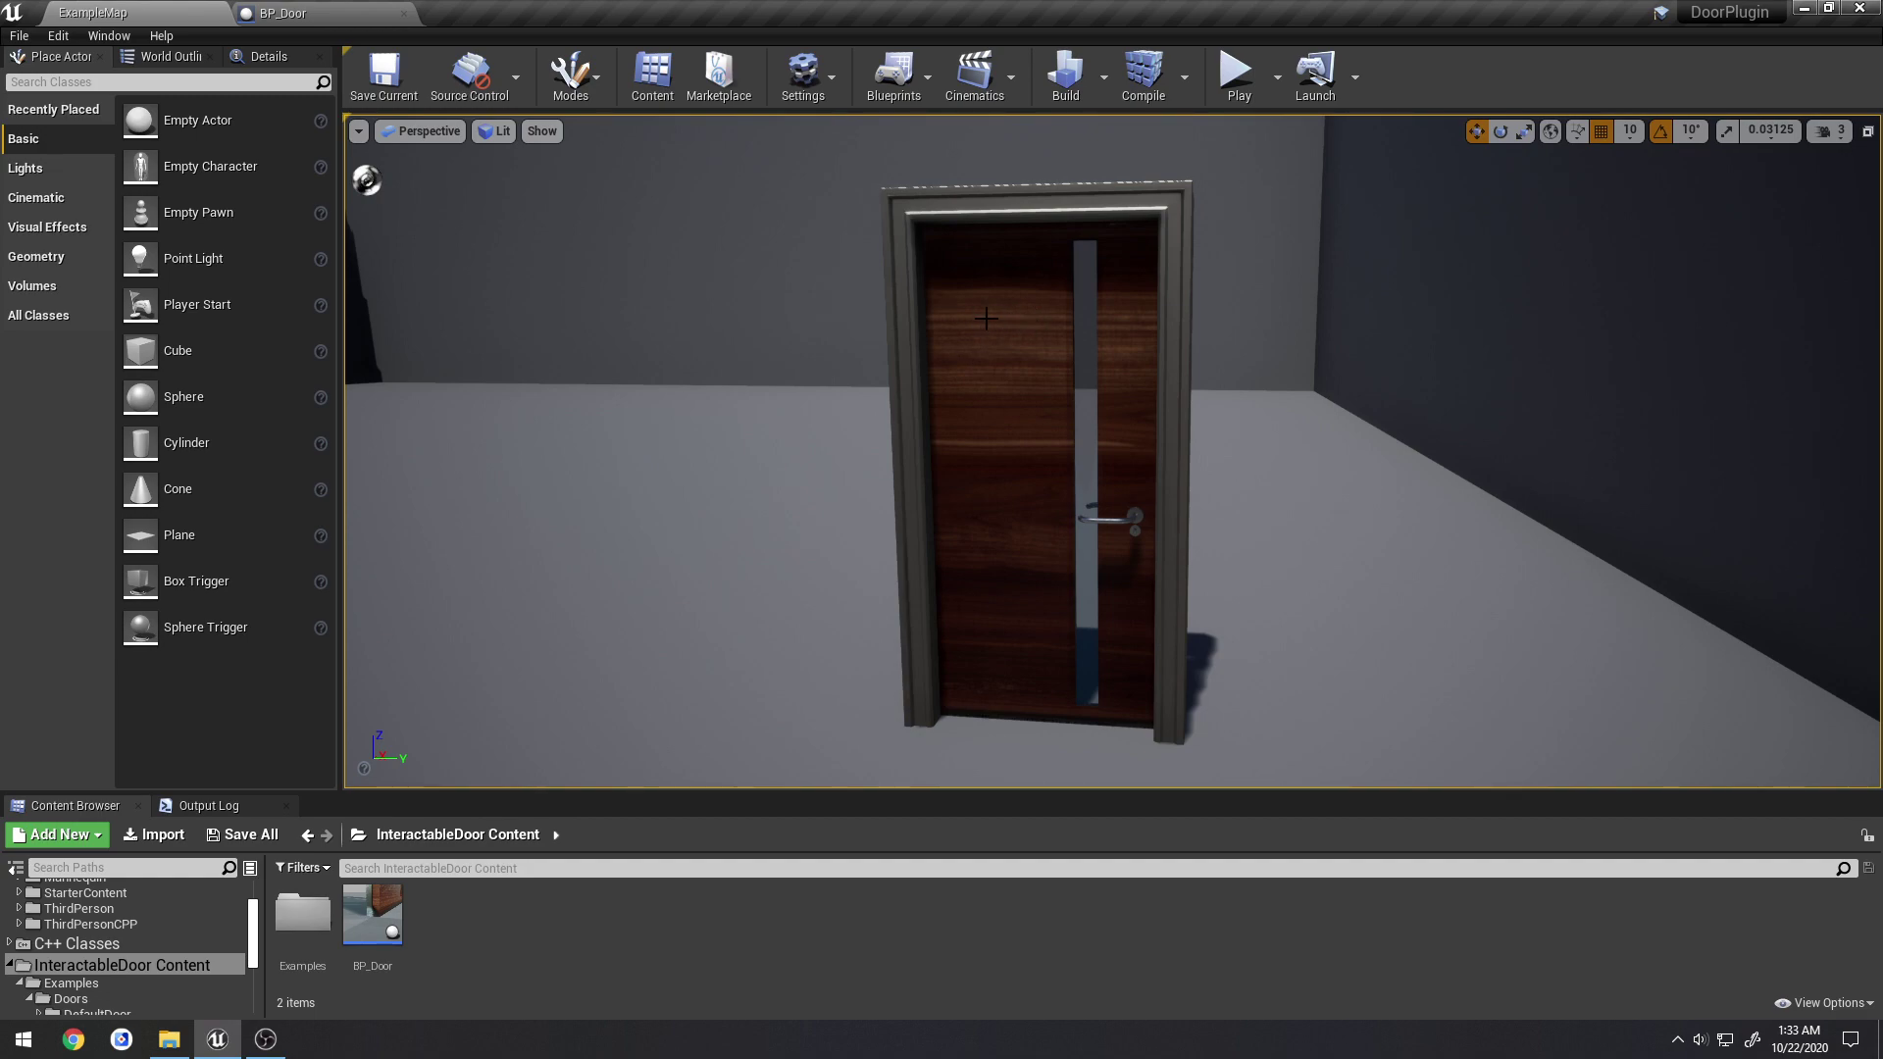
left_click(1238, 75)
key("w")
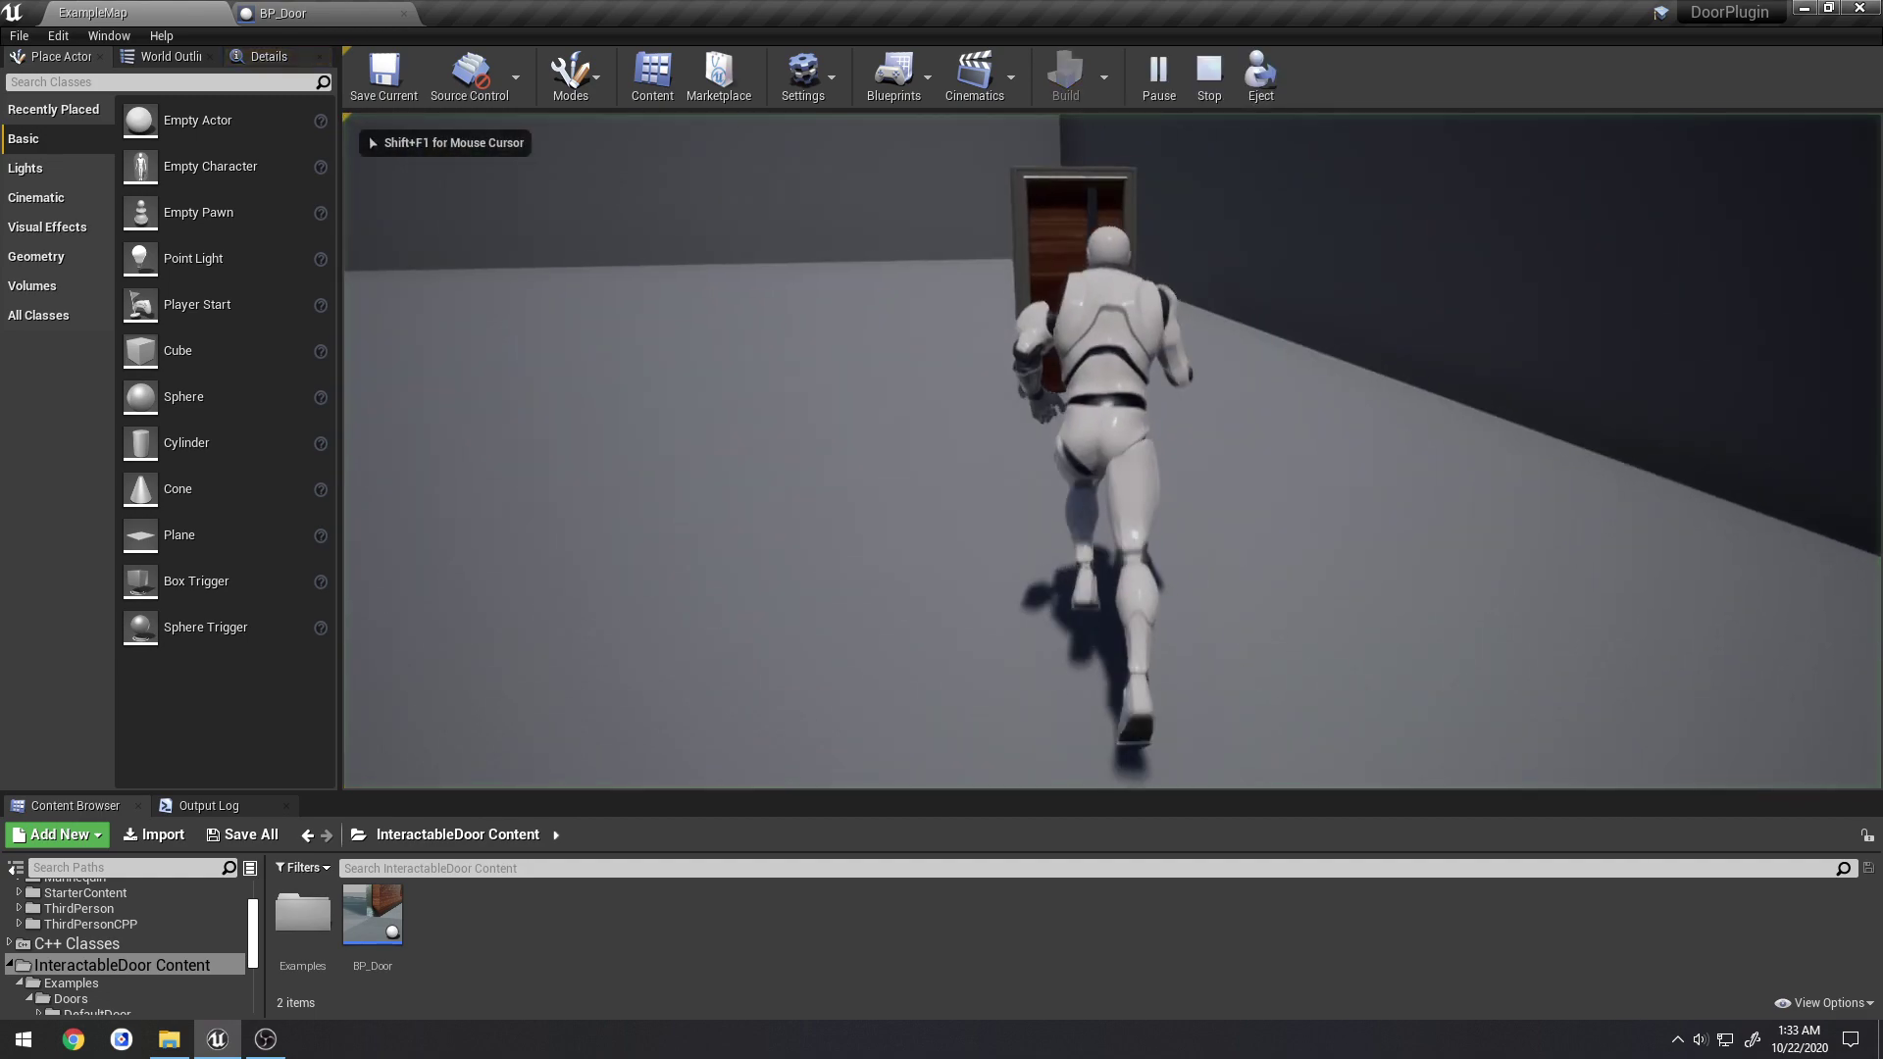
key("F11")
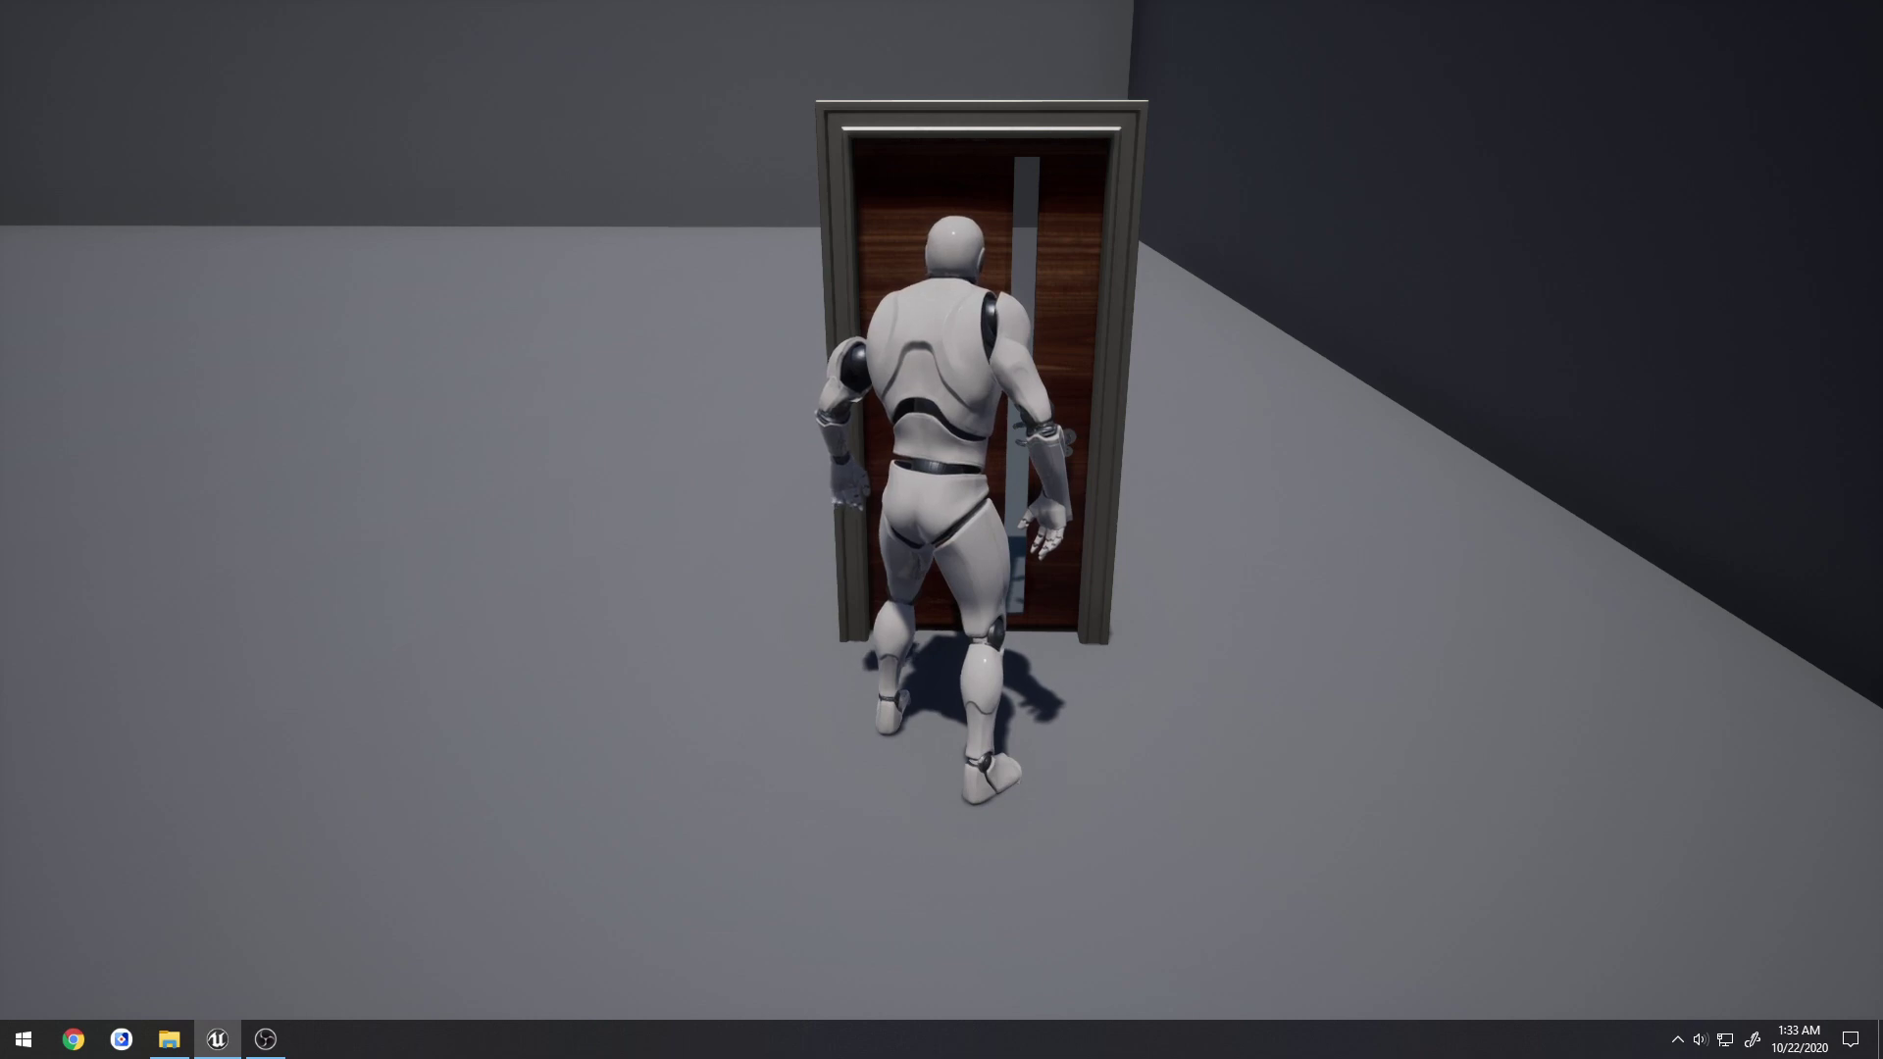
key("e")
key("e")
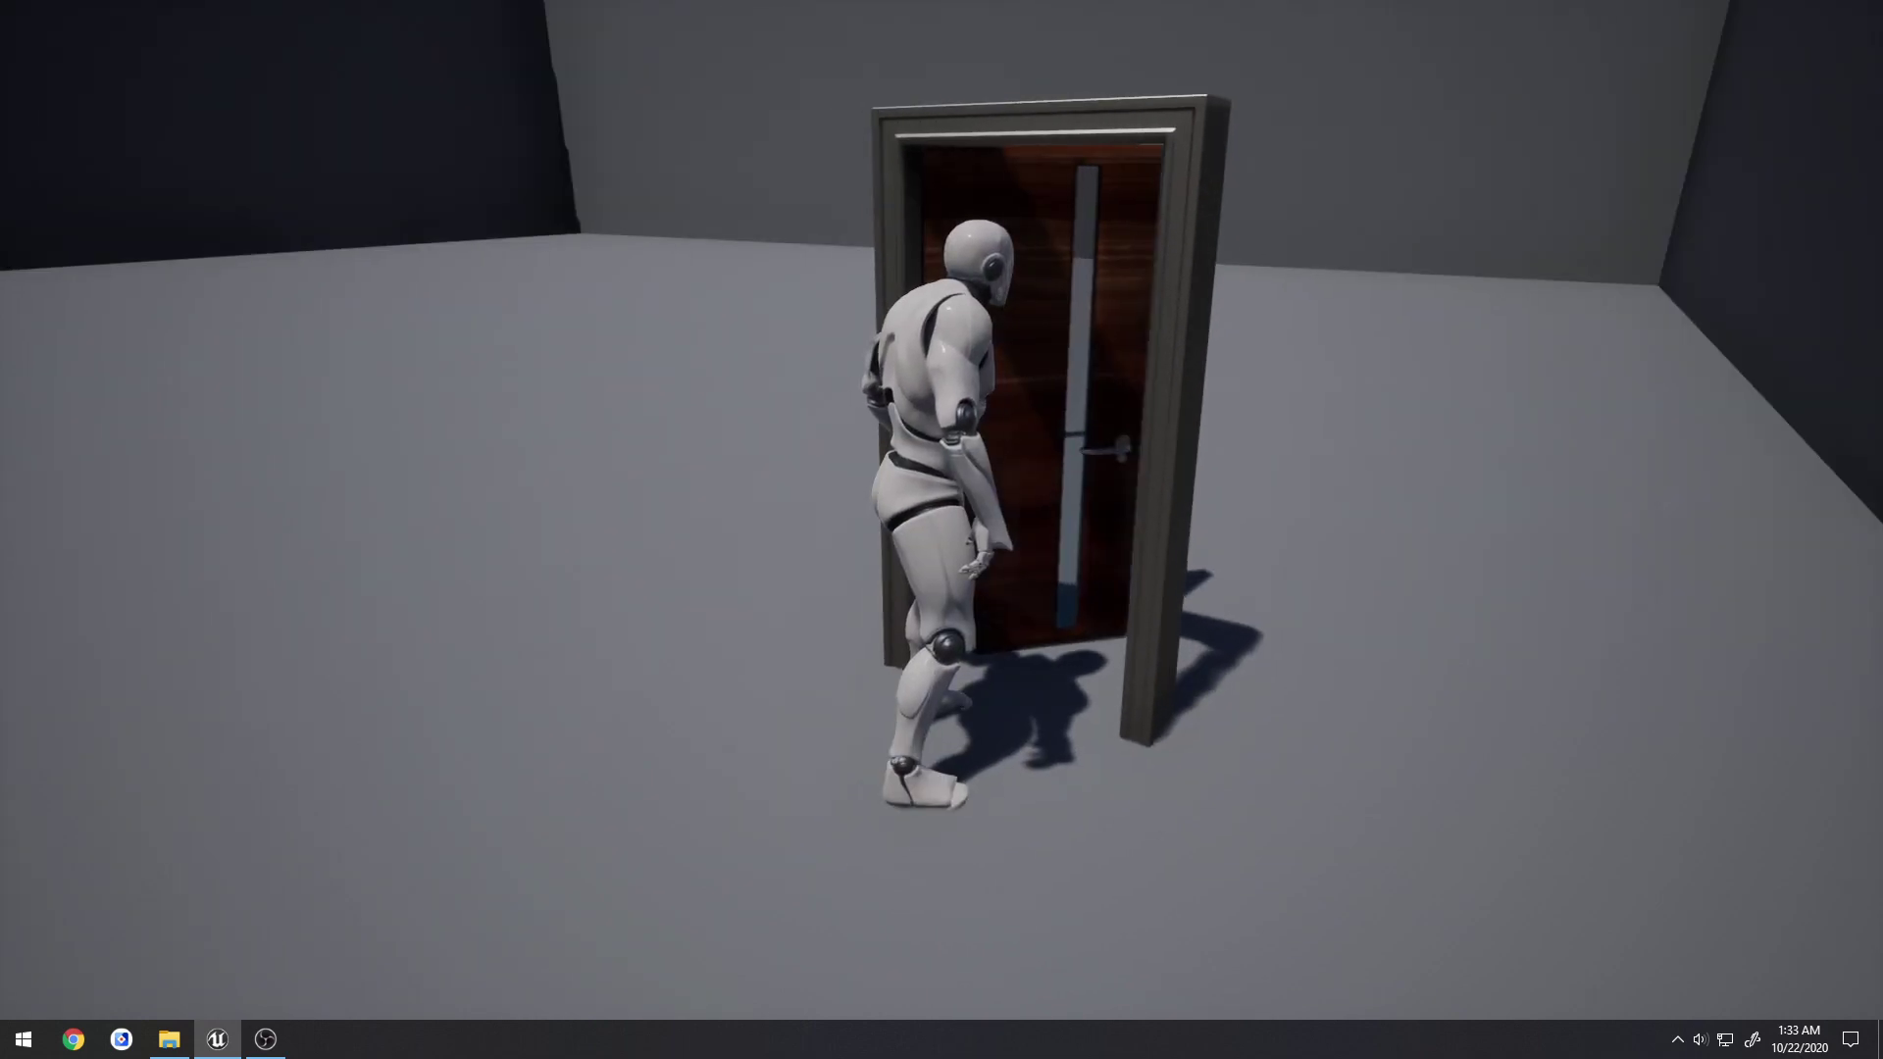
key("s")
key("Escape")
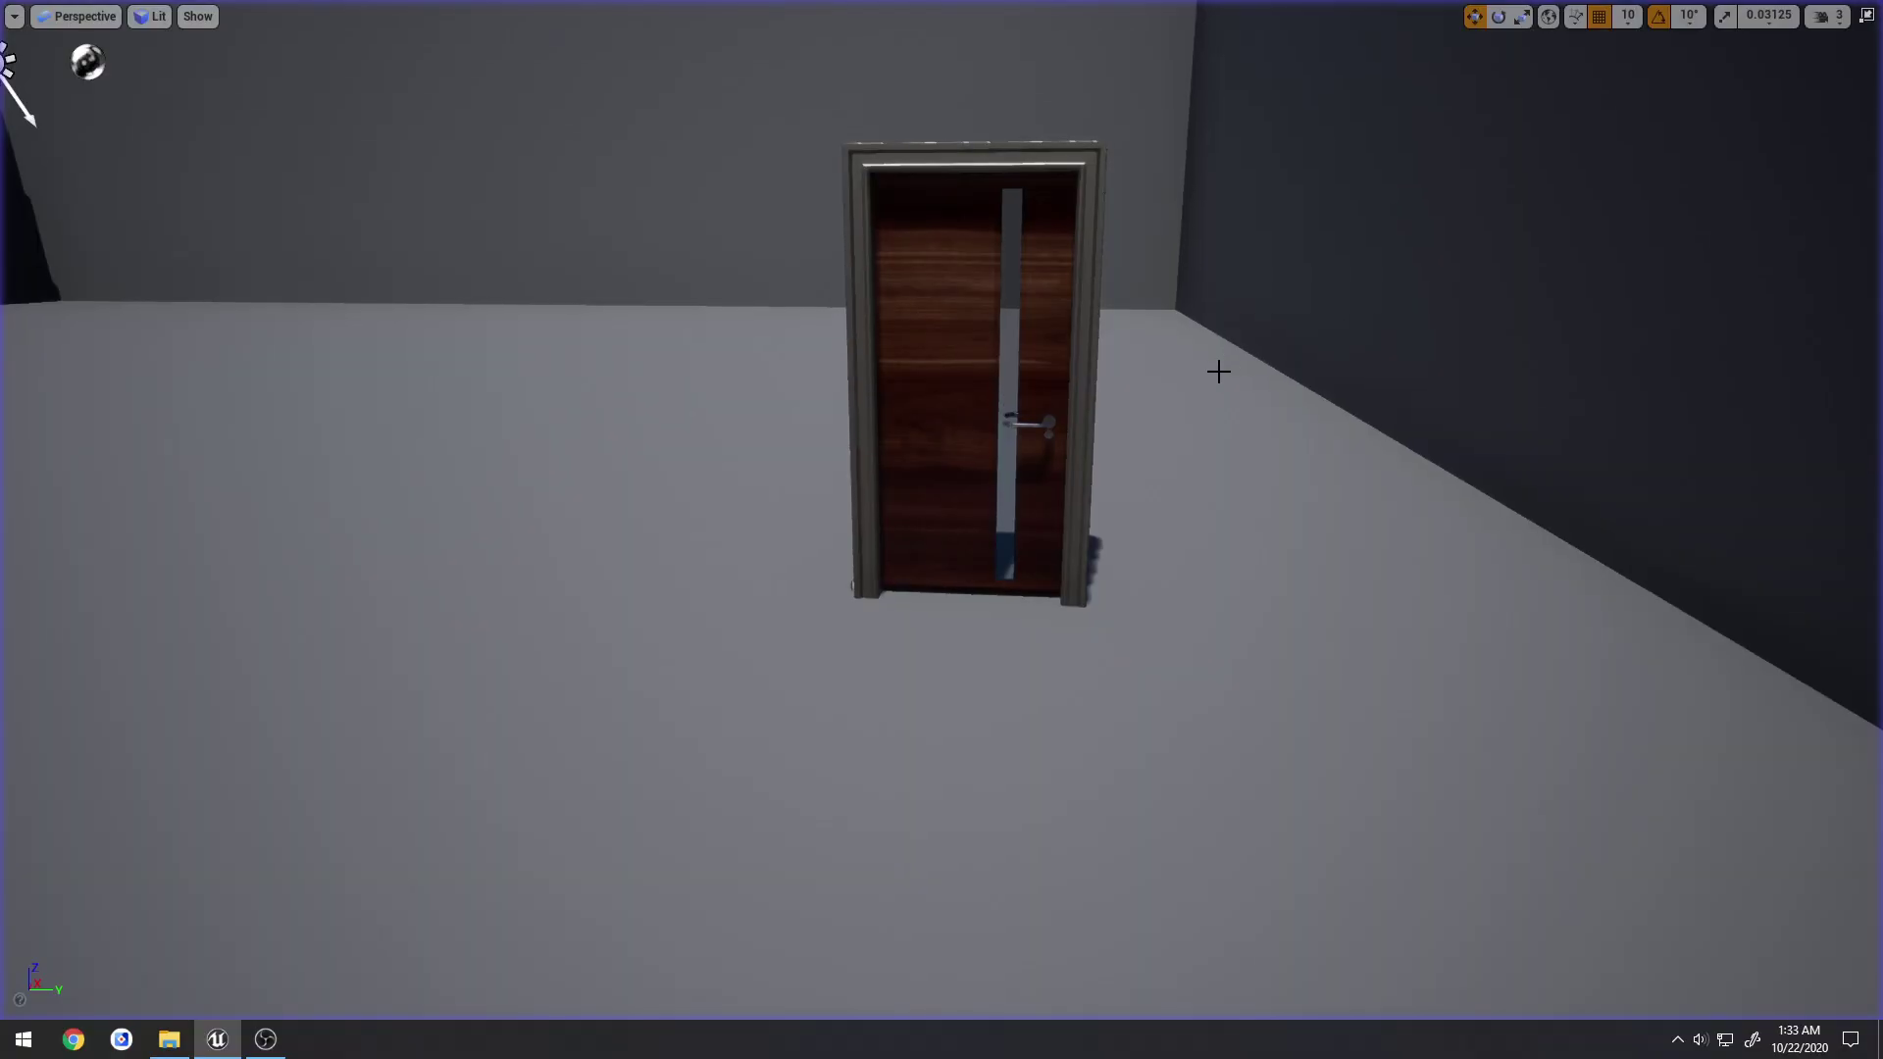
right_click_drag(1219, 372, 1202, 347)
key("F11")
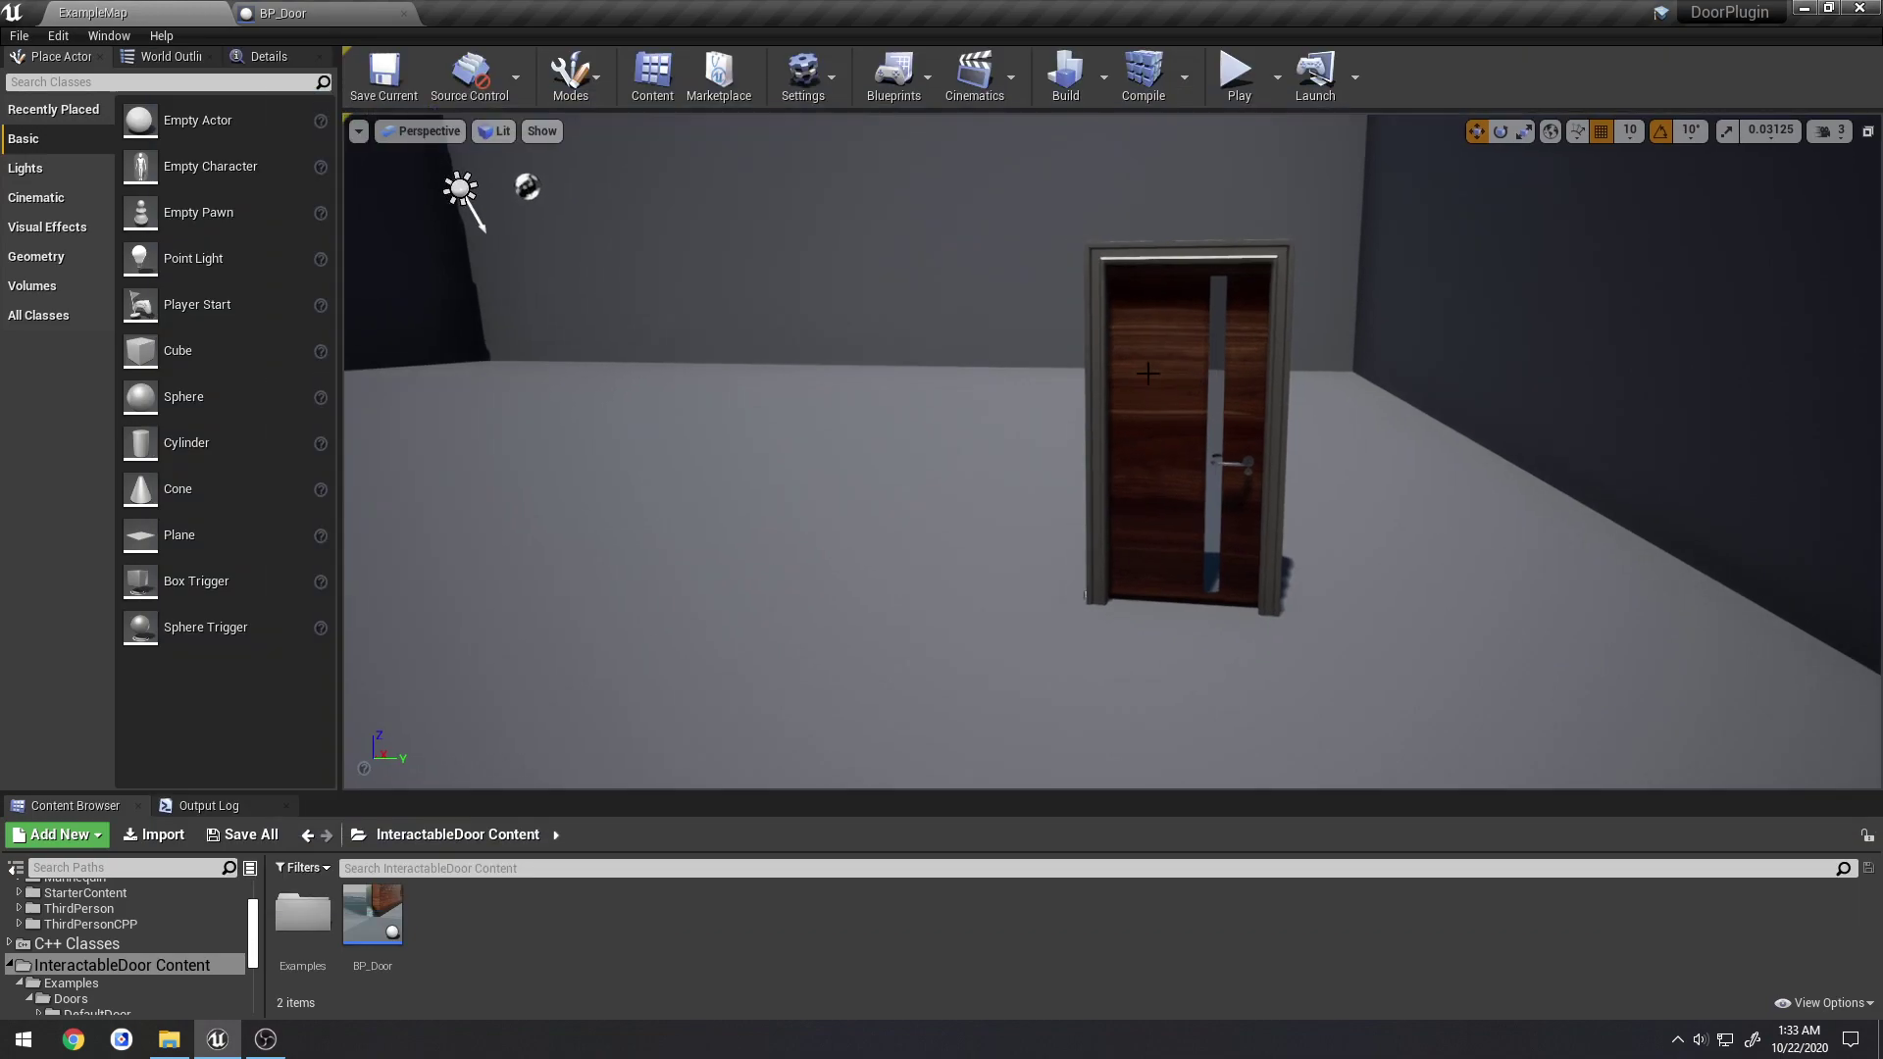
Examine the door sound logic in the BP_Door event graph and return to ExampleMap
left_click(322, 11)
right_click_drag(592, 442, 647, 403)
left_click(1128, 332)
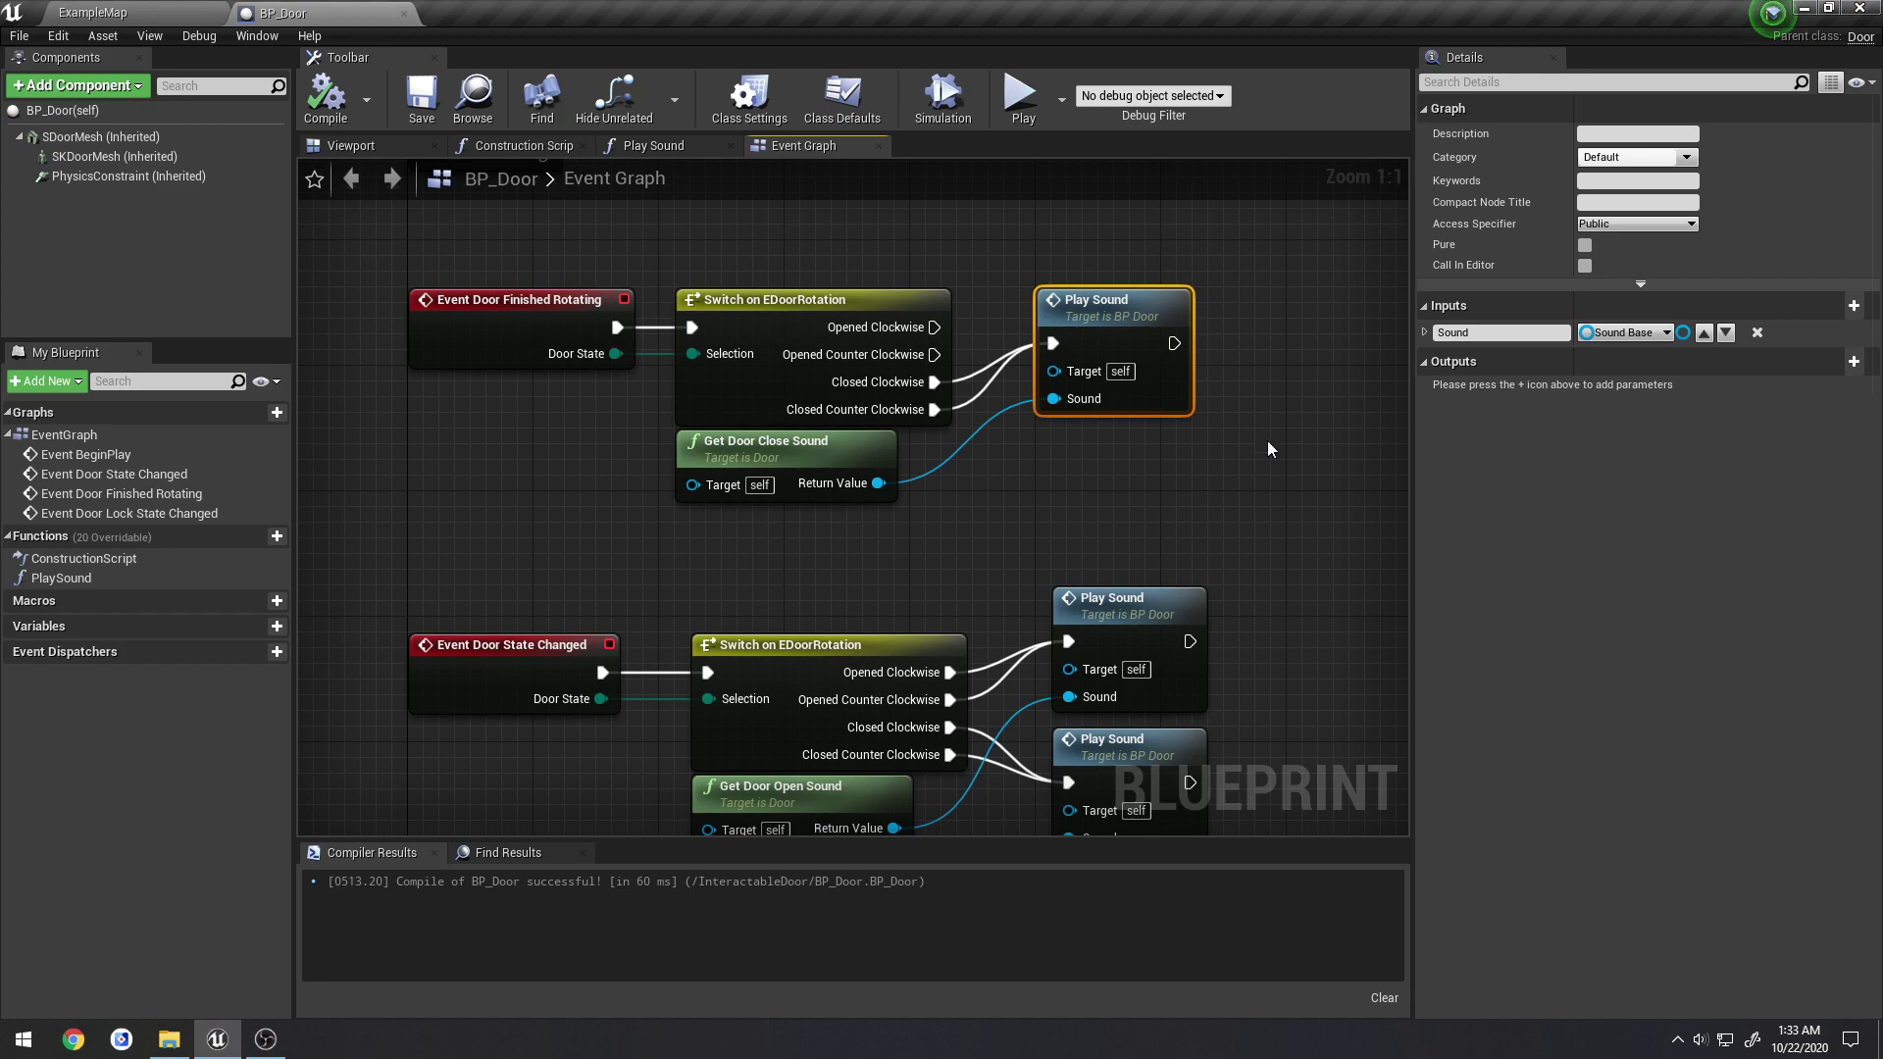
right_click_drag(1285, 546, 1244, 445)
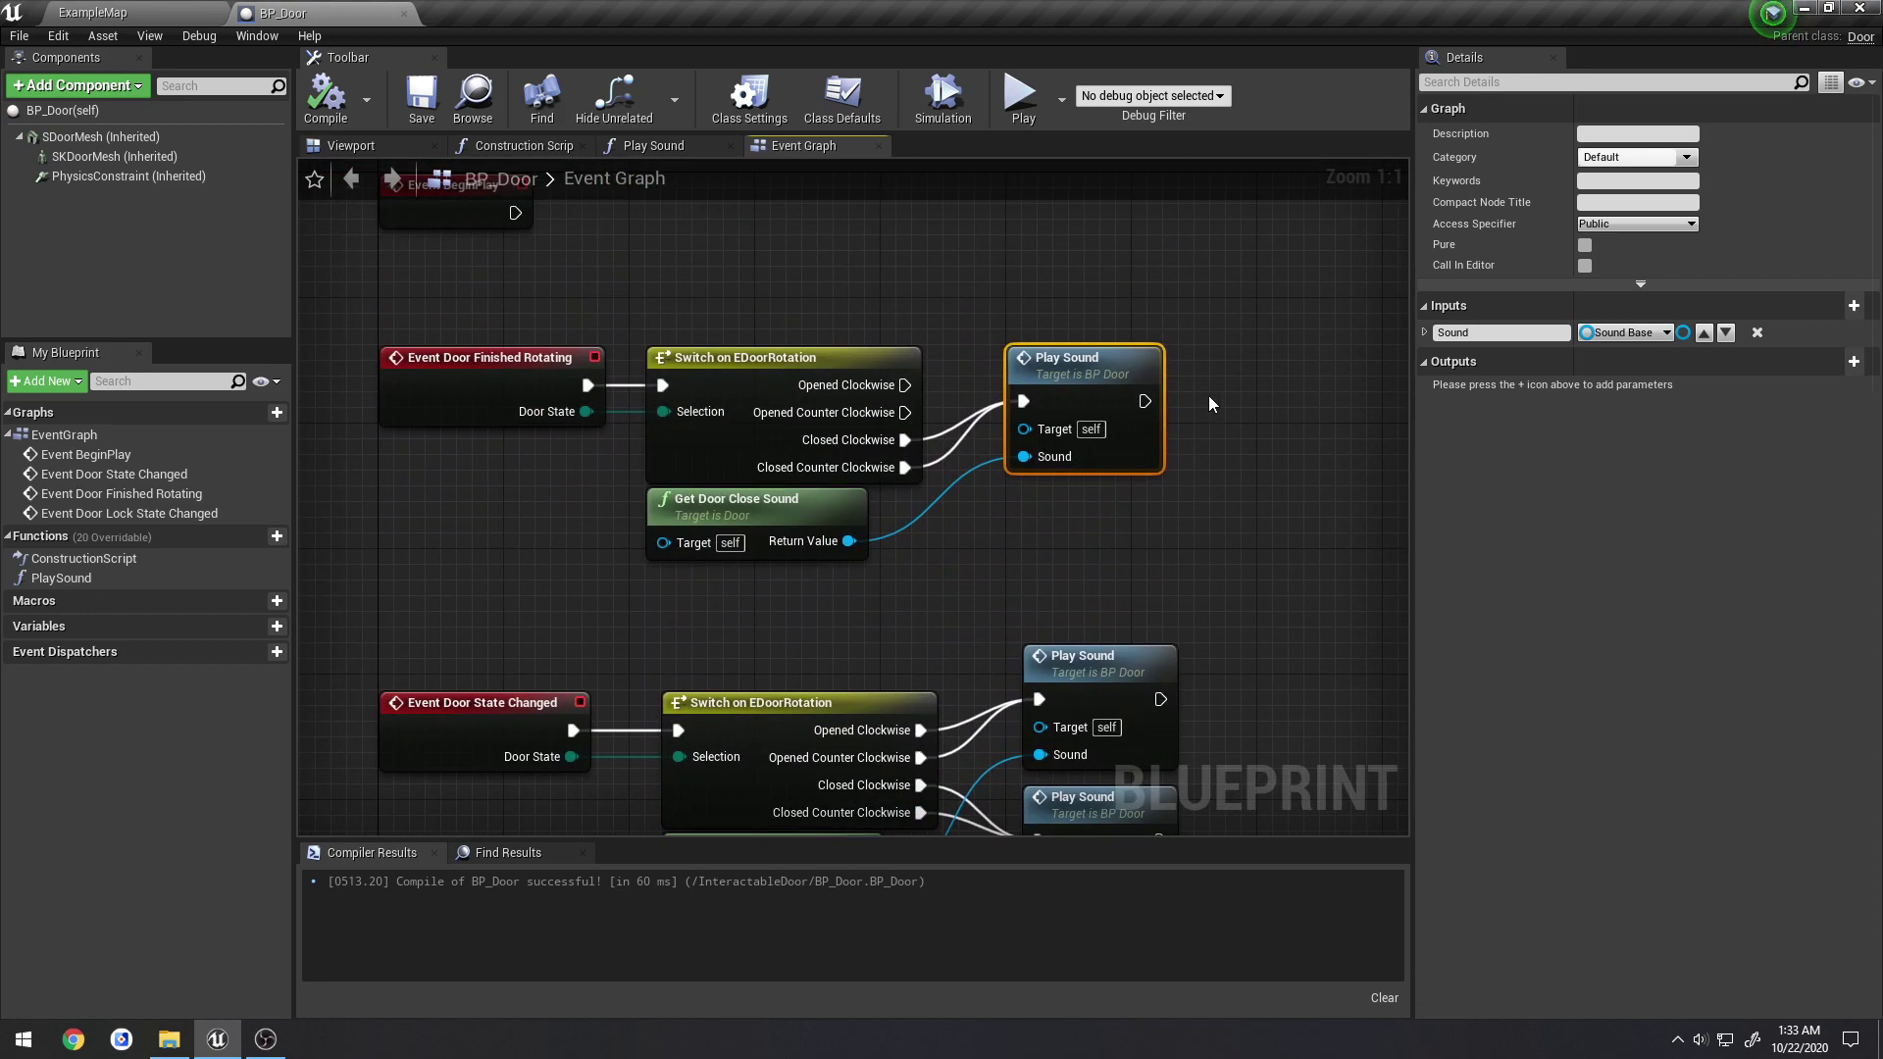
right_click_drag(1228, 351, 1210, 375)
left_click(114, 9)
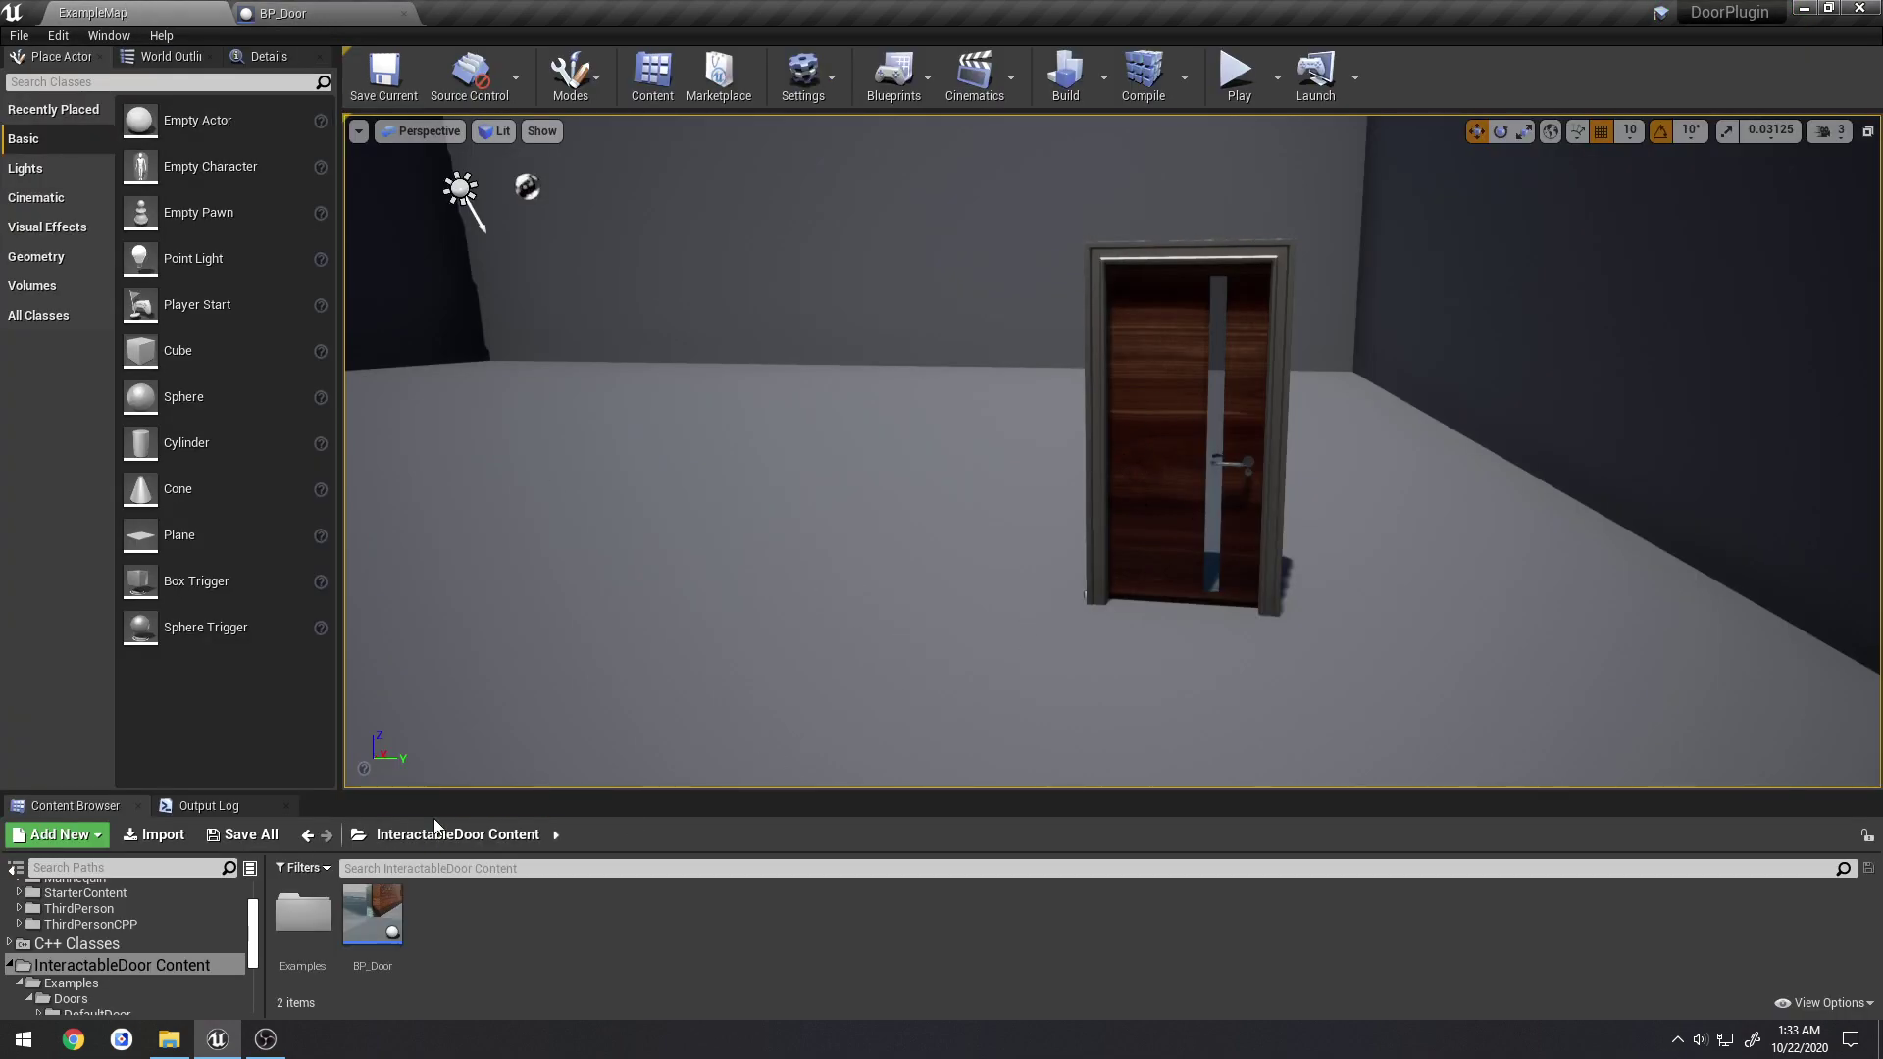
Browse the Door1 example's Static, Skeletal and Animations folders to examine the door meshes and animation assets
double_click(323, 934)
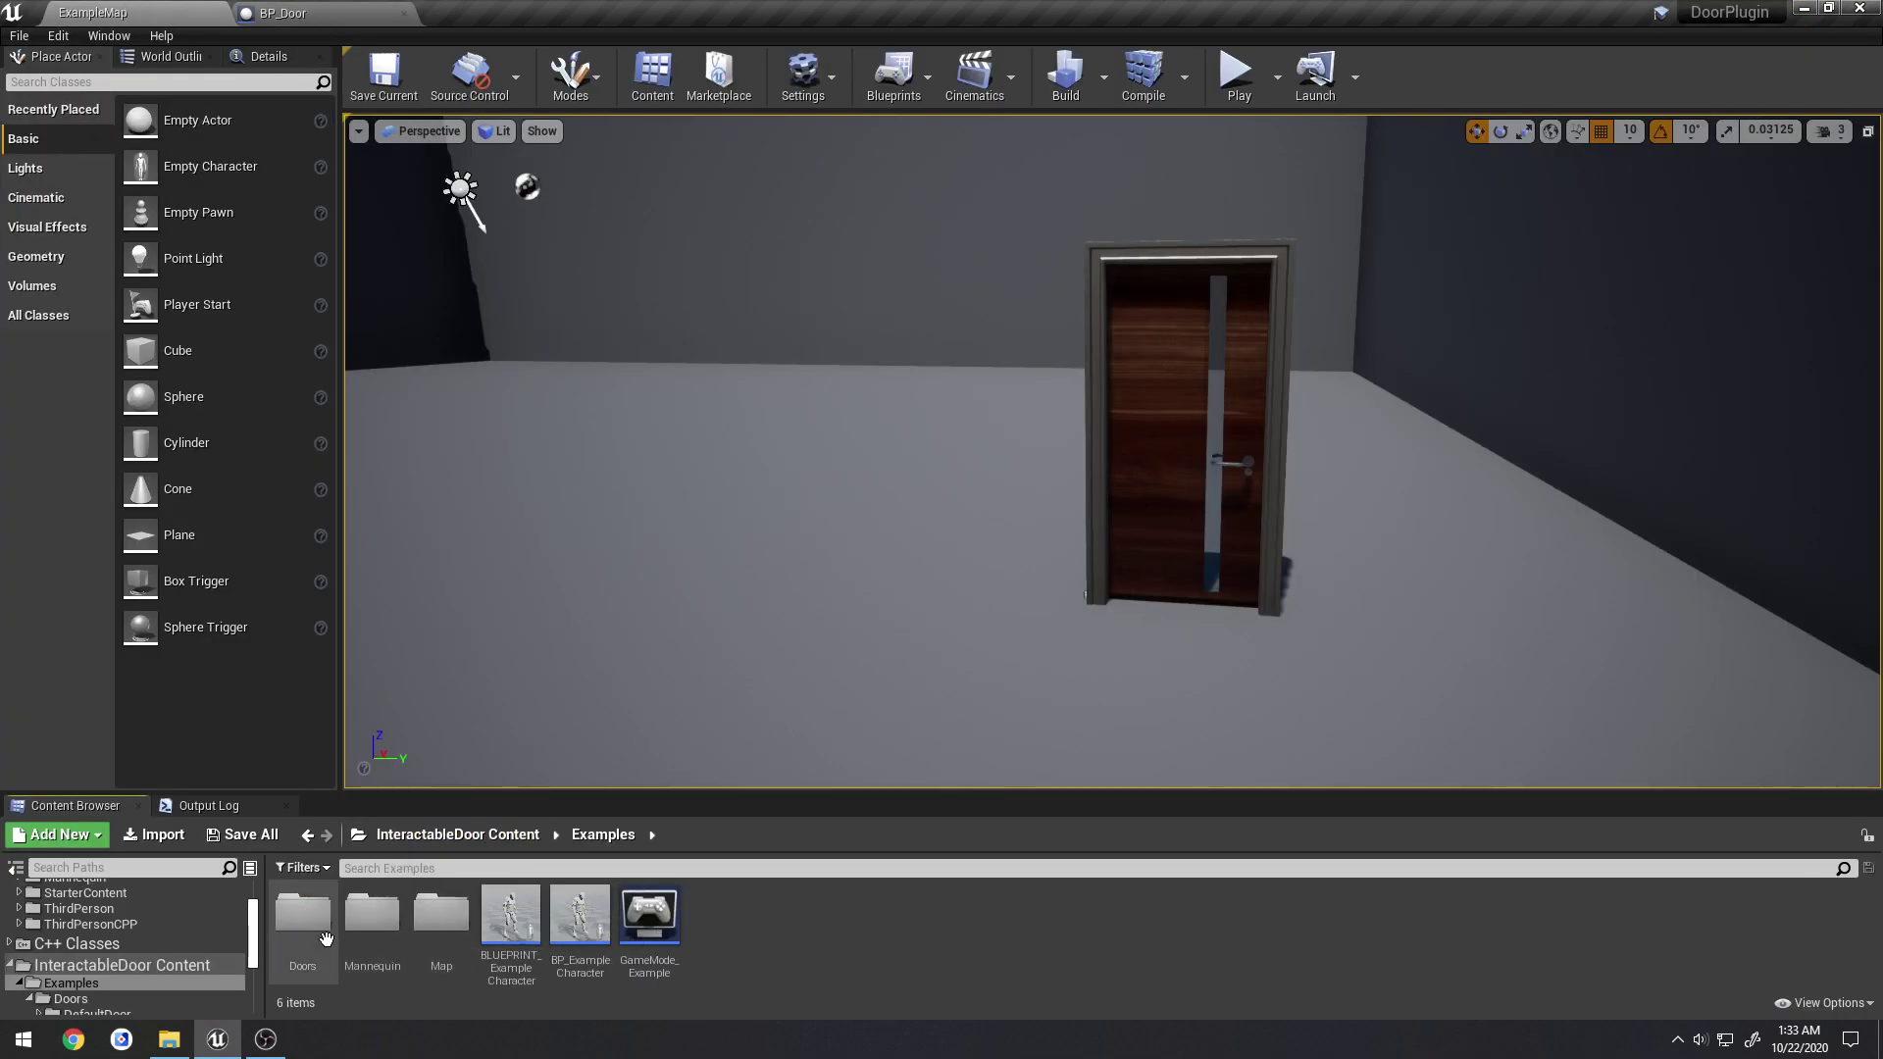
double_click(326, 939)
double_click(371, 932)
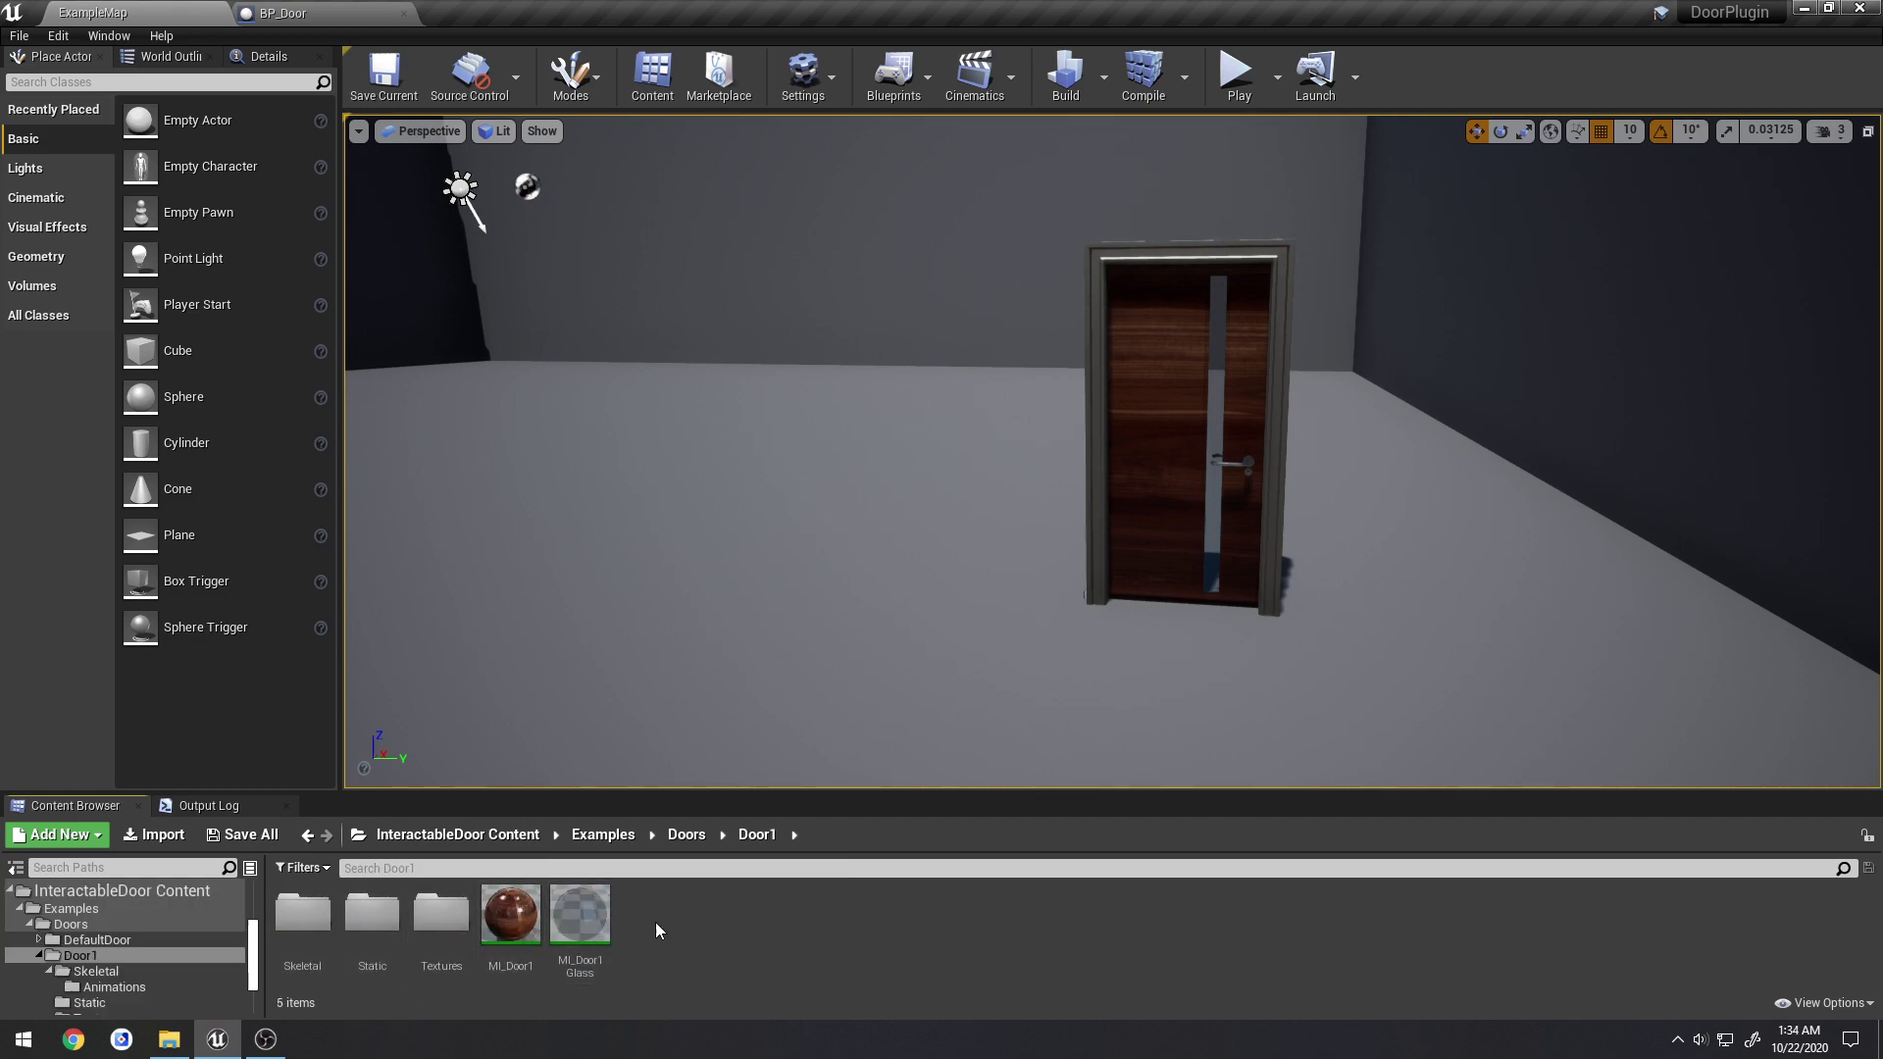
double_click(371, 917)
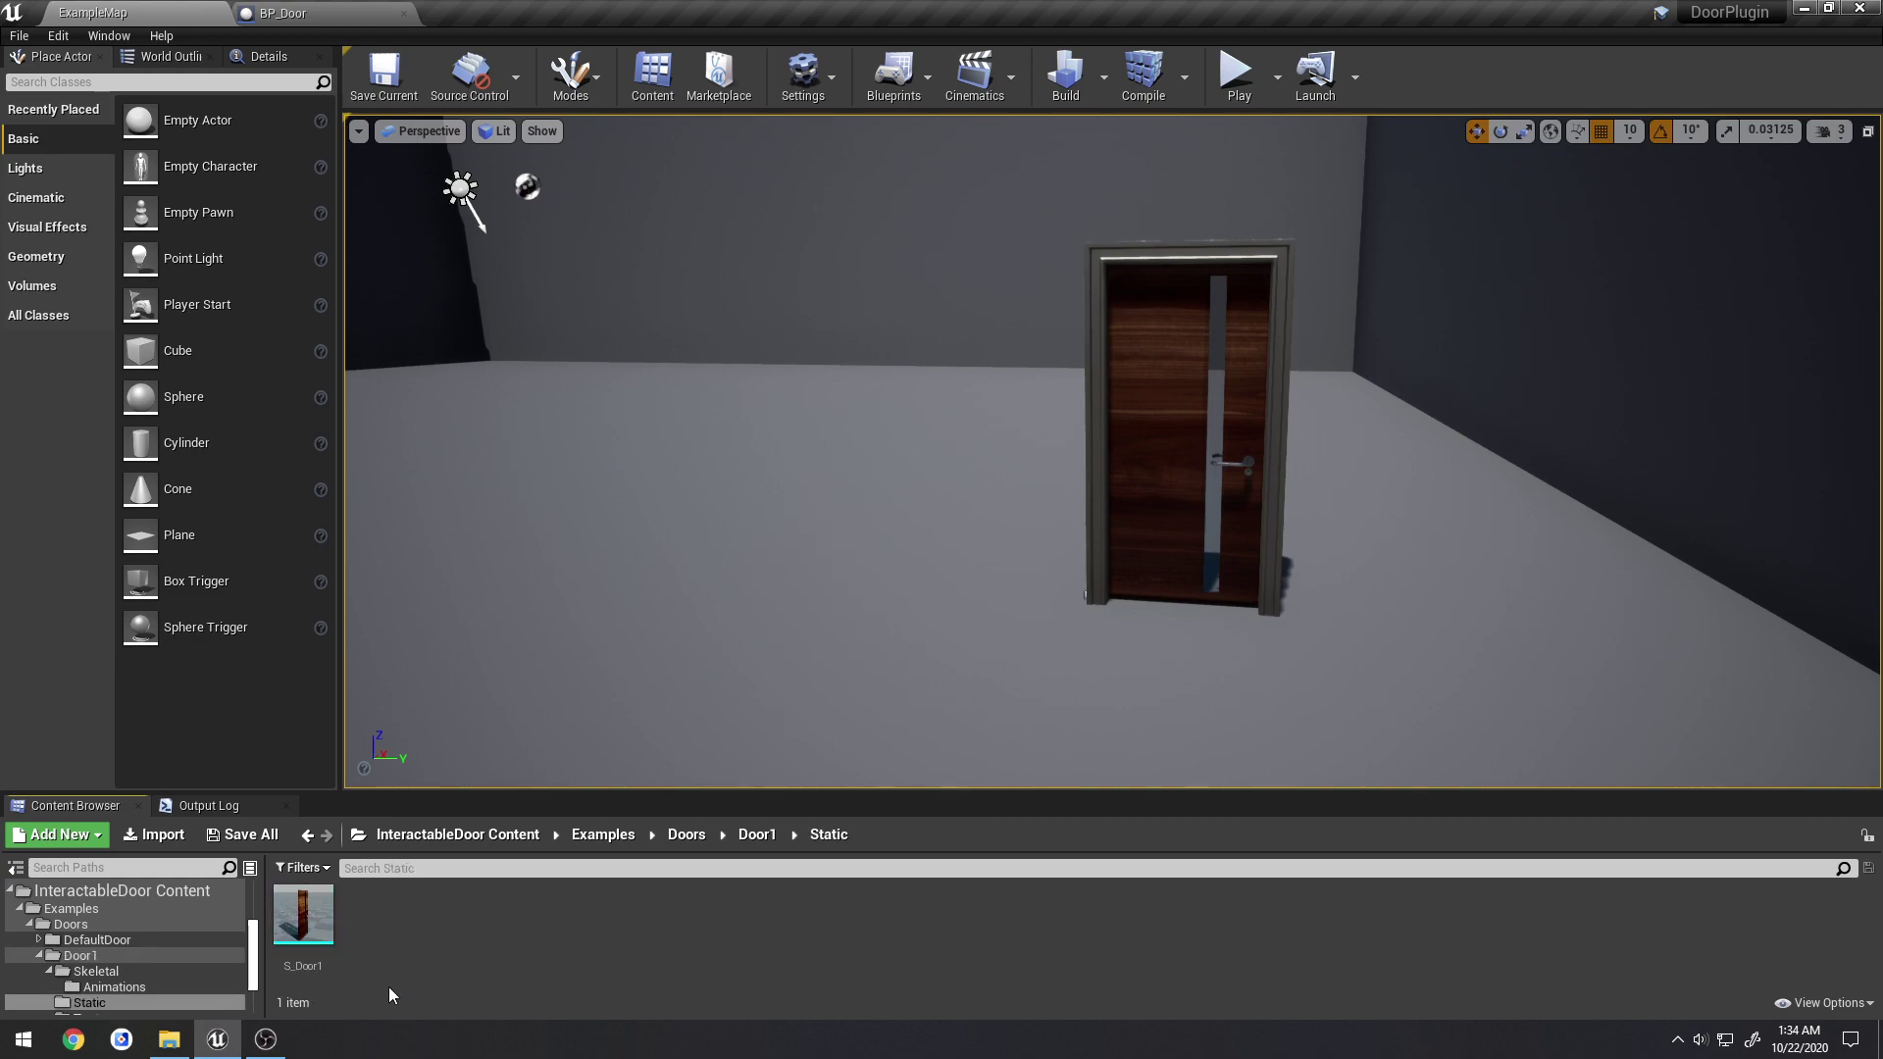
key("alt+Left")
double_click(315, 912)
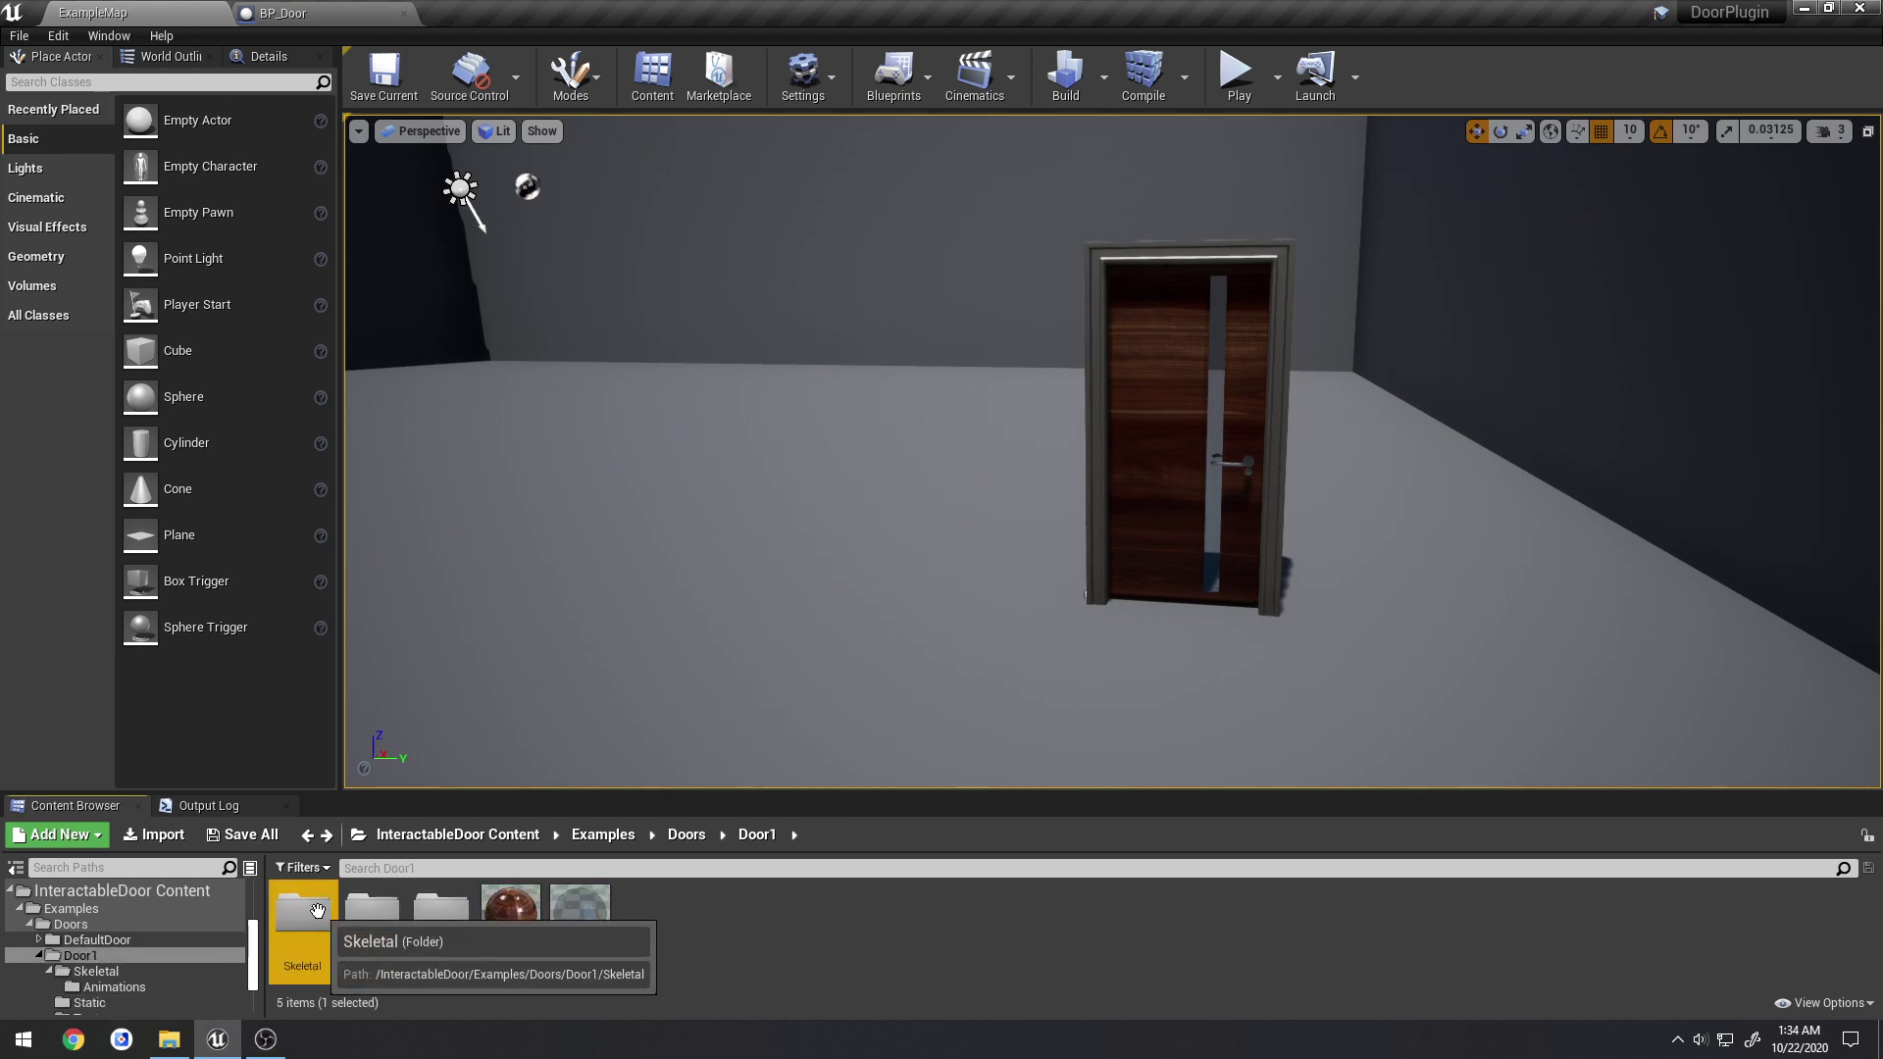
double_click(303, 912)
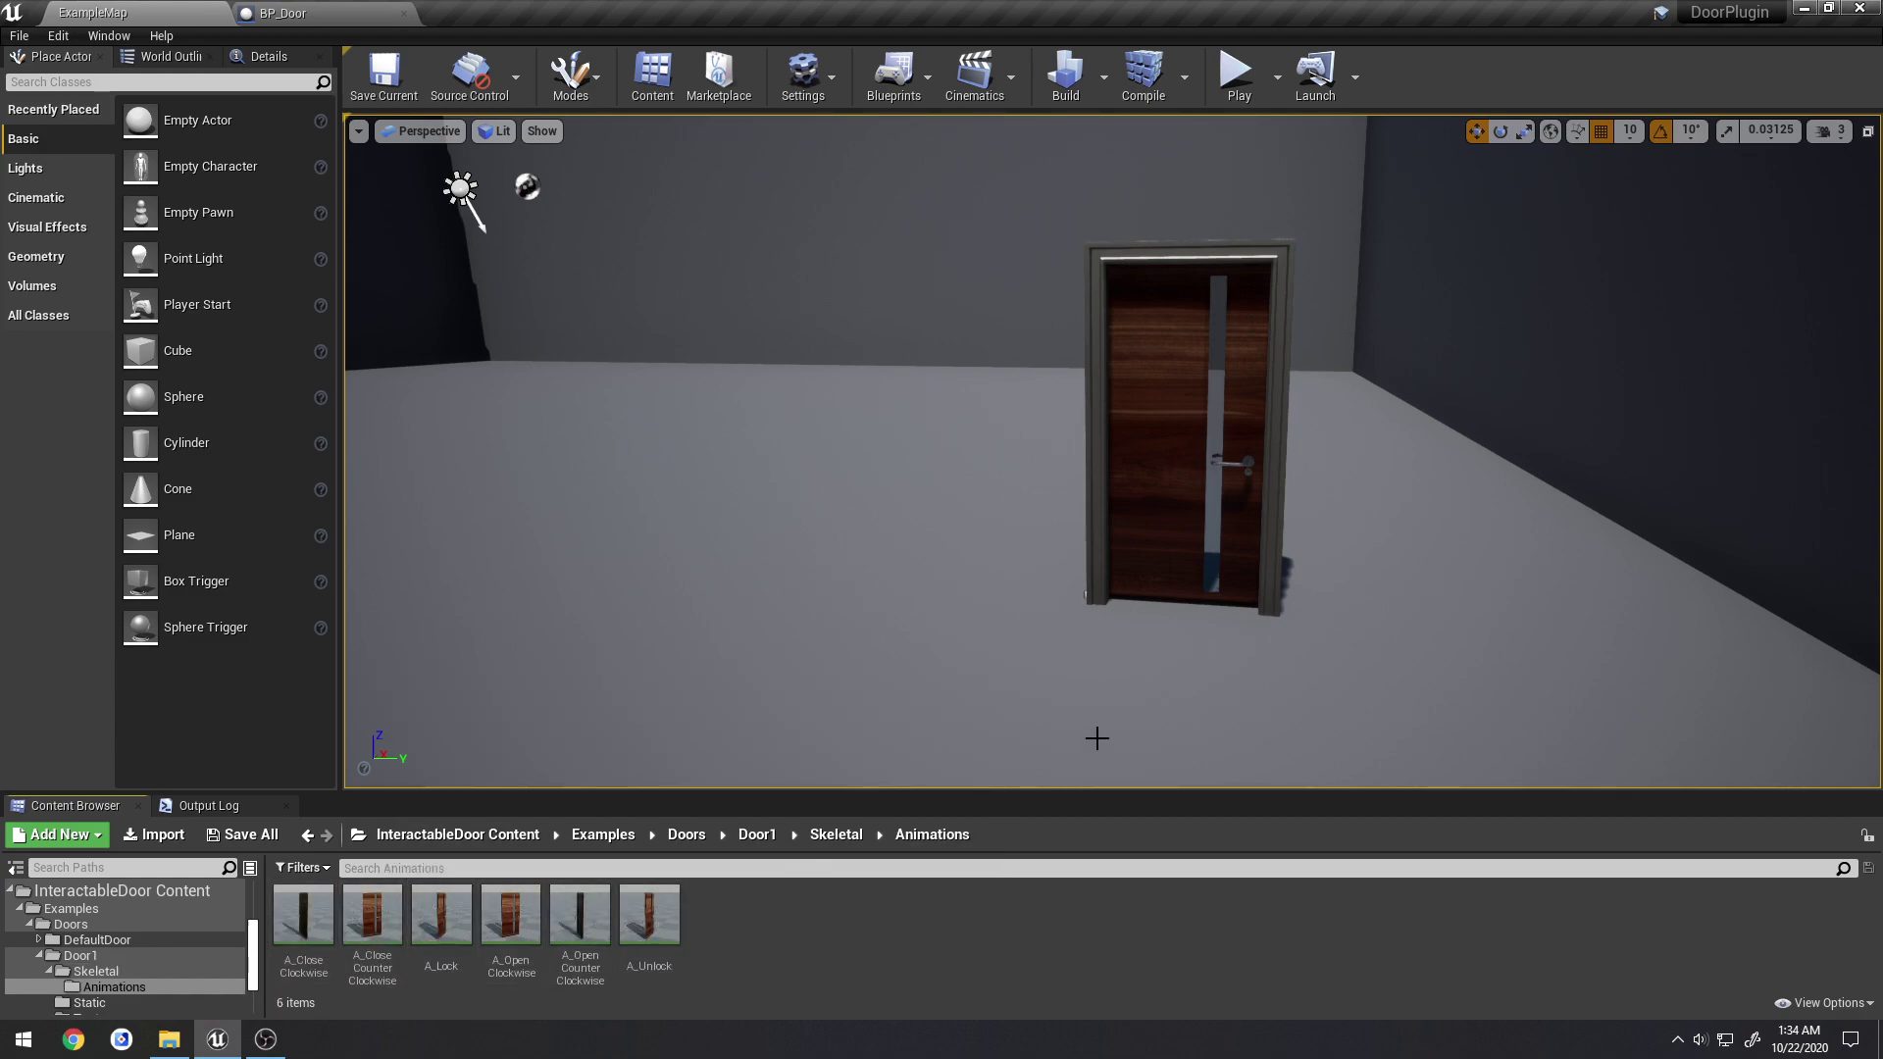
key("alt+Left")
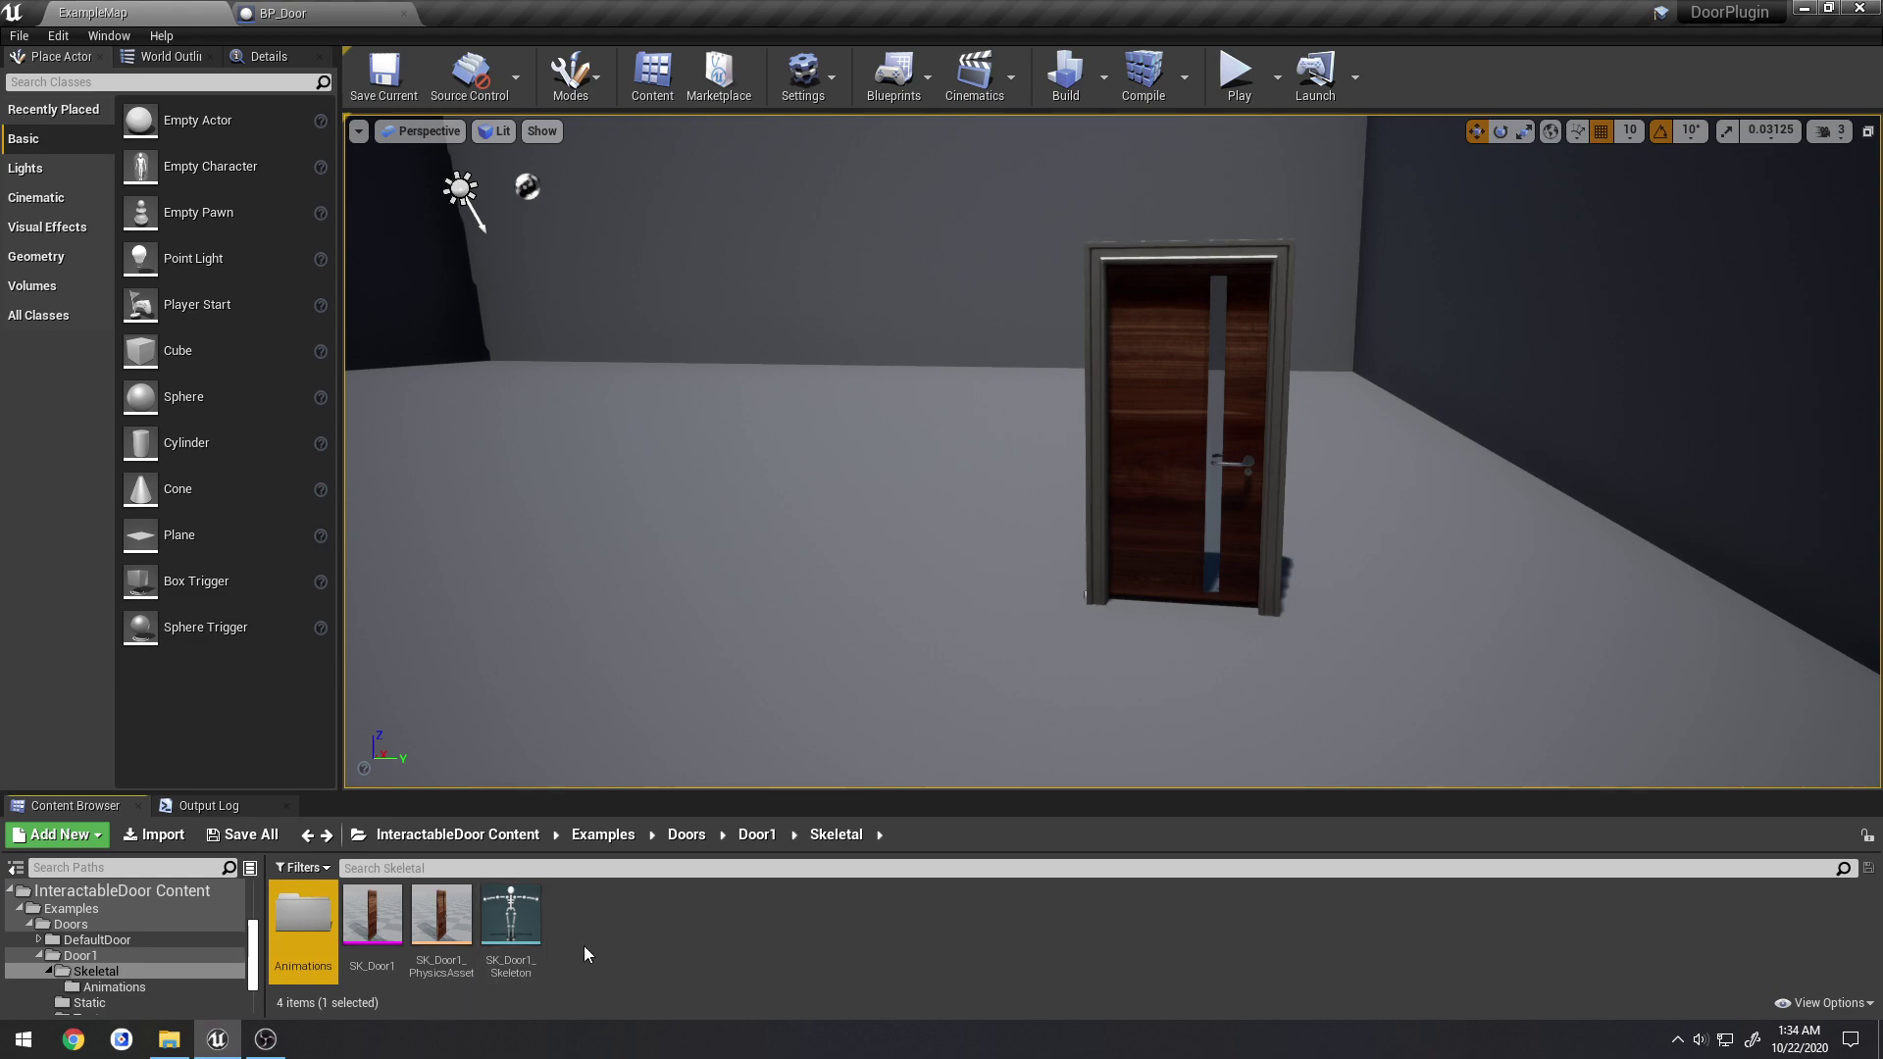
Select the door in the level and turn off its Use Animation toggle in Door Defaults
left_click(1175, 427)
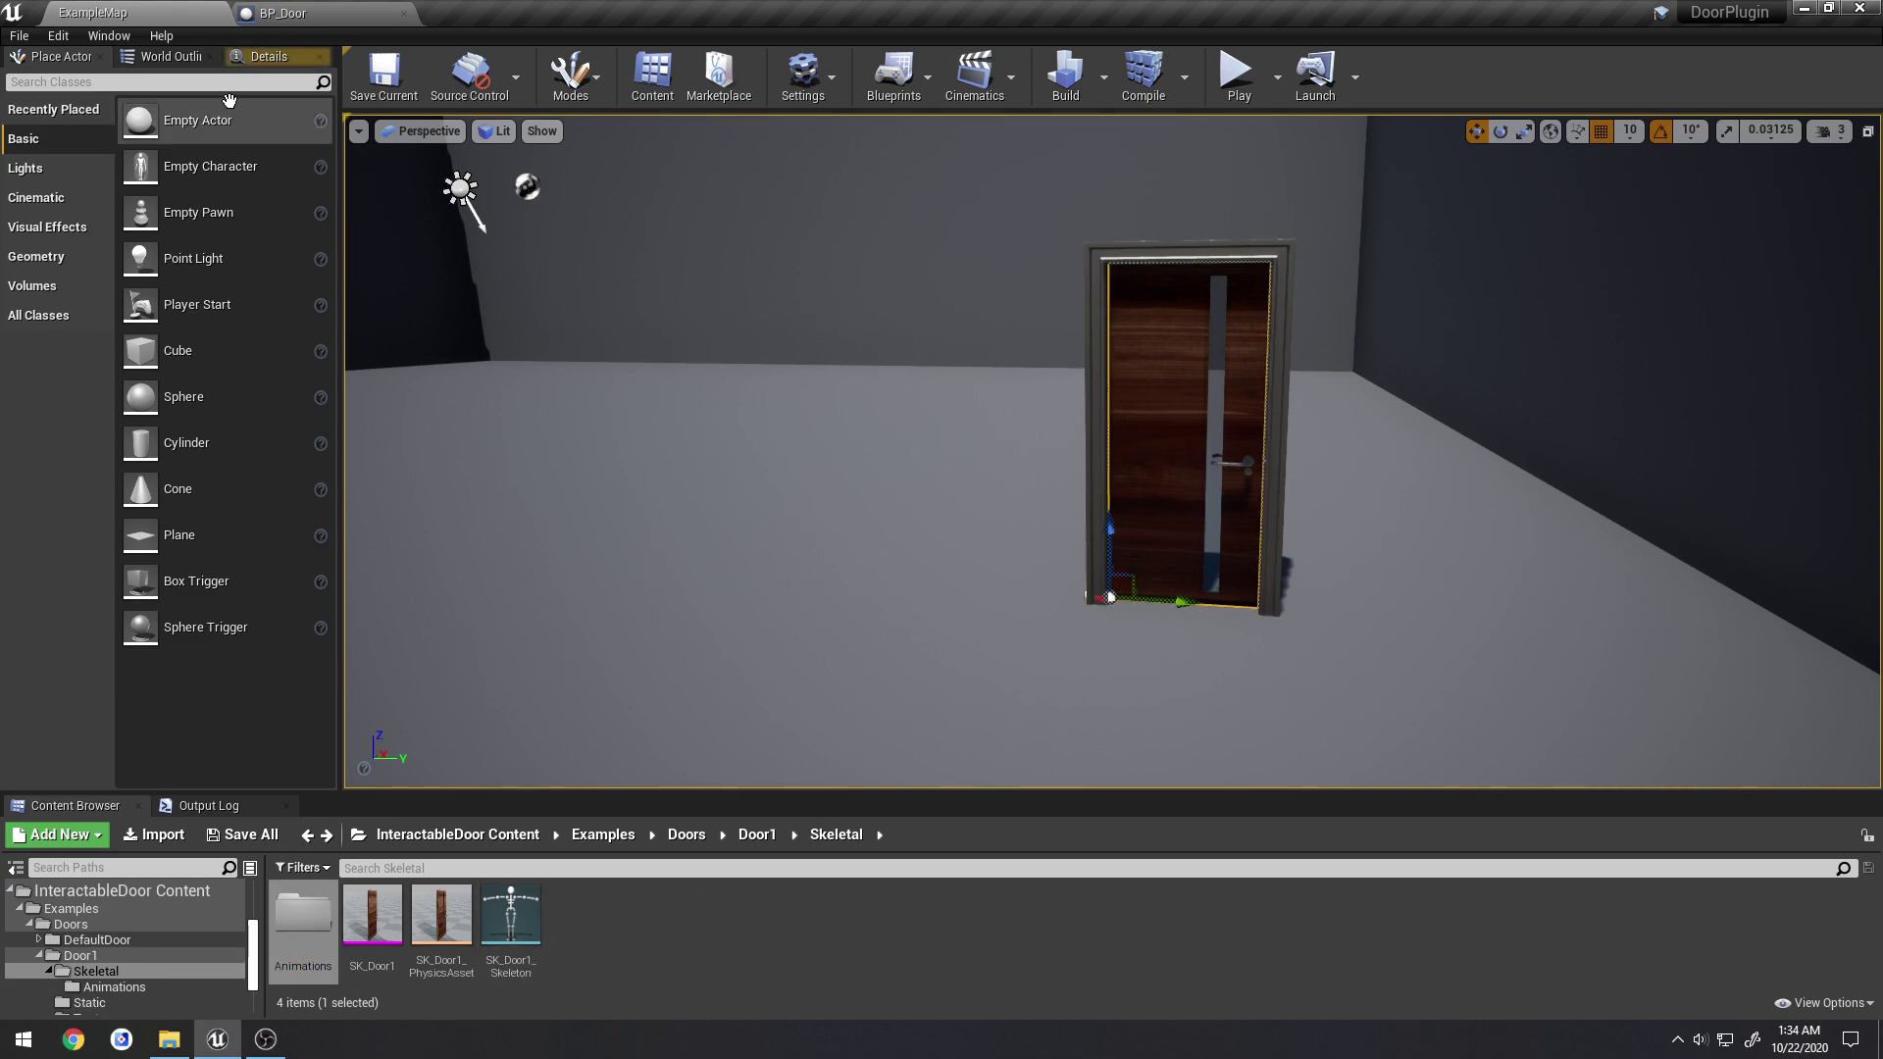
left_click(260, 56)
left_click_drag(100, 204, 100, 233)
left_click(12, 378)
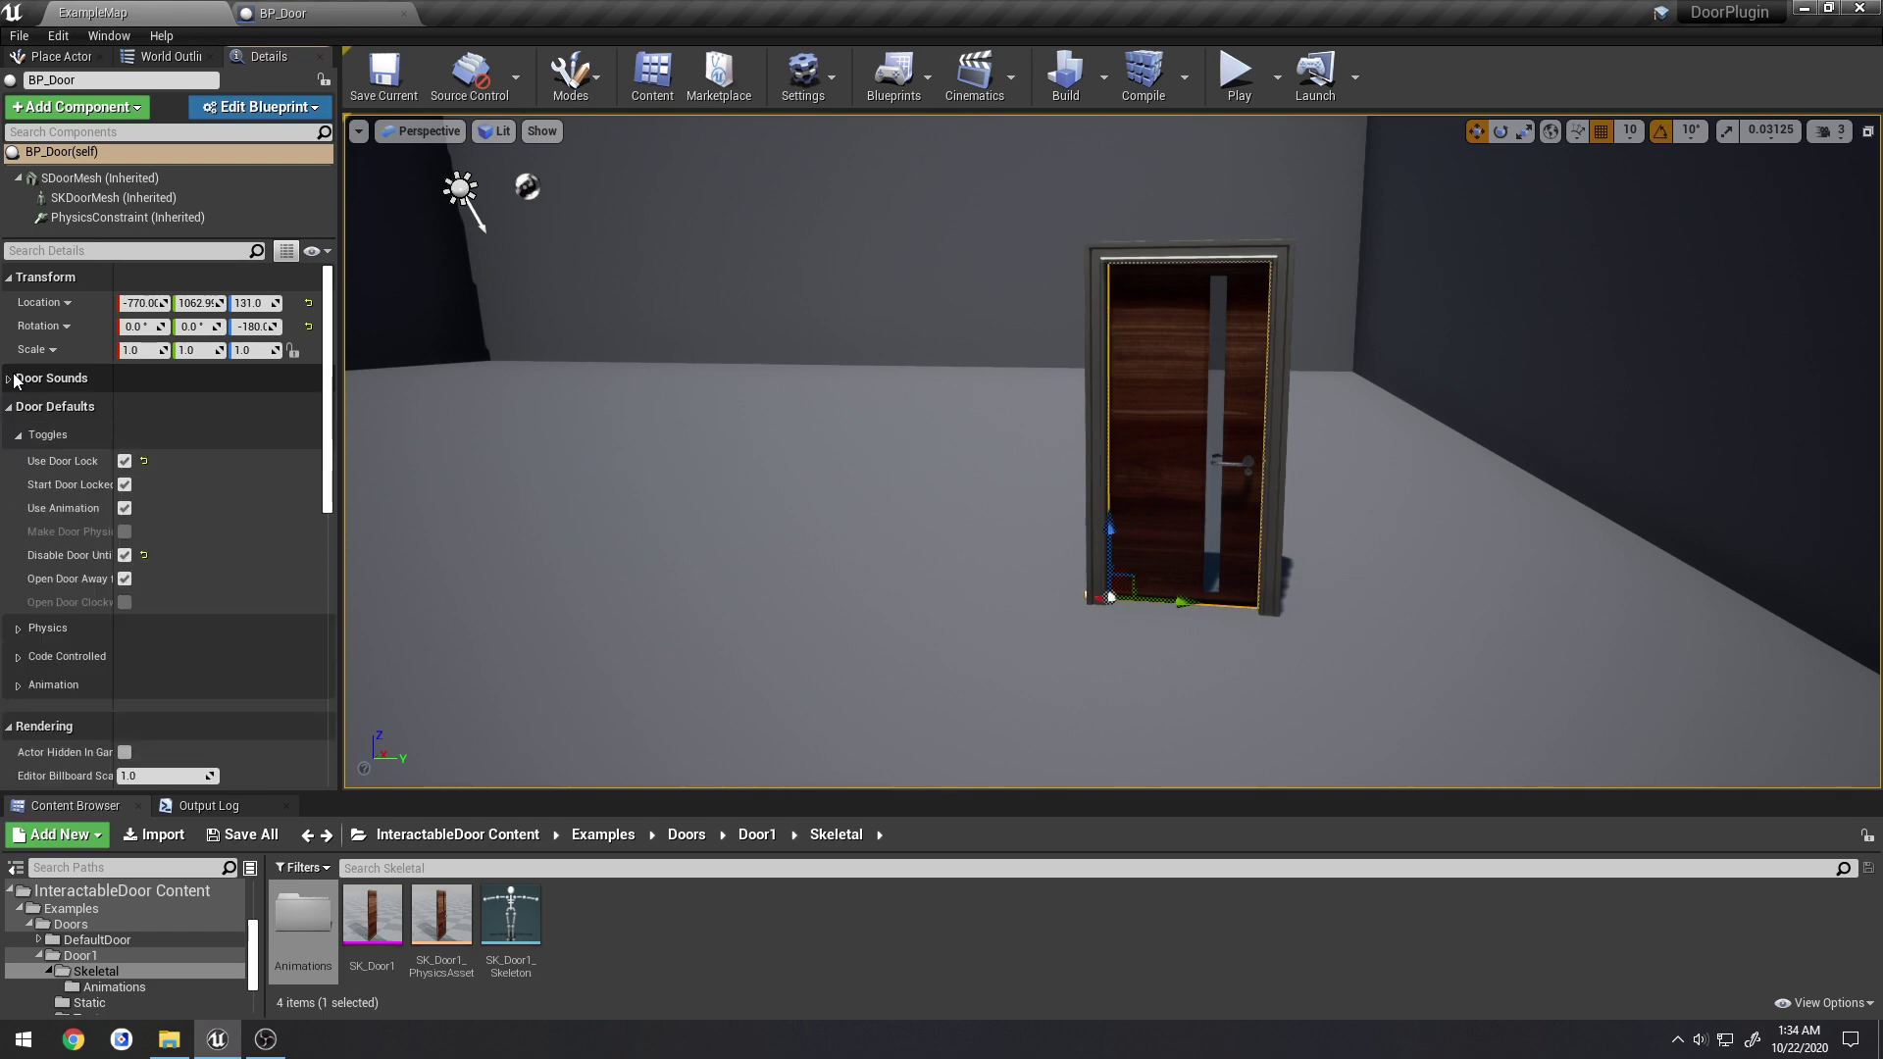
left_click(125, 508)
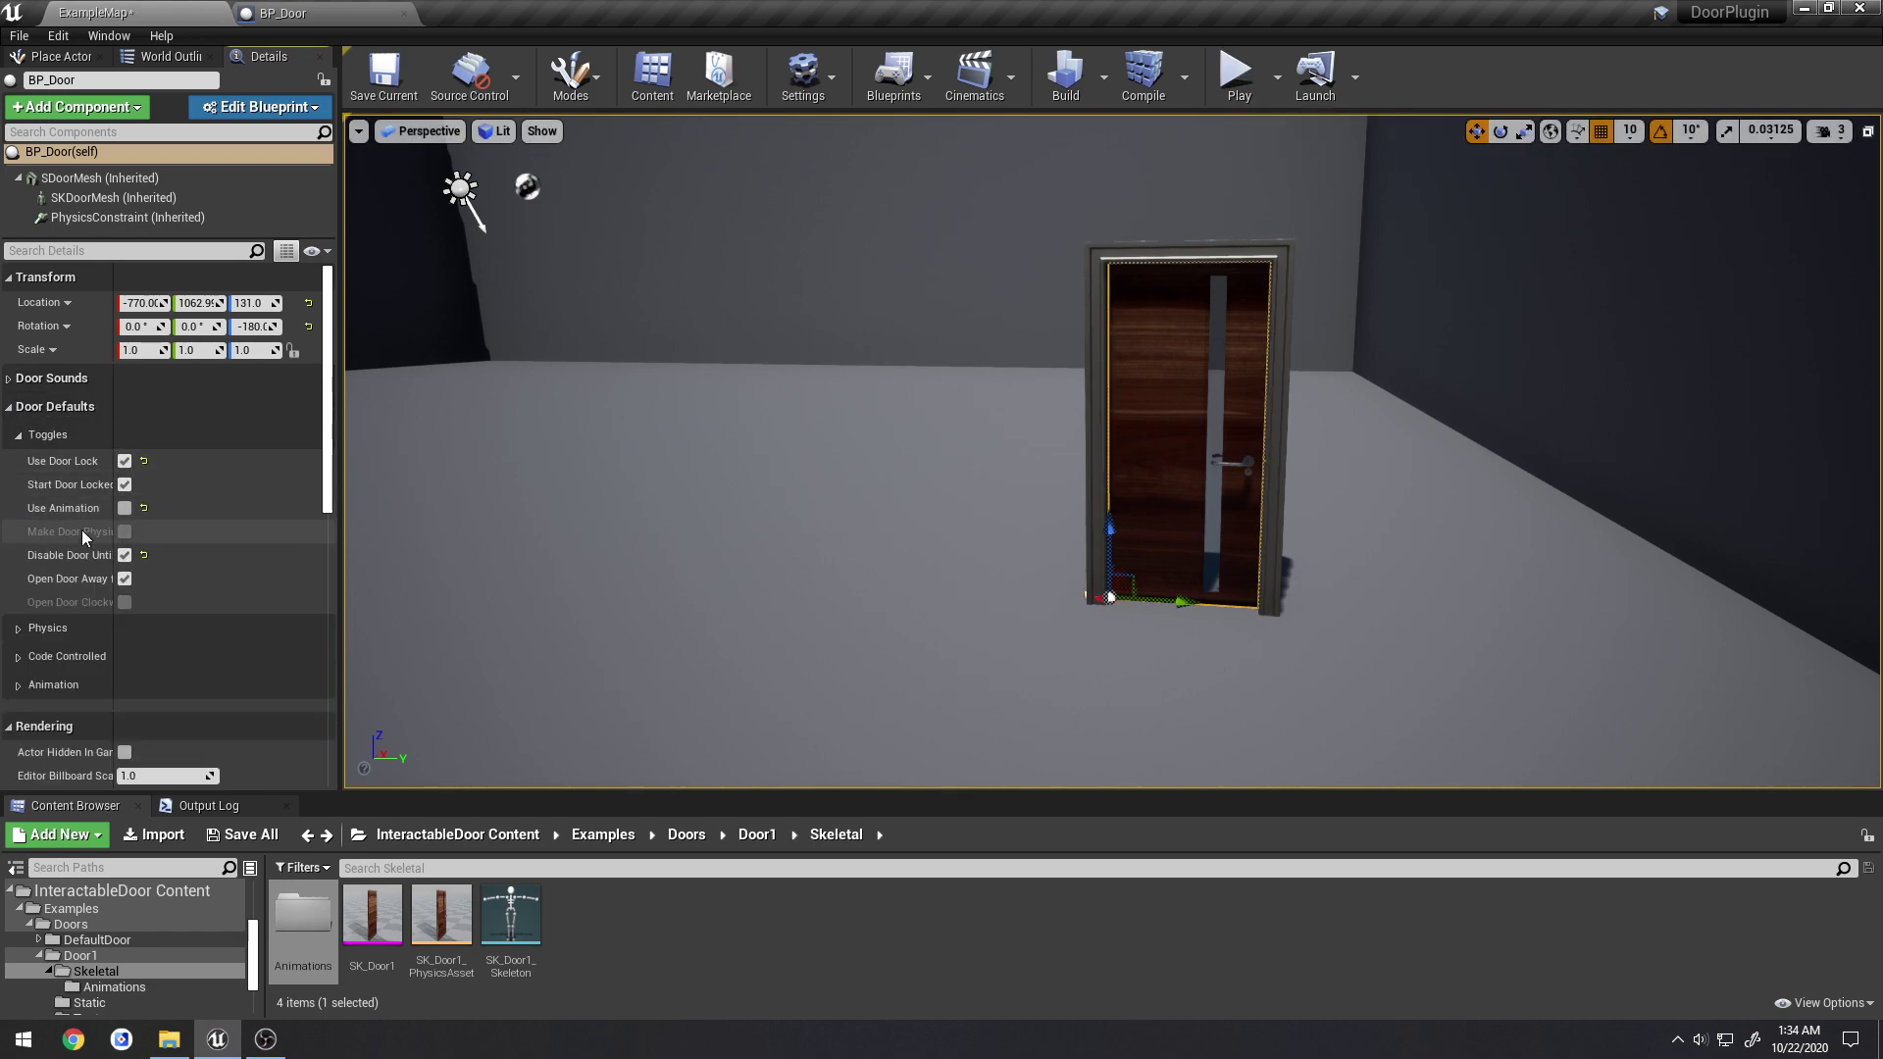
Play-test the door without animation by opening and closing it with the character, and stop the session
left_click(1238, 78)
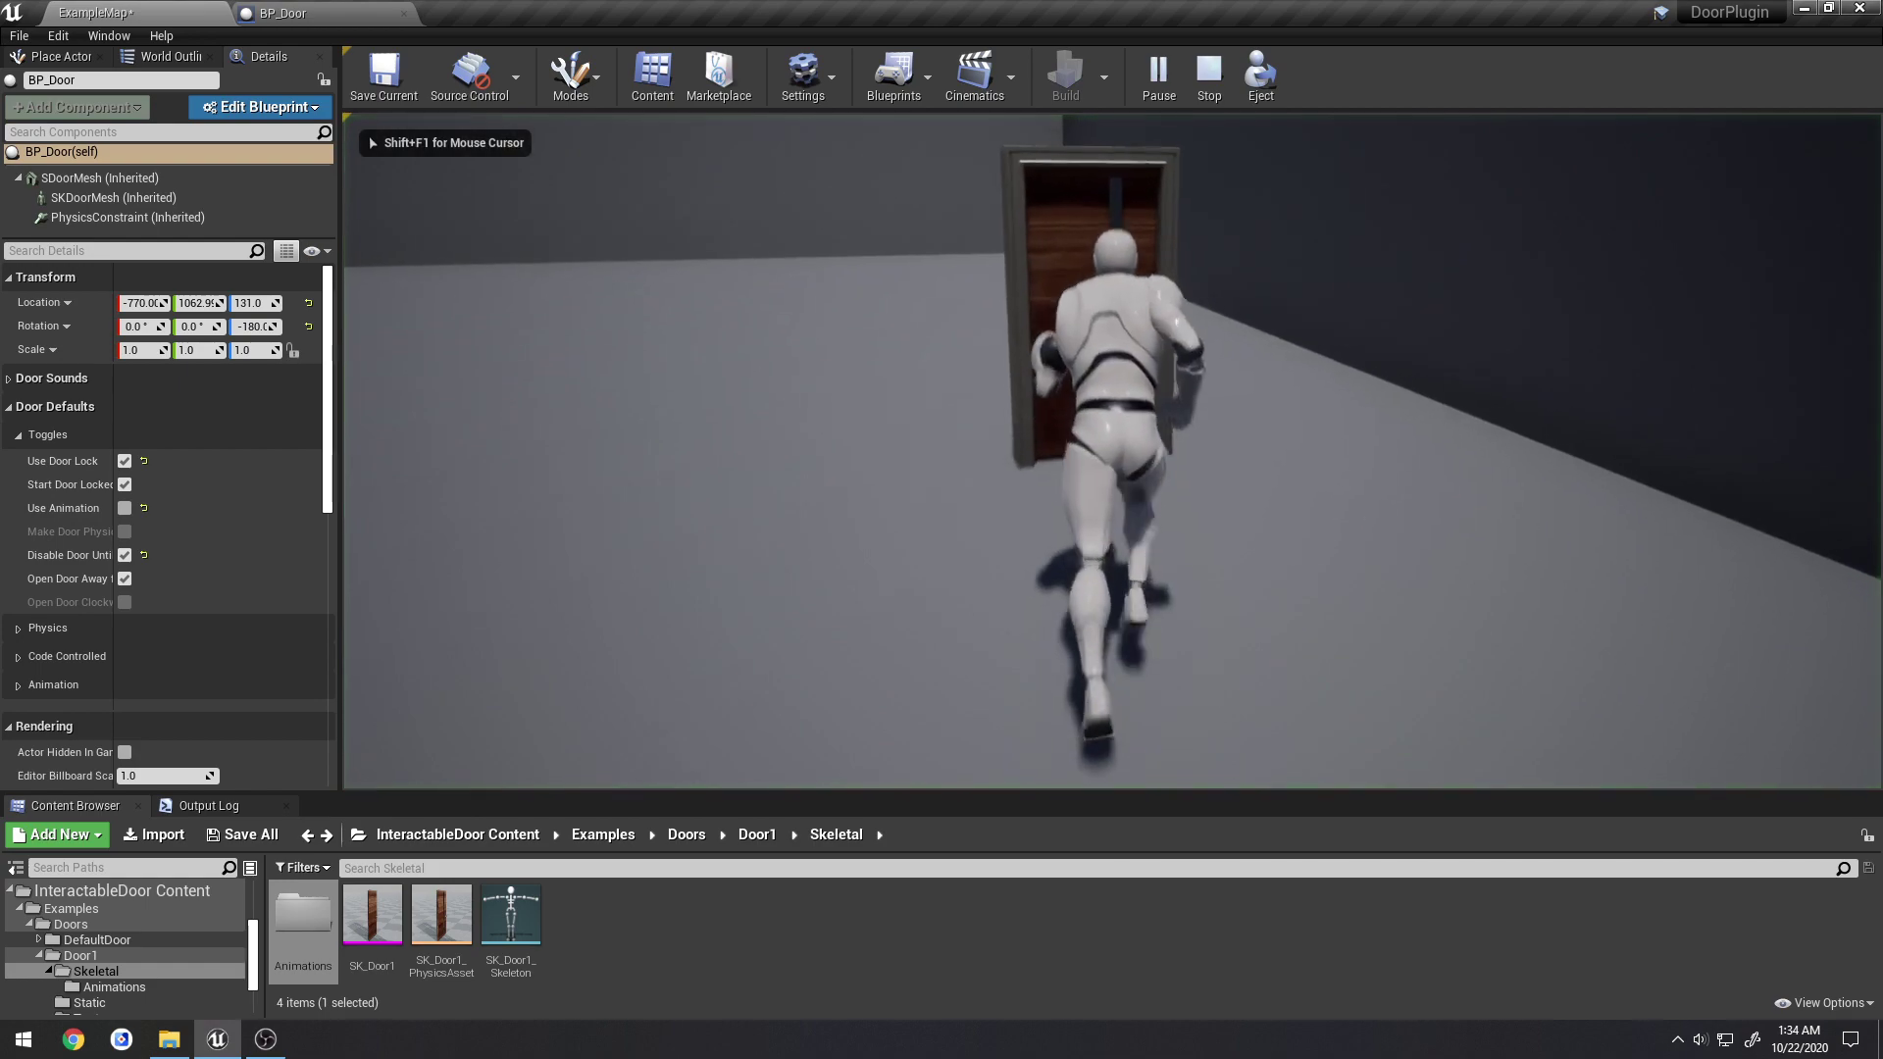
key("e")
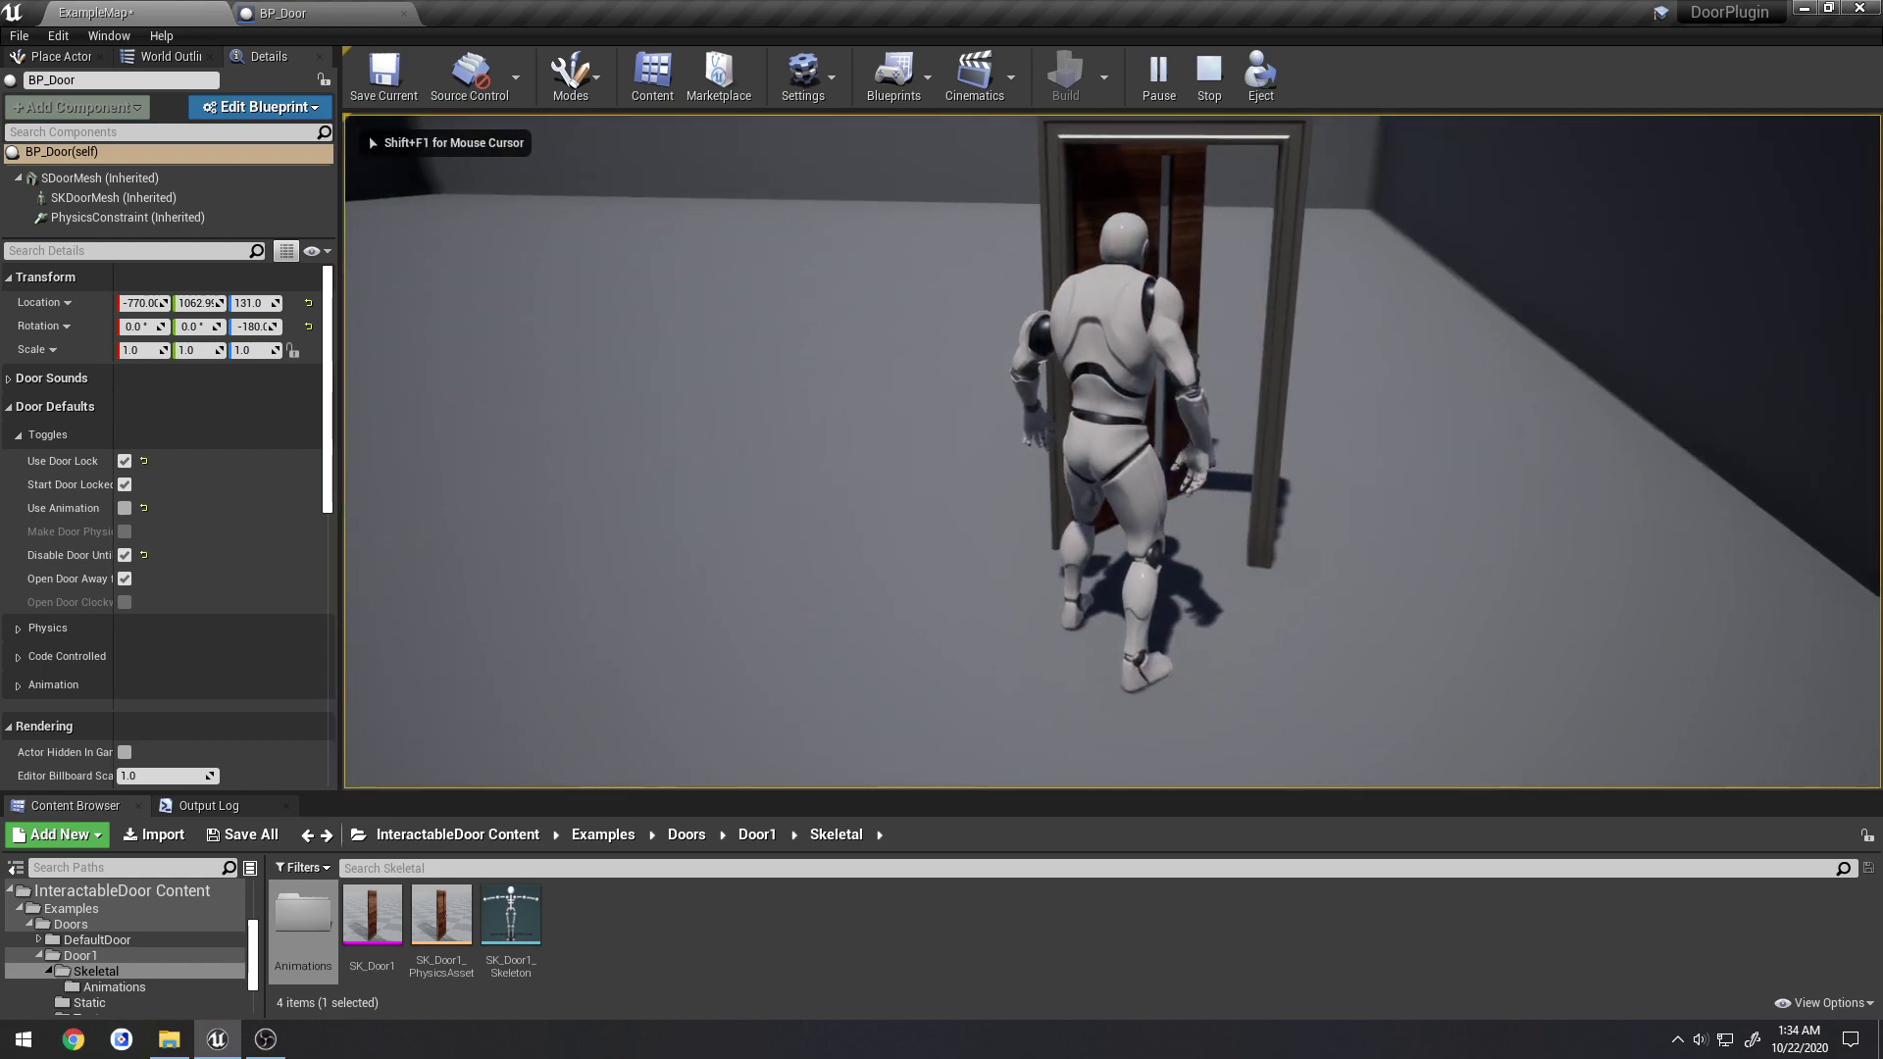
key("e")
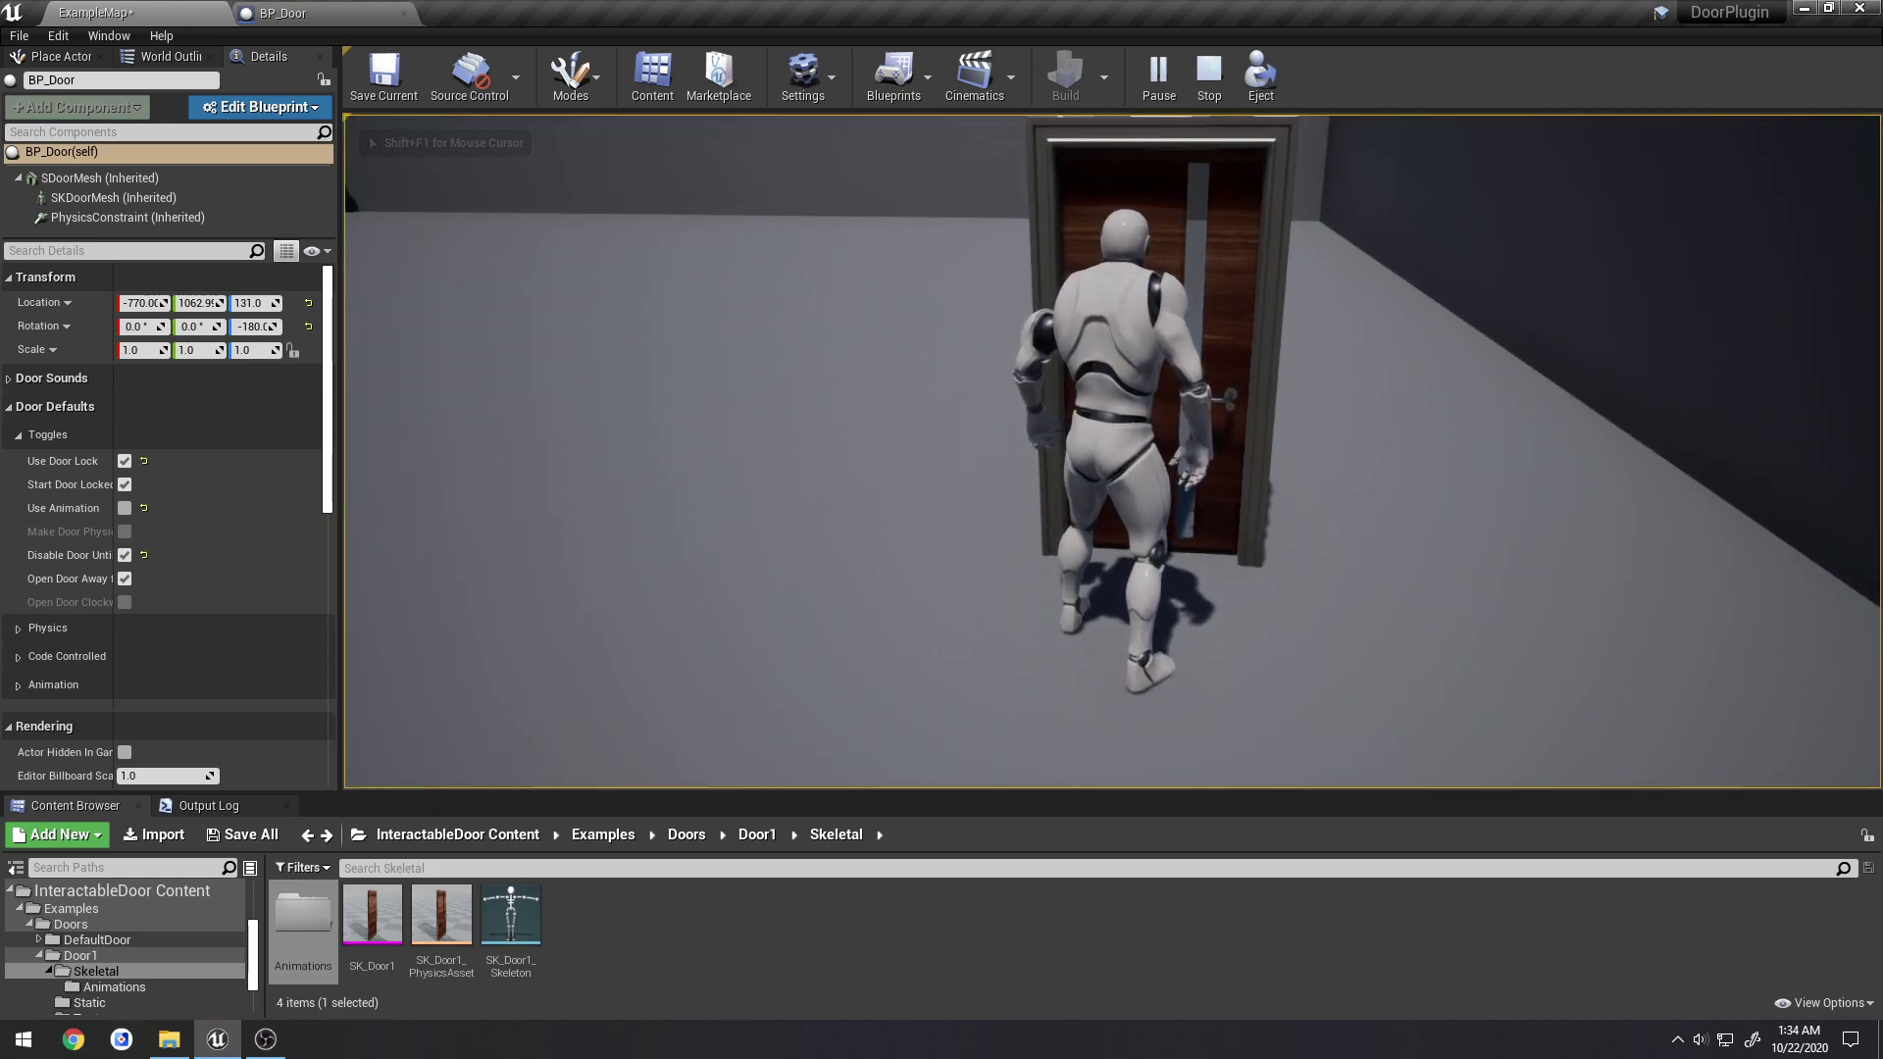
key("Escape")
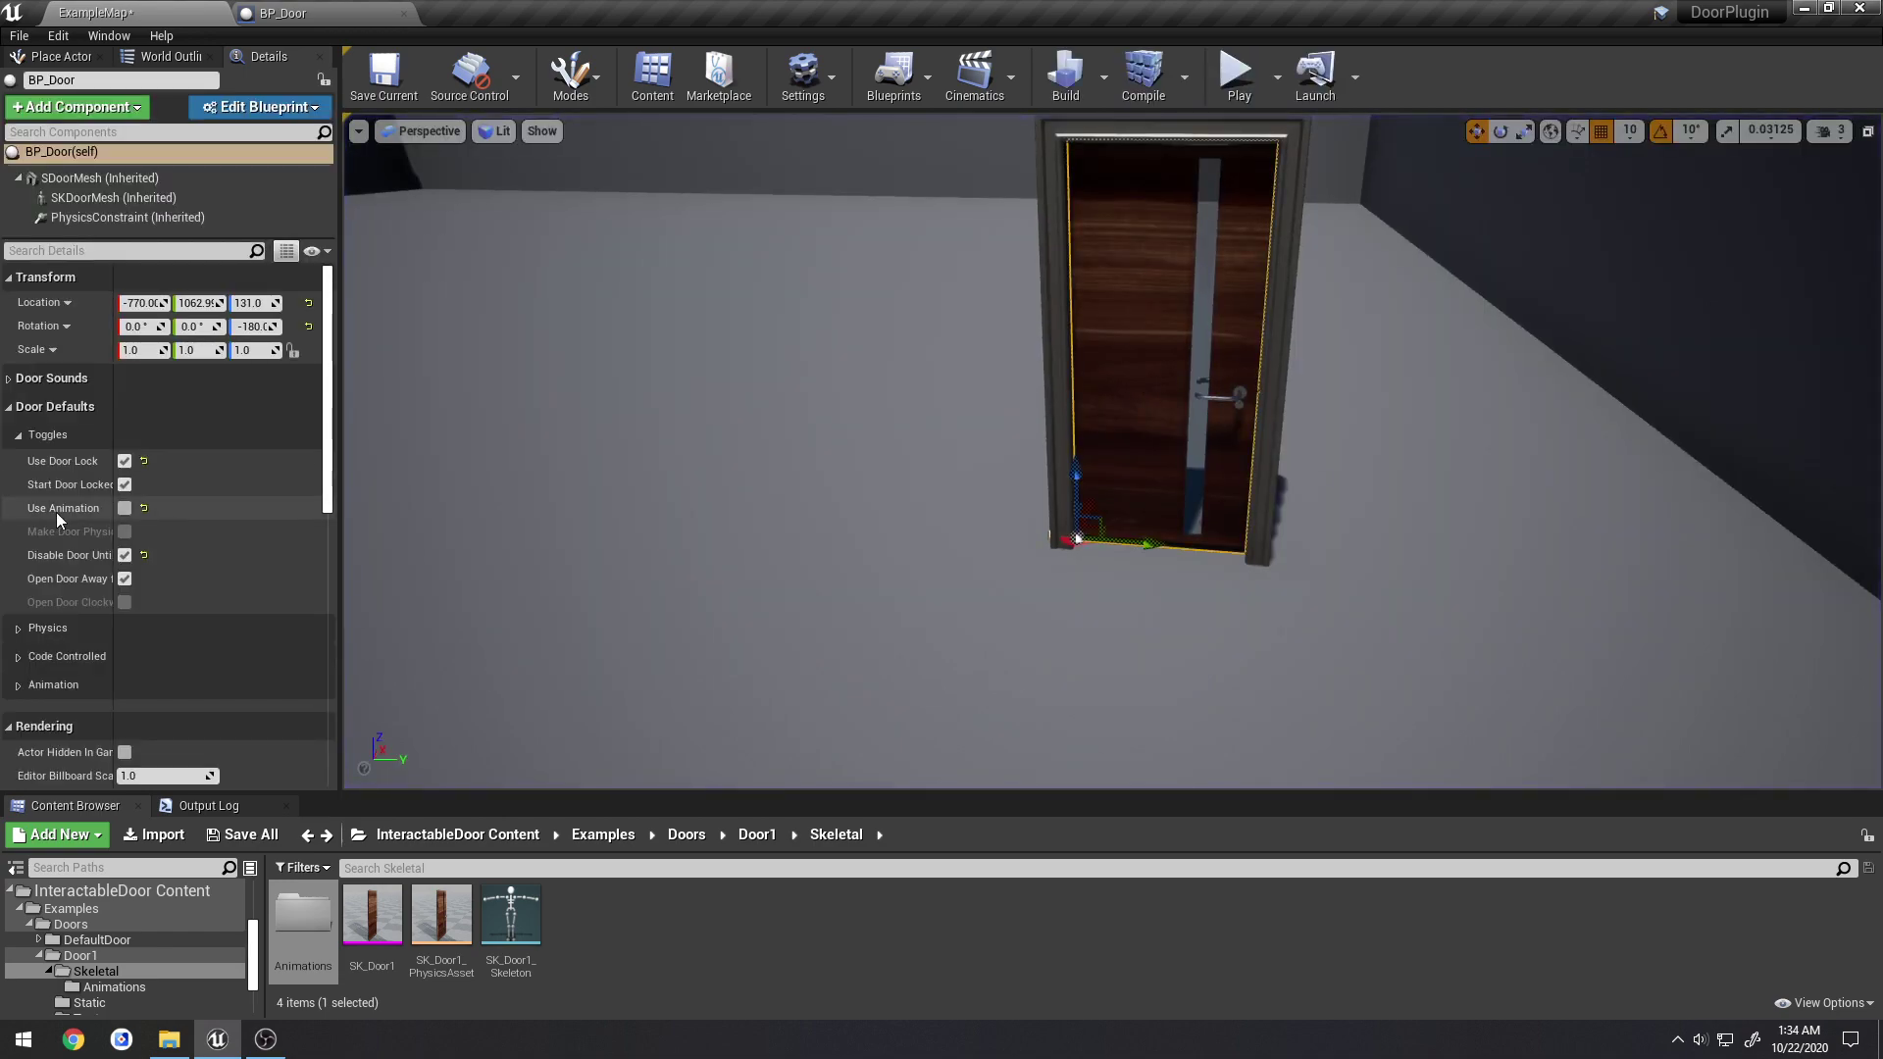
Show the Door1 Animations folder and turn the door's Use Animation toggle back on
double_click(303, 941)
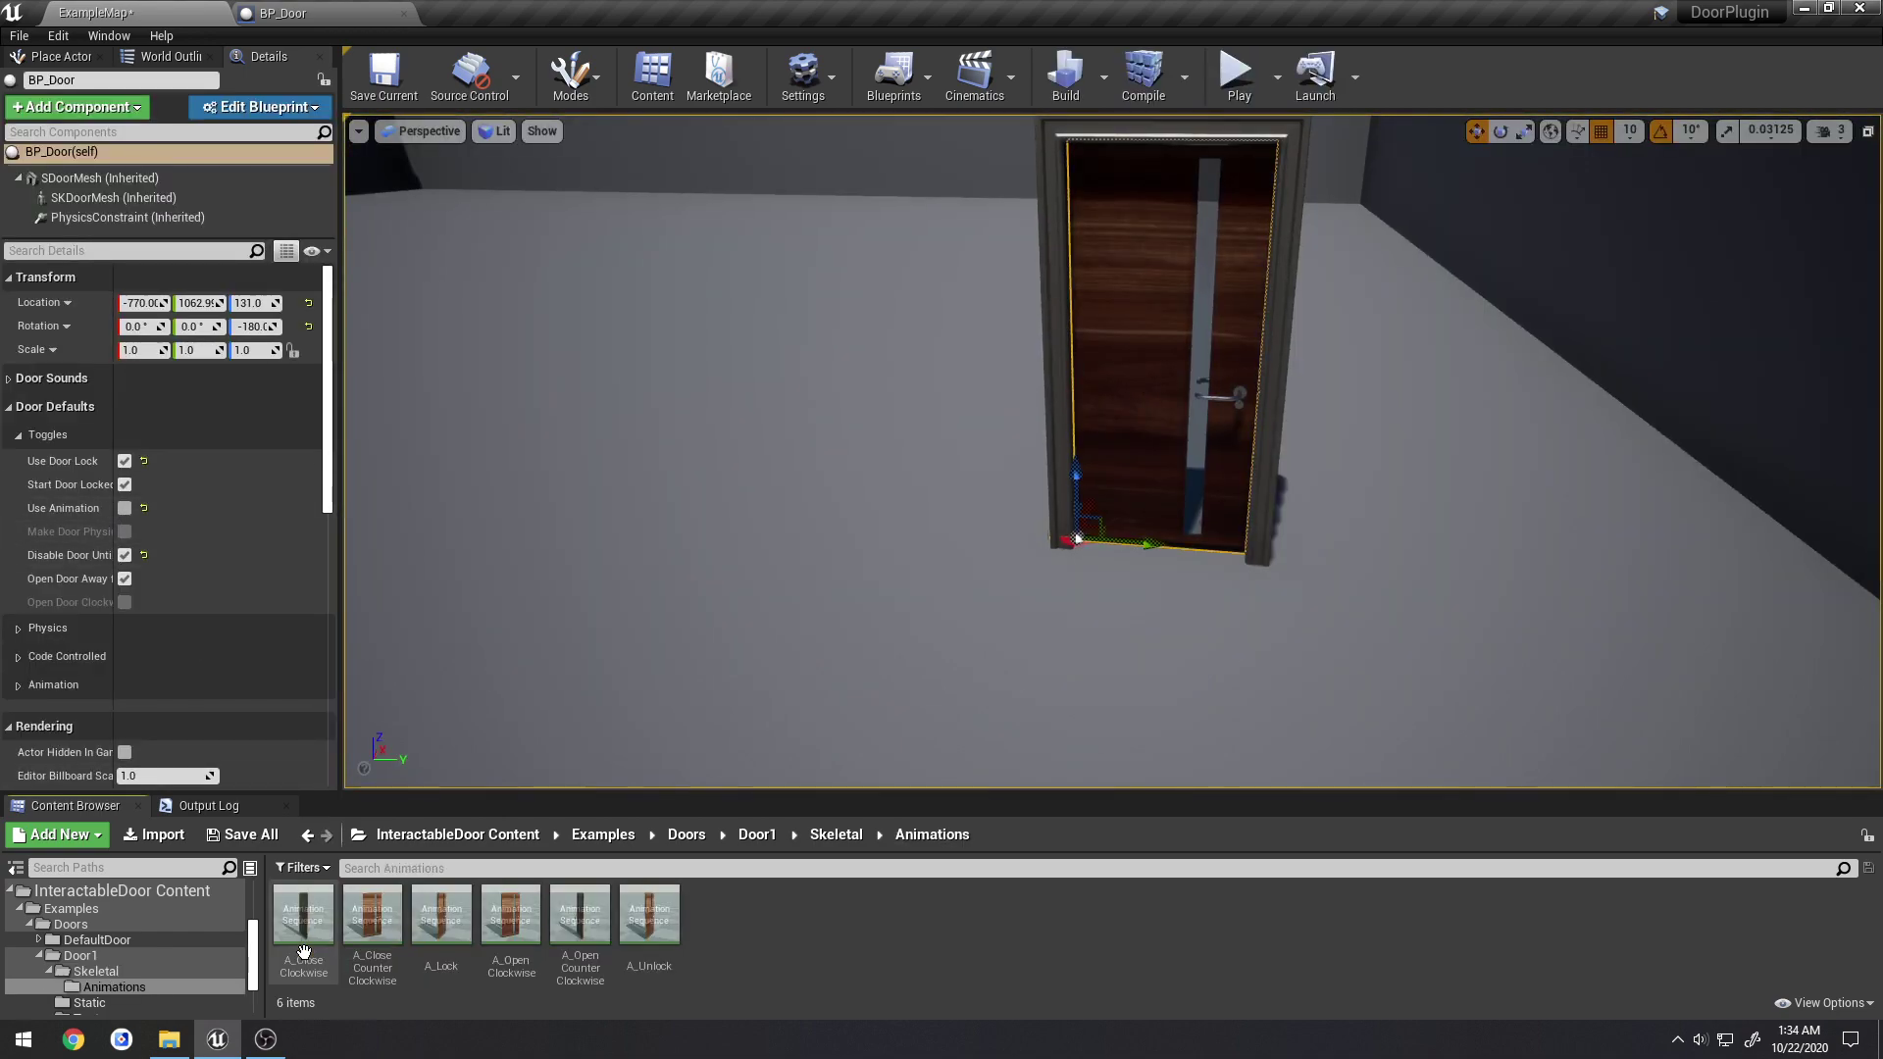
left_click(126, 509)
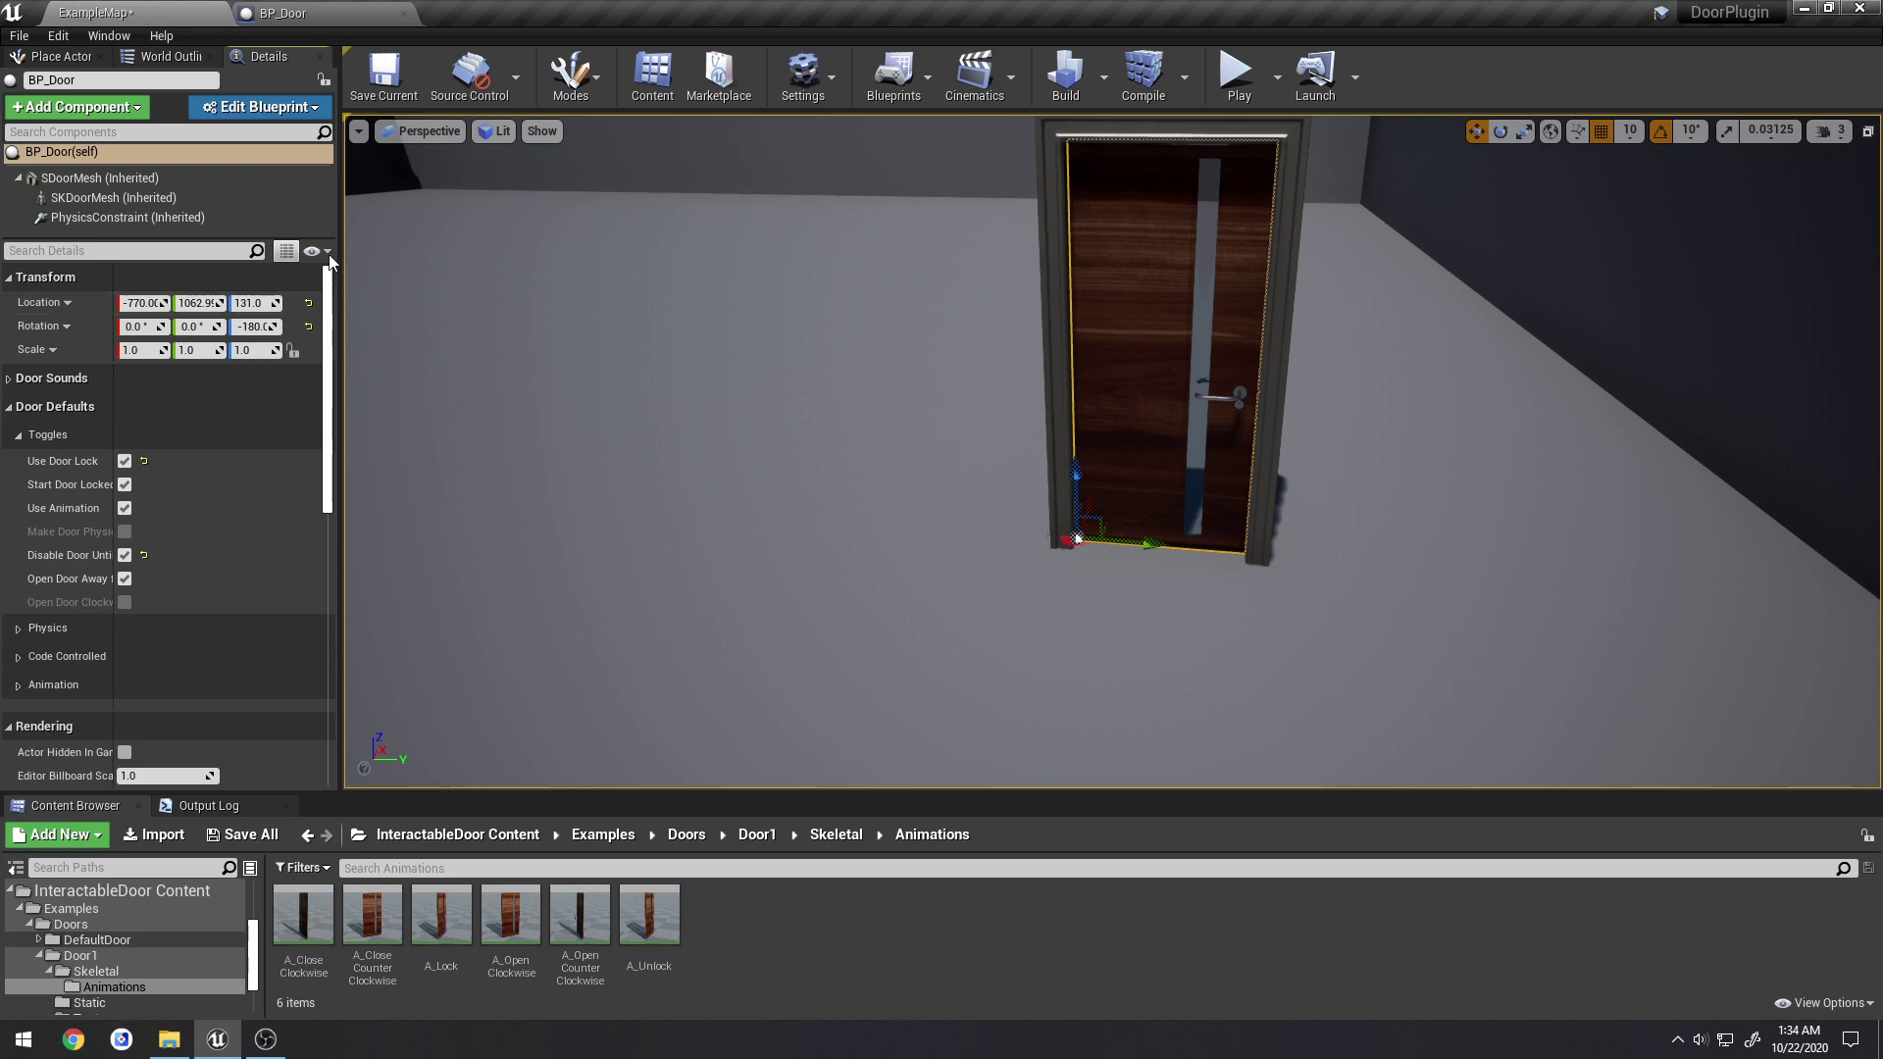
Move the door frame away from the door along the X axis to -550
right_click_drag(525, 224, 1182, 132)
key("s")
key("w")
key("a")
key("d")
key("d")
right_click_drag(922, 330, 864, 340)
key("w")
left_click(863, 339)
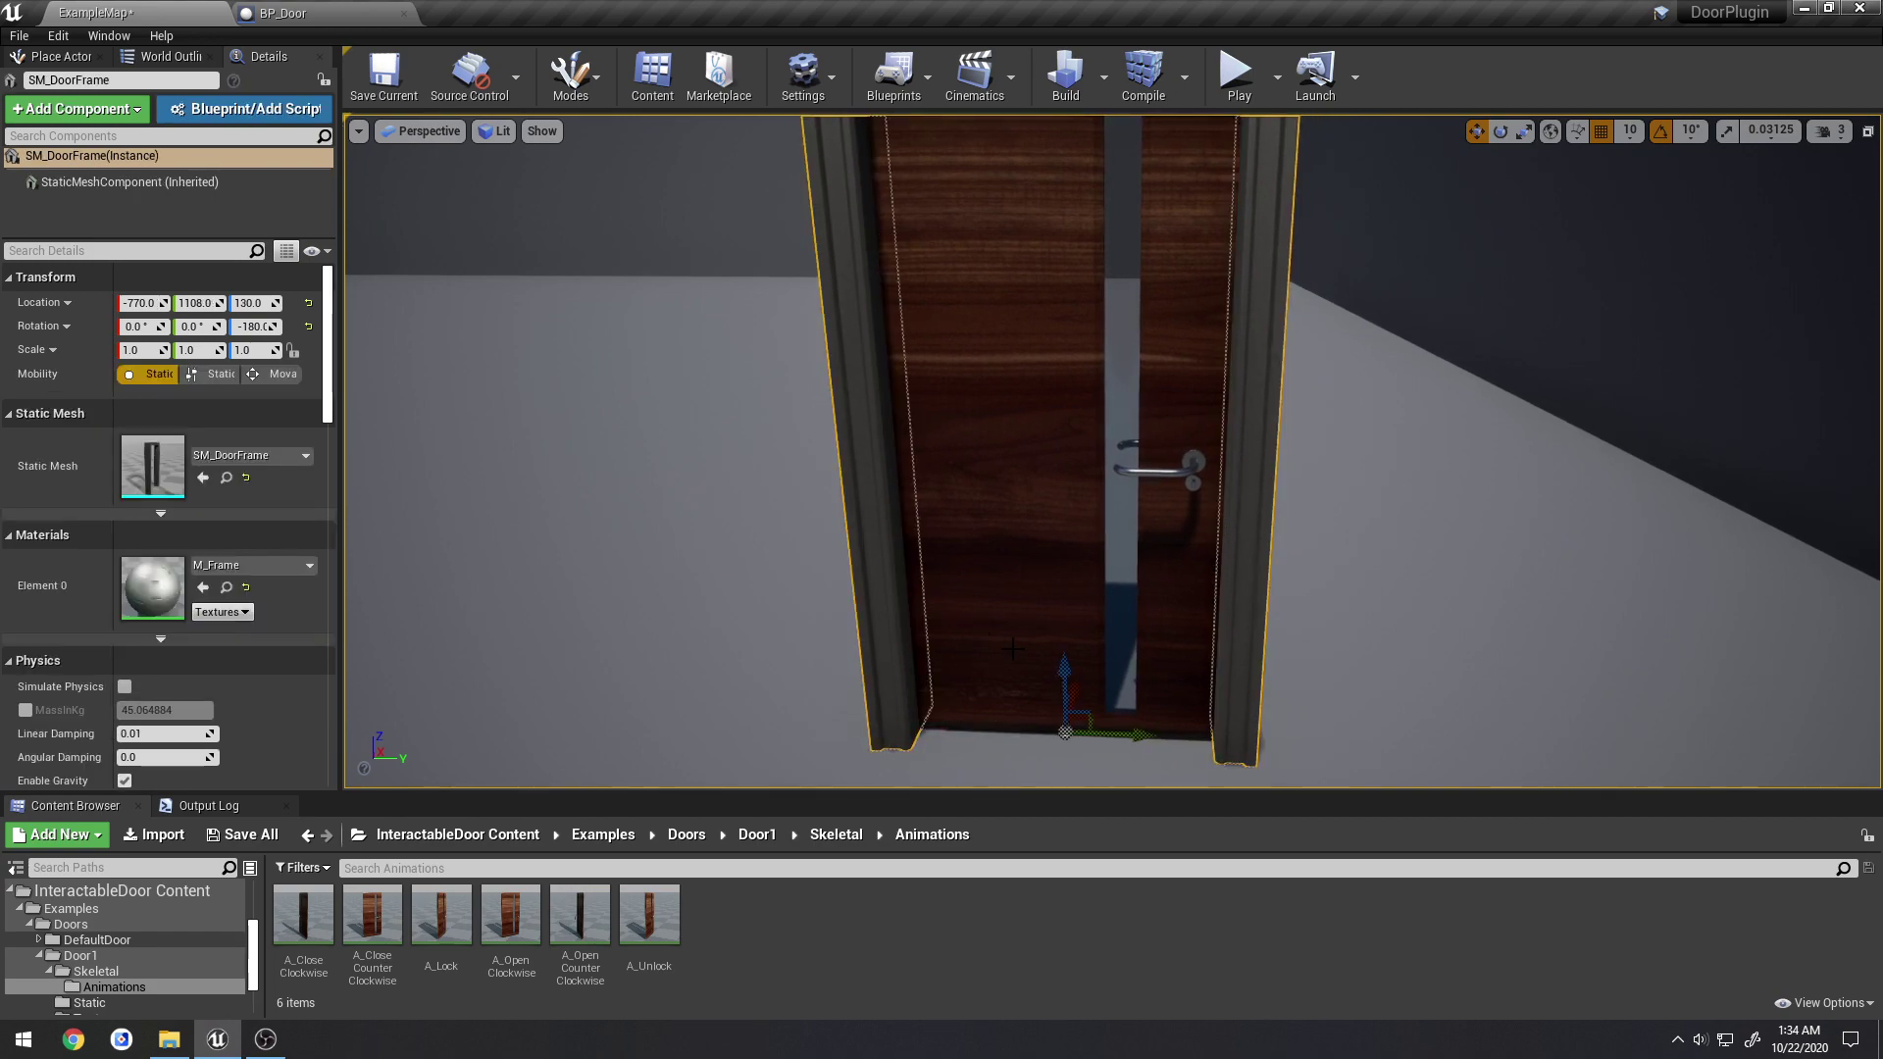
left_click_drag(1080, 694, 1128, 453)
right_click_drag(1128, 453, 1074, 319)
key("w")
key("q")
key("d")
right_click_drag(1186, 479, 1186, 479)
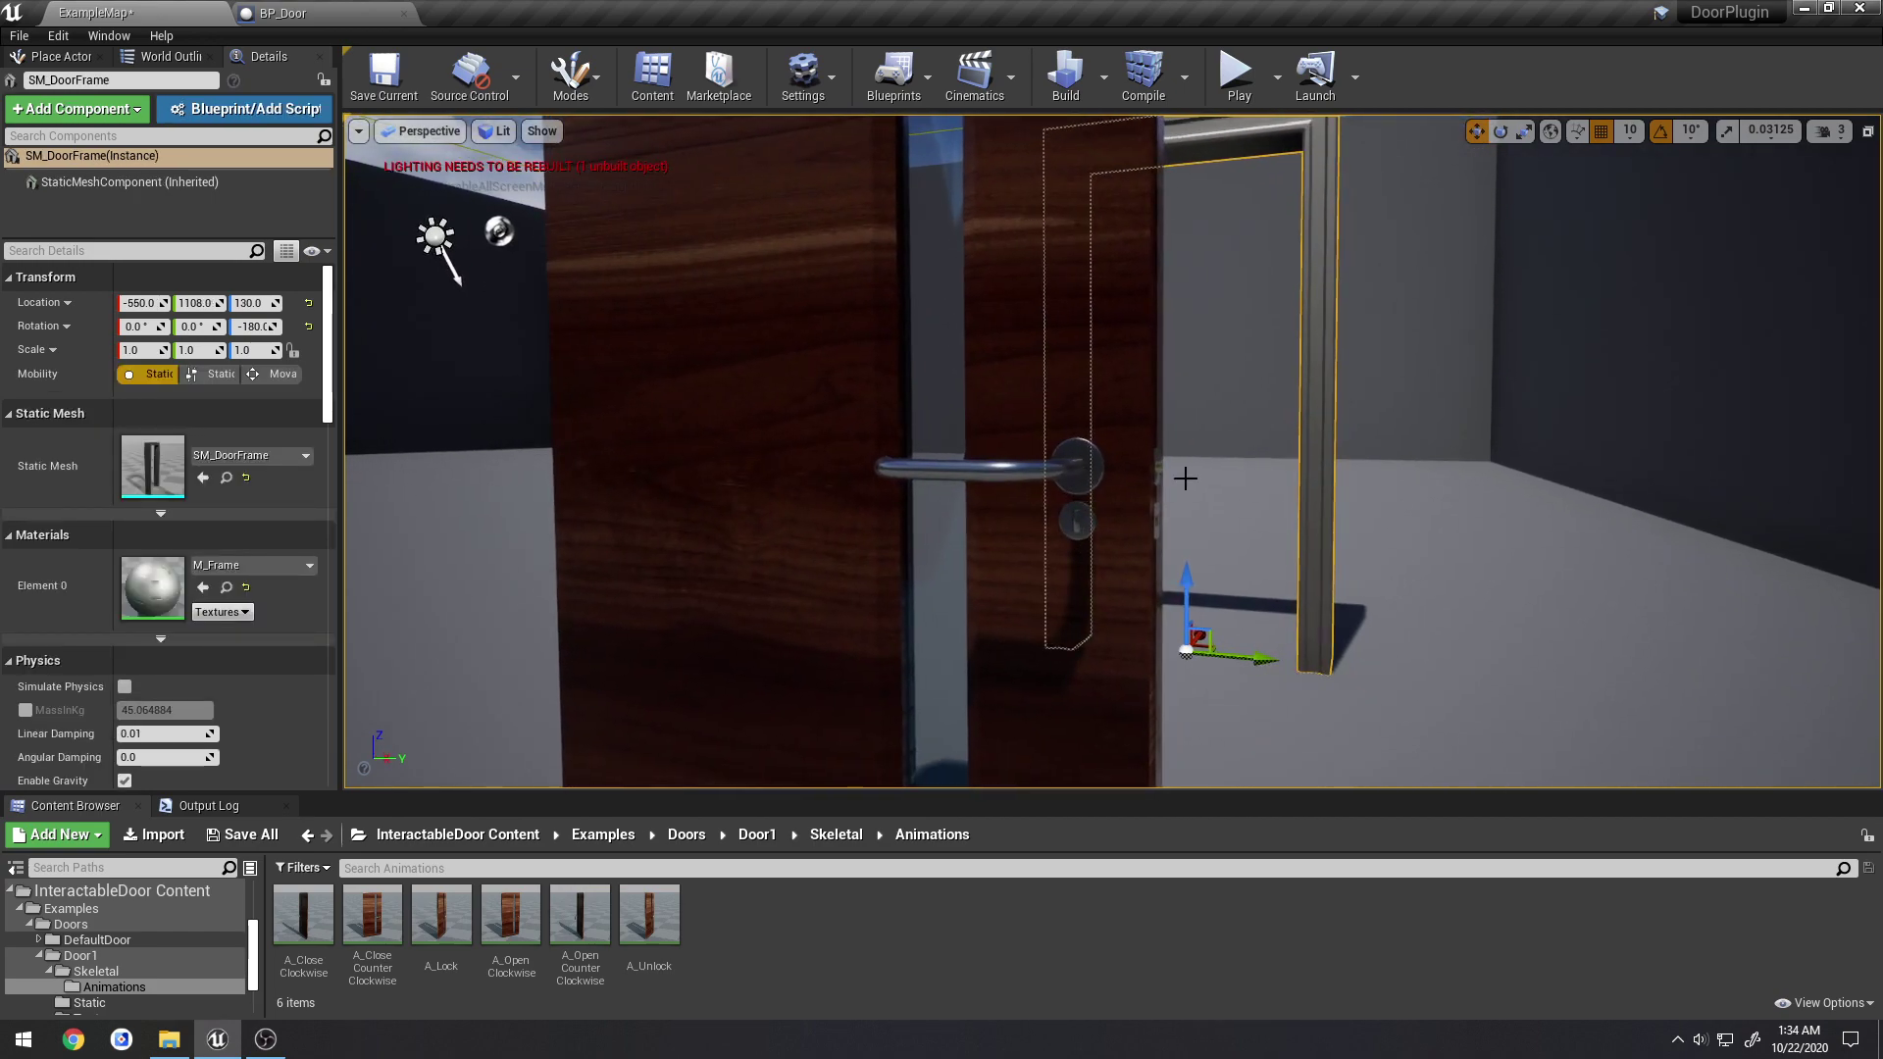
Play-test the frameless door in full screen, open it with the character to examine its handle and lock animation, and stop
left_click(1238, 74)
key("w")
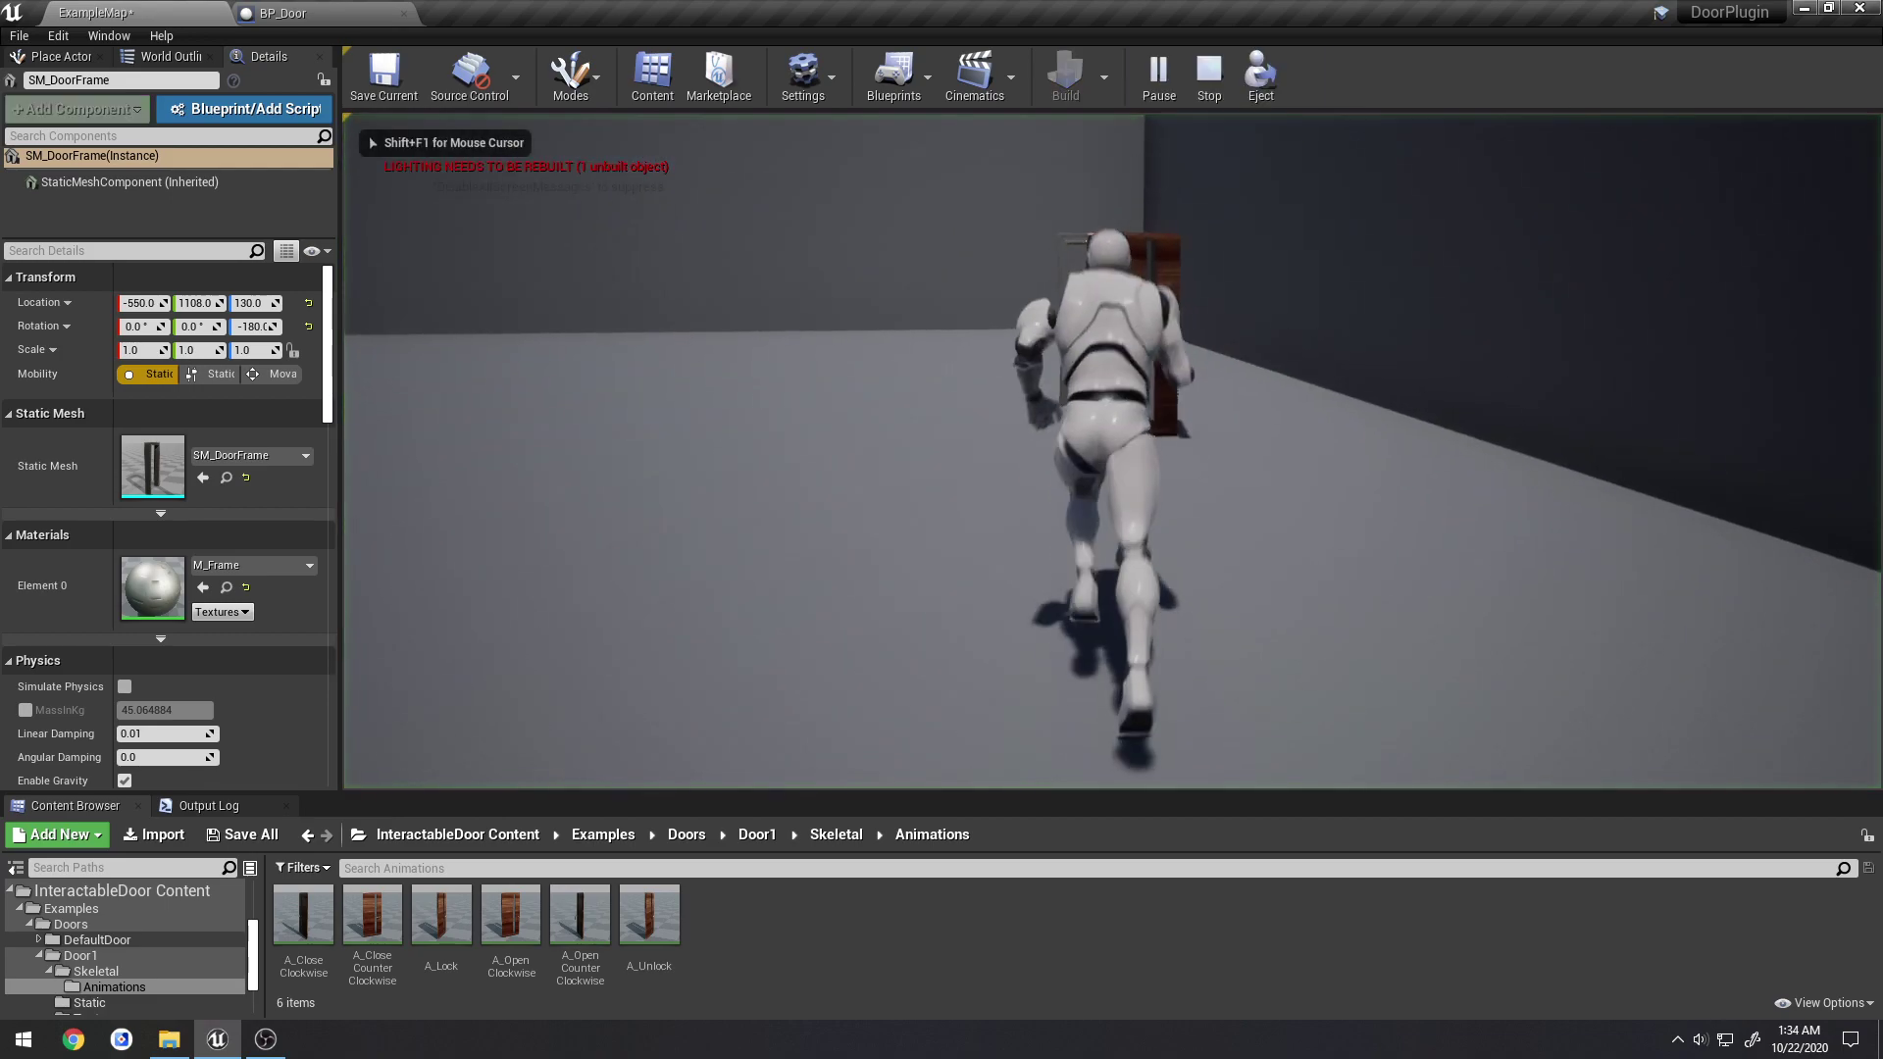
key("F11")
key("w")
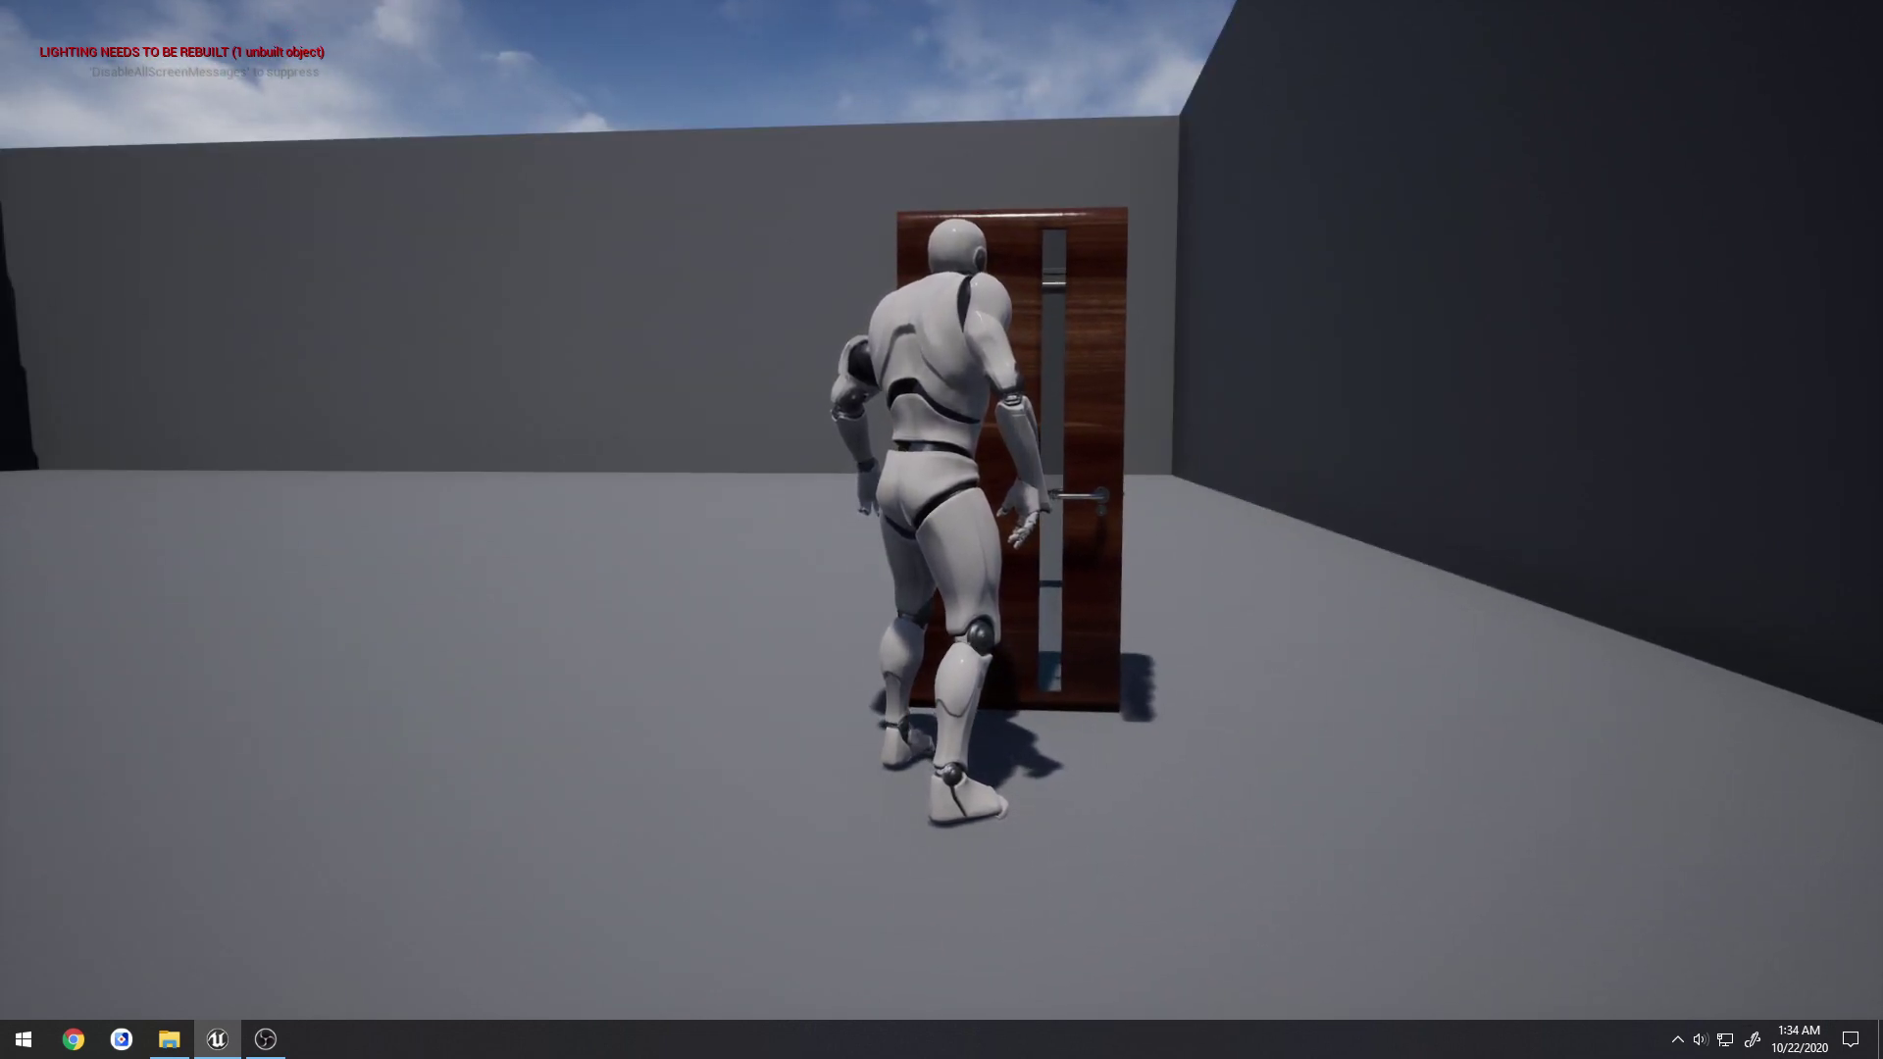
key("e")
key("w")
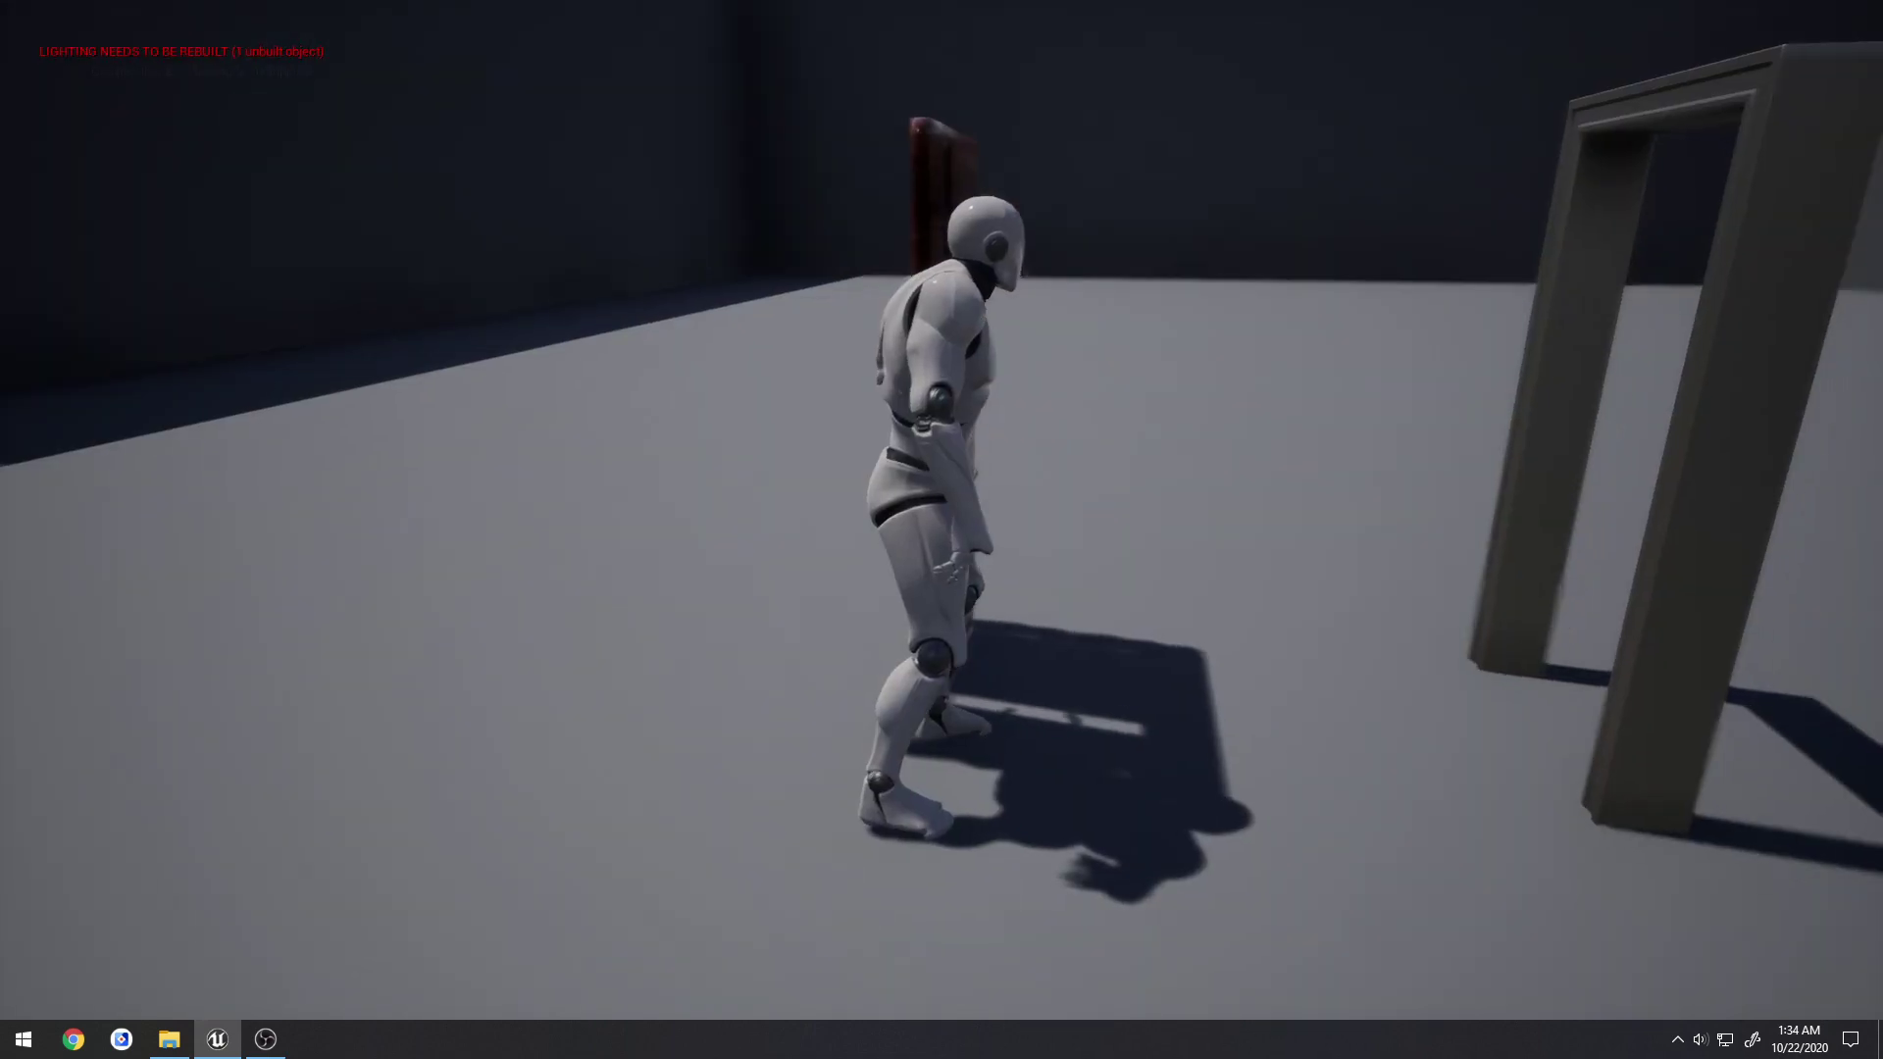
key("Escape")
right_click_drag(942, 529, 1275, 608)
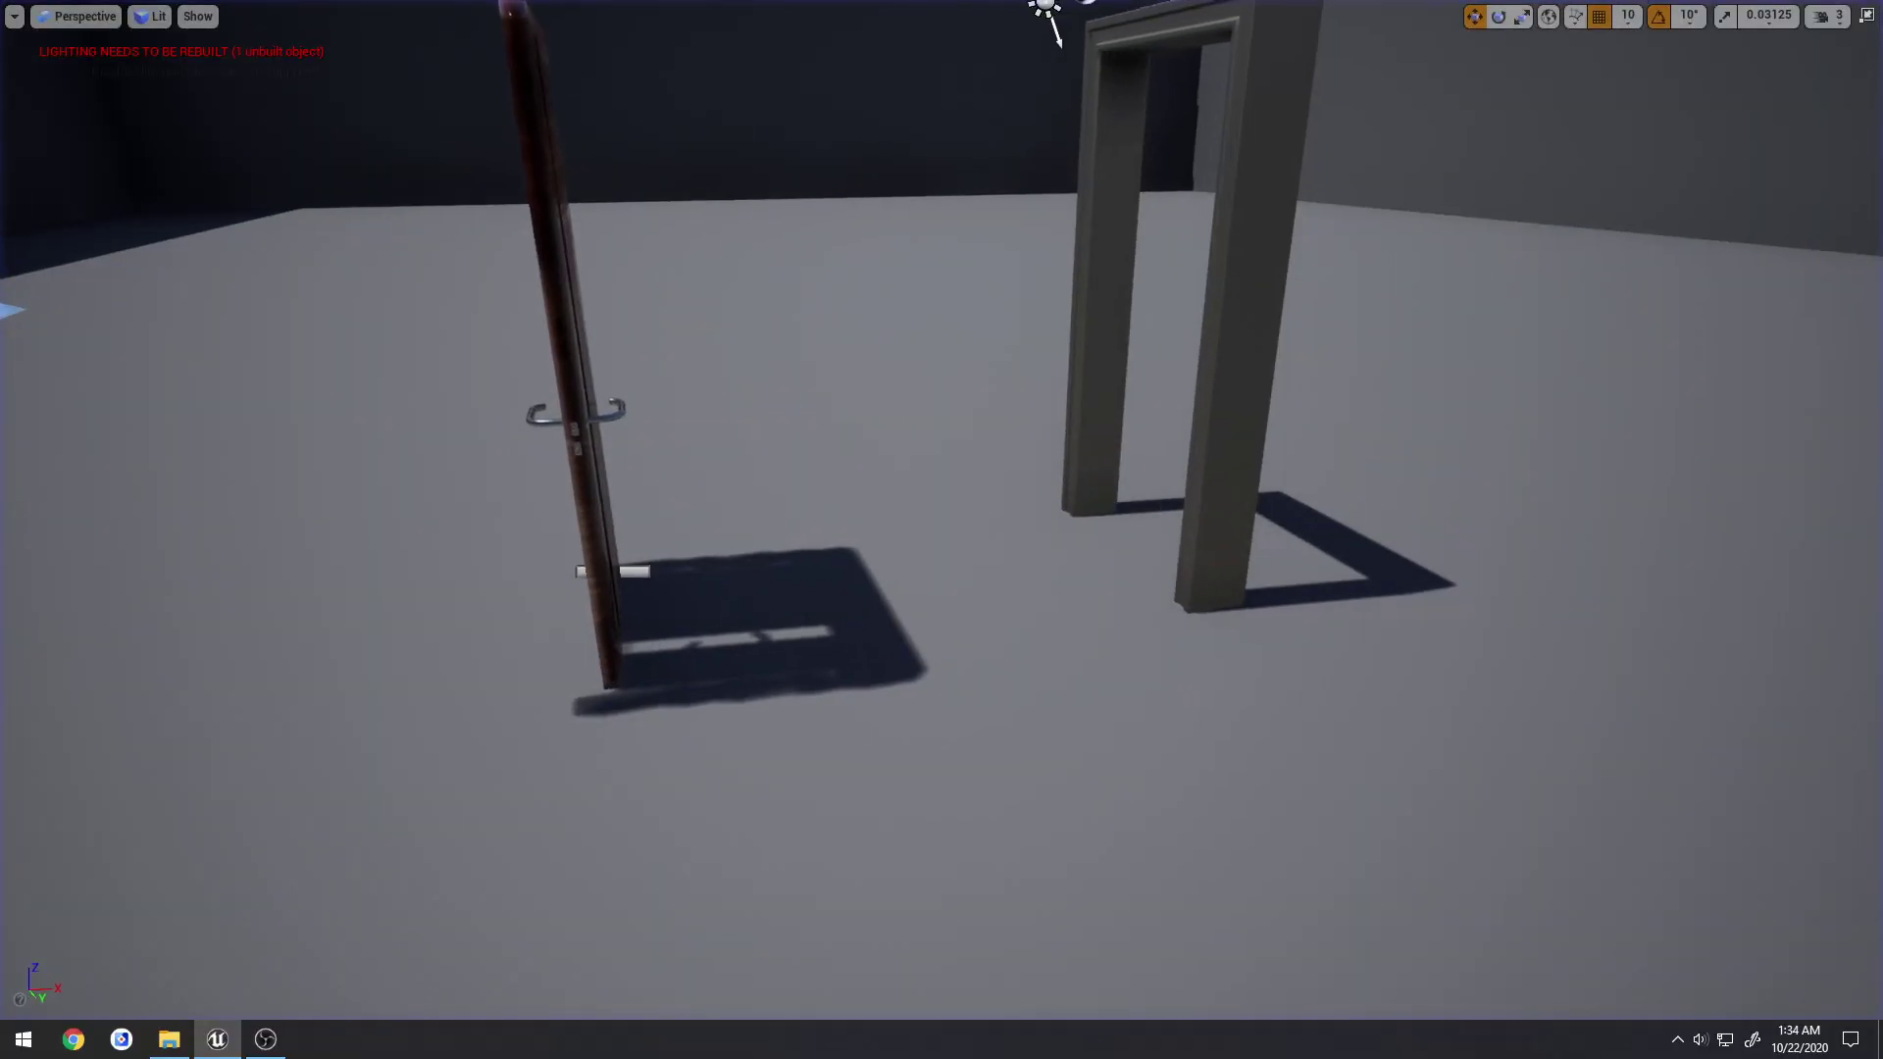
right_click_drag(722, 477, 814, 382)
key("F11")
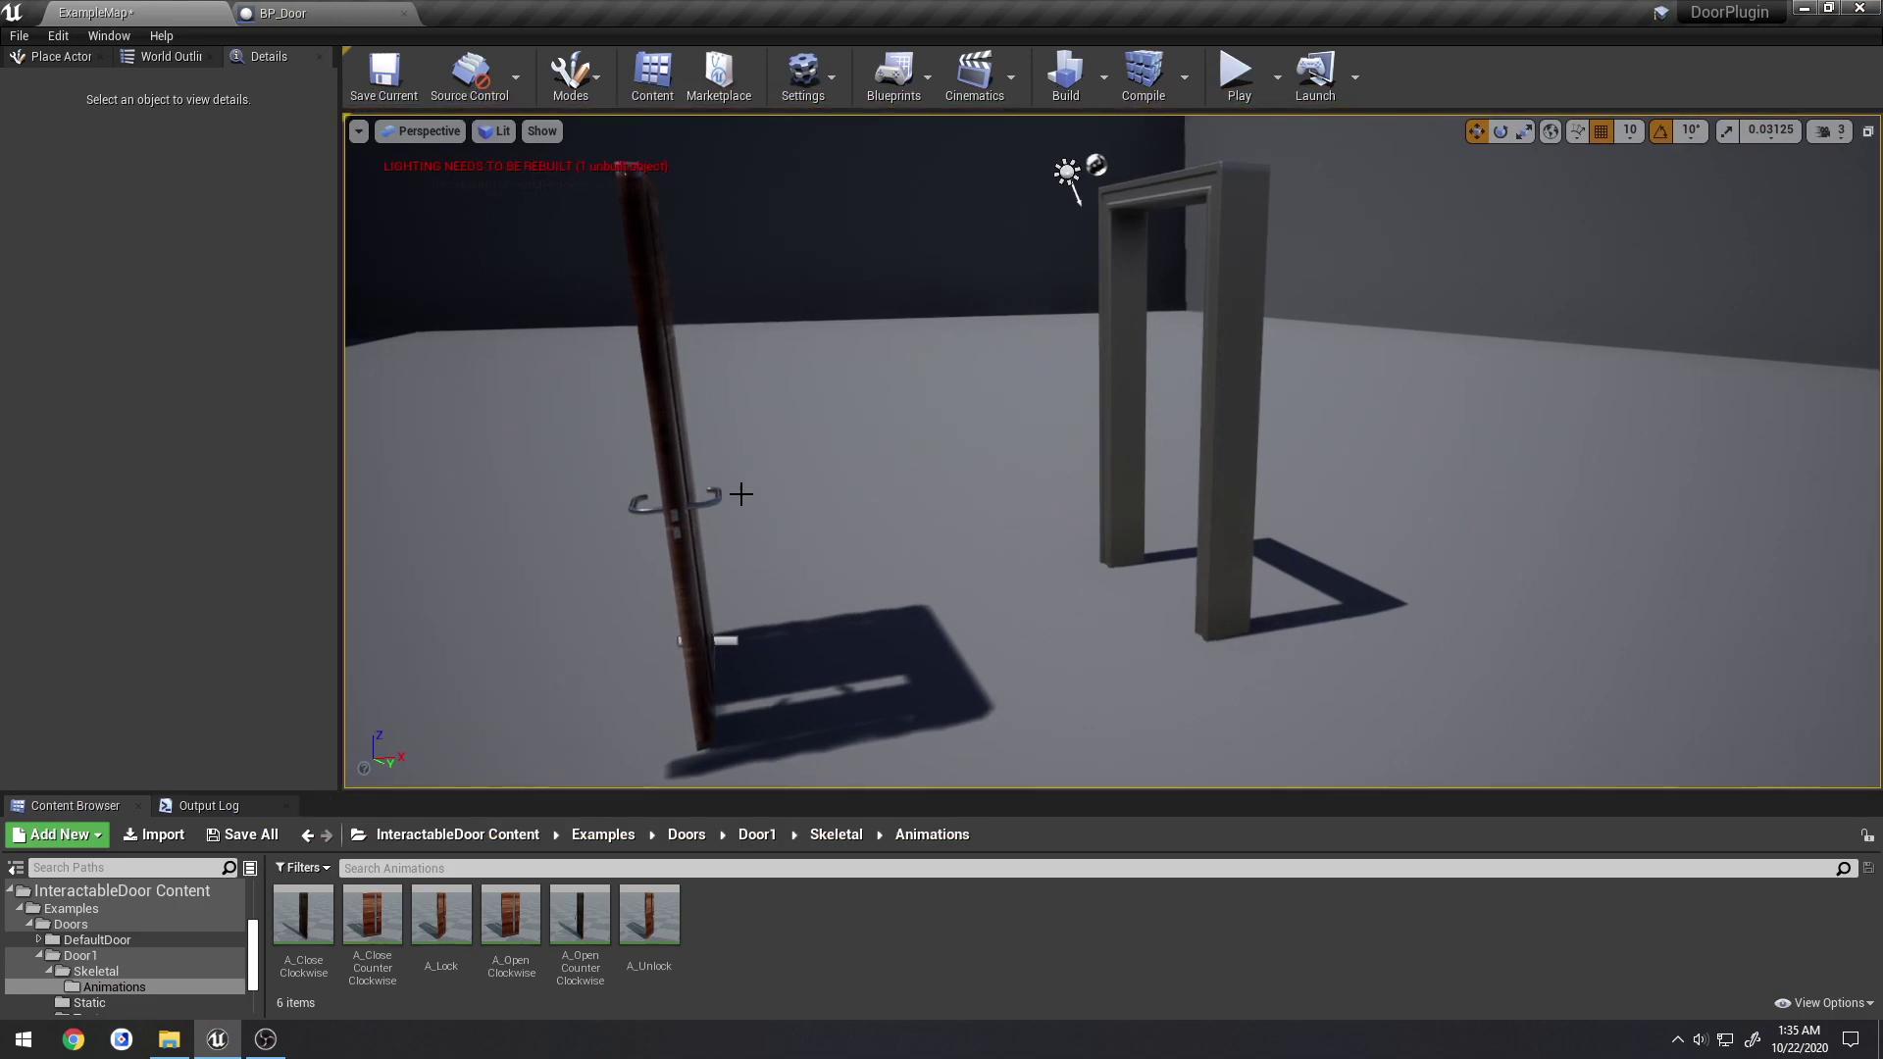
Undo the door frame's move and save all project changes
key("a")
right_click_drag(749, 448, 941, 449)
key("a")
key("s")
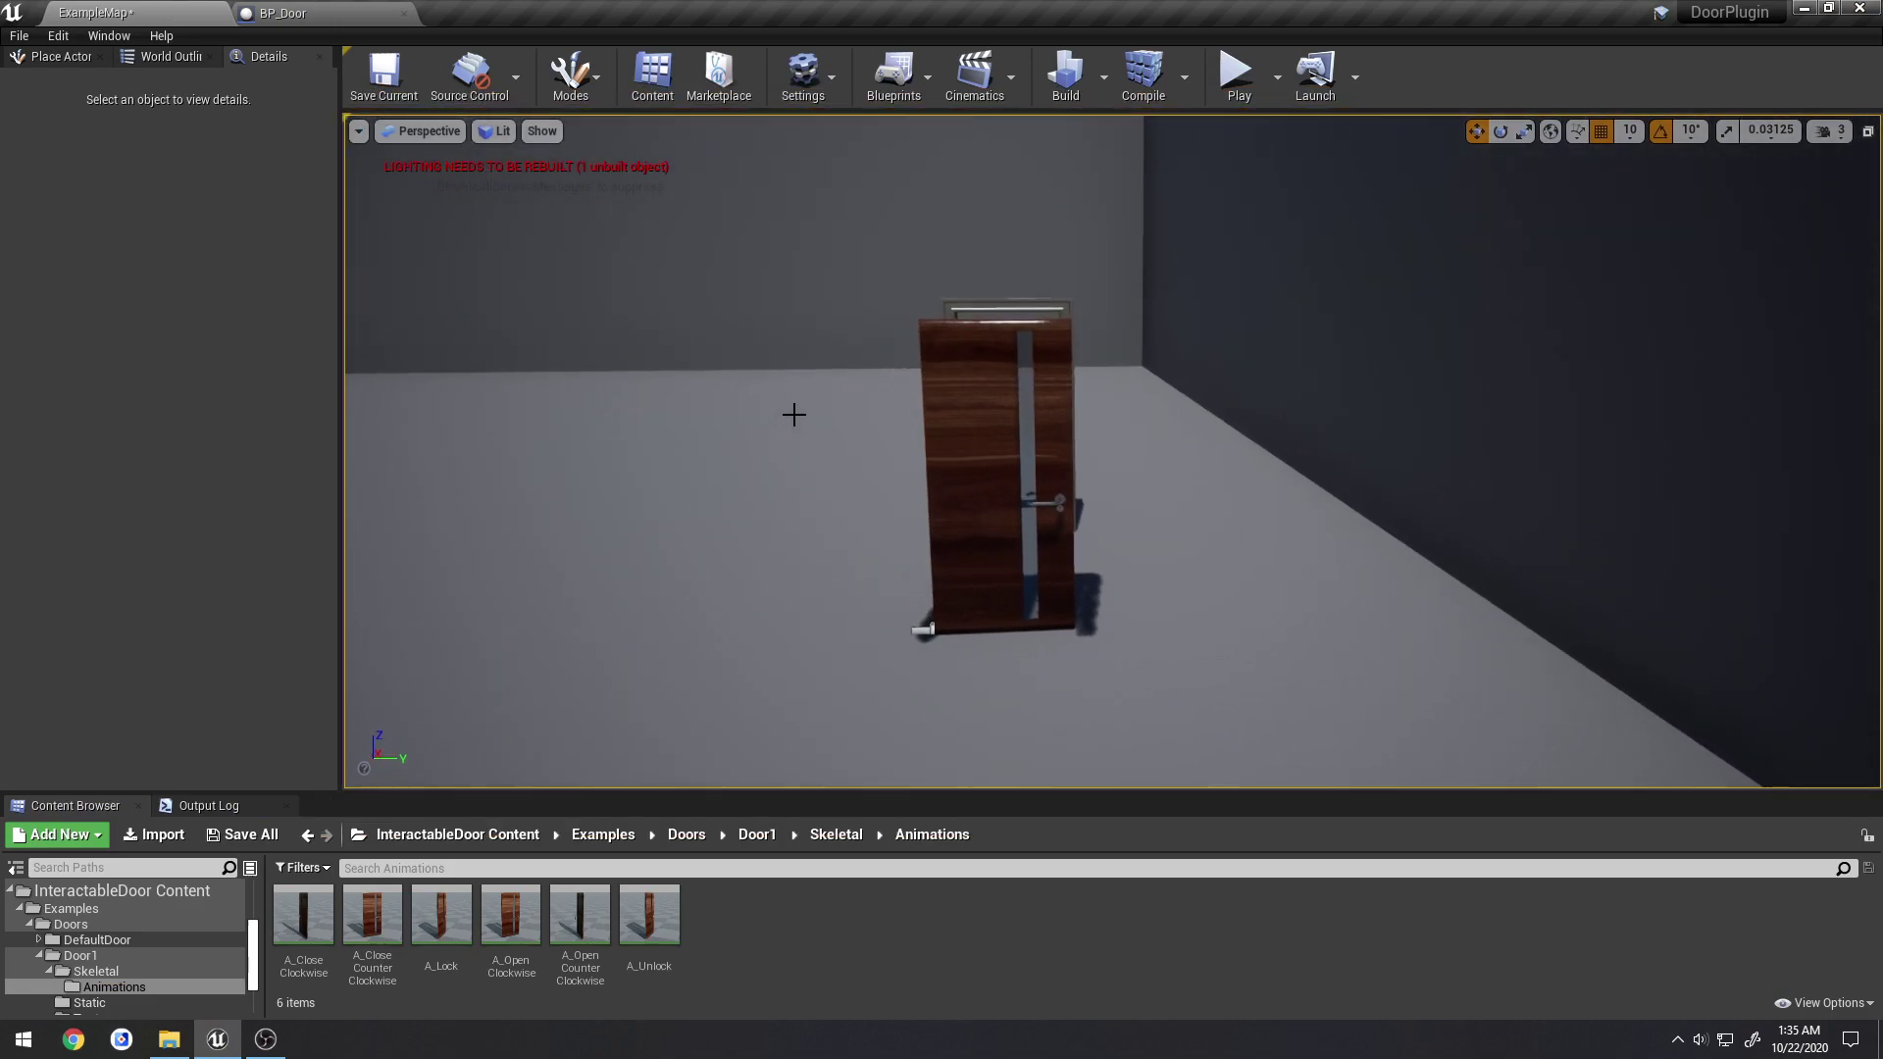
key("a")
right_click_drag(795, 414, 759, 381)
key("q")
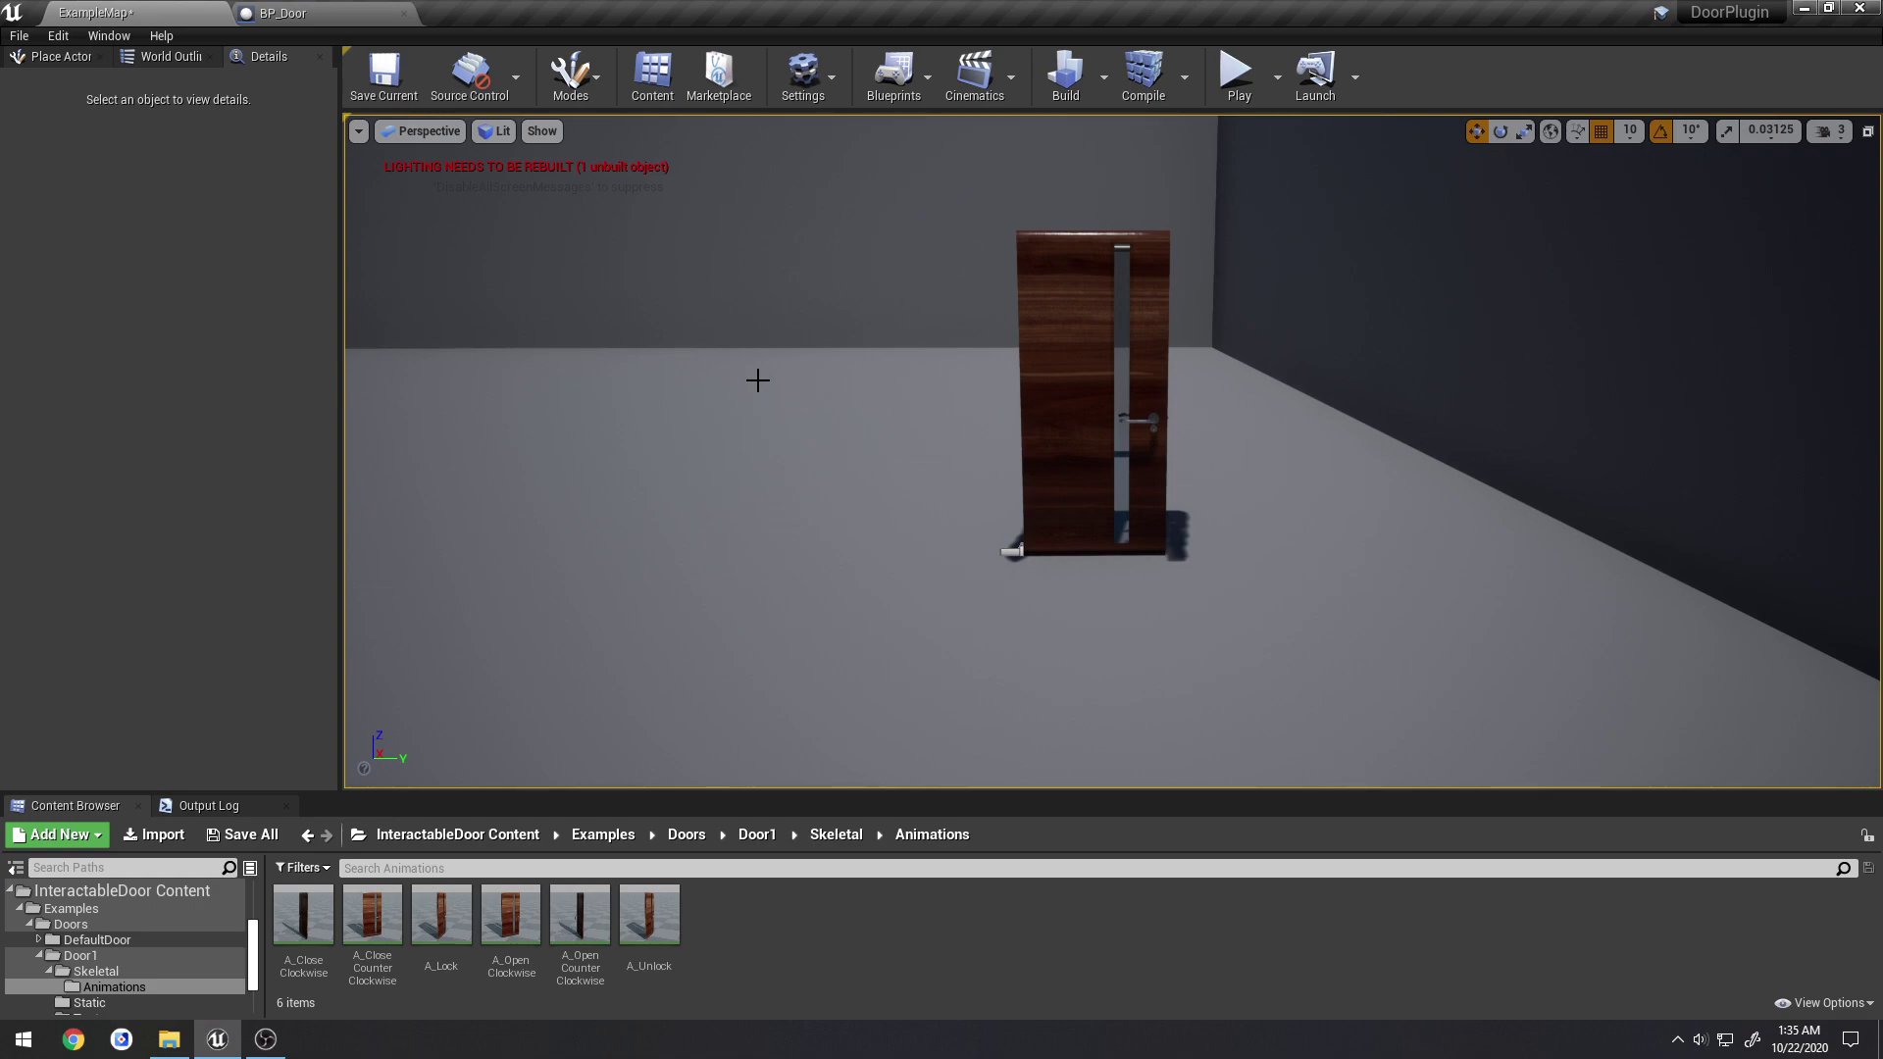
key("ctrl+z")
left_click(20, 35)
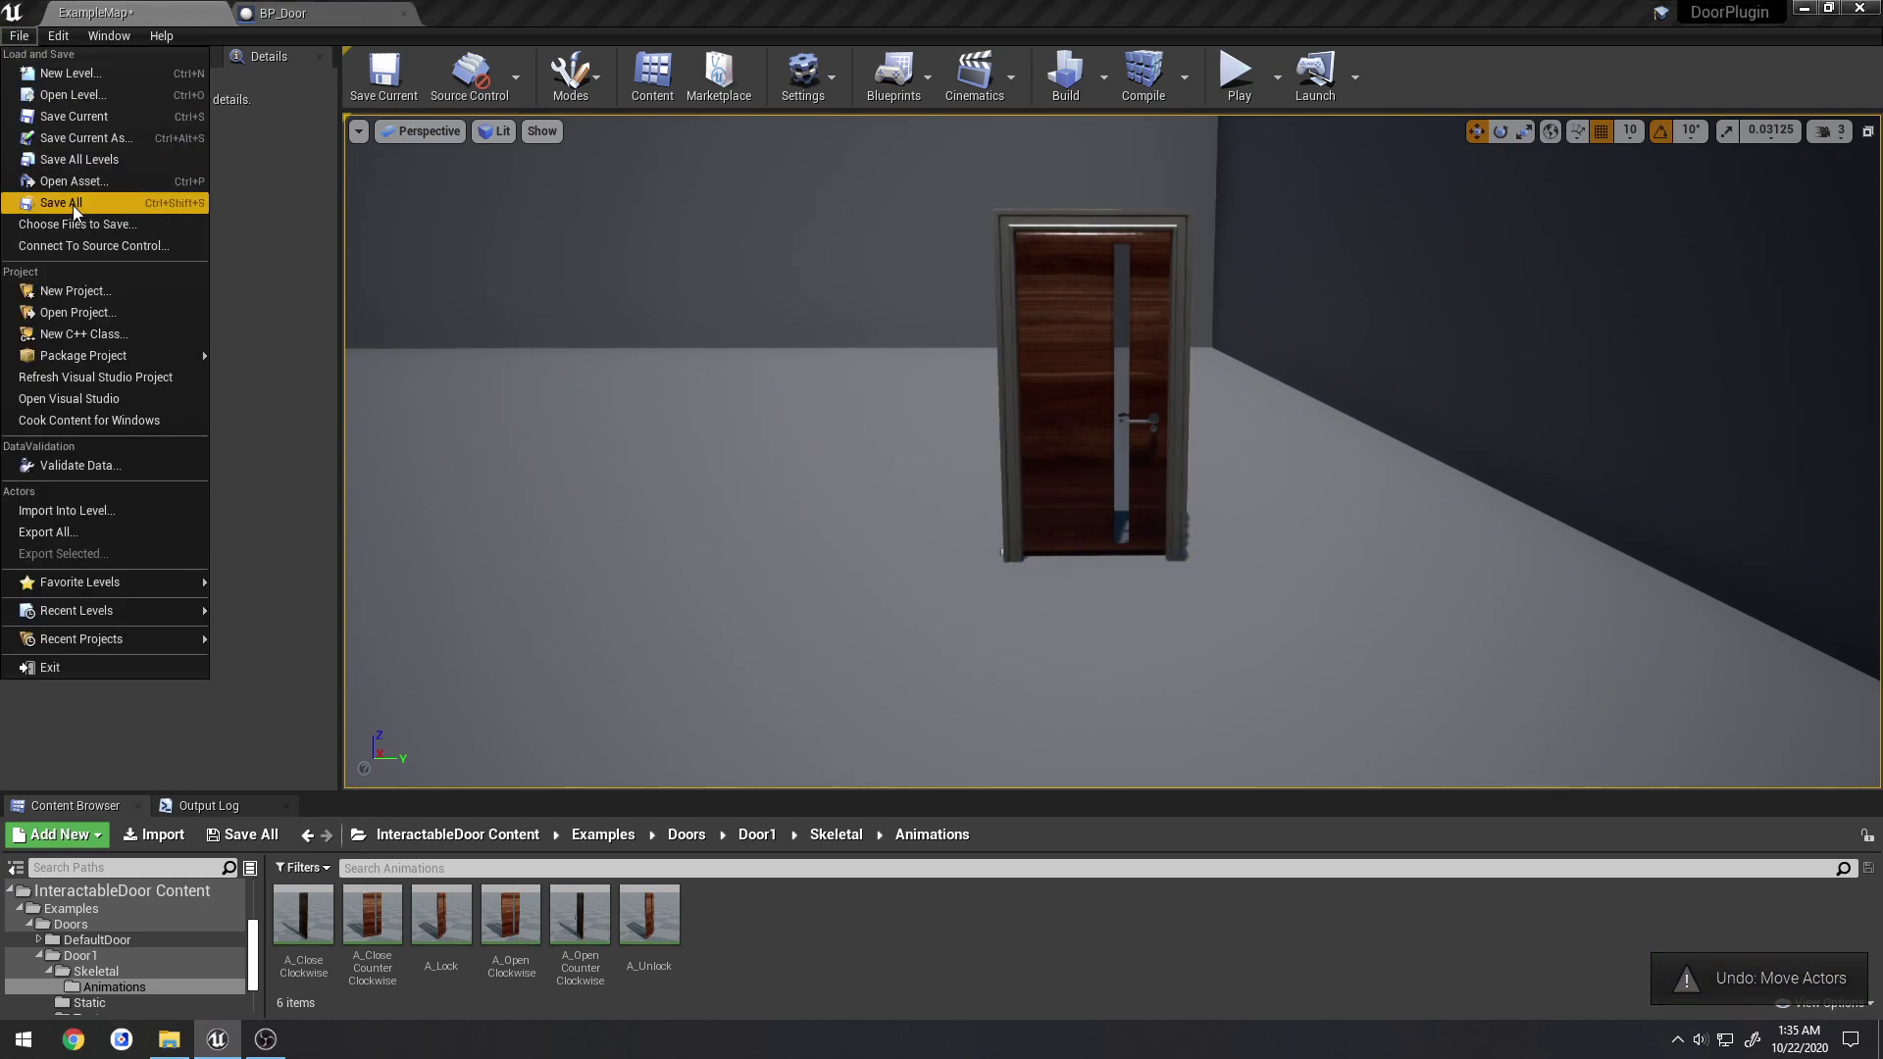
left_click(72, 209)
Select the door in the level and examine its Door Sounds settings, including the Lock Changed Sounds array
left_click(310, 14)
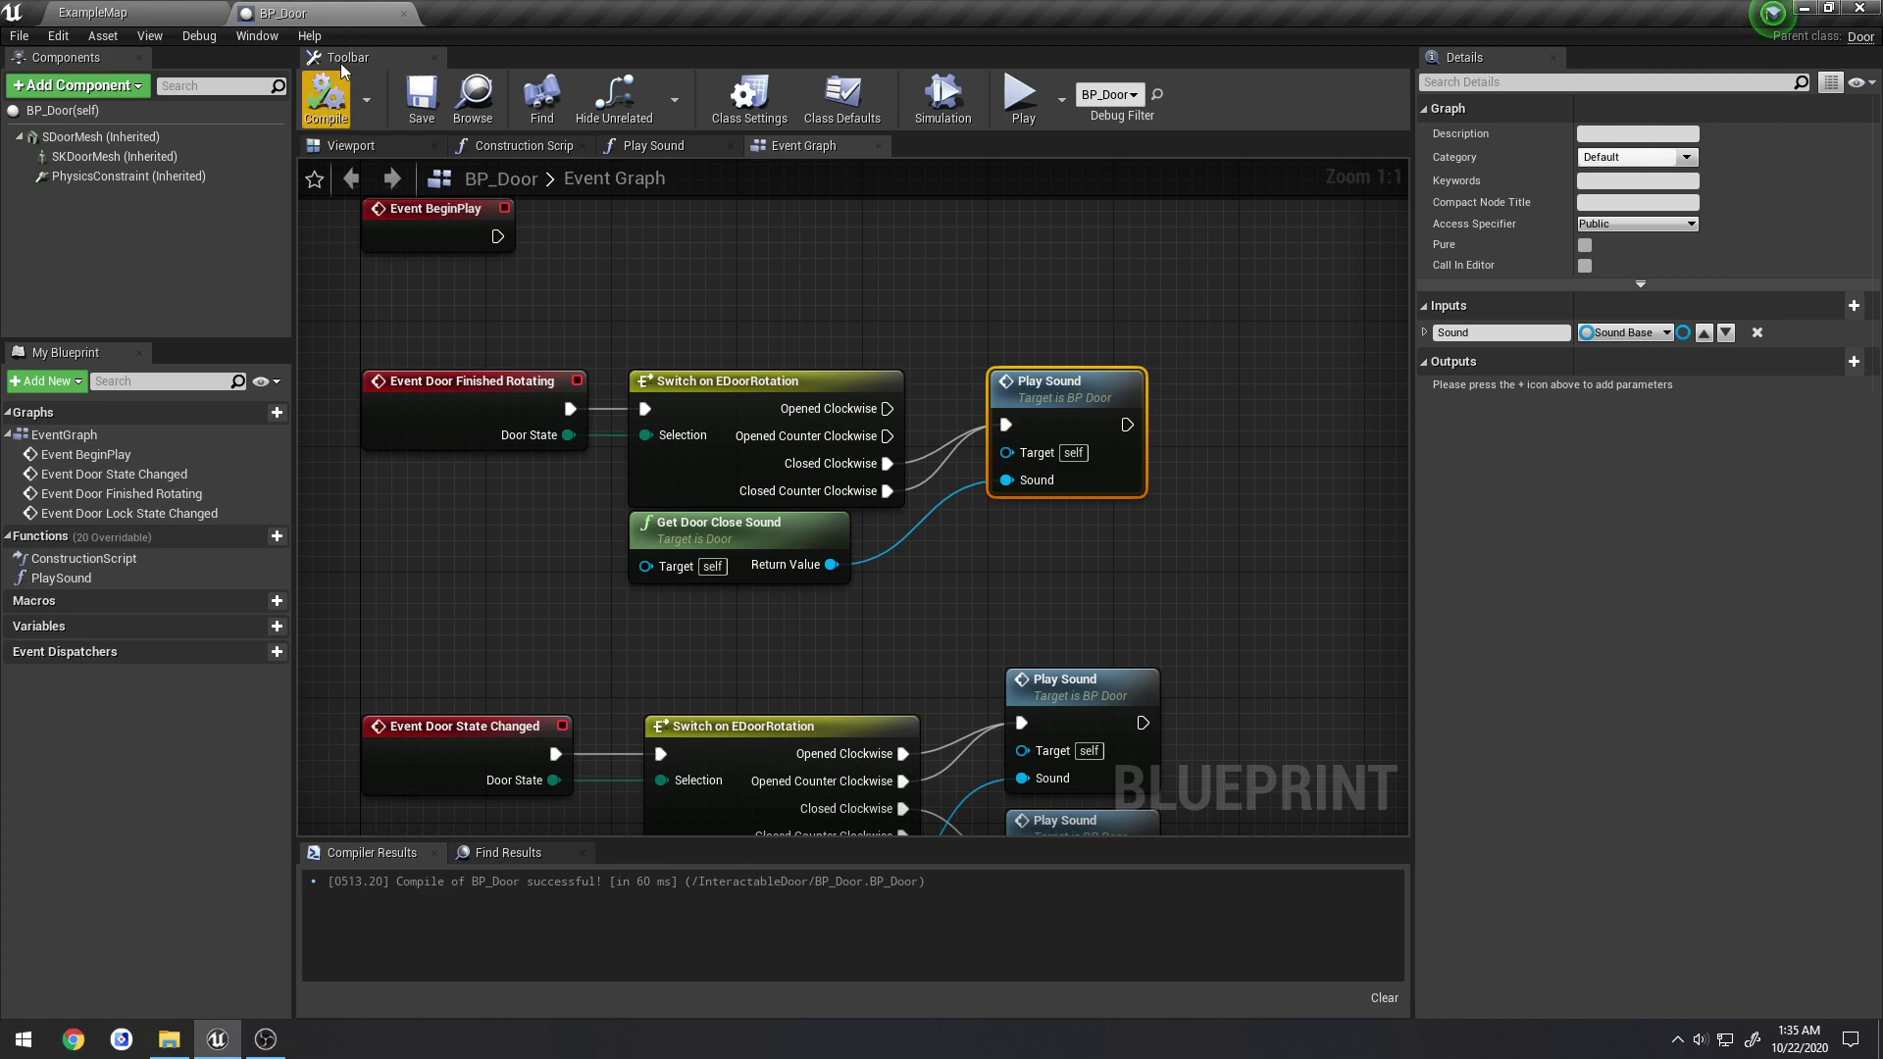
left_click(166, 13)
left_click(1089, 350)
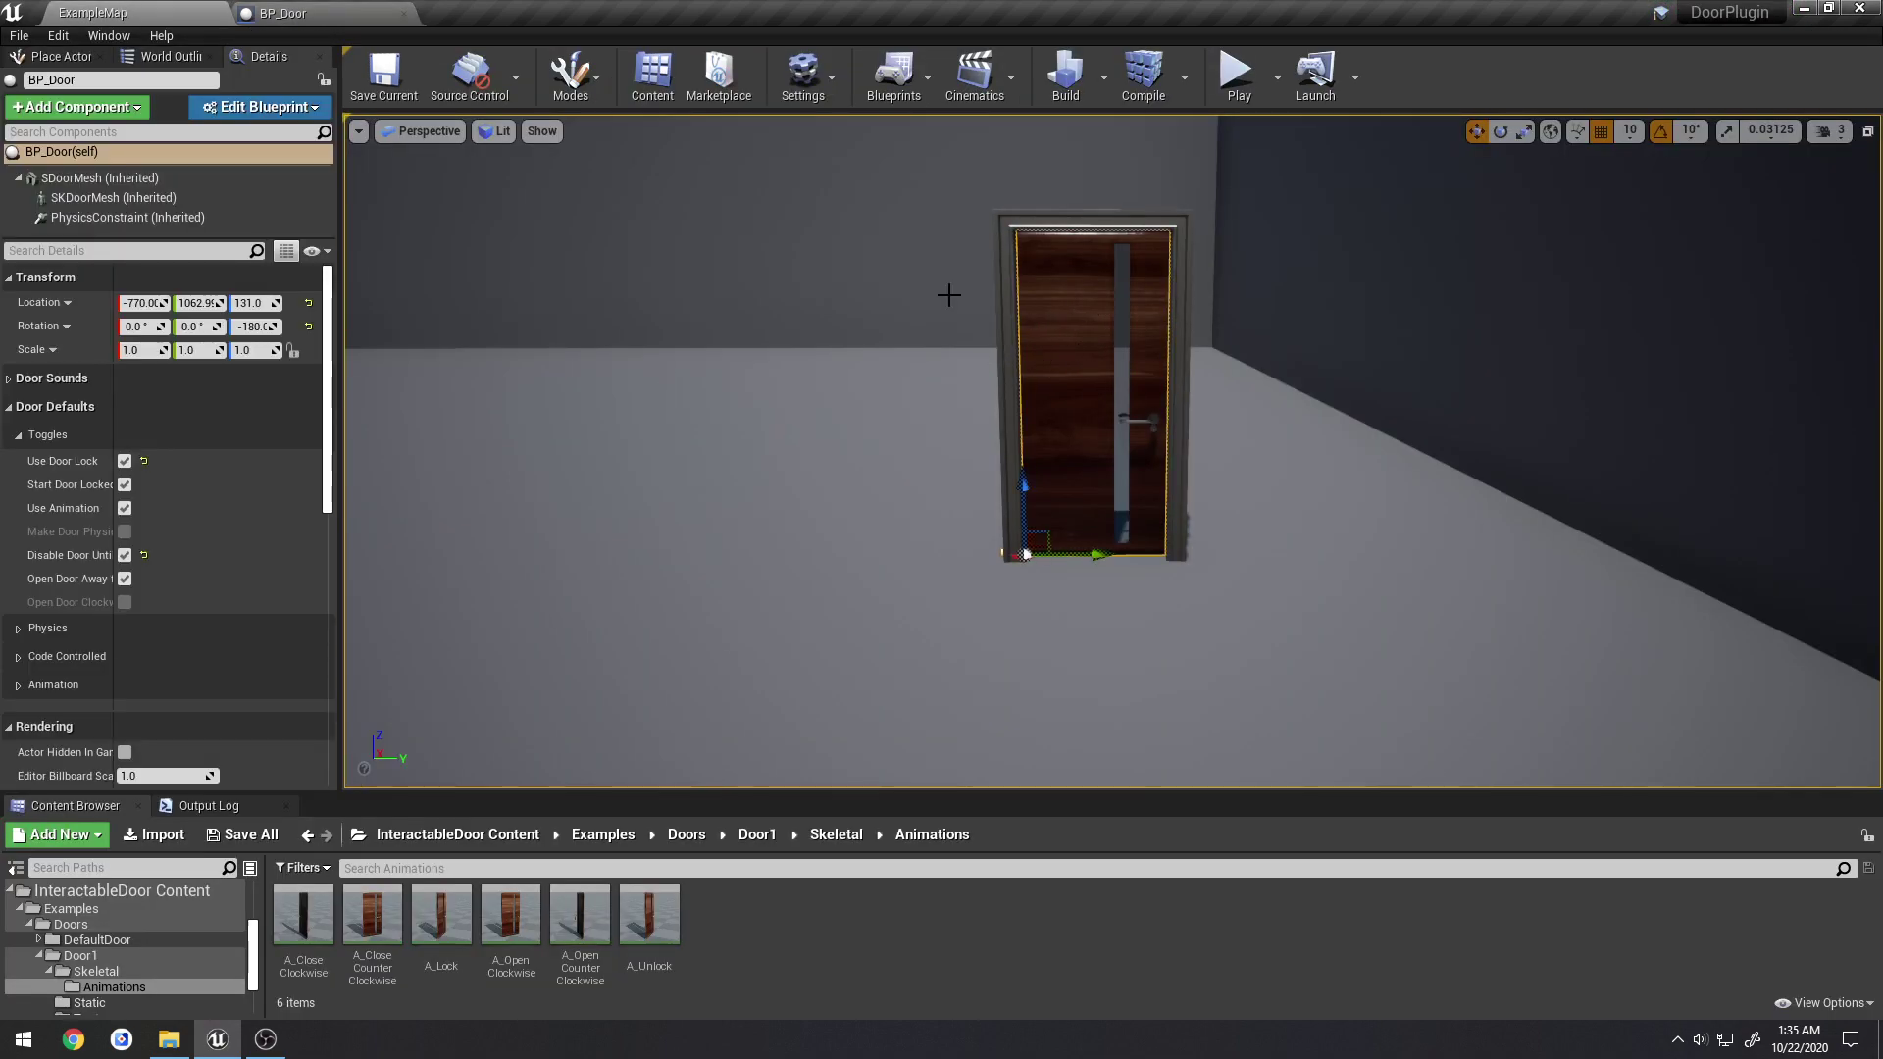
left_click(12, 410)
left_click(10, 377)
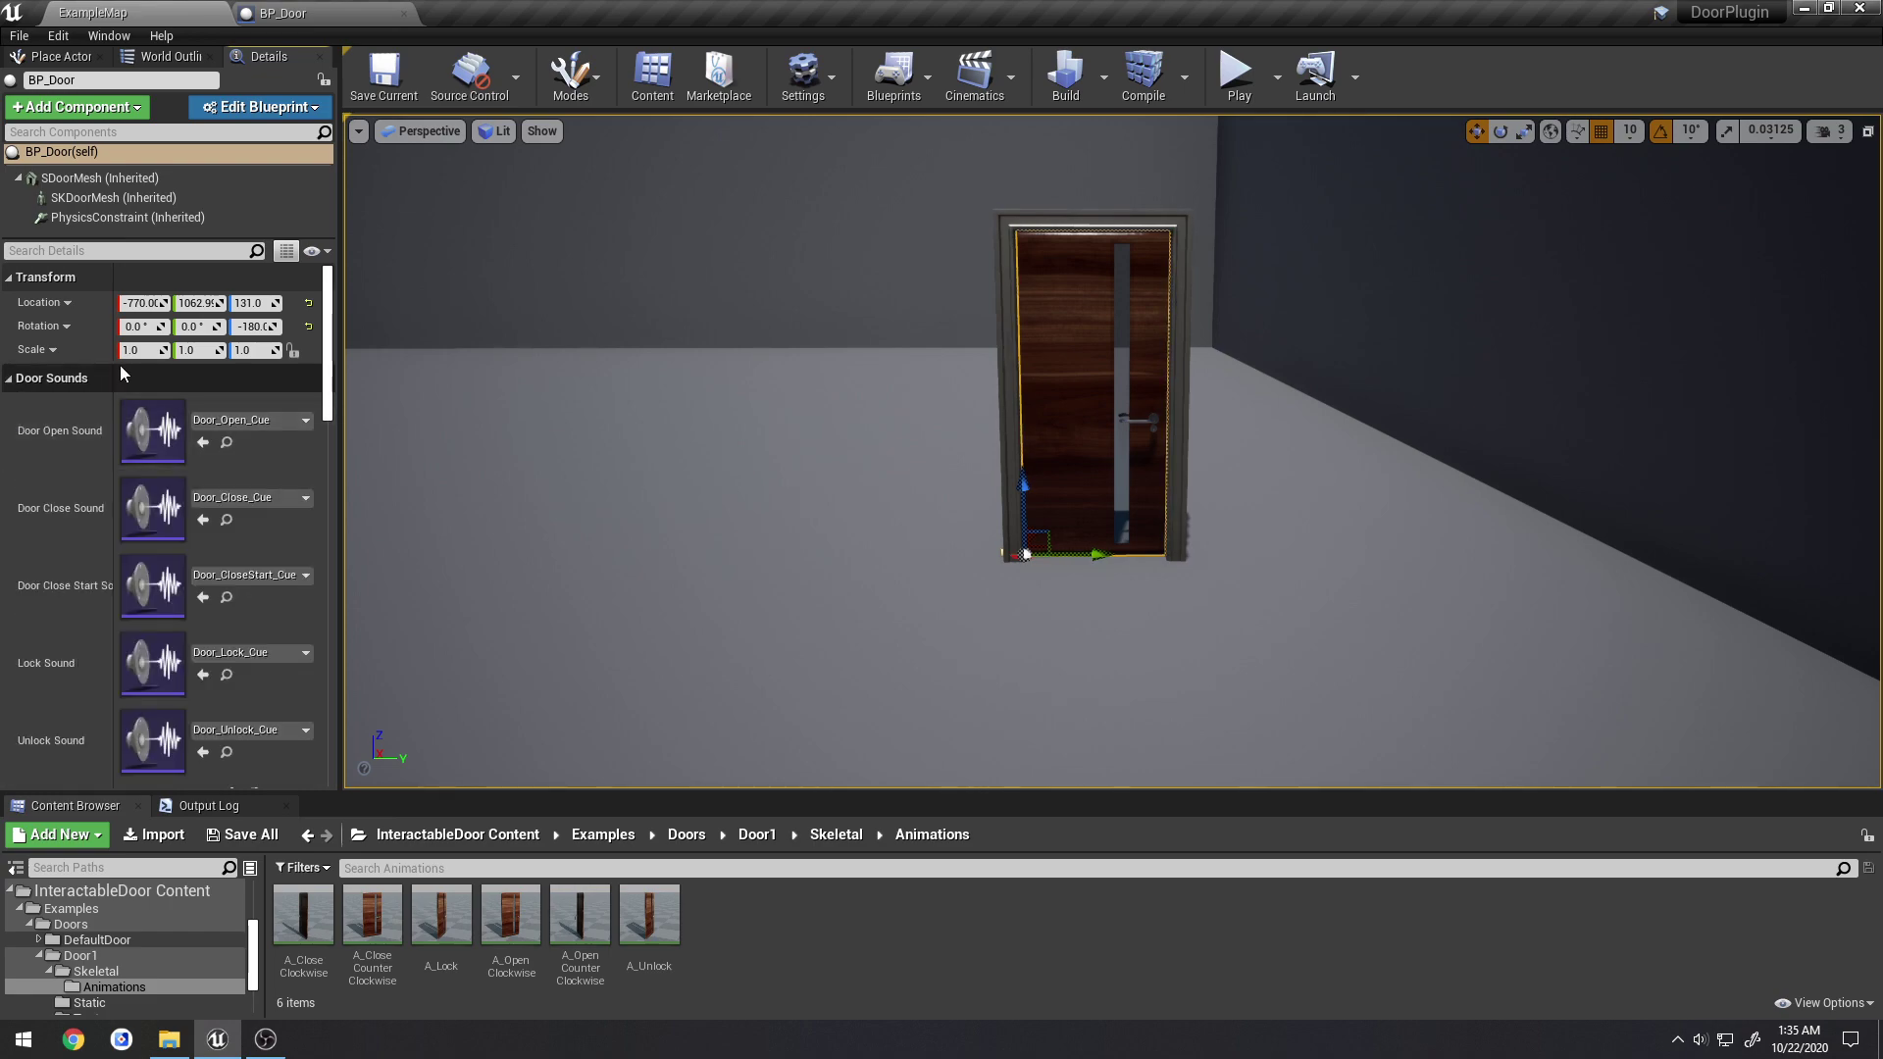
scroll(207, 438, "down", 2)
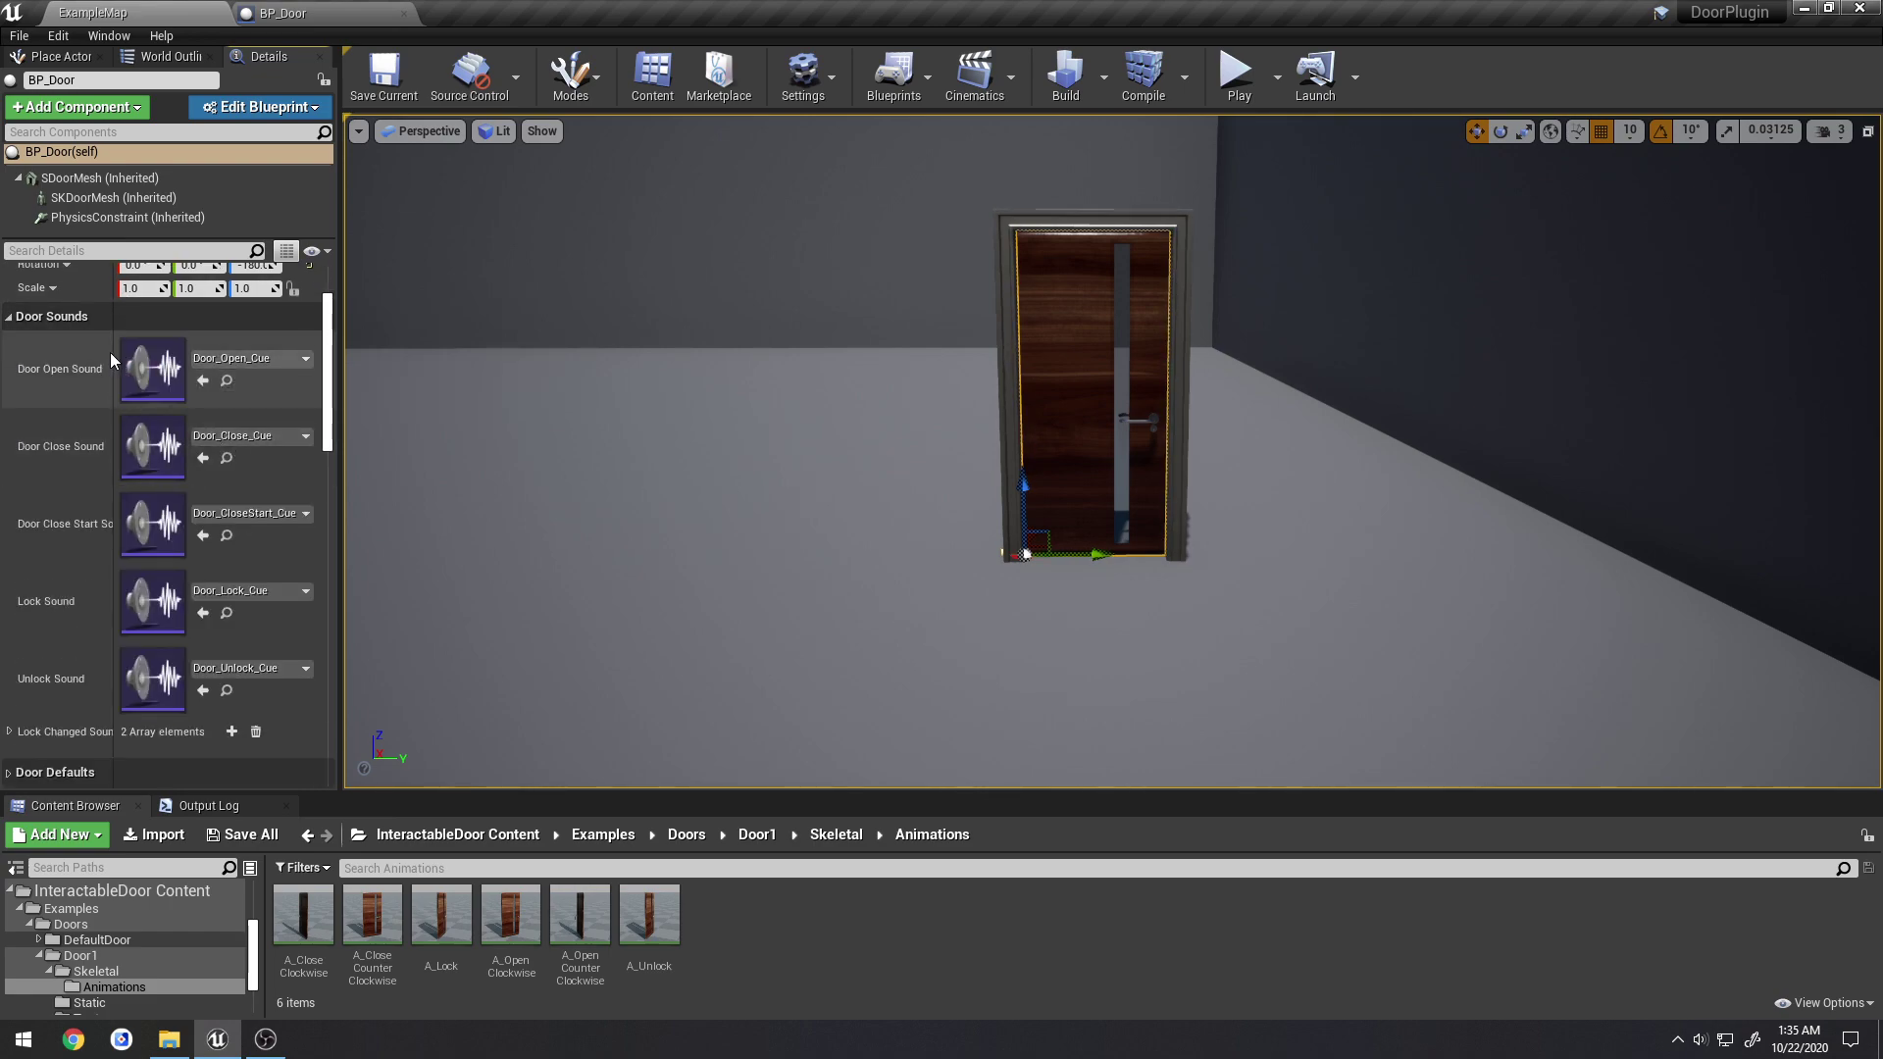
left_click_drag(121, 351, 137, 352)
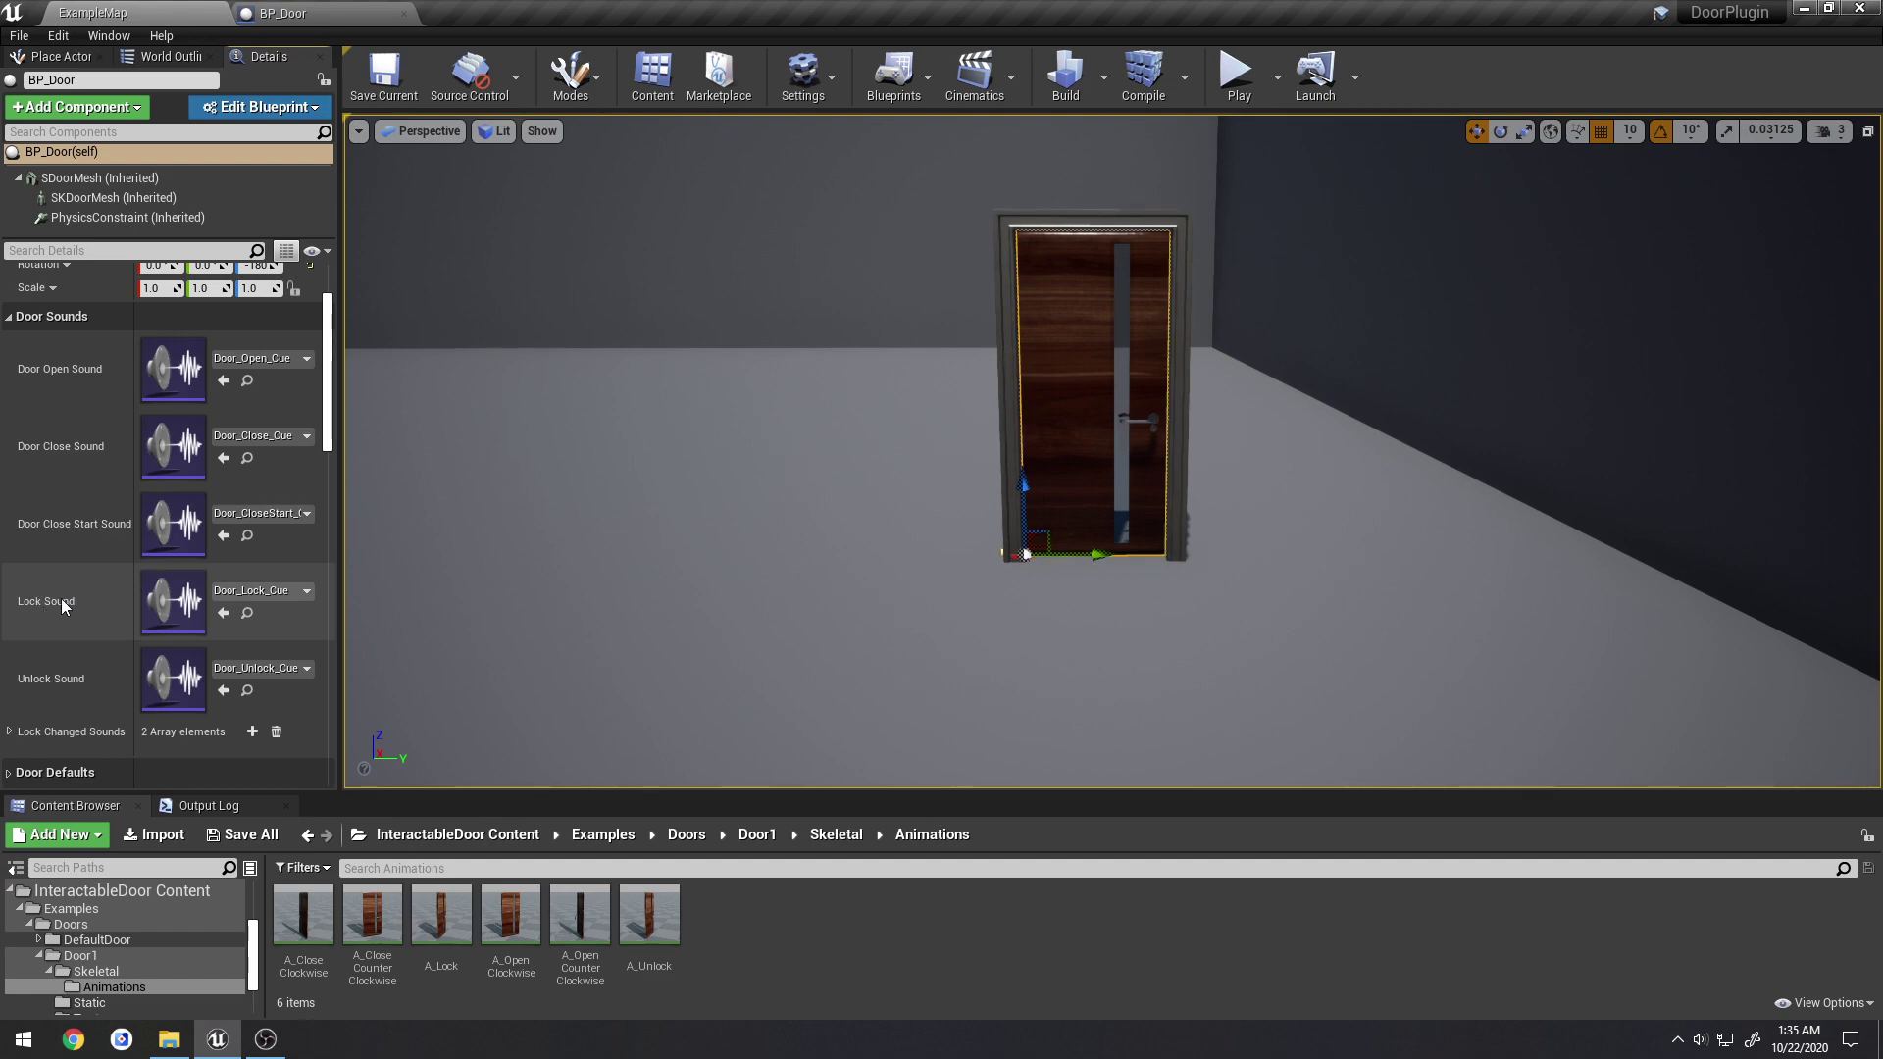
scroll(75, 658, "down", 2)
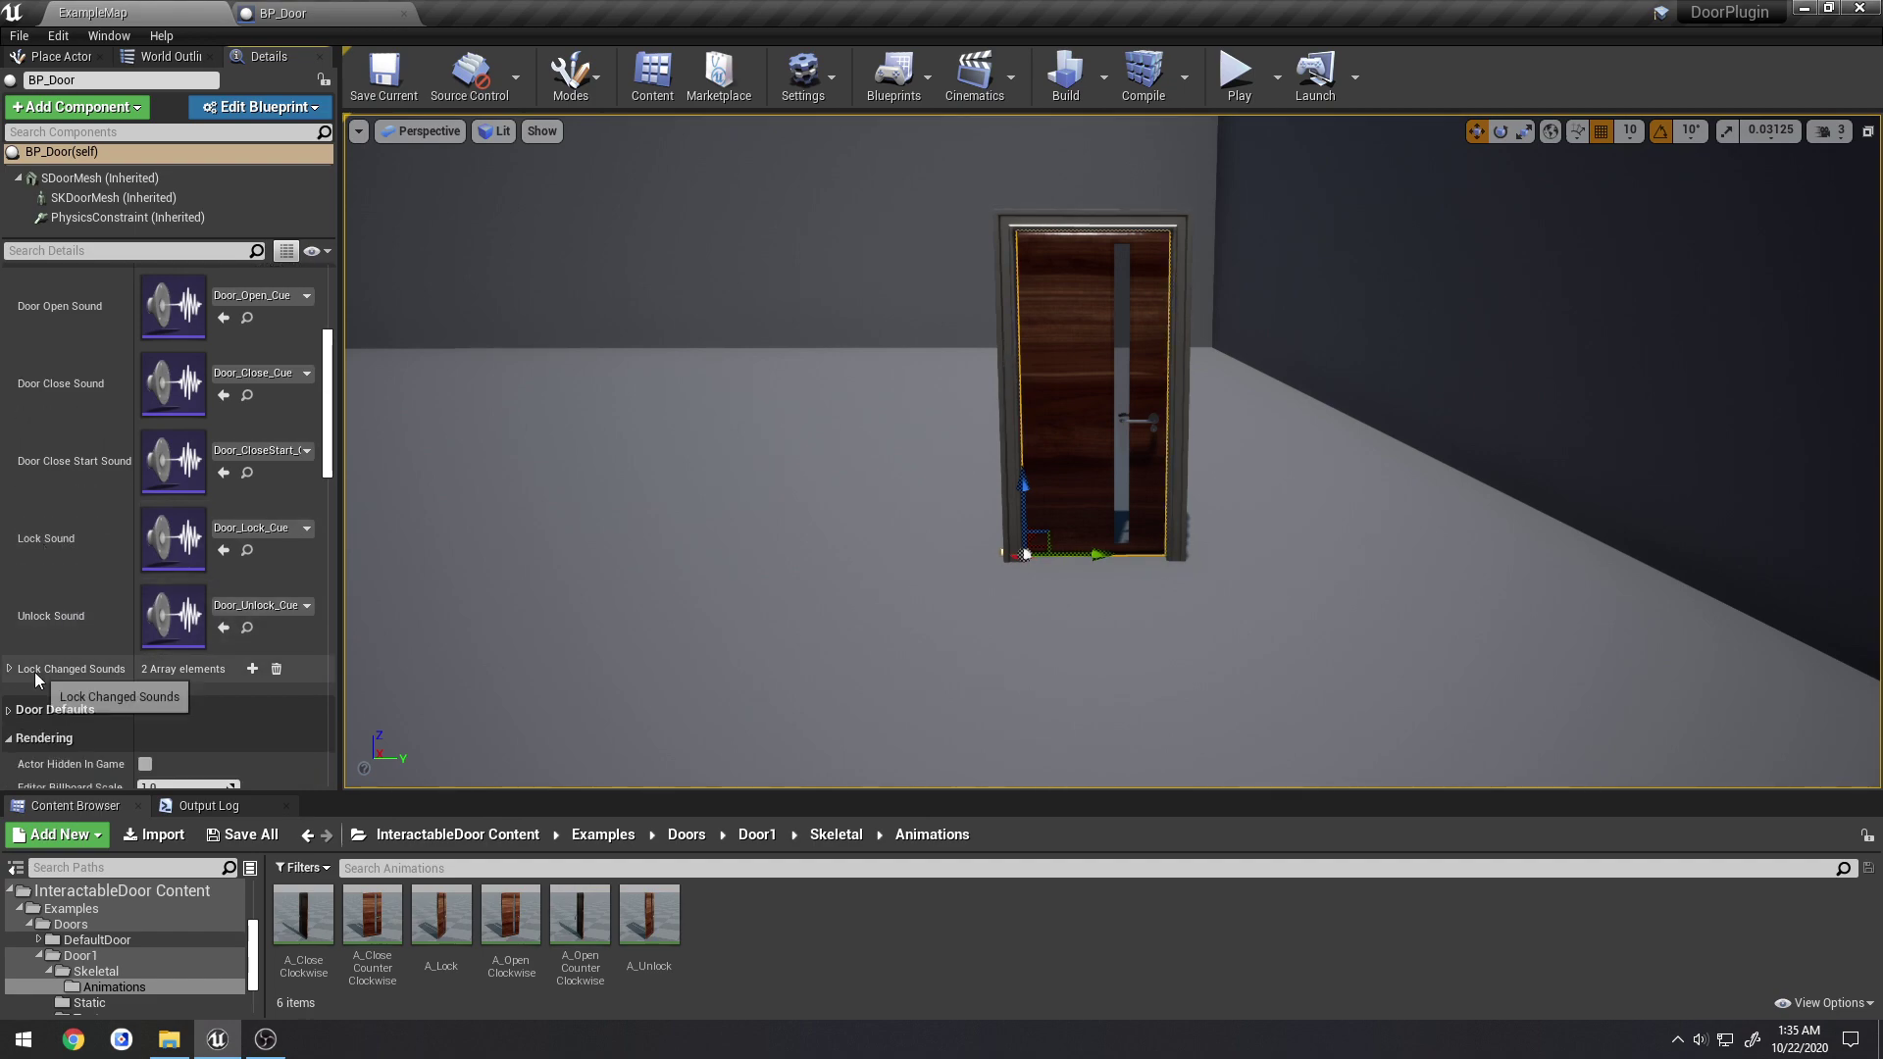
left_click(9, 670)
scroll(75, 597, "down", 3)
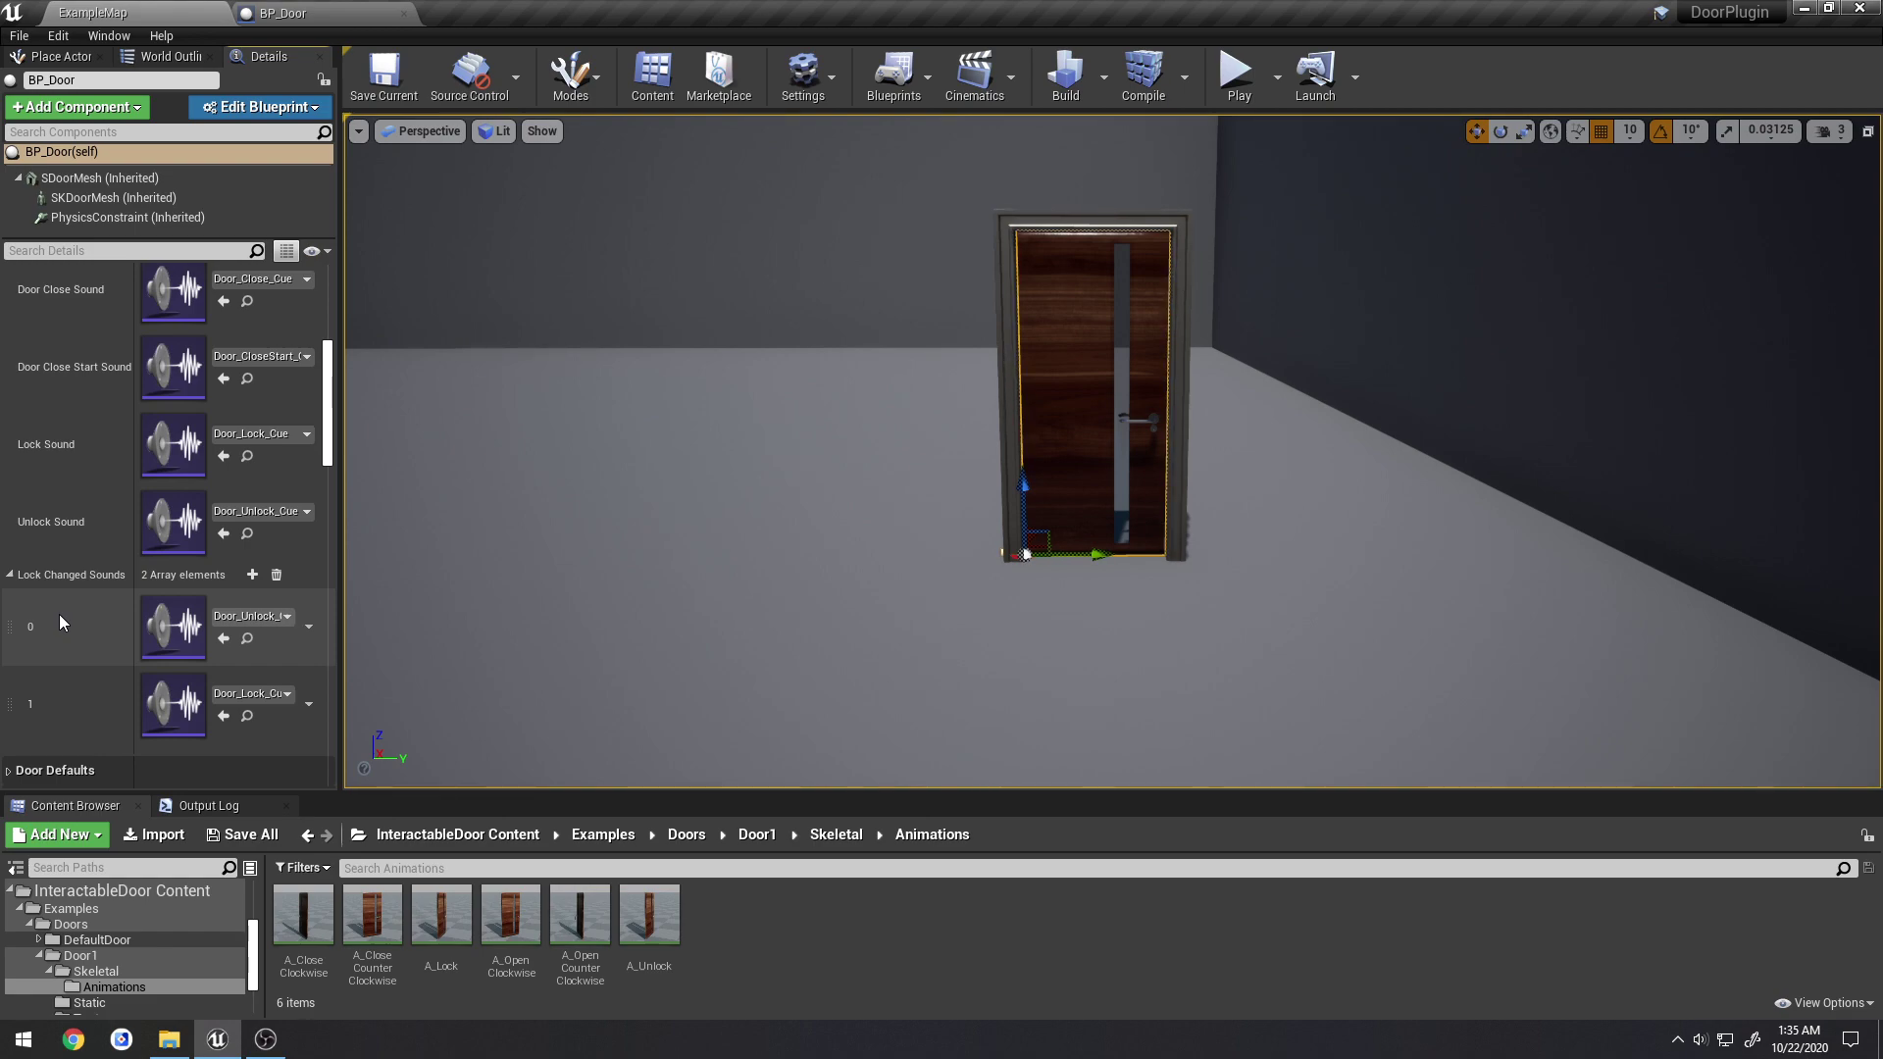
Add a Get Random Lock Sound node below the lock event nodes in BP_Door's Event Graph and recheck the door's Lock Changed Sounds
left_click(323, 12)
right_click_drag(551, 716, 596, 299)
right_click_drag(614, 513, 642, 186)
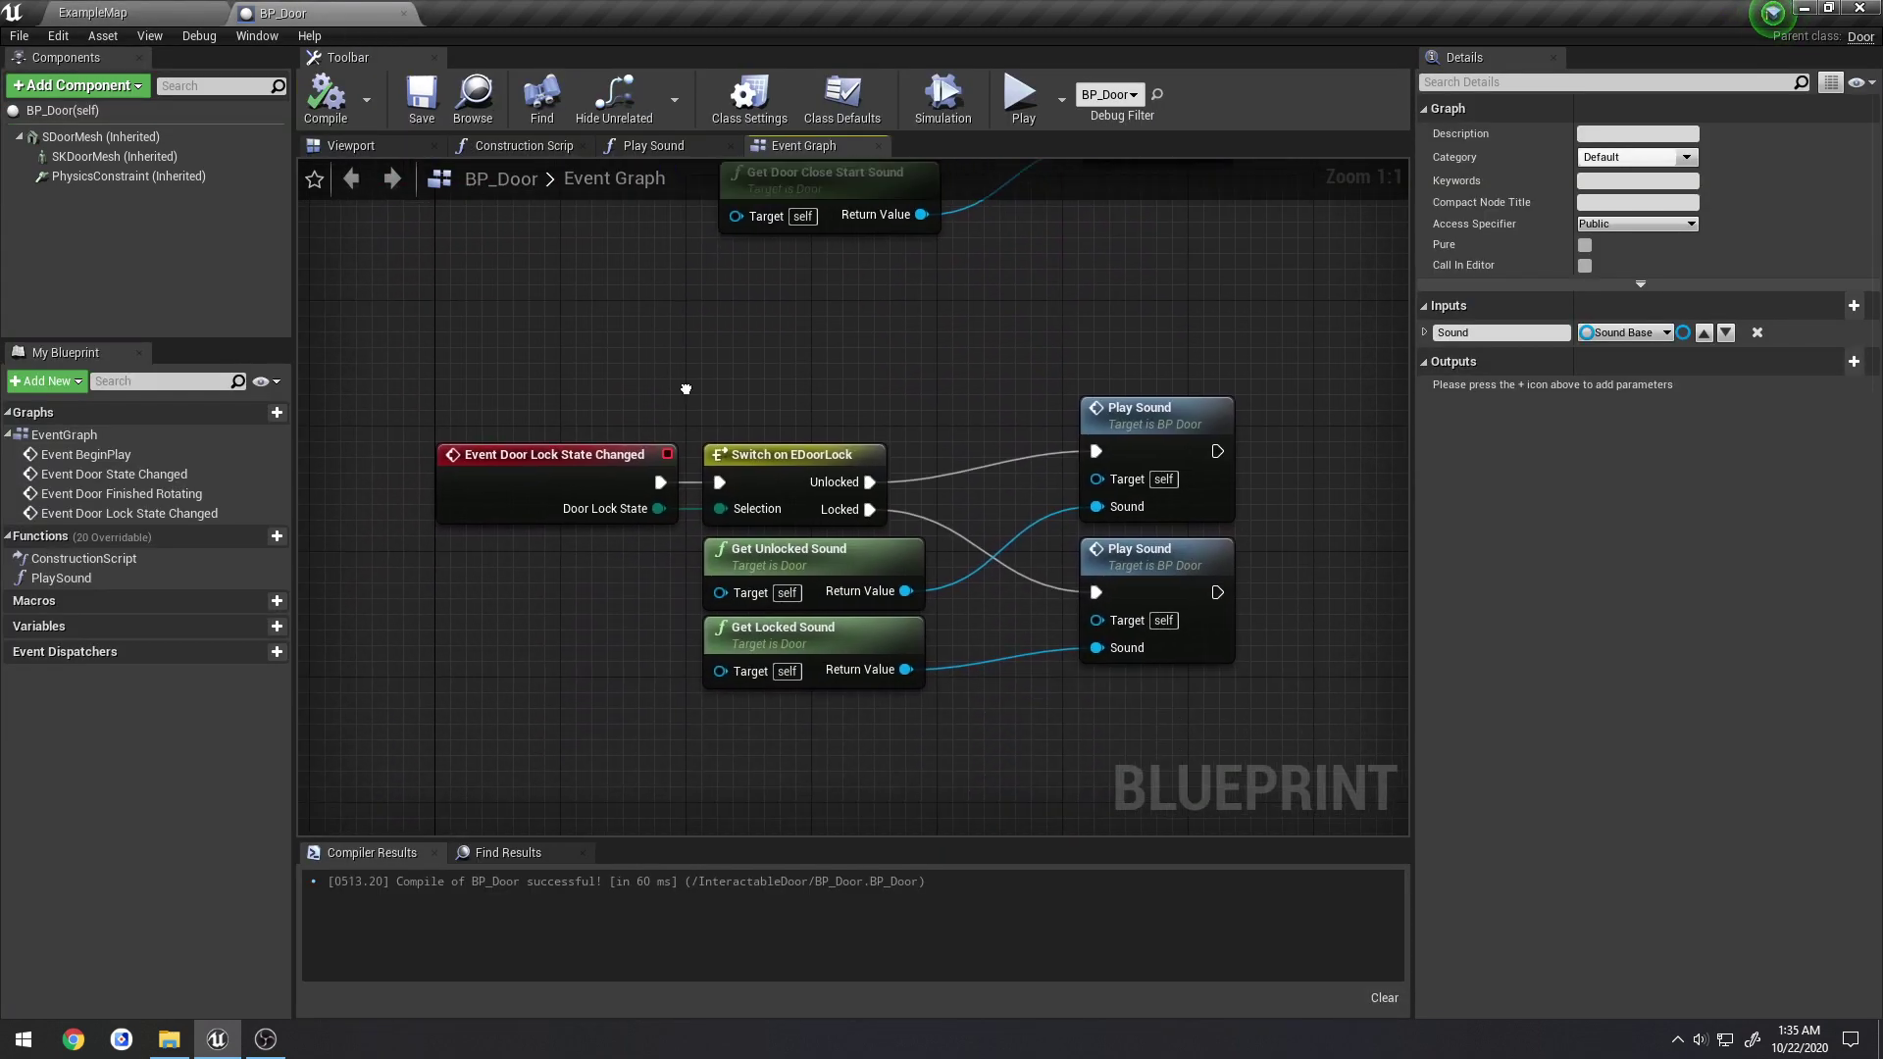
right_click_drag(685, 386, 651, 192)
right_click(669, 589)
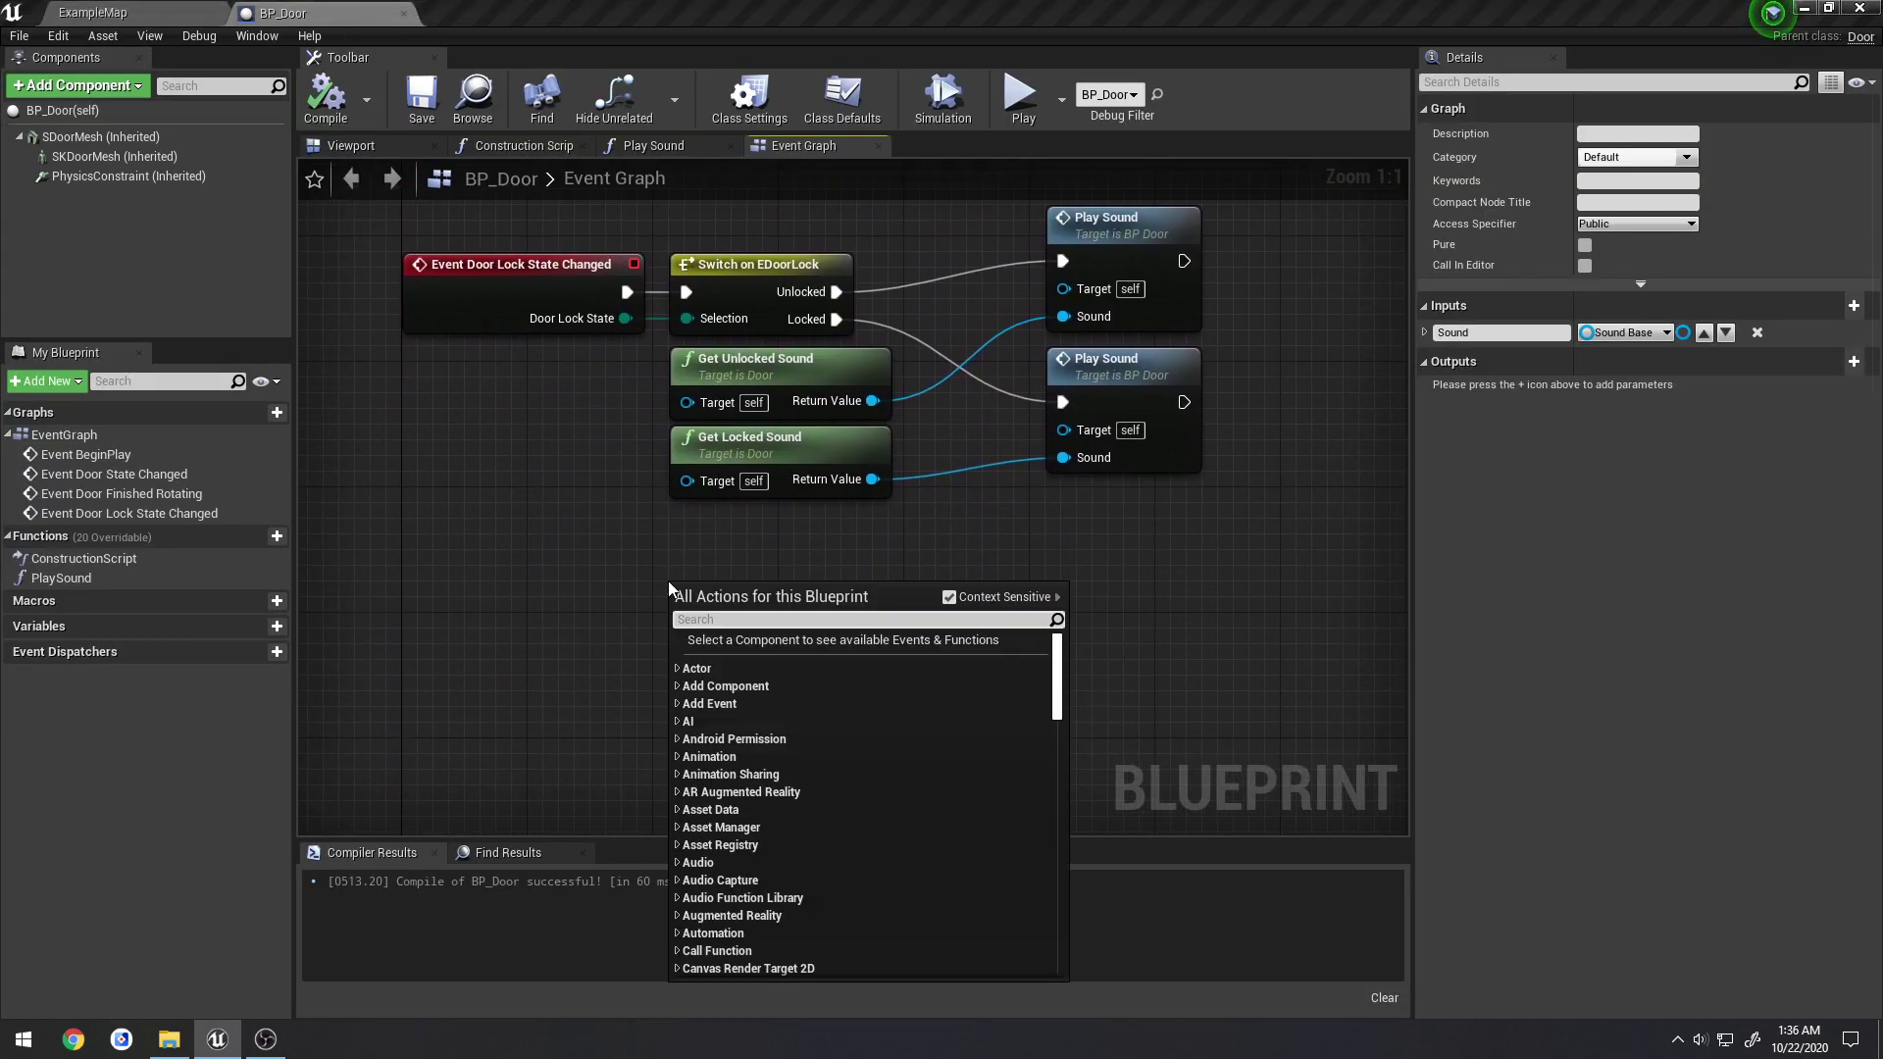
type("Door")
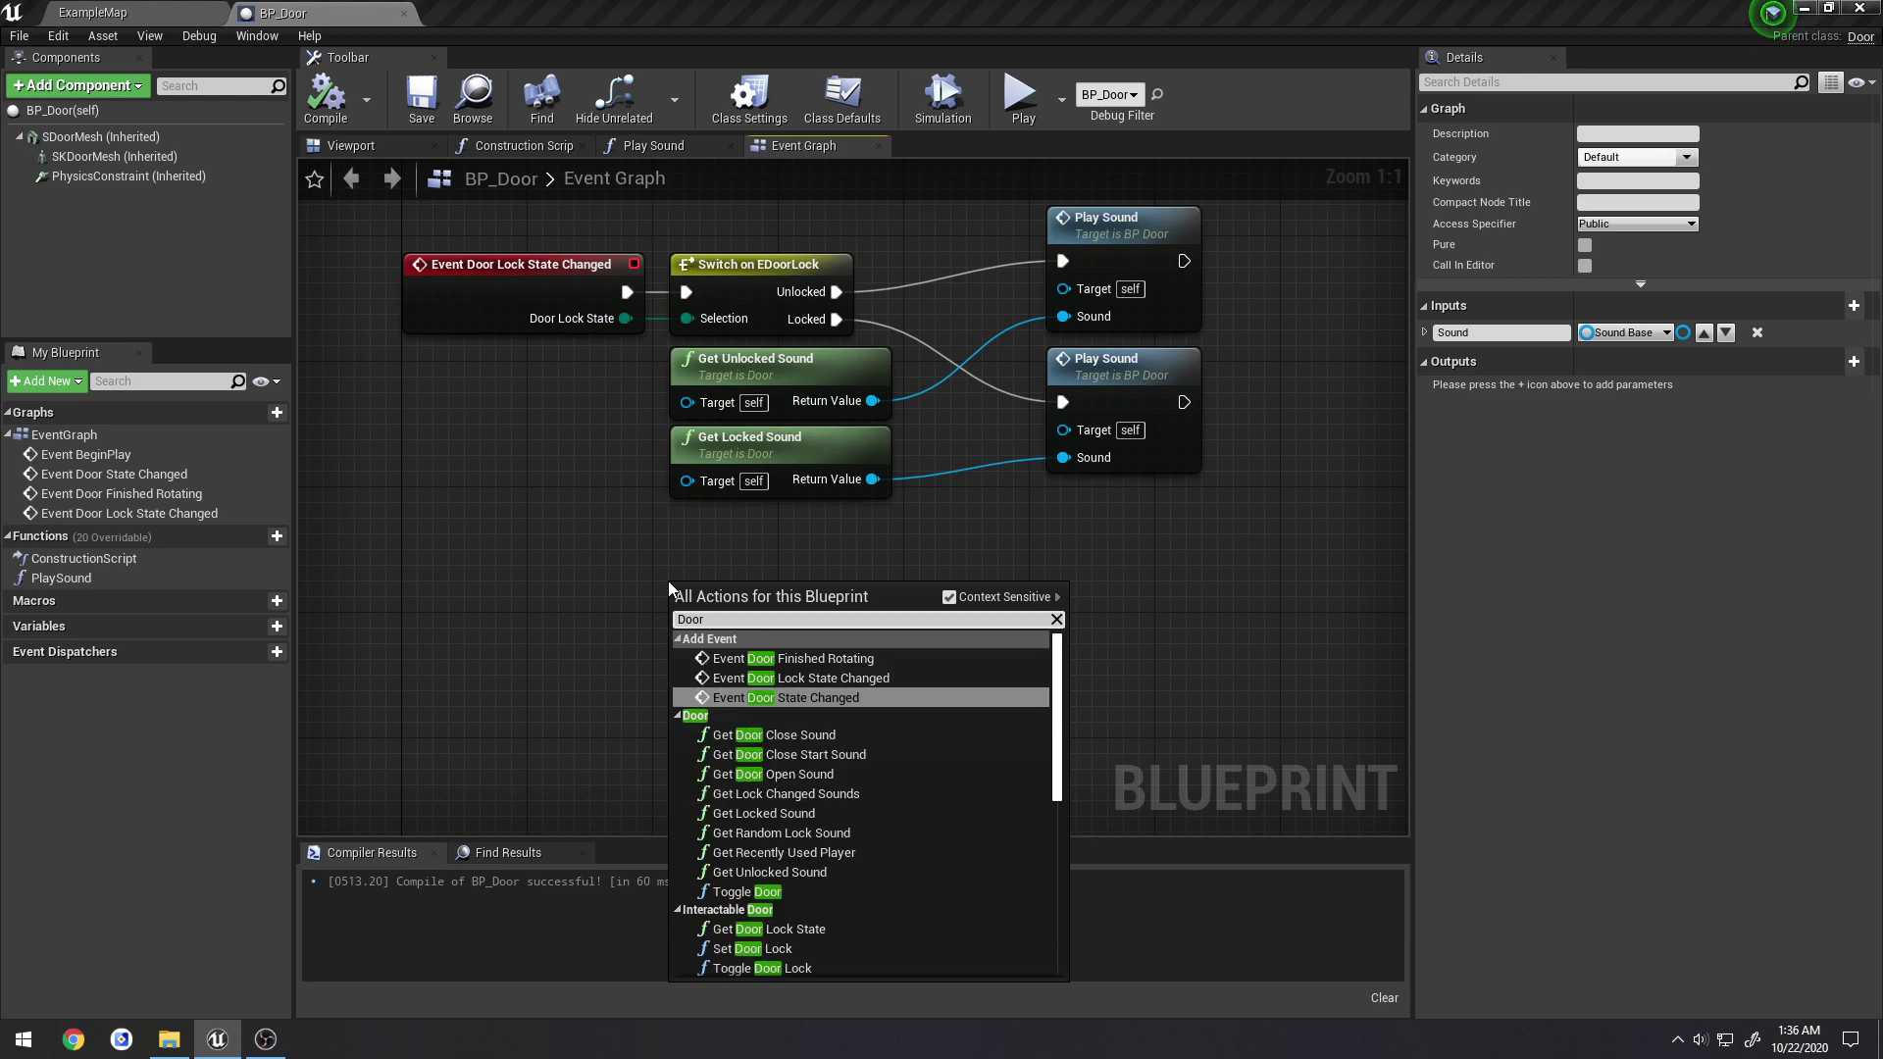
left_click(836, 835)
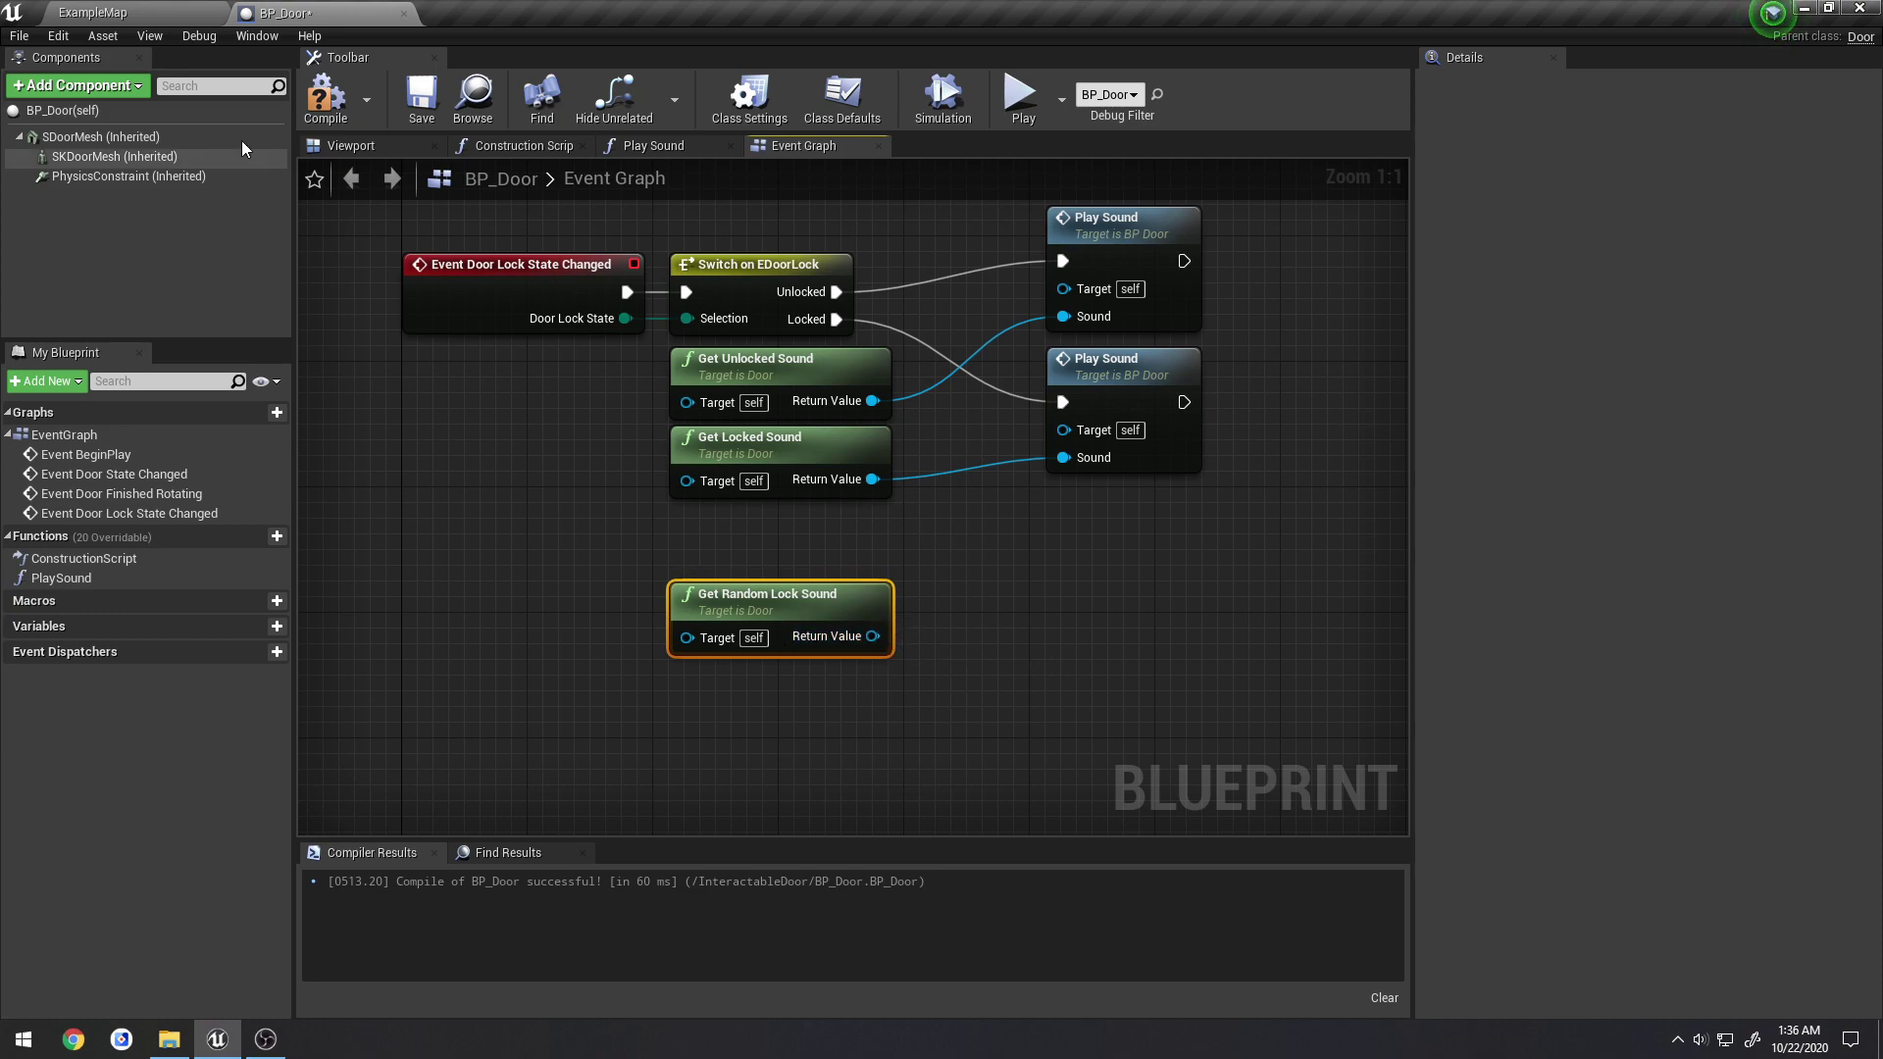
left_click(98, 11)
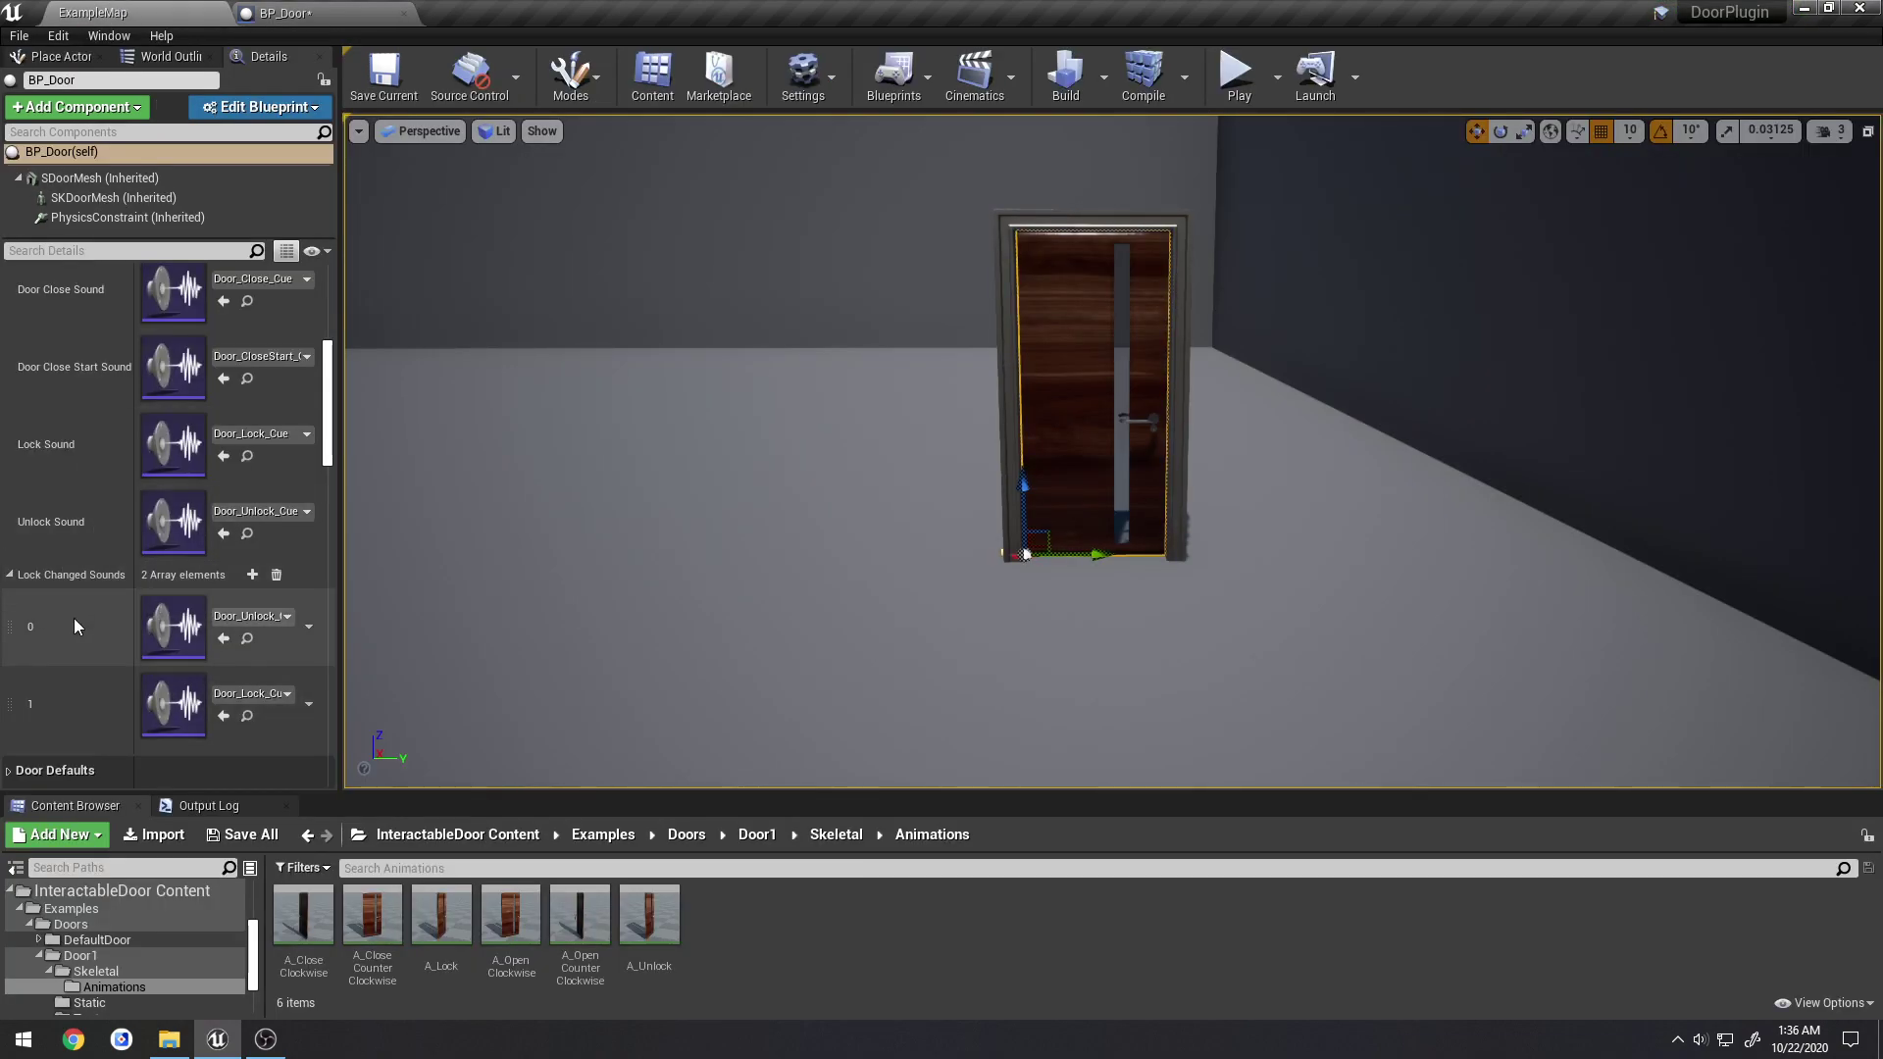
left_click(314, 13)
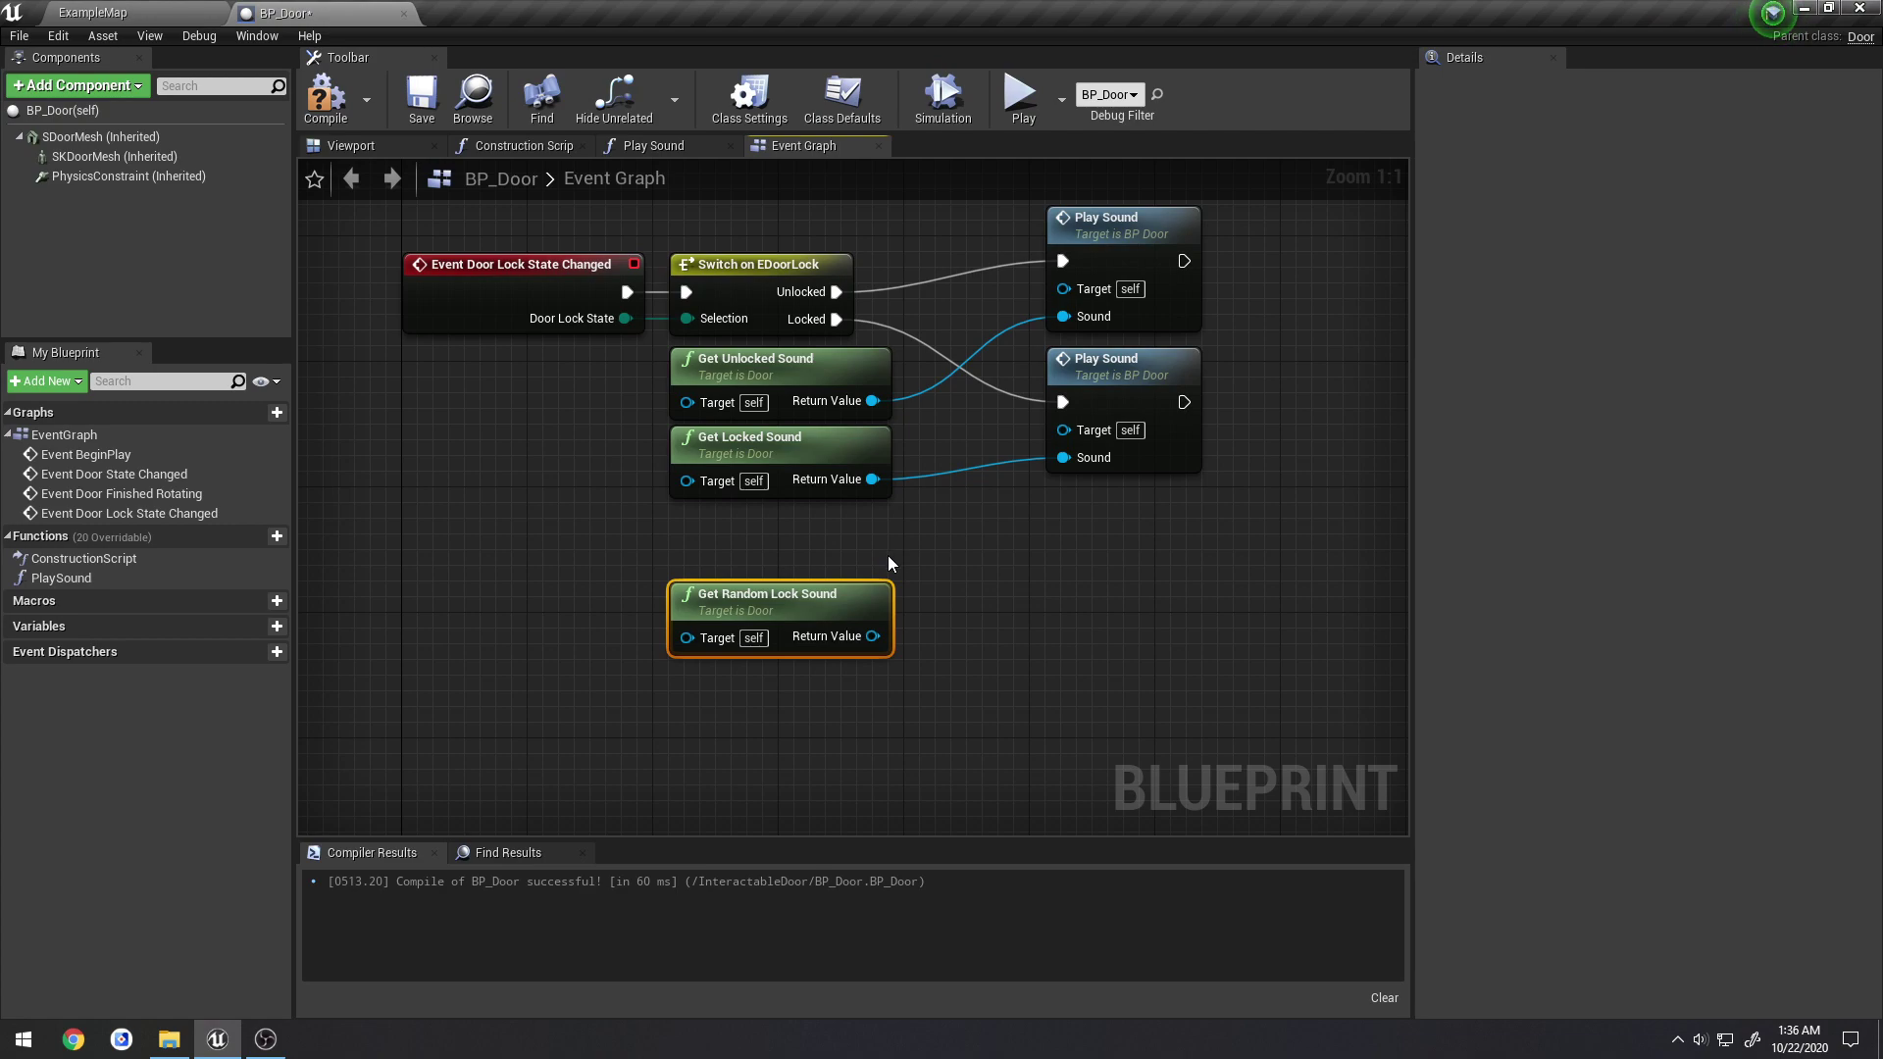
Delete the Switch on EDoorLock, Get Unlocked Sound, Get Locked Sound and upper Play Sound nodes from the lock event
left_click_drag(888, 555, 667, 235)
key("Delete")
left_click(1147, 228)
key("Delete")
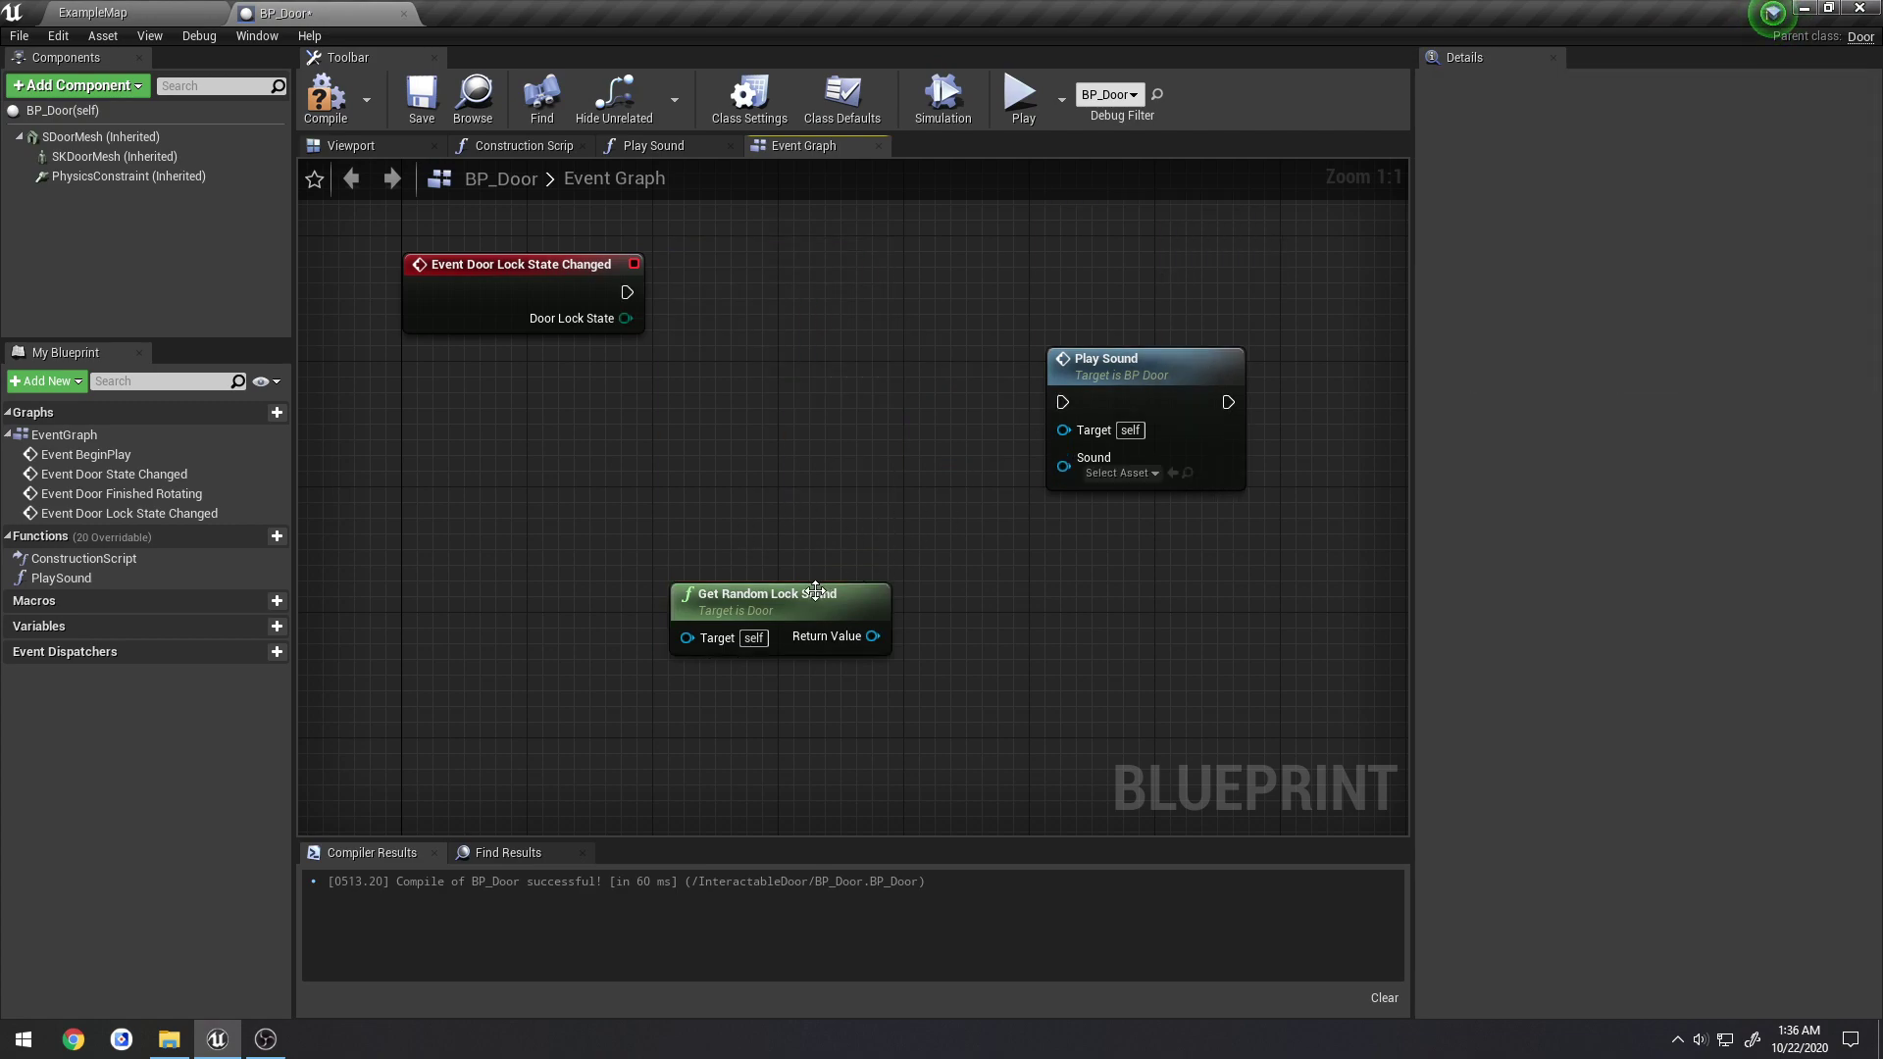
Wire Get Random Lock Sound into the remaining Play Sound node and run it from Event Door Lock State Changed
left_click_drag(827, 601, 1087, 476)
left_click_drag(1064, 402, 643, 311)
left_click_drag(1137, 398, 959, 355)
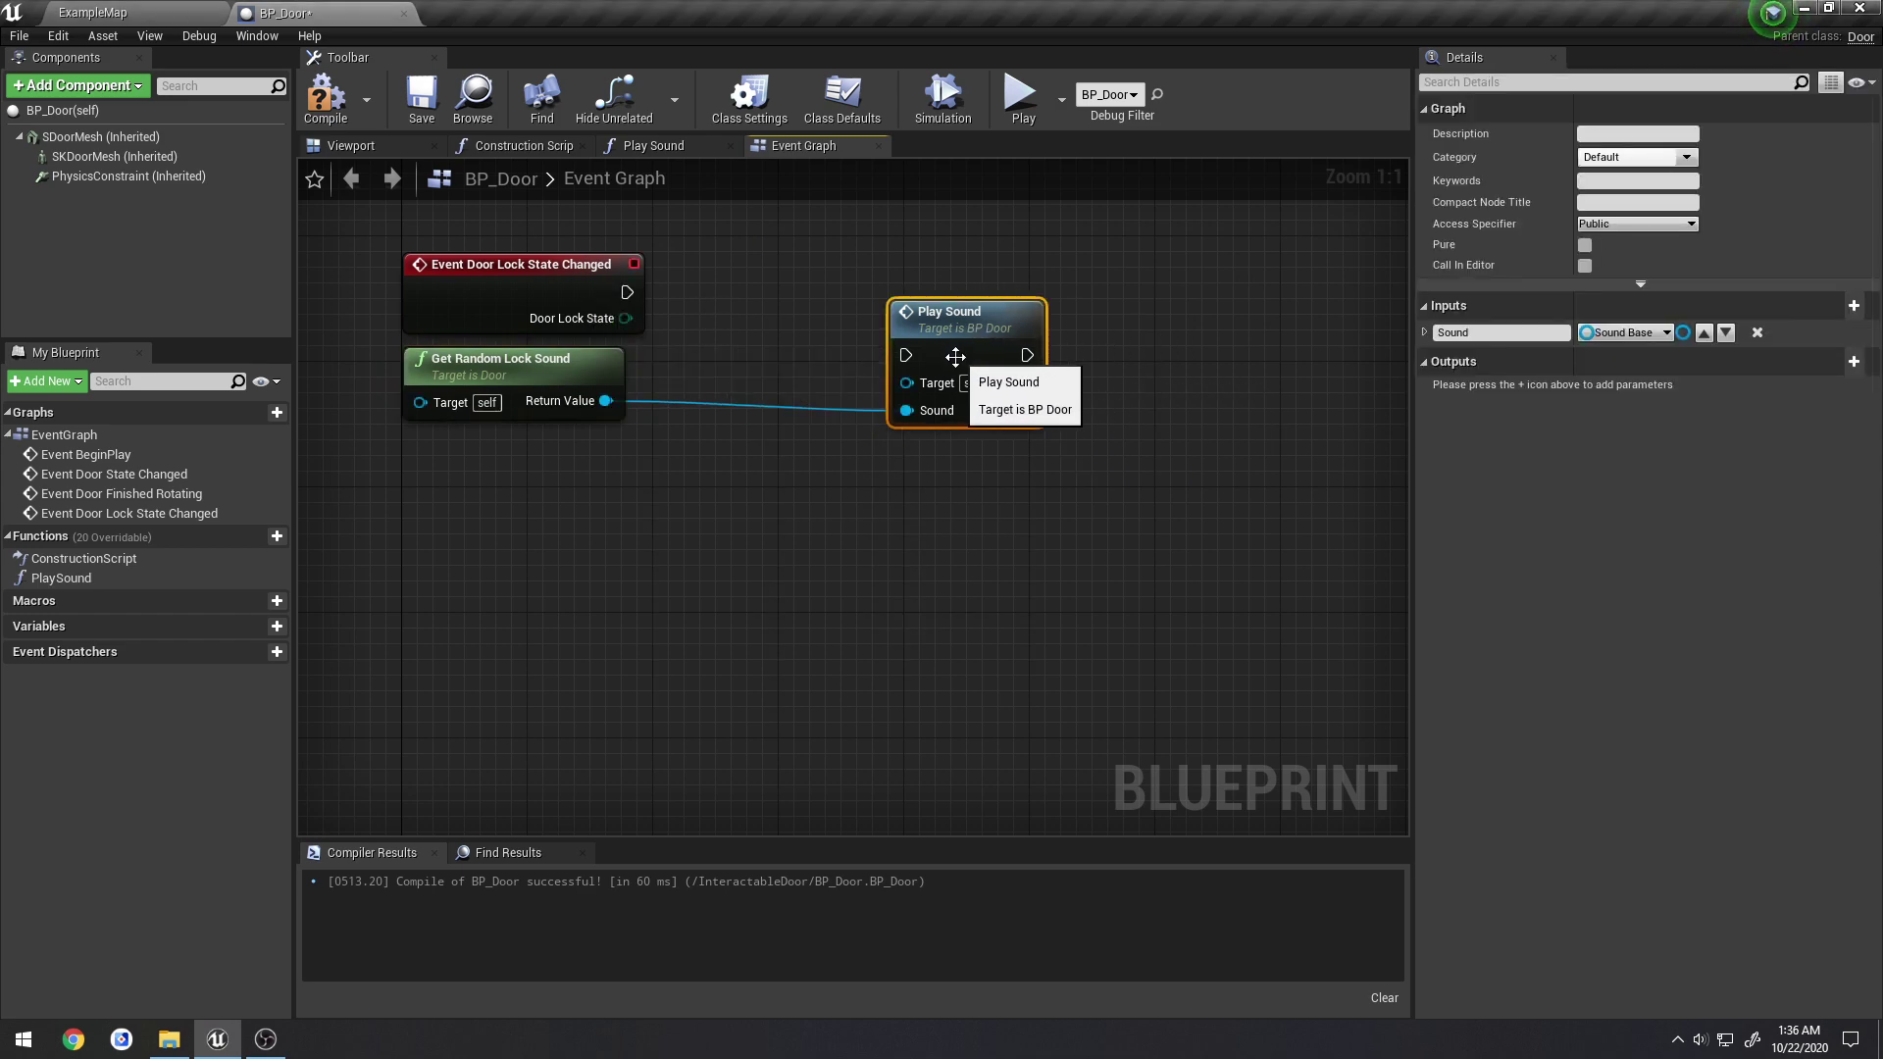
left_click_drag(627, 292, 906, 291)
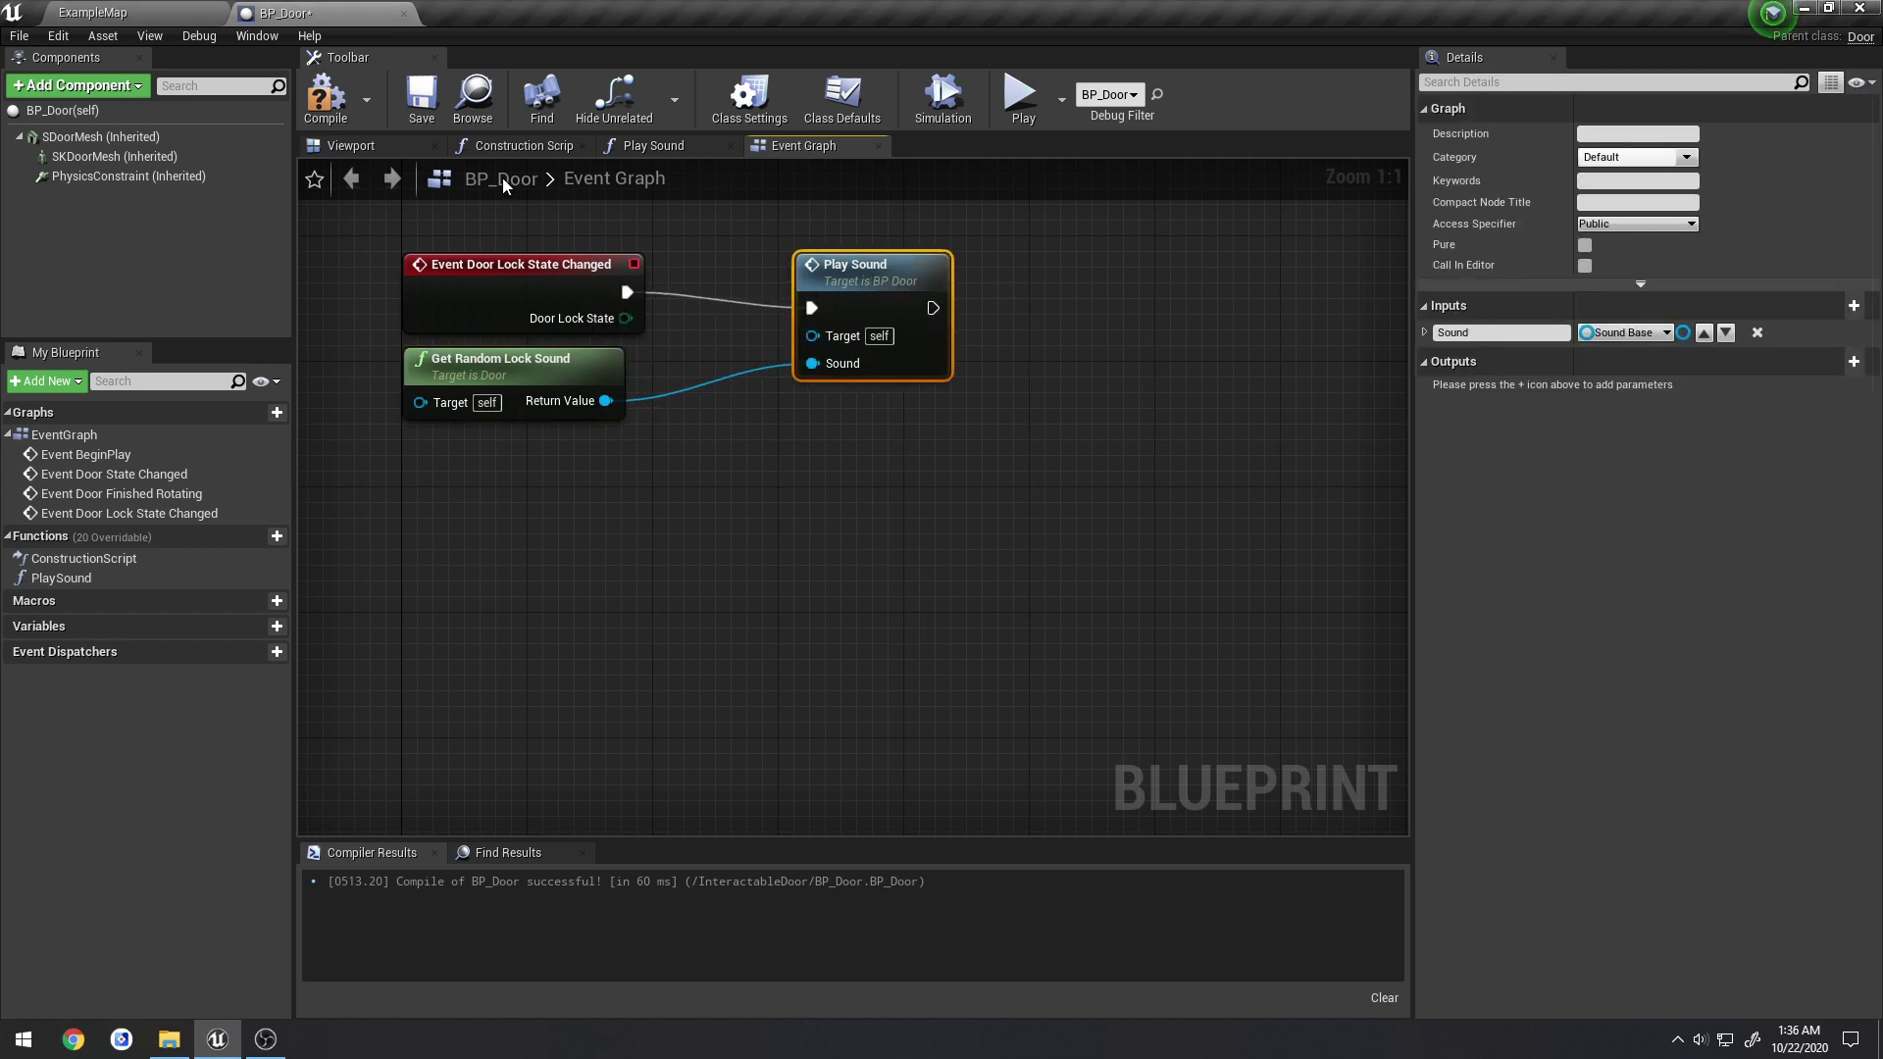
Compile and save BP_Door, play-test the random lock sound by walking the character to the door, and stop
left_click(336, 106)
left_click(421, 102)
left_click(162, 12)
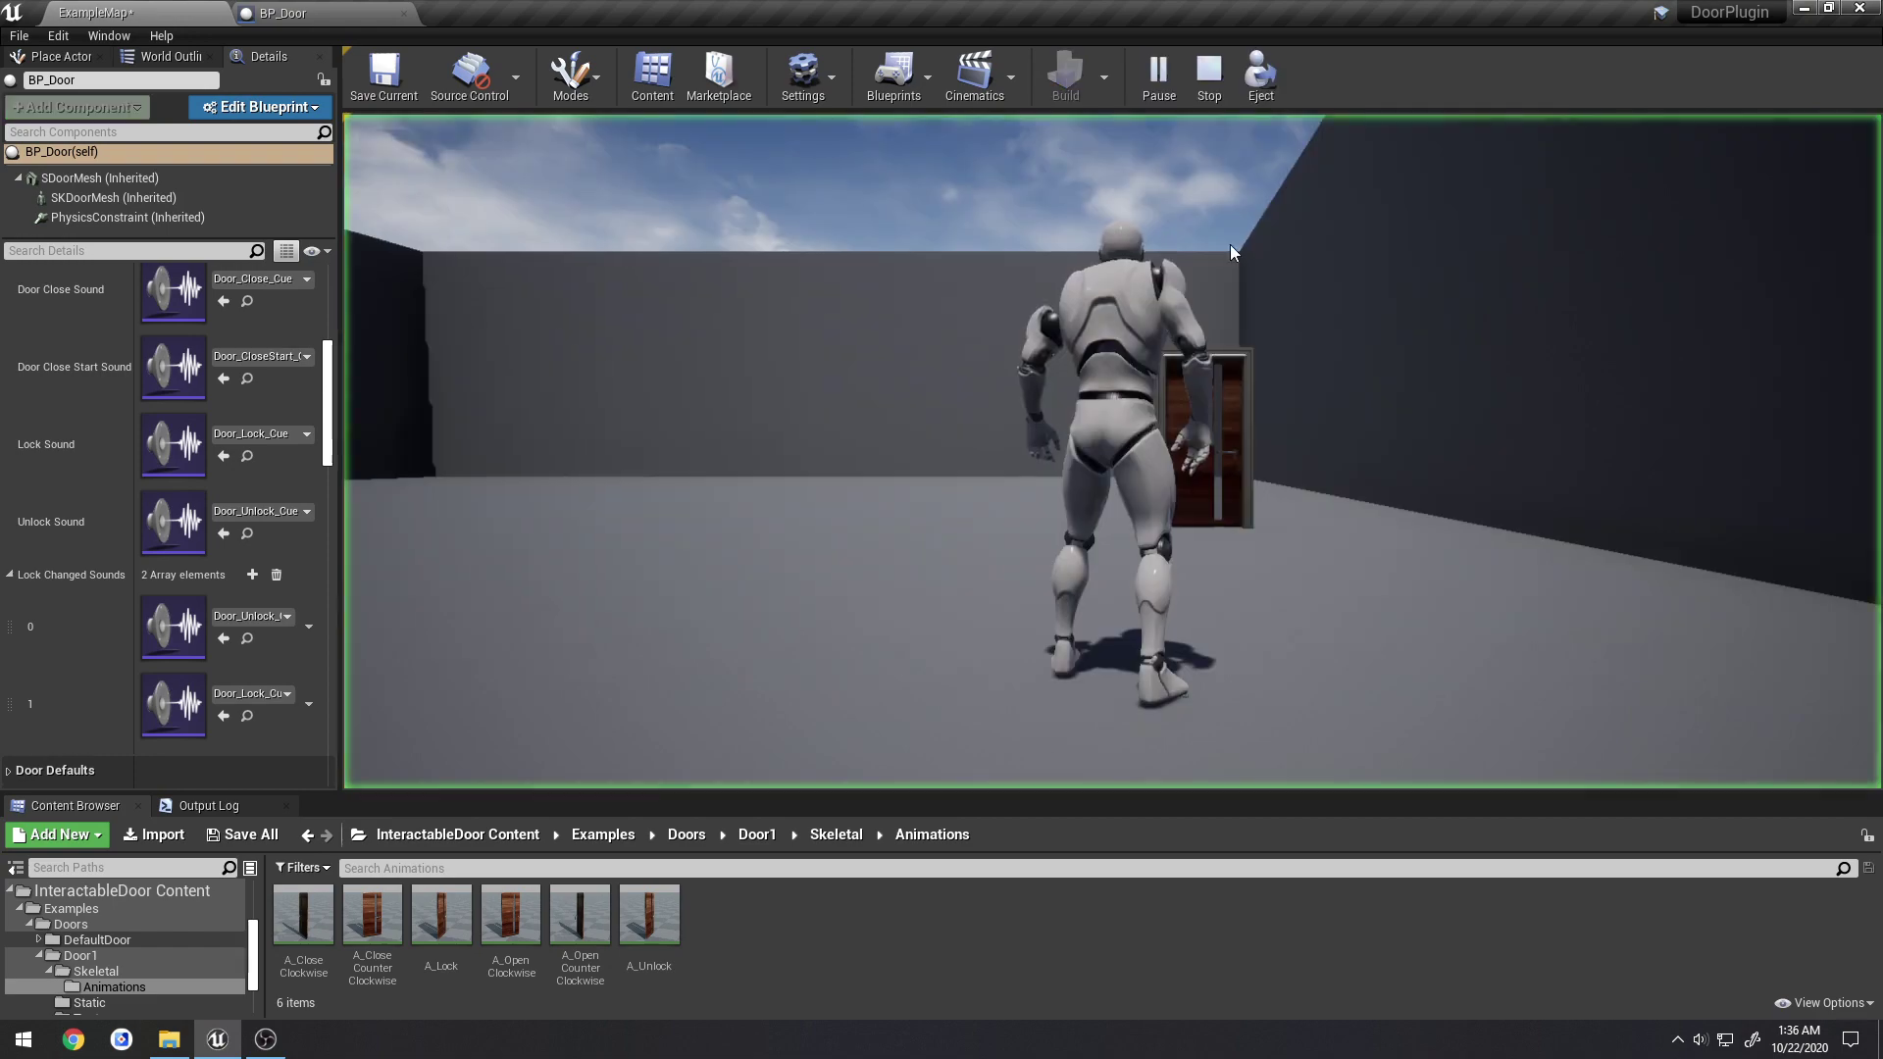
left_click(1230, 245)
key("w")
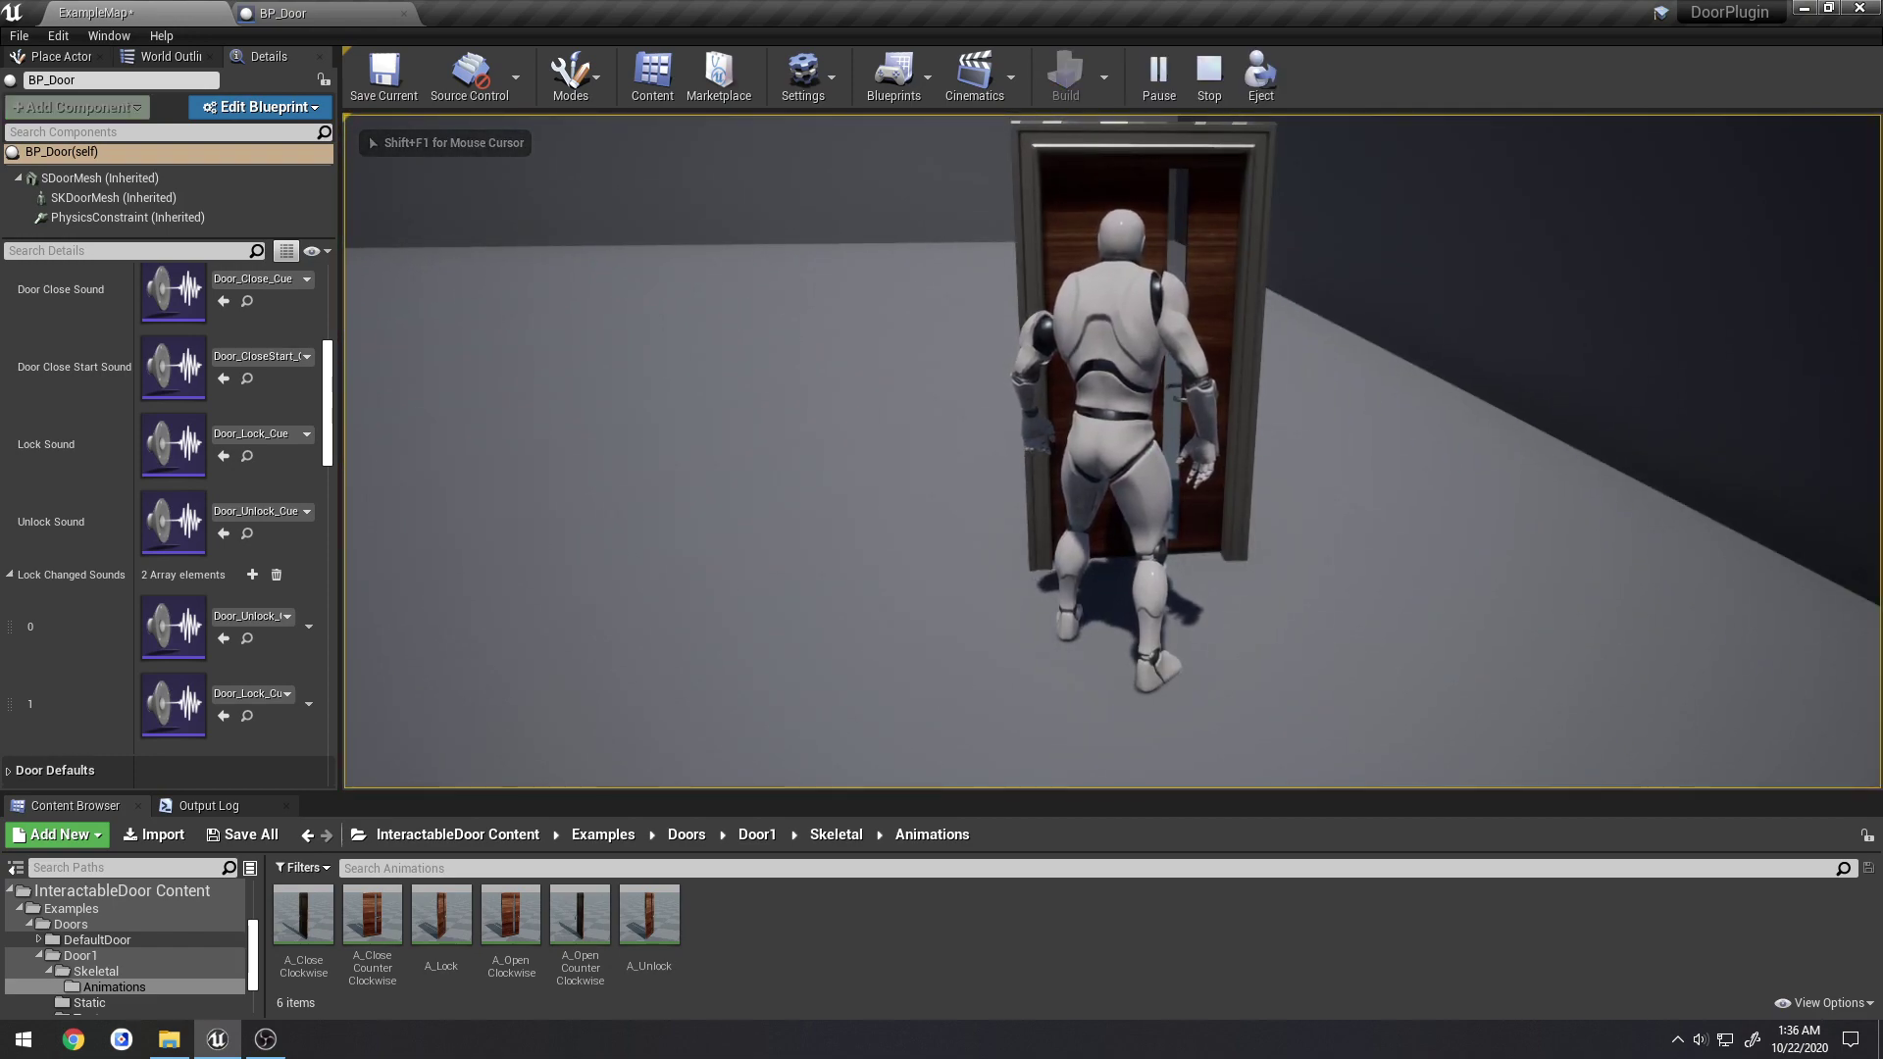
key("Escape")
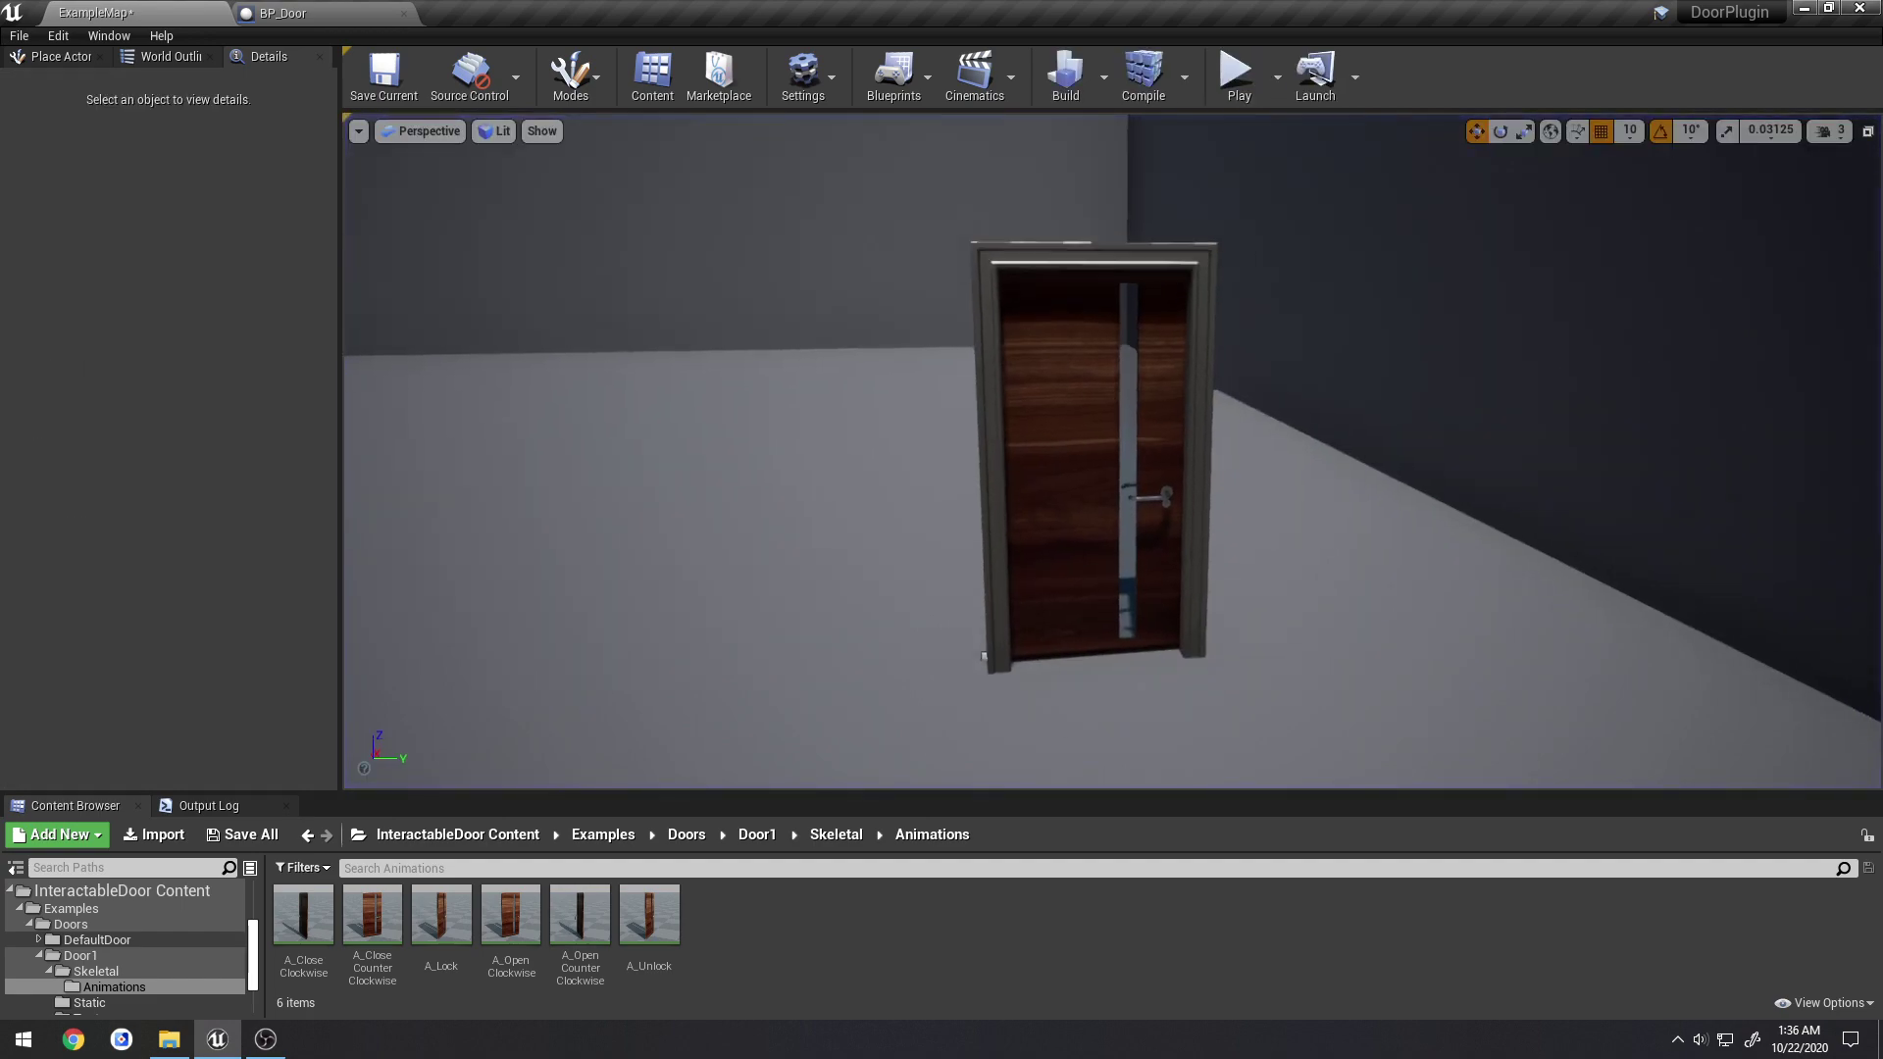
right_click_drag(1150, 294, 1063, 261)
key("s")
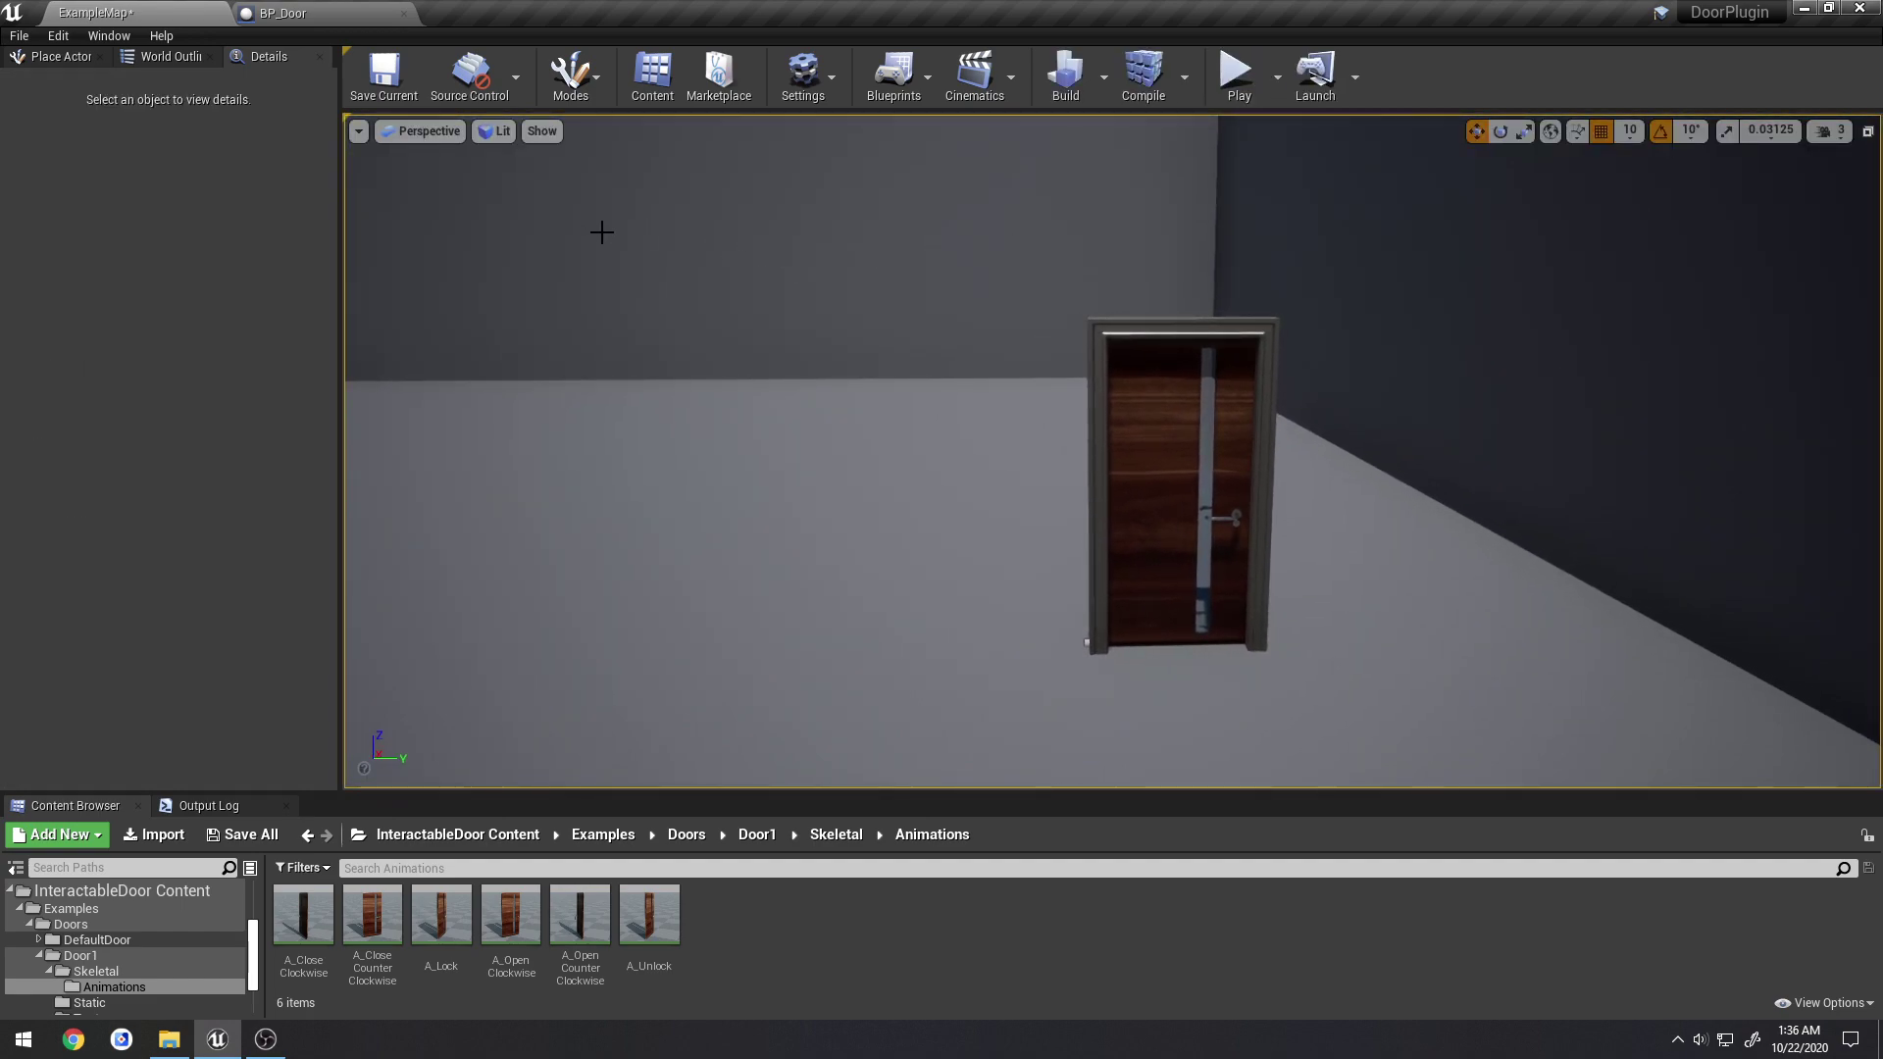
Undo all the random lock sound edits in BP_Door's Event Graph, and compile and save the blueprint
left_click(345, 14)
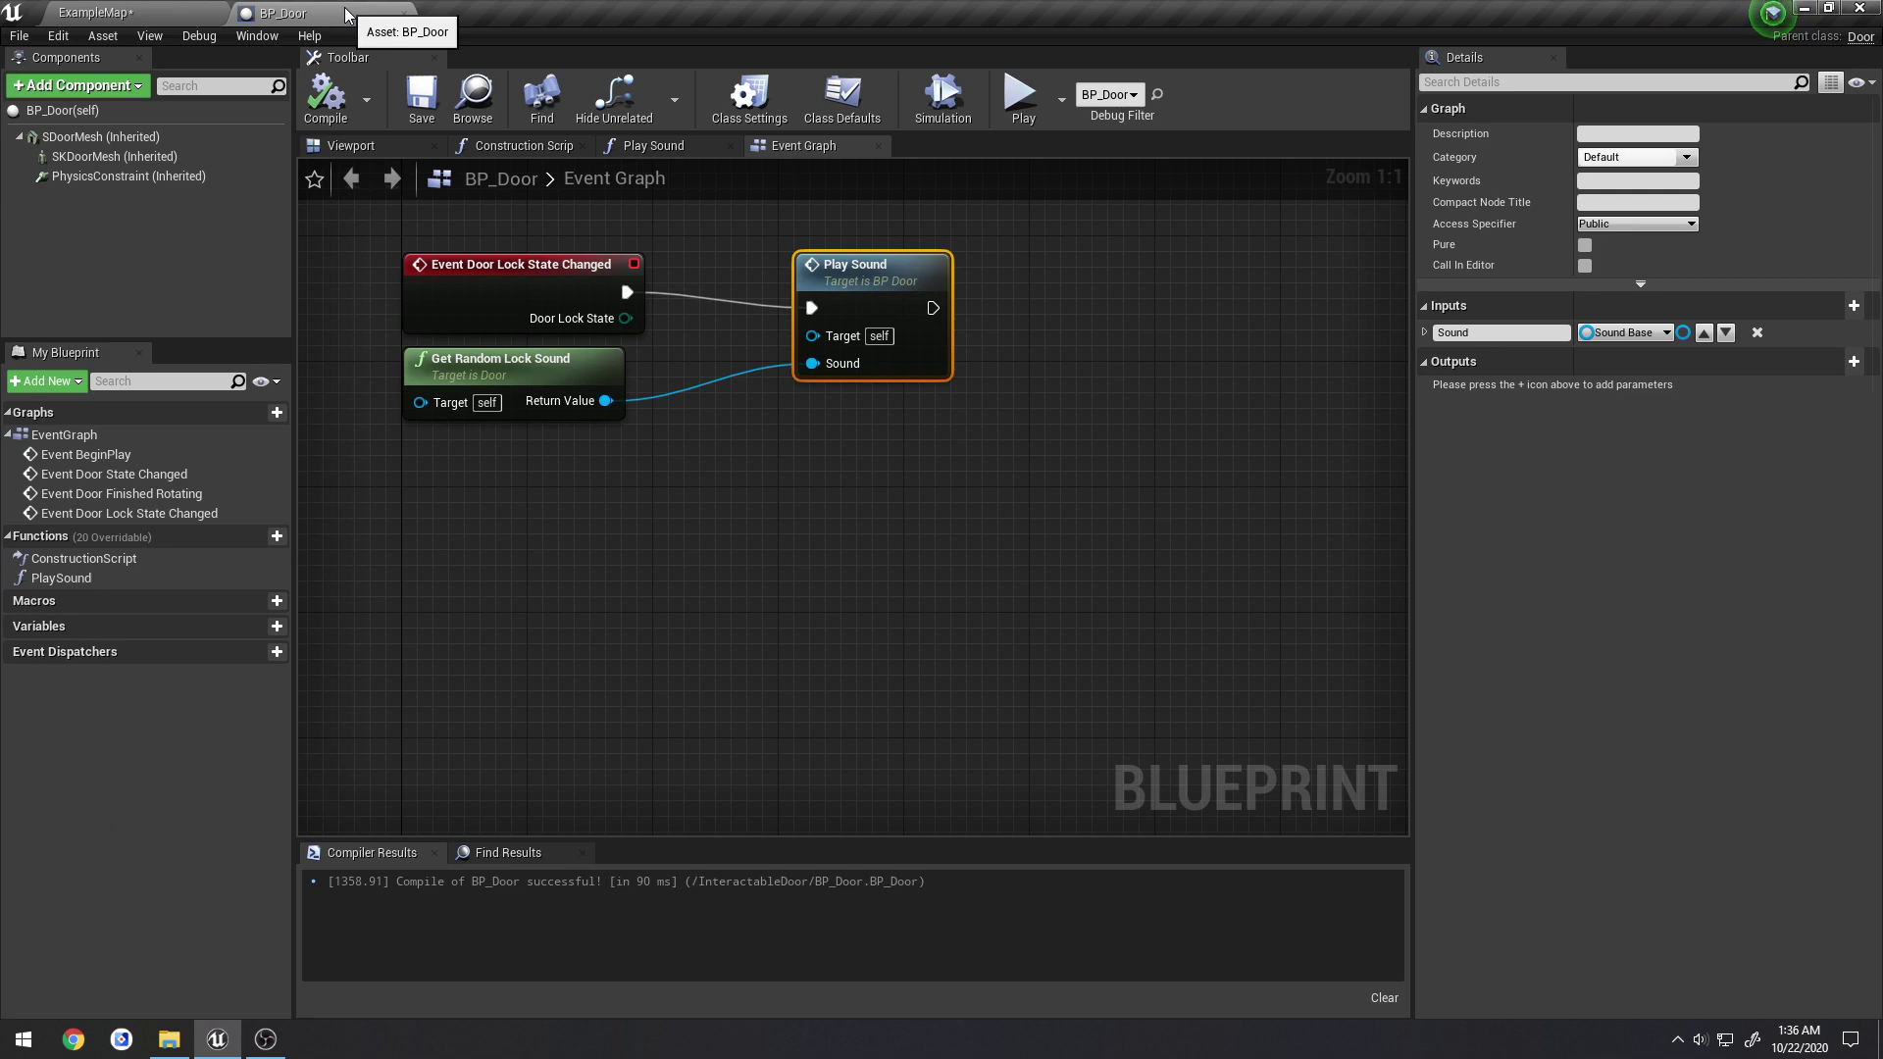
key("ctrl+z")
key("ctrl+z")
key("ctrl+z")
key("ctrl+z")
key("ctrl+z")
key("ctrl+z")
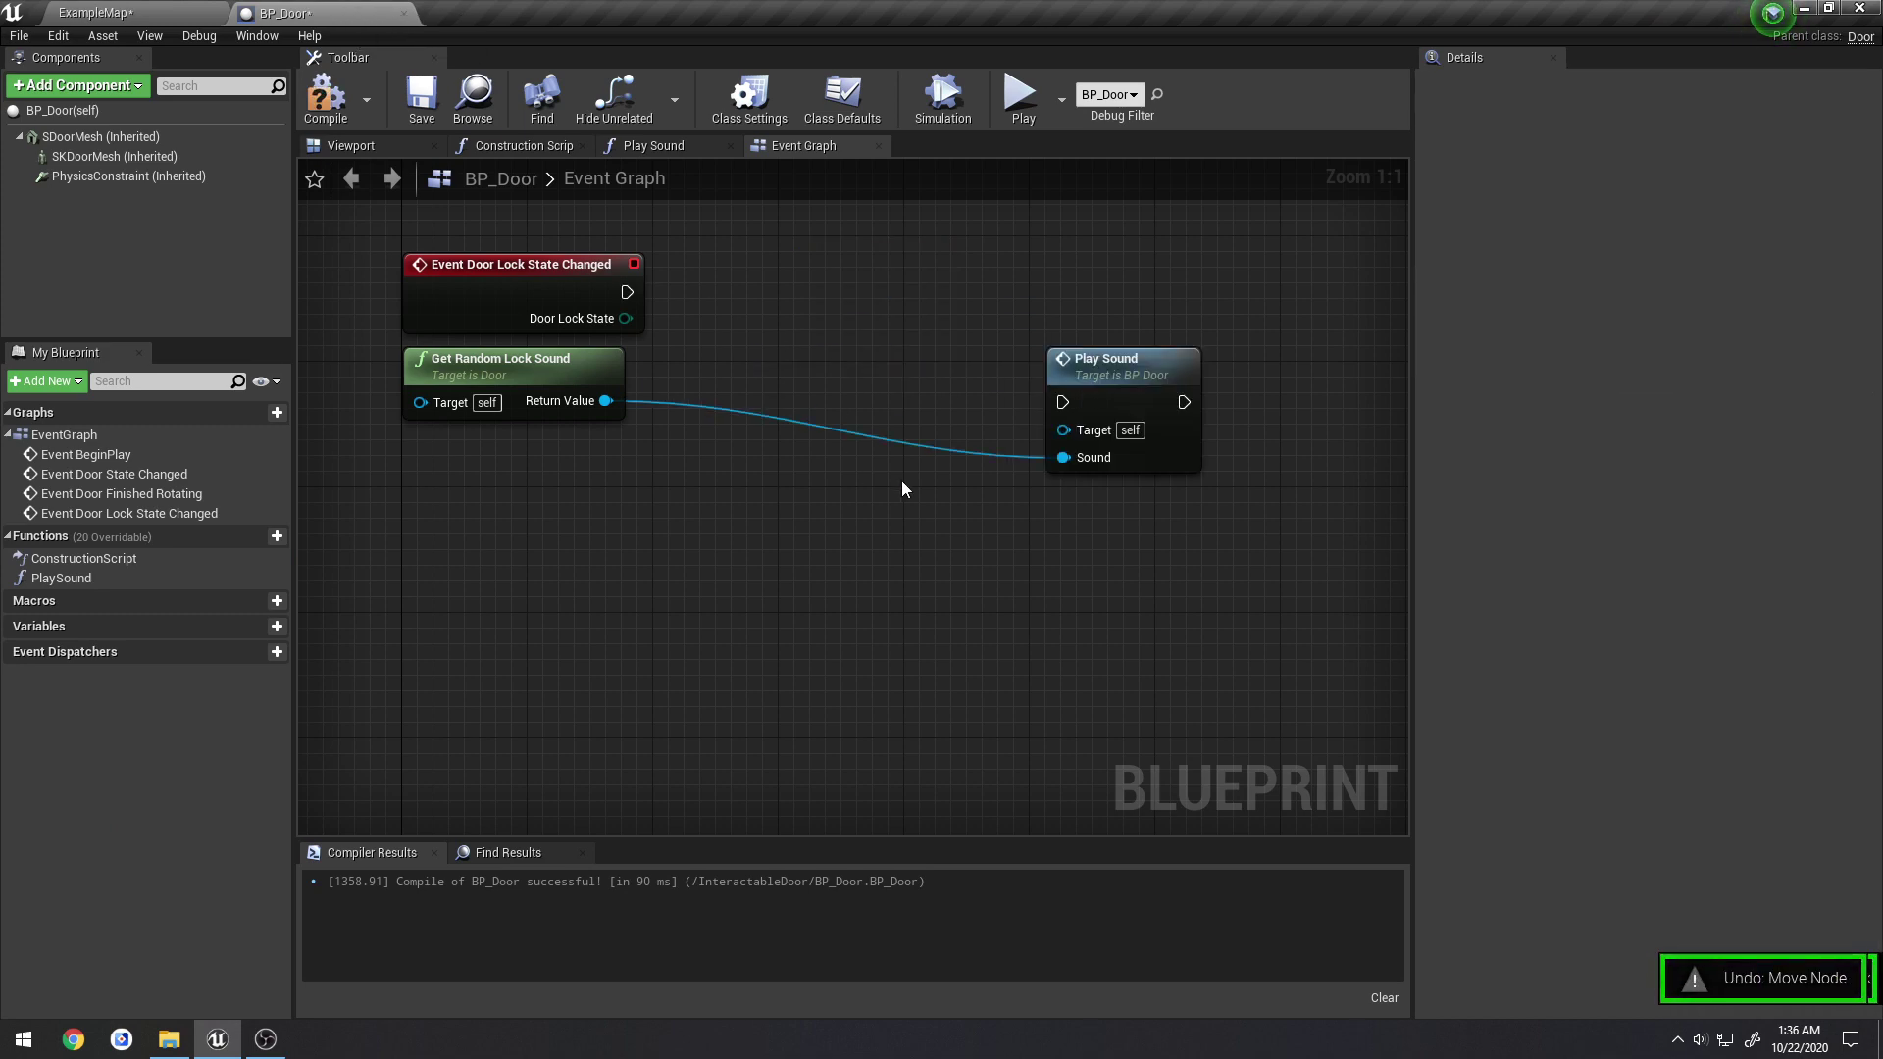
key("ctrl+z")
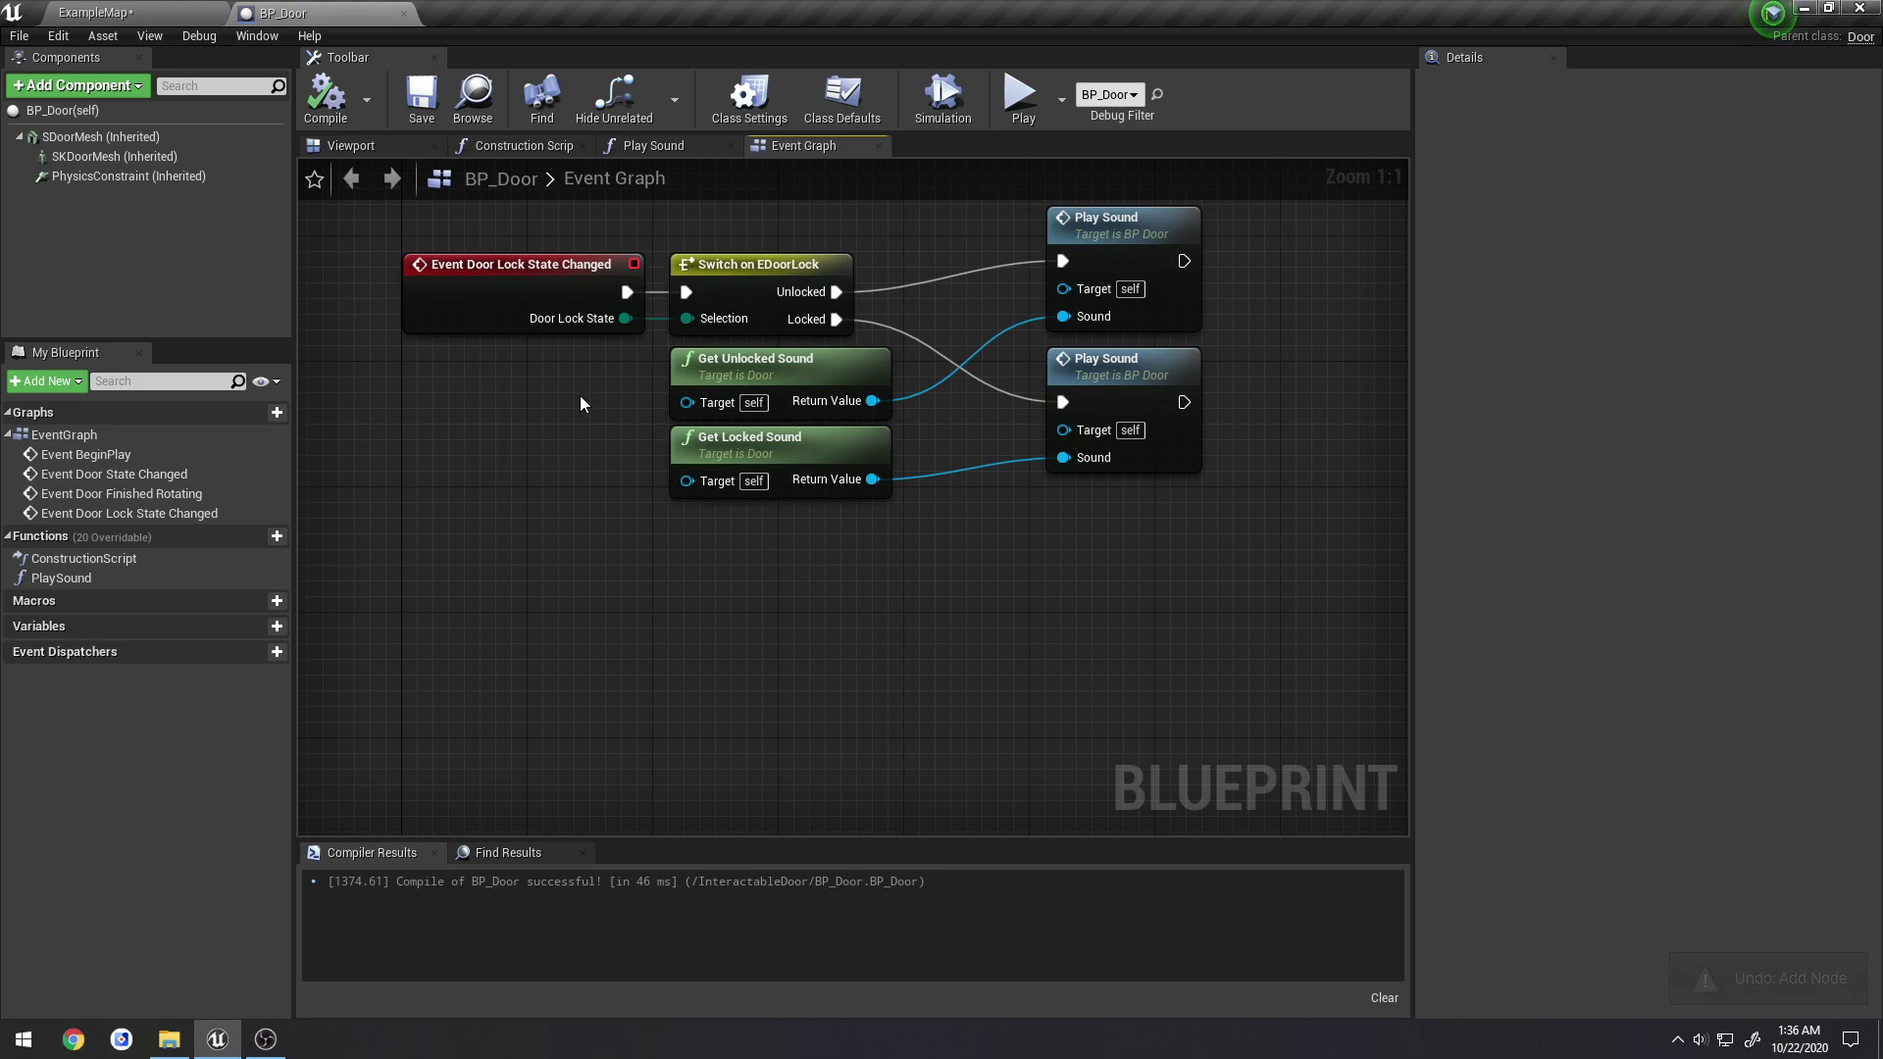
Open the Play Sound function from its node, examine its Is Valid, GetActorLocation and Play Sound at Location nodes, and return to the Event Graph
right_click_drag(580, 402, 470, 483)
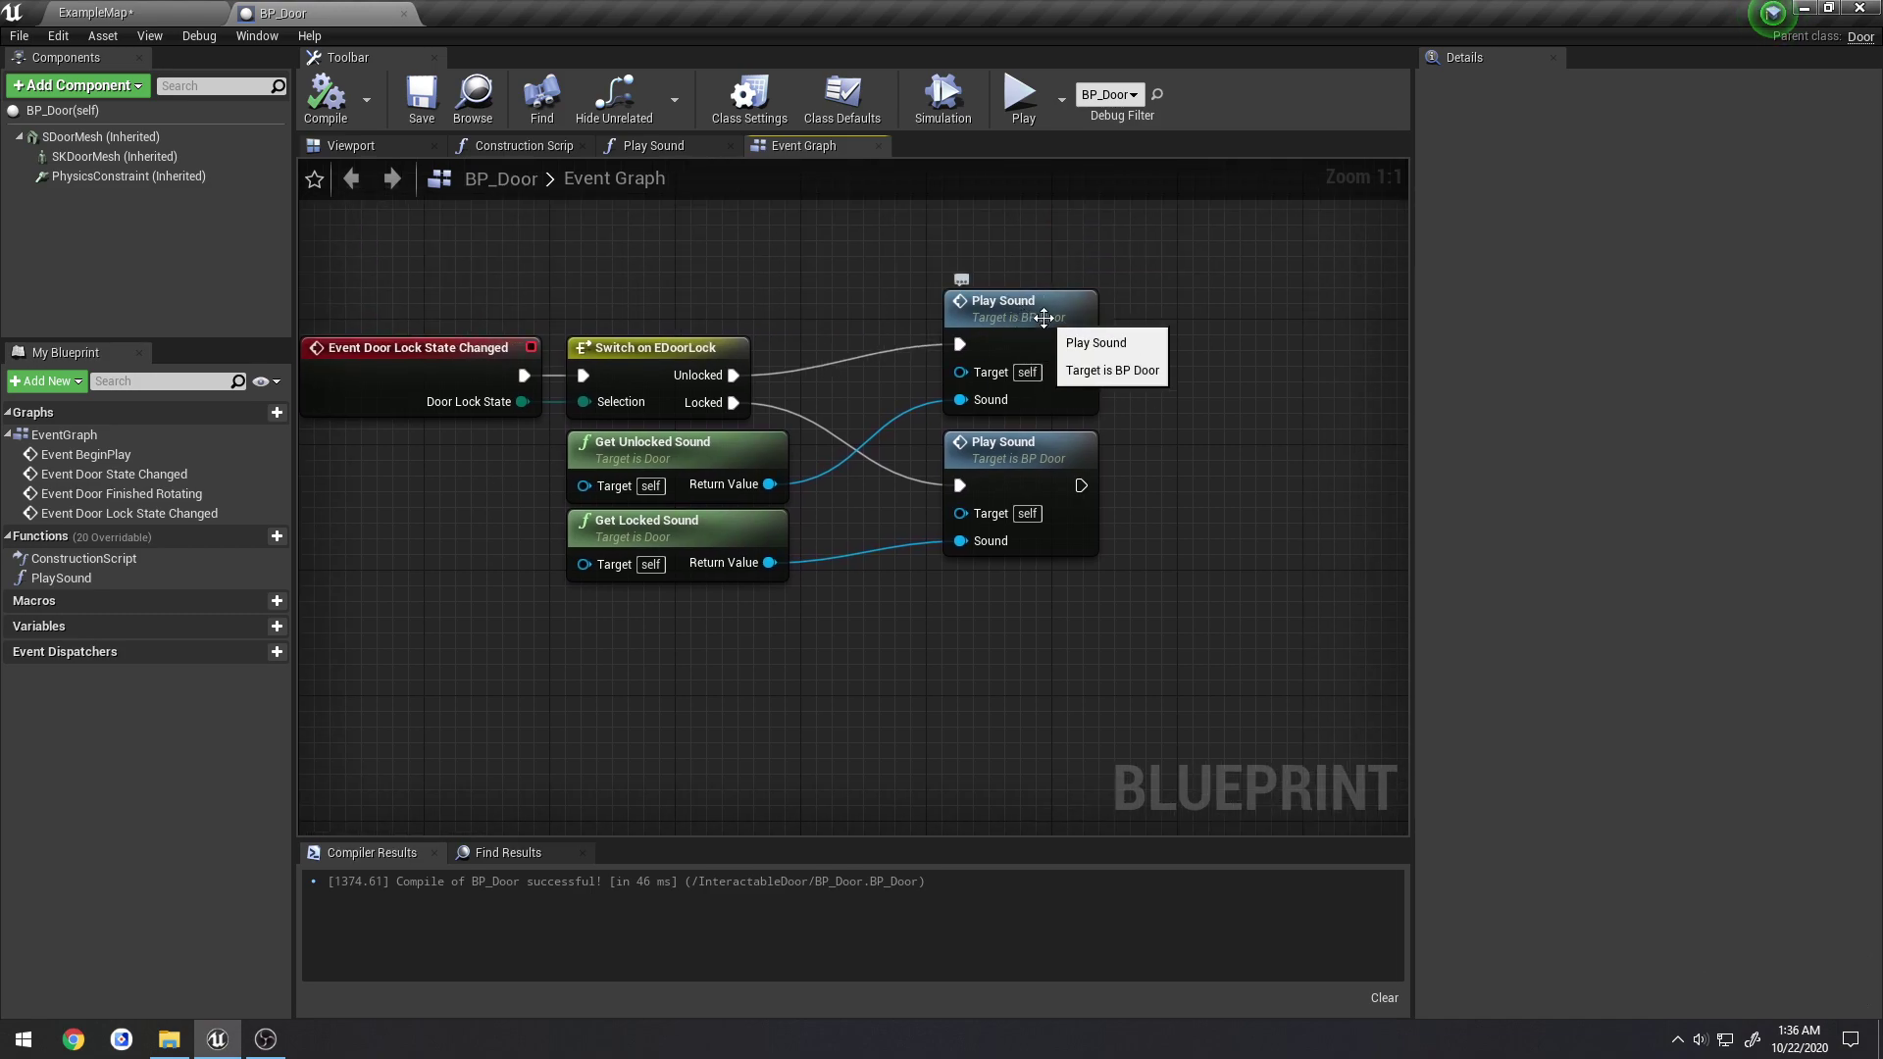
double_click(1043, 317)
right_click_drag(676, 318, 830, 233)
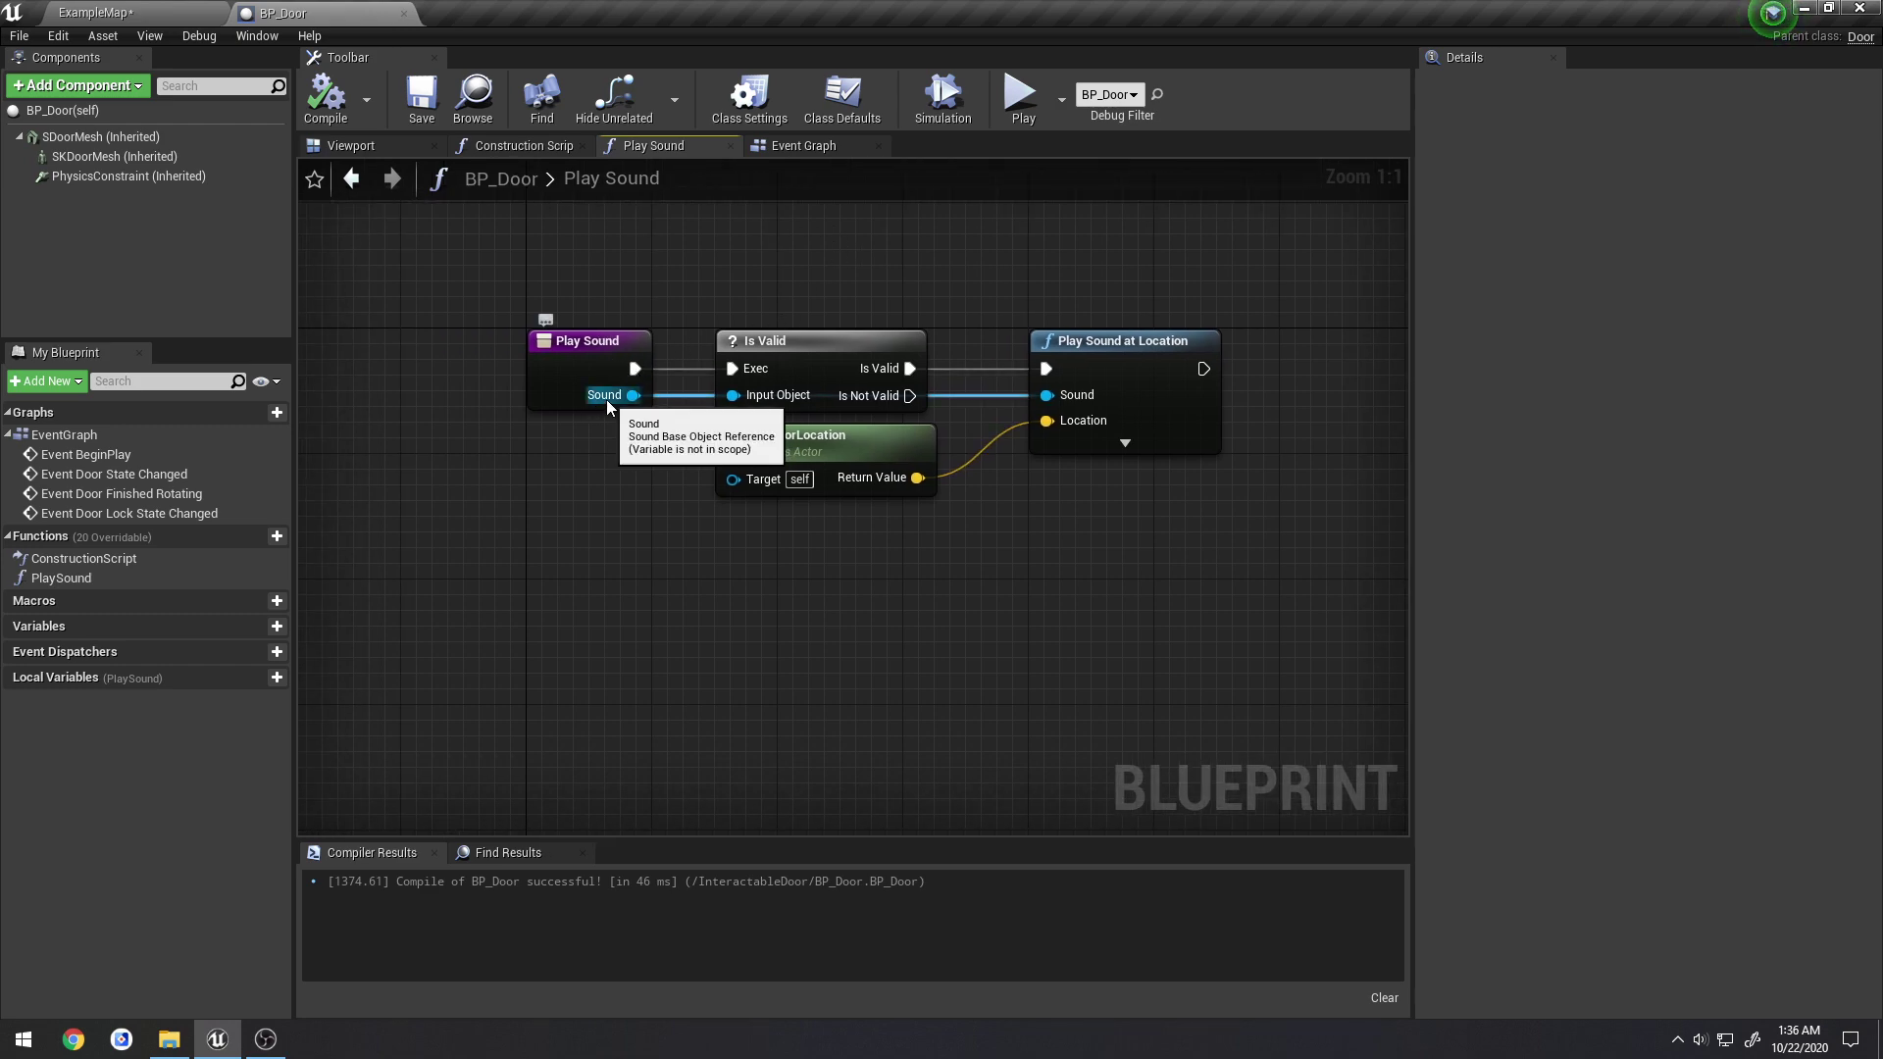
right_click_drag(857, 502, 675, 498)
left_click(1038, 353)
left_click(642, 483)
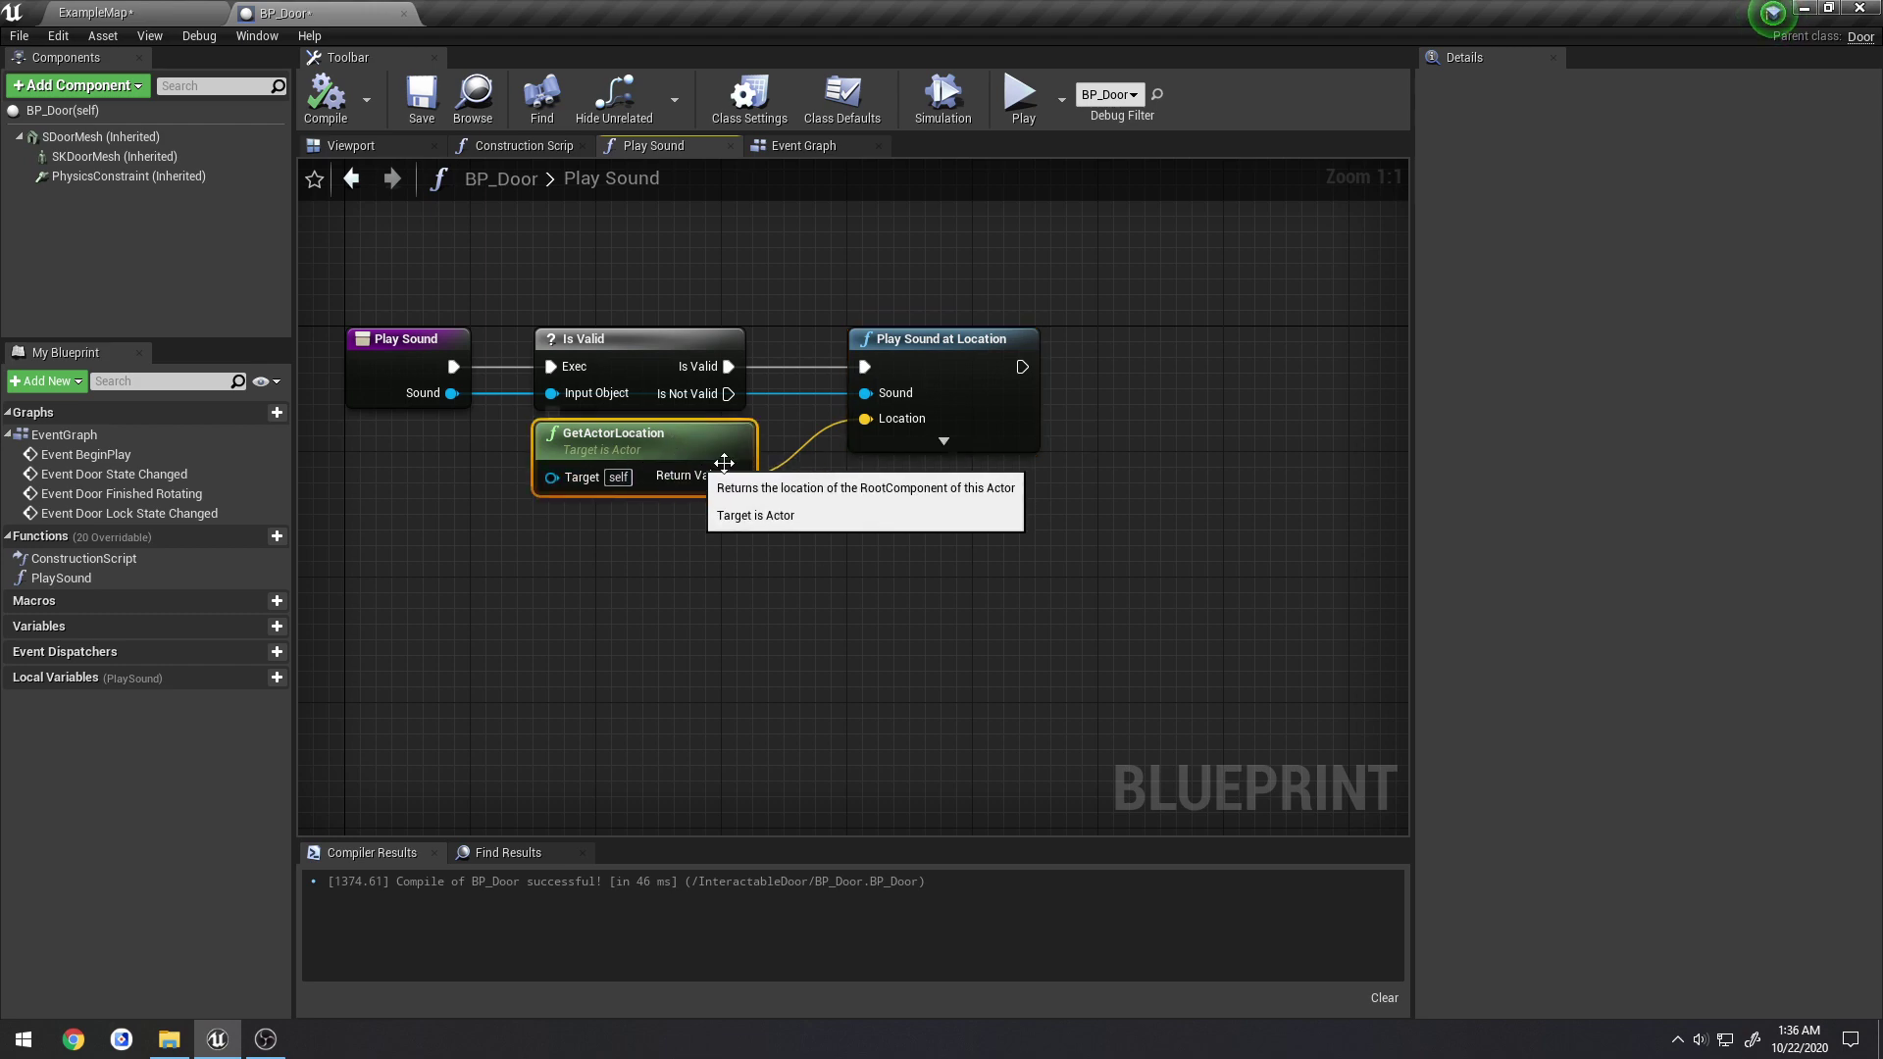
left_click(816, 149)
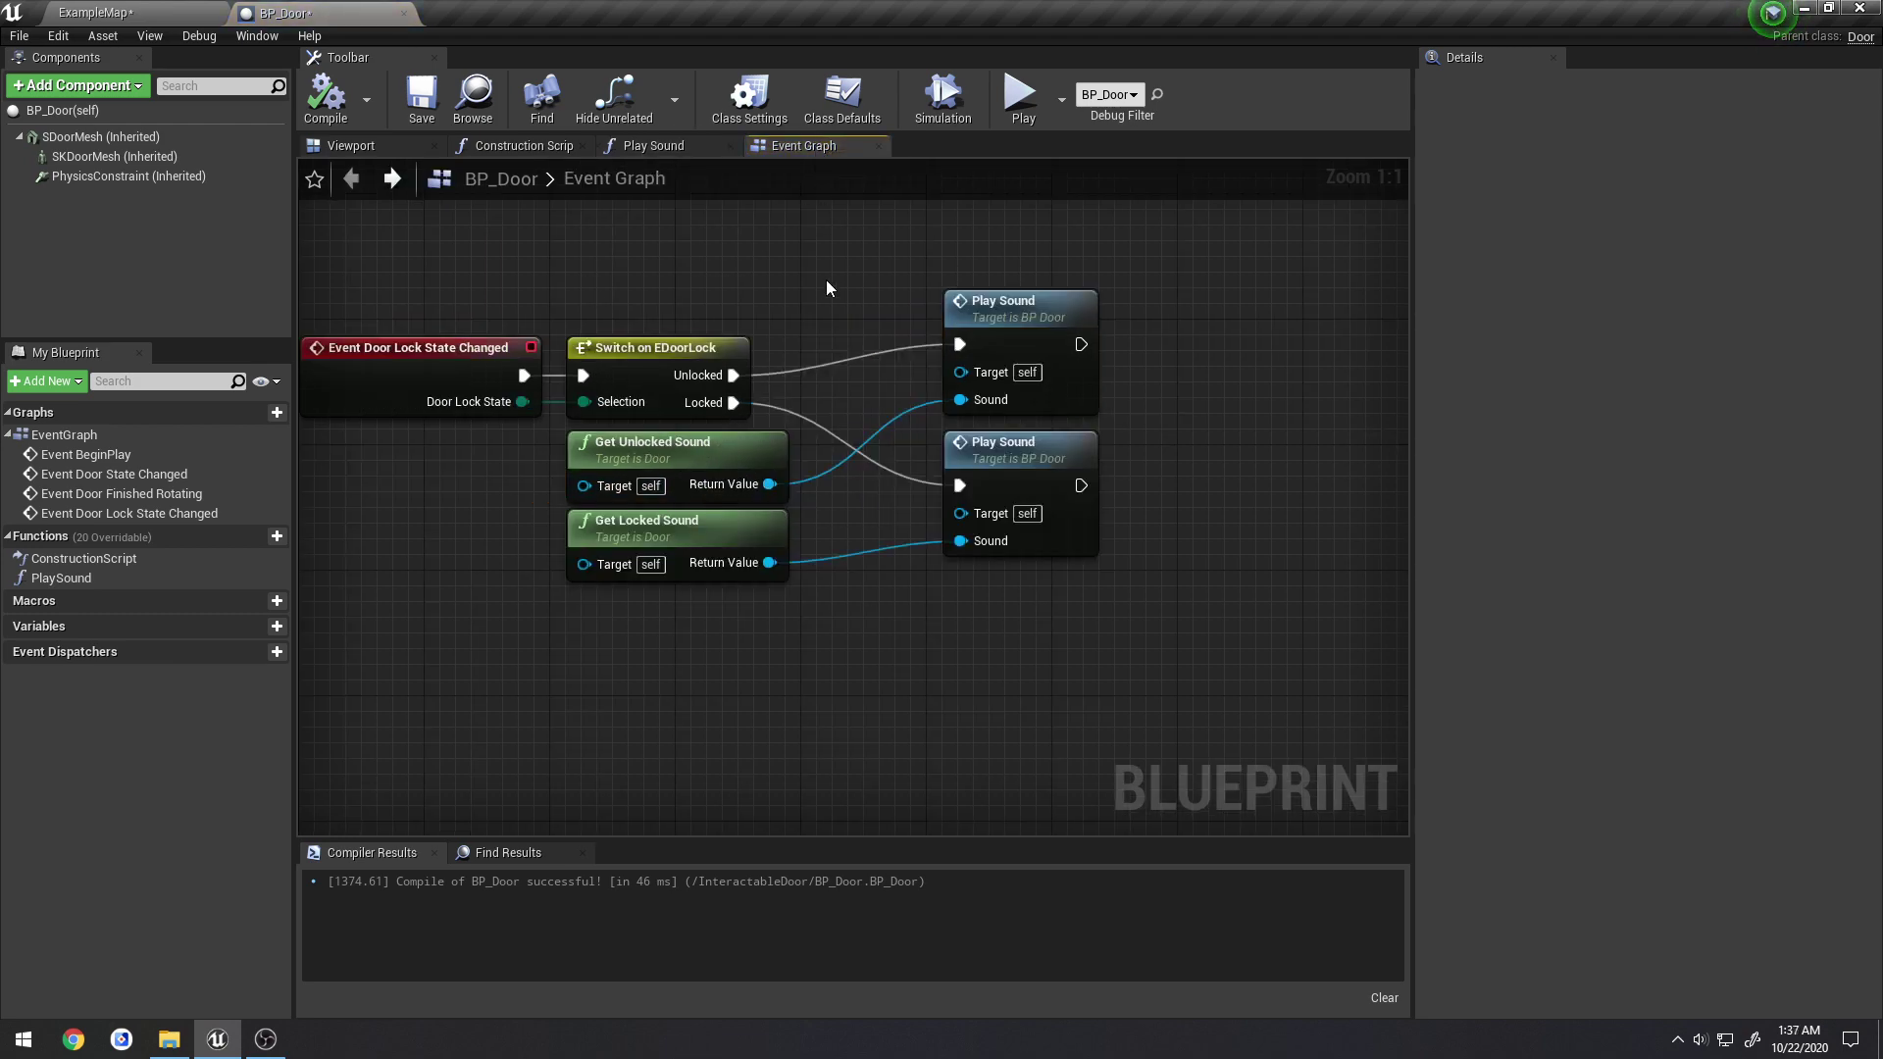
Look through the Event Graph's door events and examine Event Door Finished Rotating with its door close sound nodes
right_click_drag(827, 282, 872, 281)
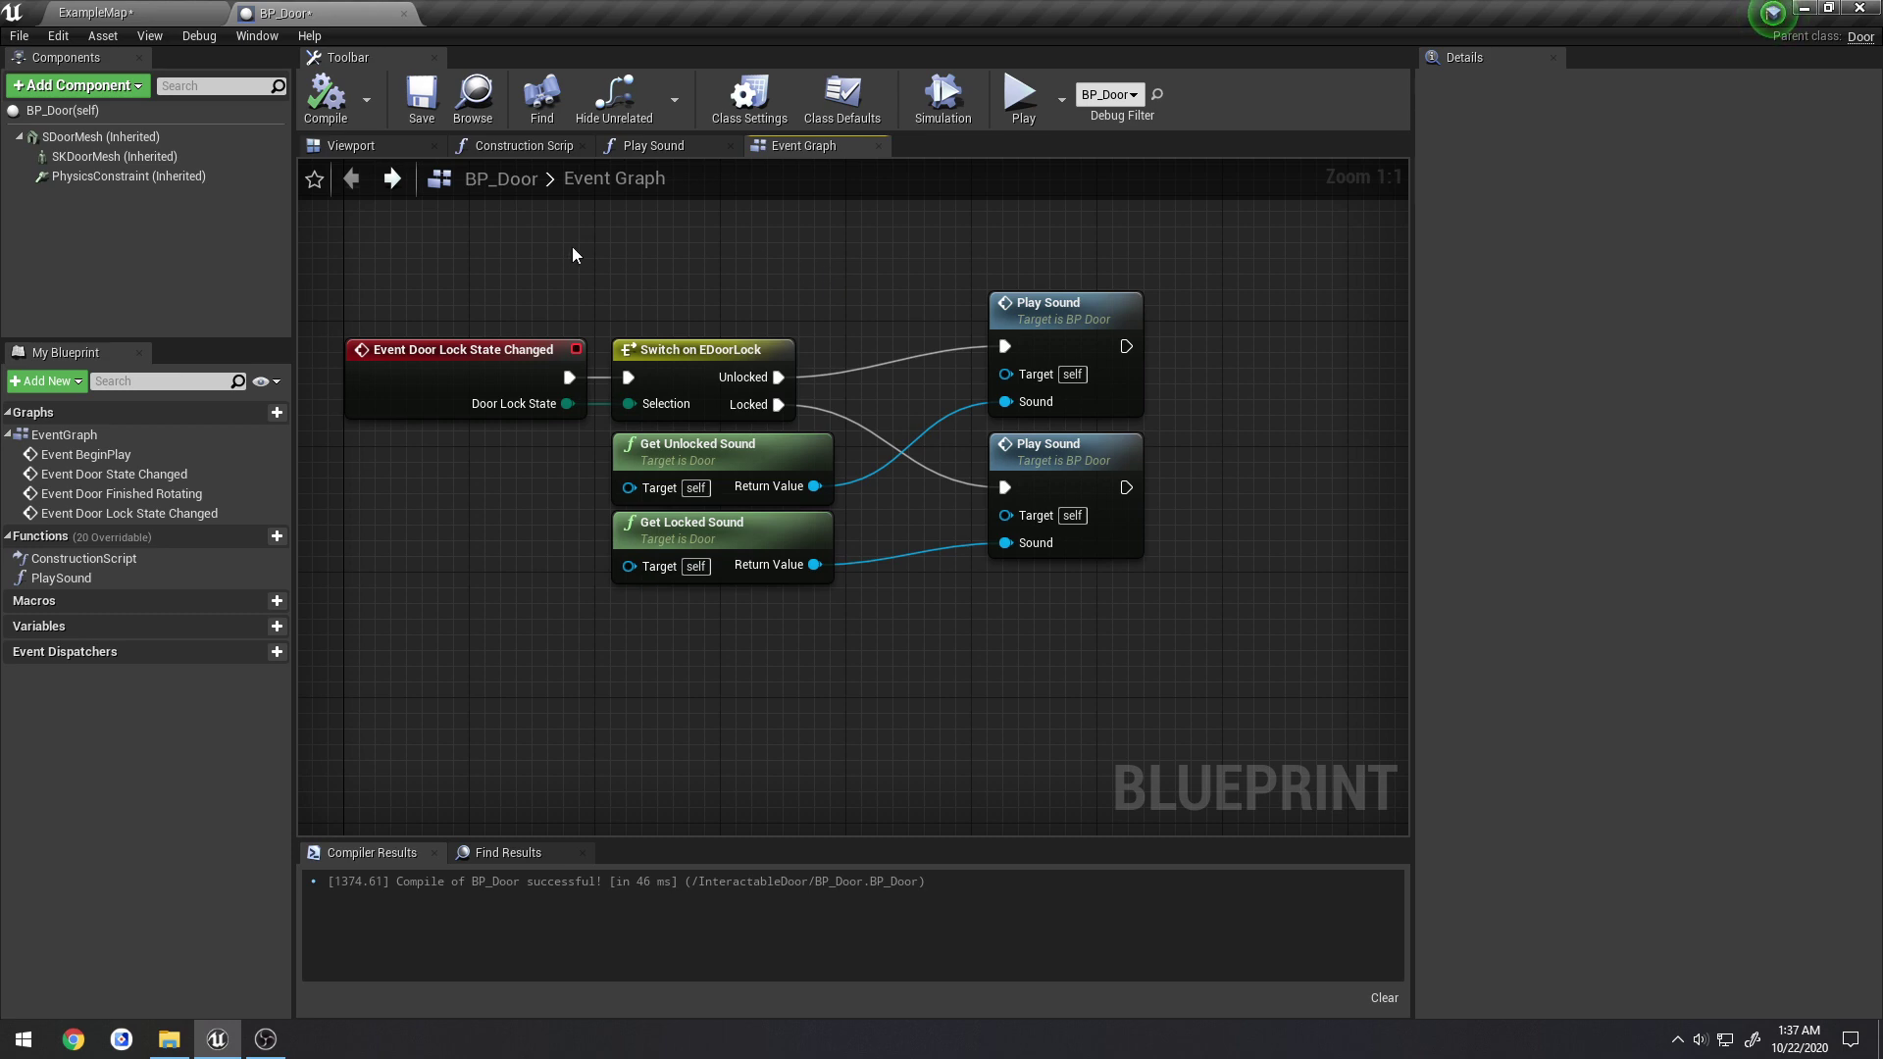
right_click_drag(685, 202, 757, 599)
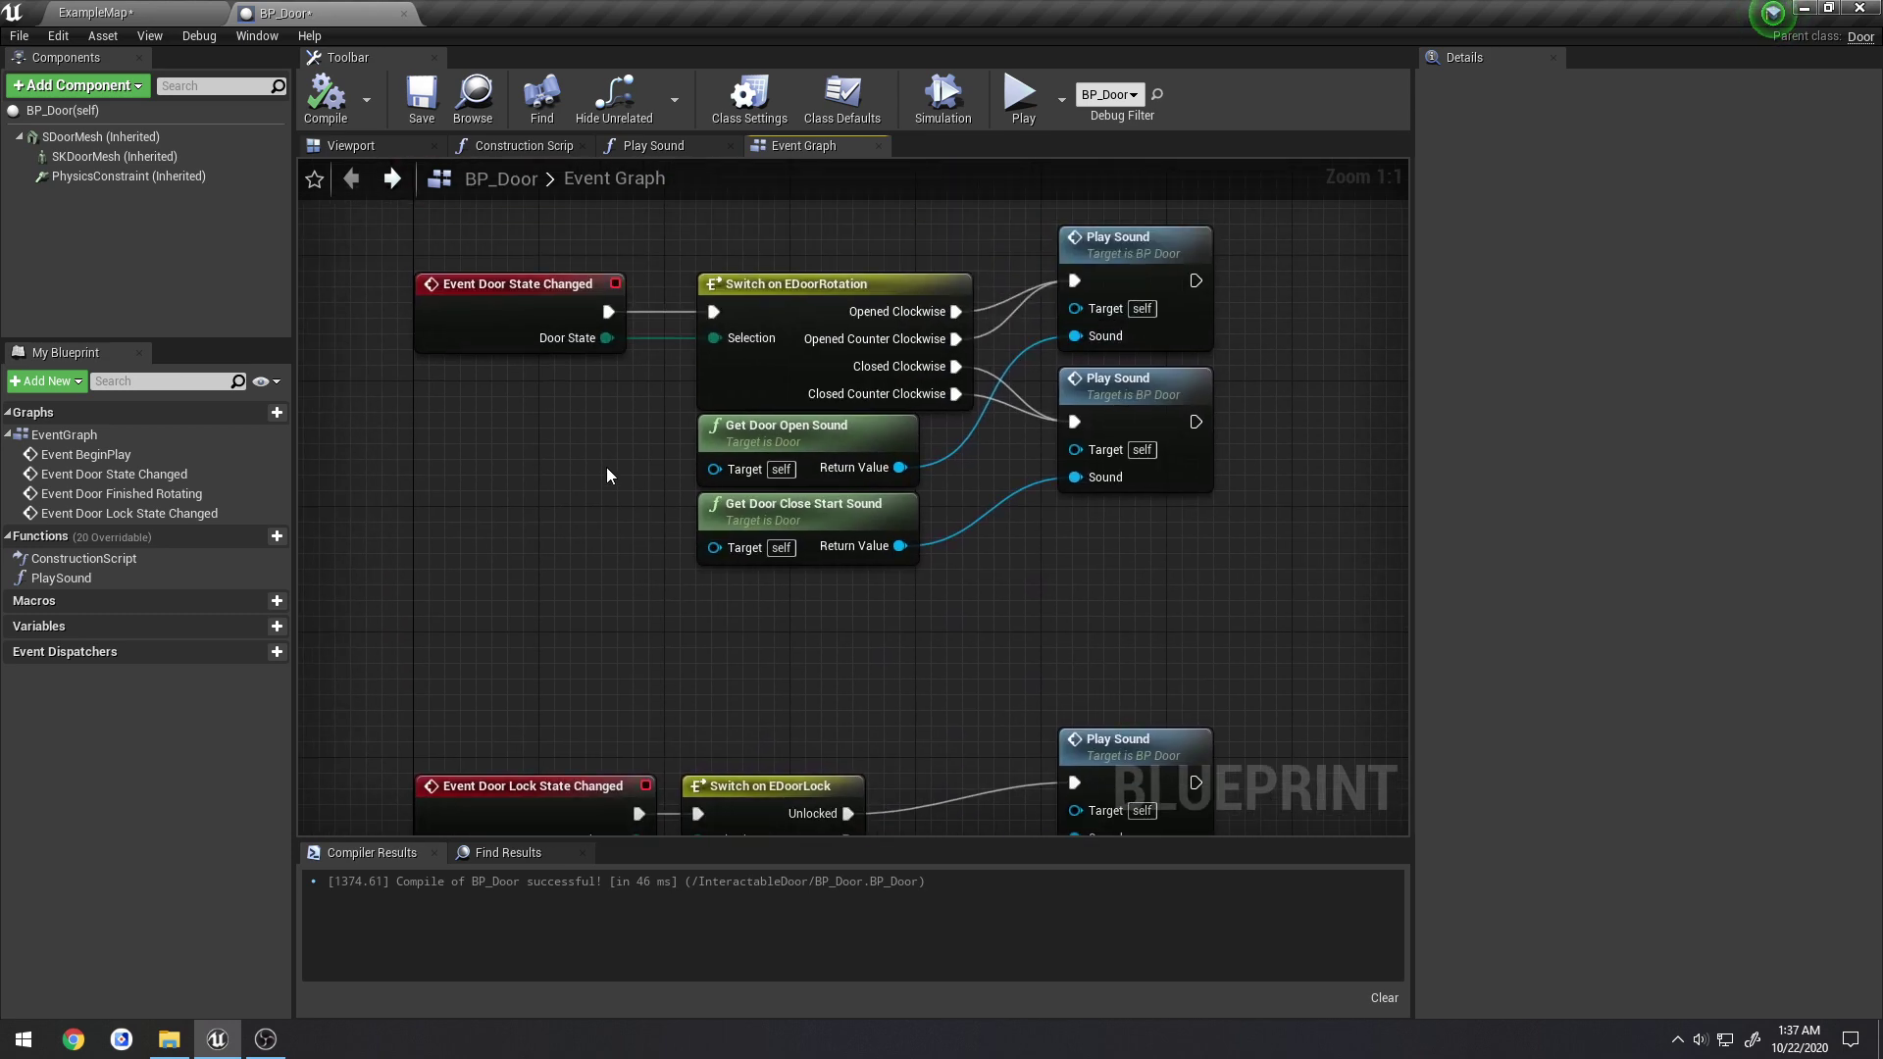
right_click_drag(608, 202, 649, 405)
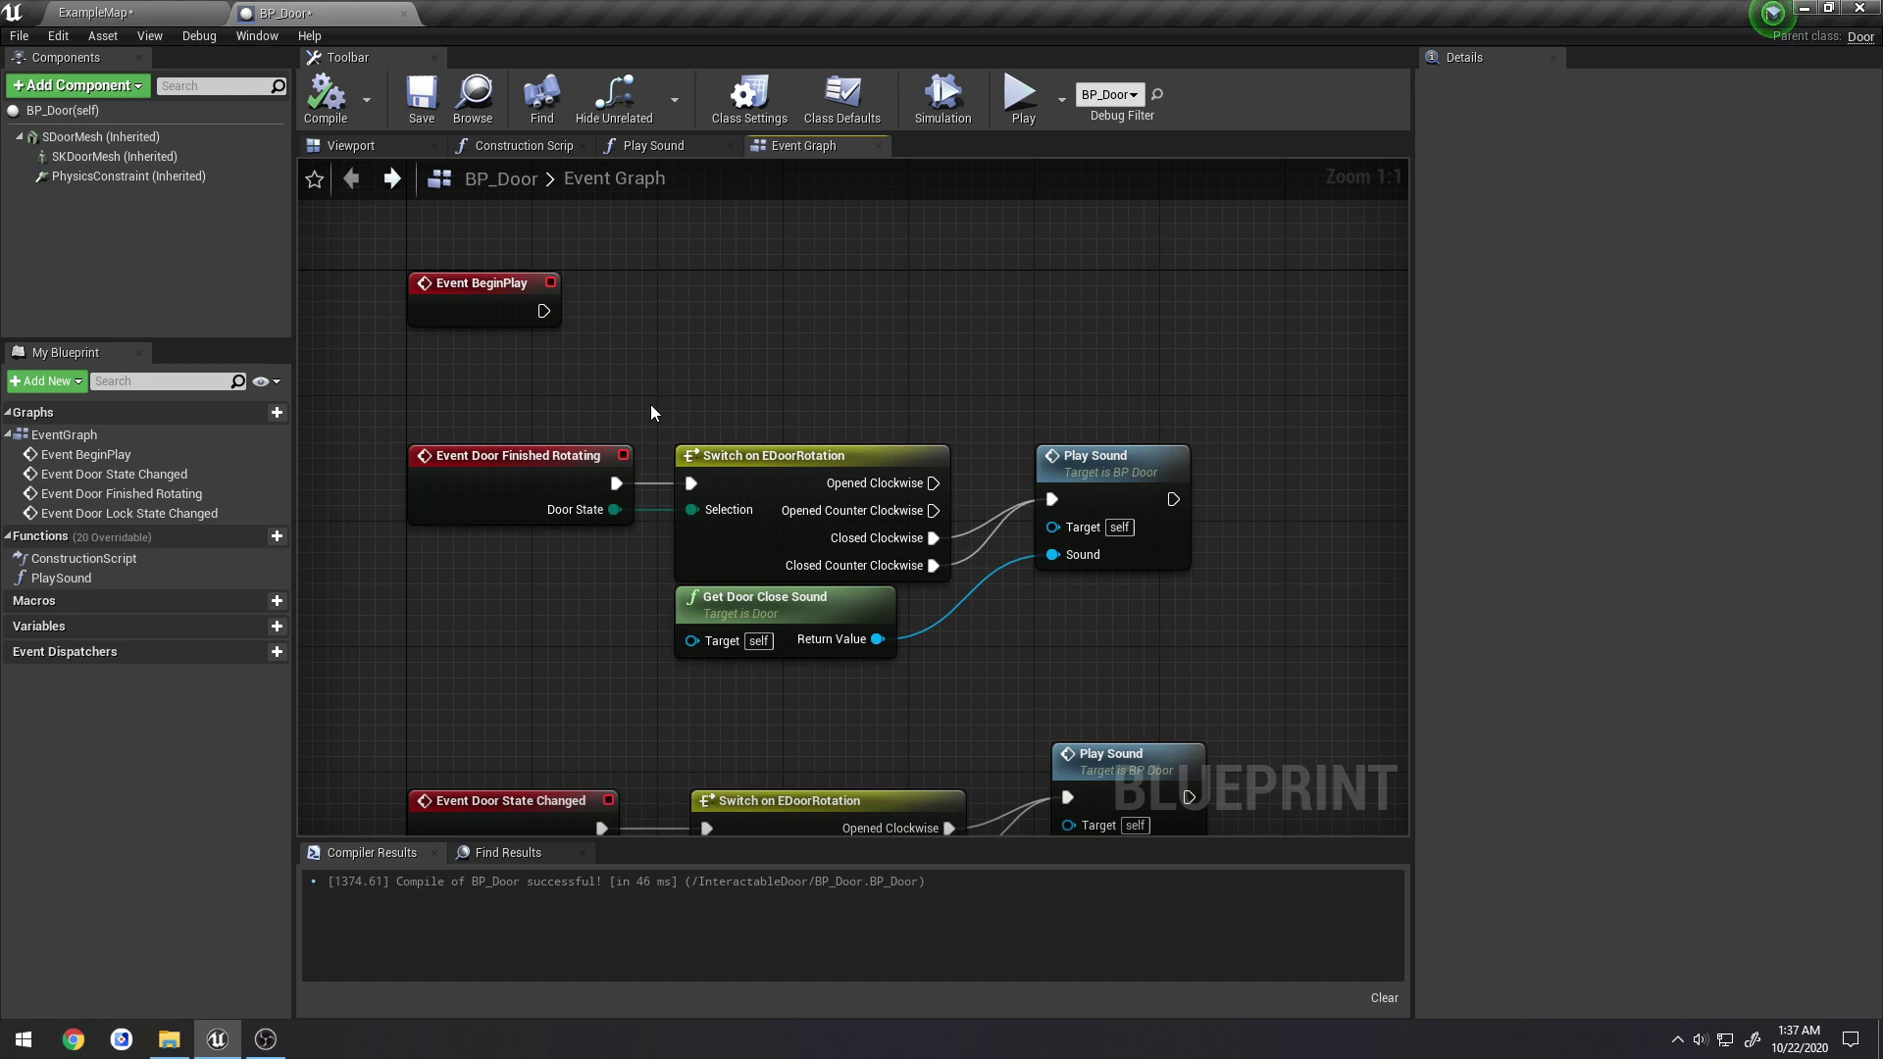
left_click_drag(383, 410, 551, 522)
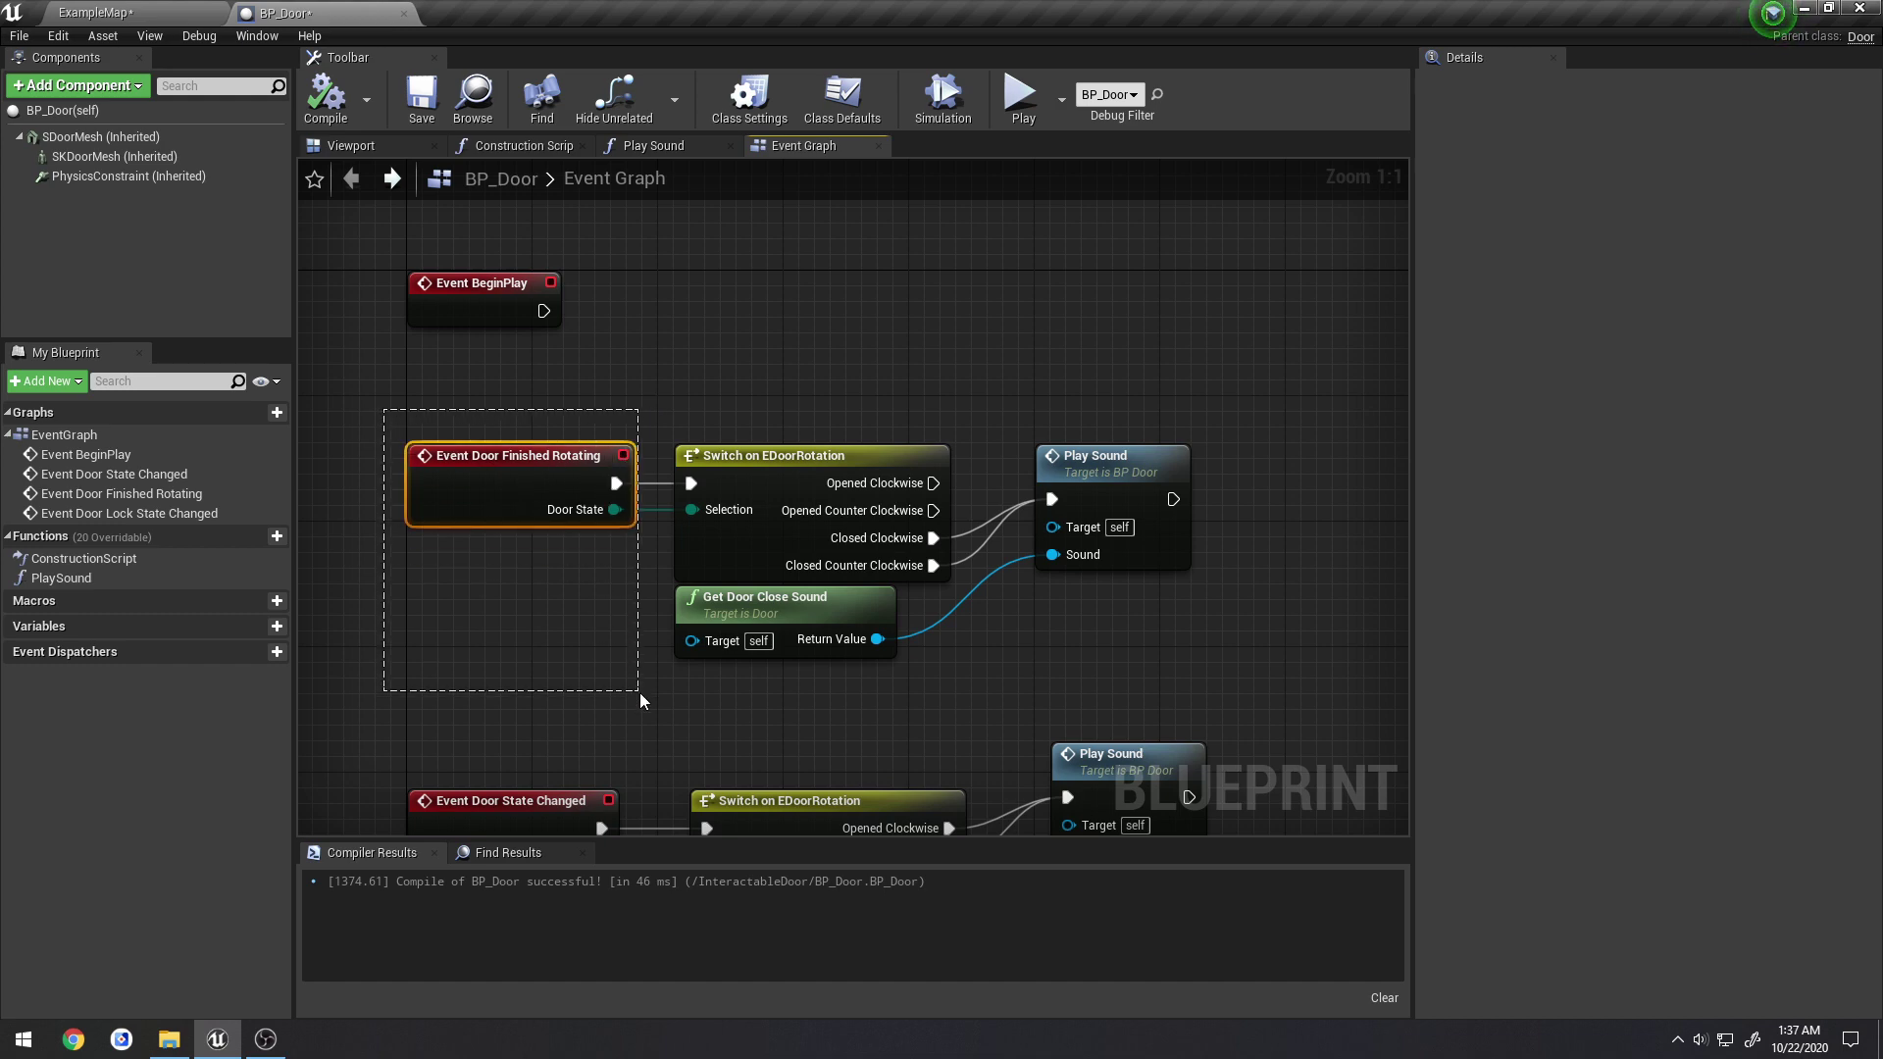
left_click_drag(639, 692, 640, 693)
right_click_drag(639, 692, 638, 563)
left_click(638, 563)
right_click_drag(599, 455, 565, 617)
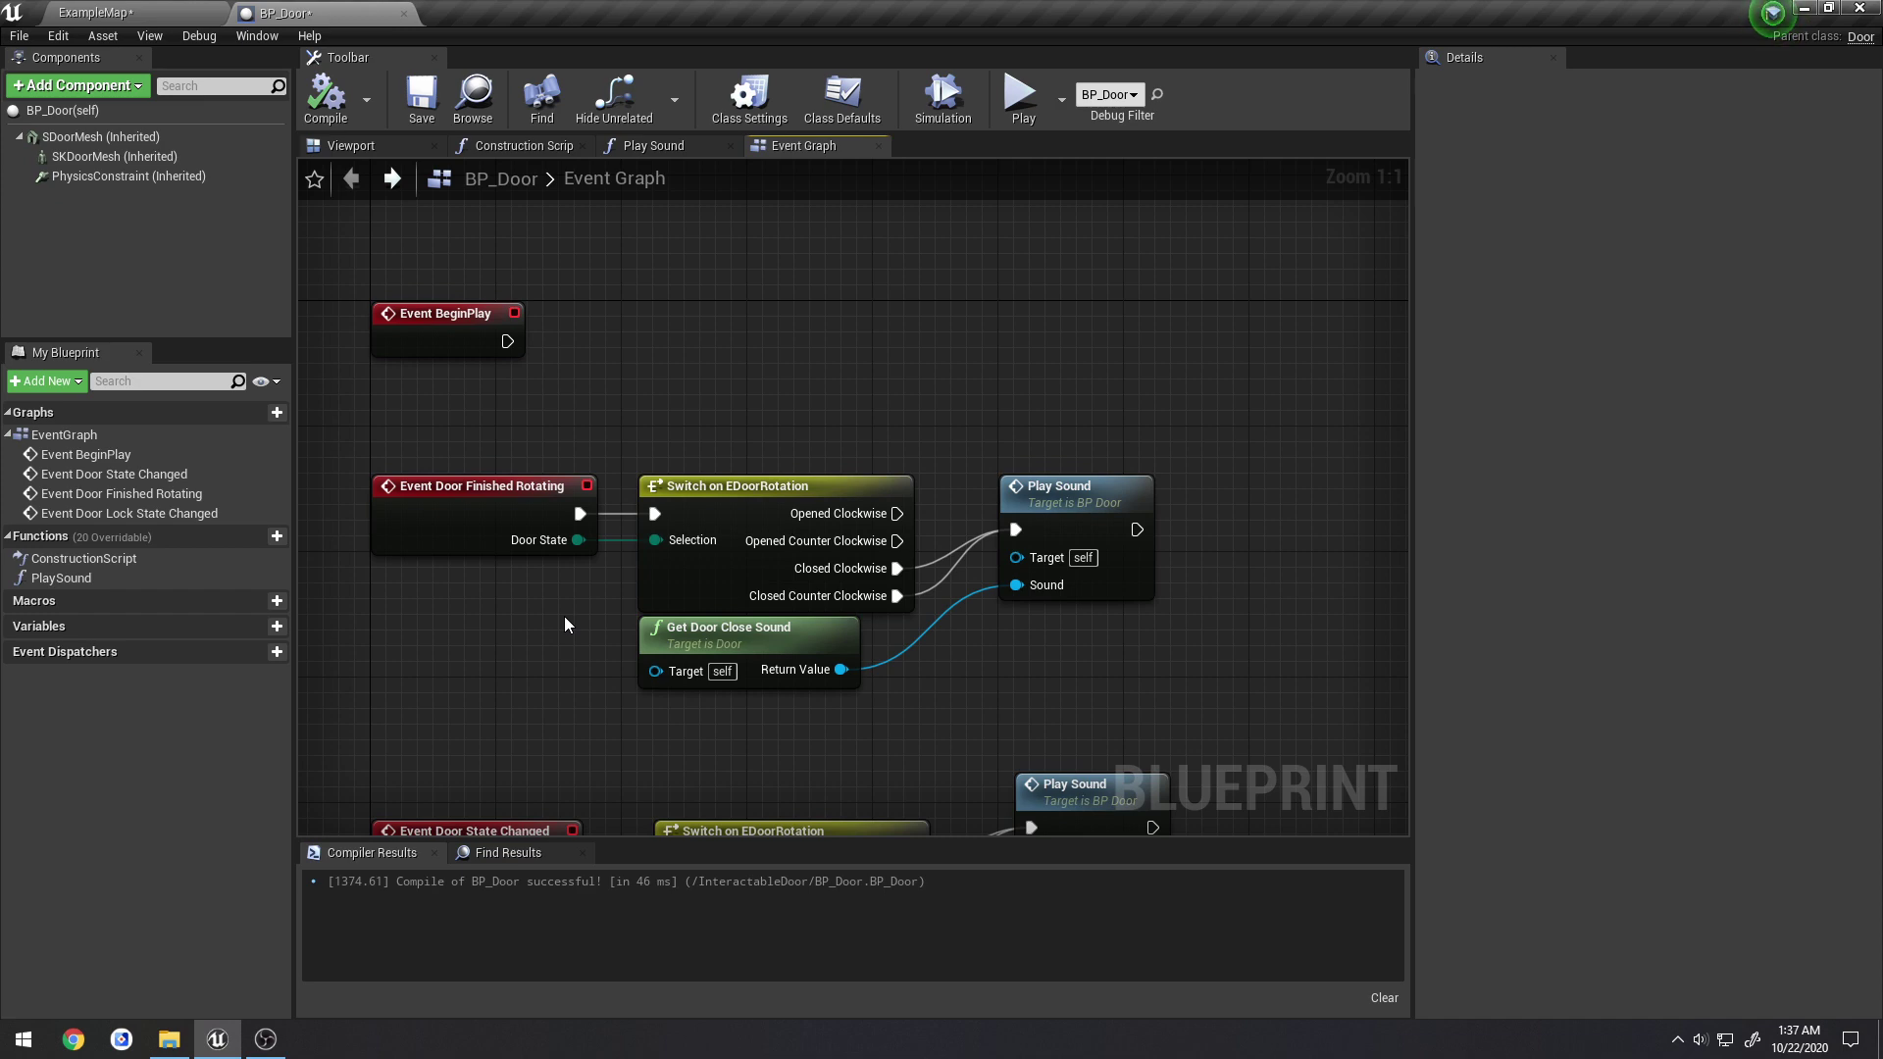
left_click(443, 530)
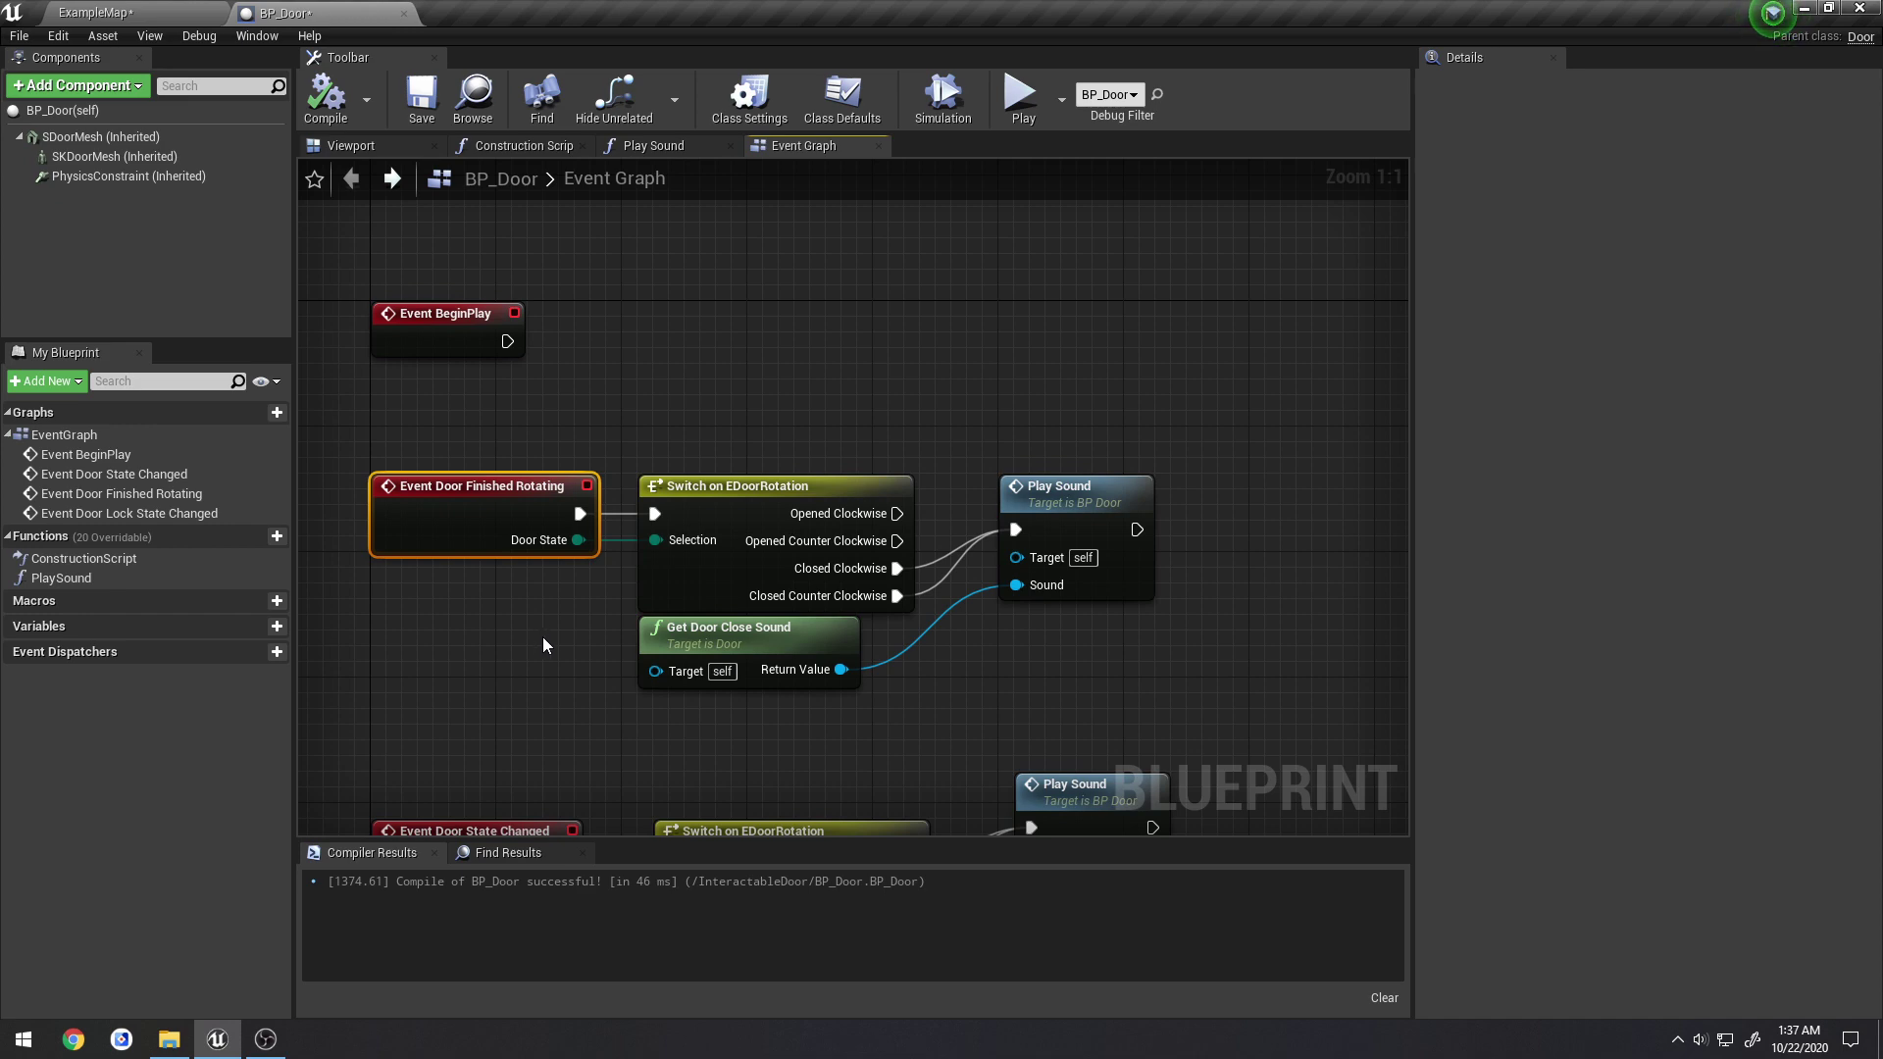
Examine Event Door State Changed with its rotation switch and its door open and close start sound nodes
right_click_drag(544, 638, 428, 374)
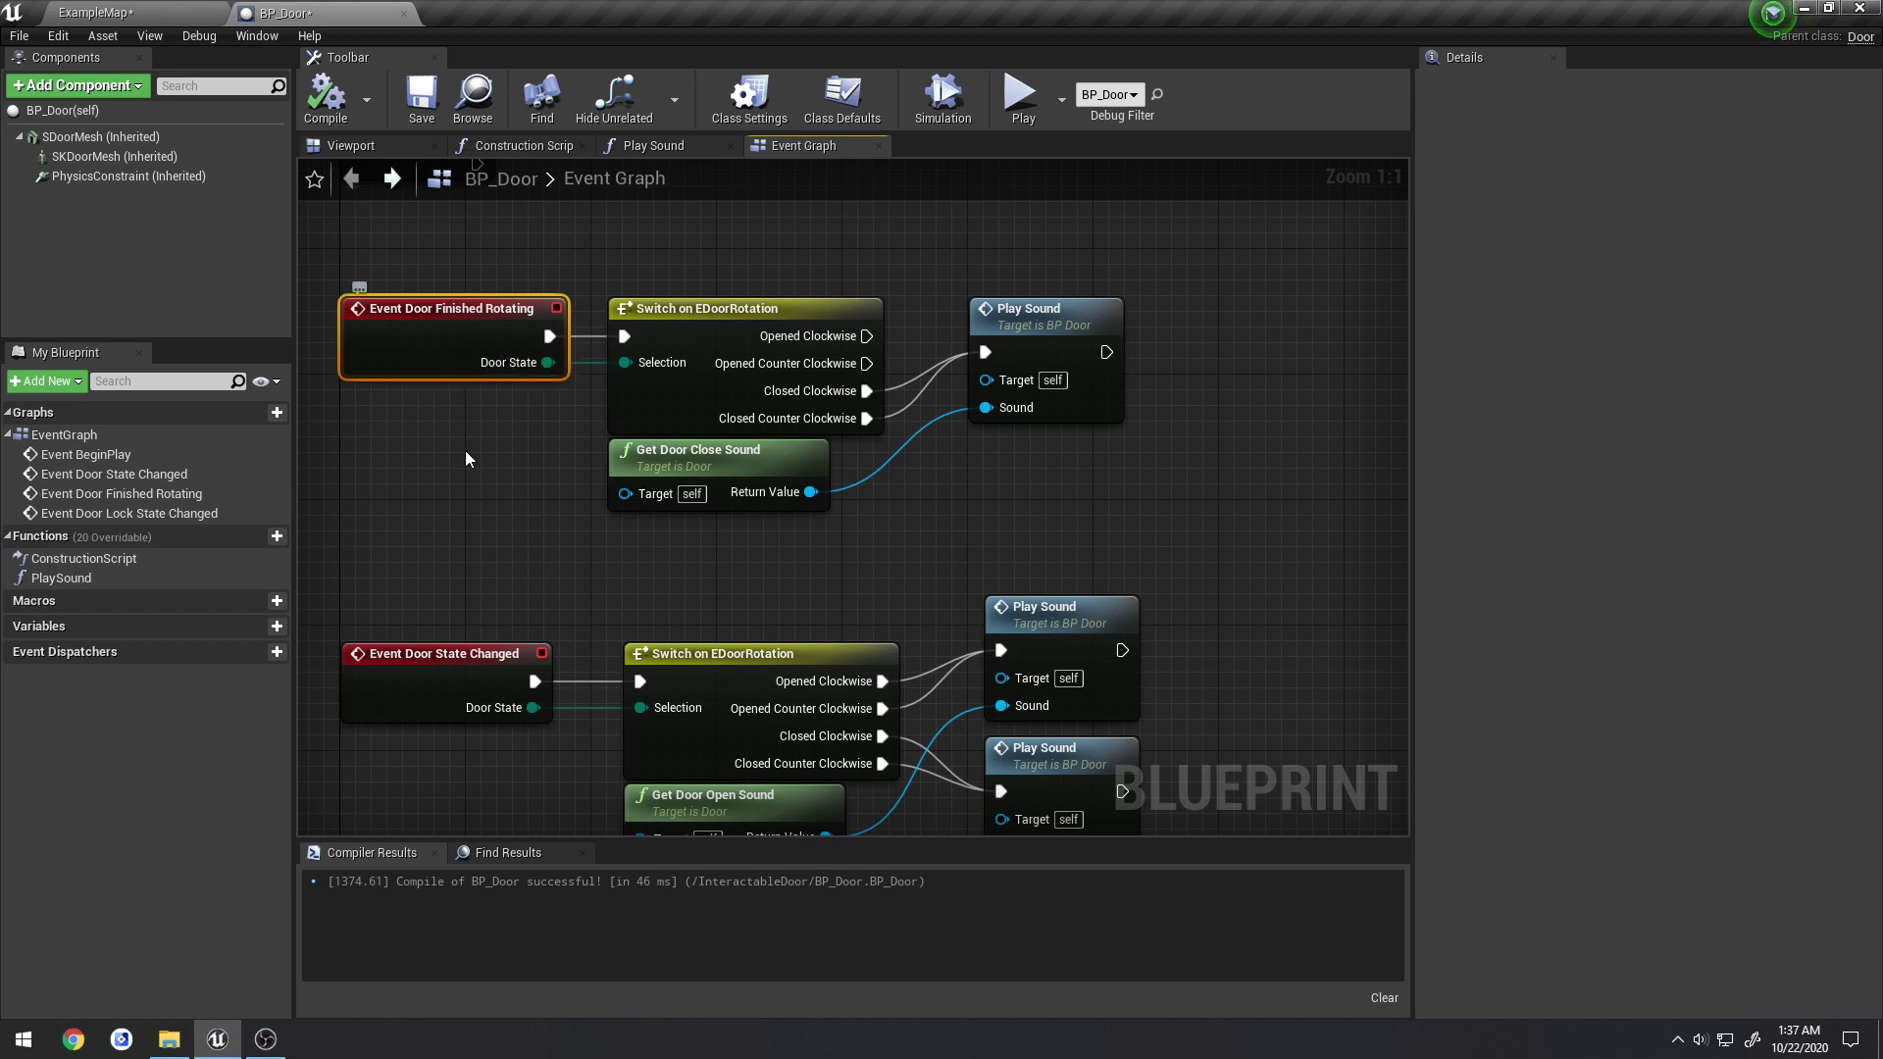
right_click_drag(407, 671, 496, 446)
left_click(497, 448)
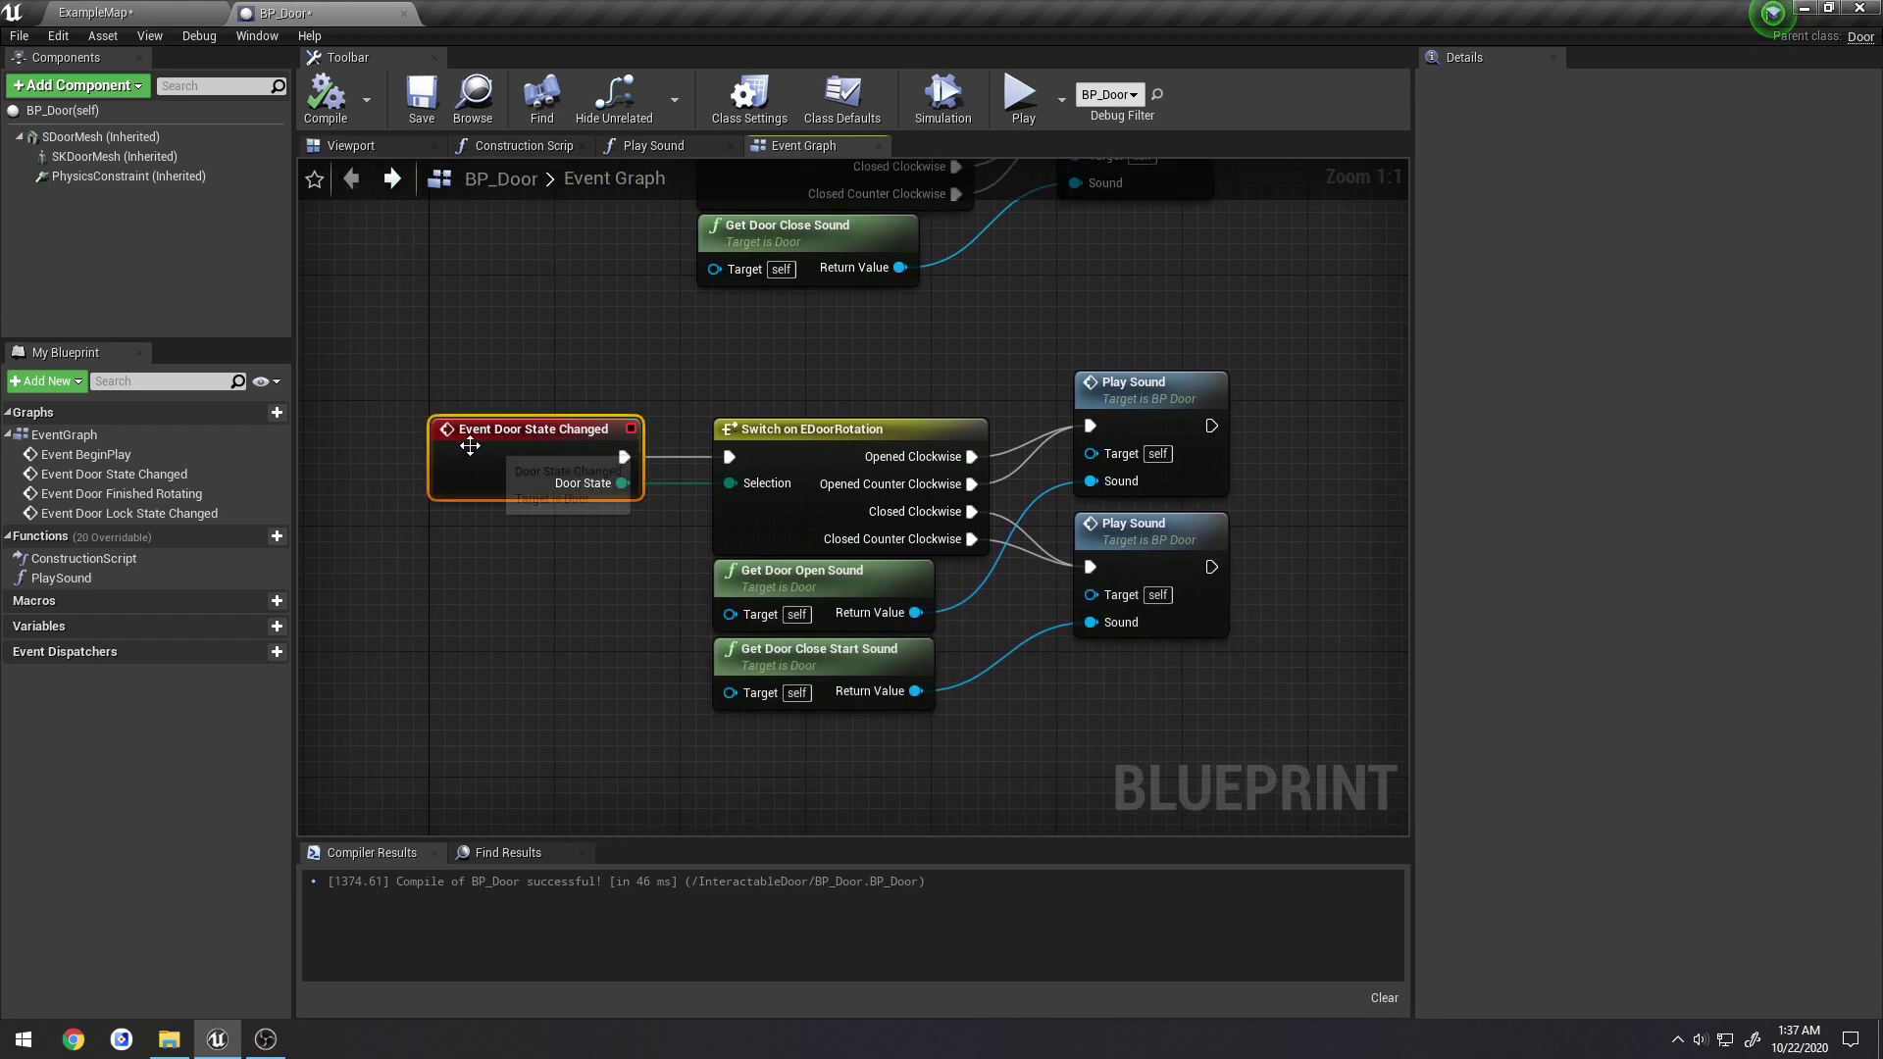
Examine Event Door Lock State Changed with its lock switch and unlocked and locked sound nodes, and save the BP_Door blueprint
right_click_drag(589, 610, 603, 176)
left_click(512, 359)
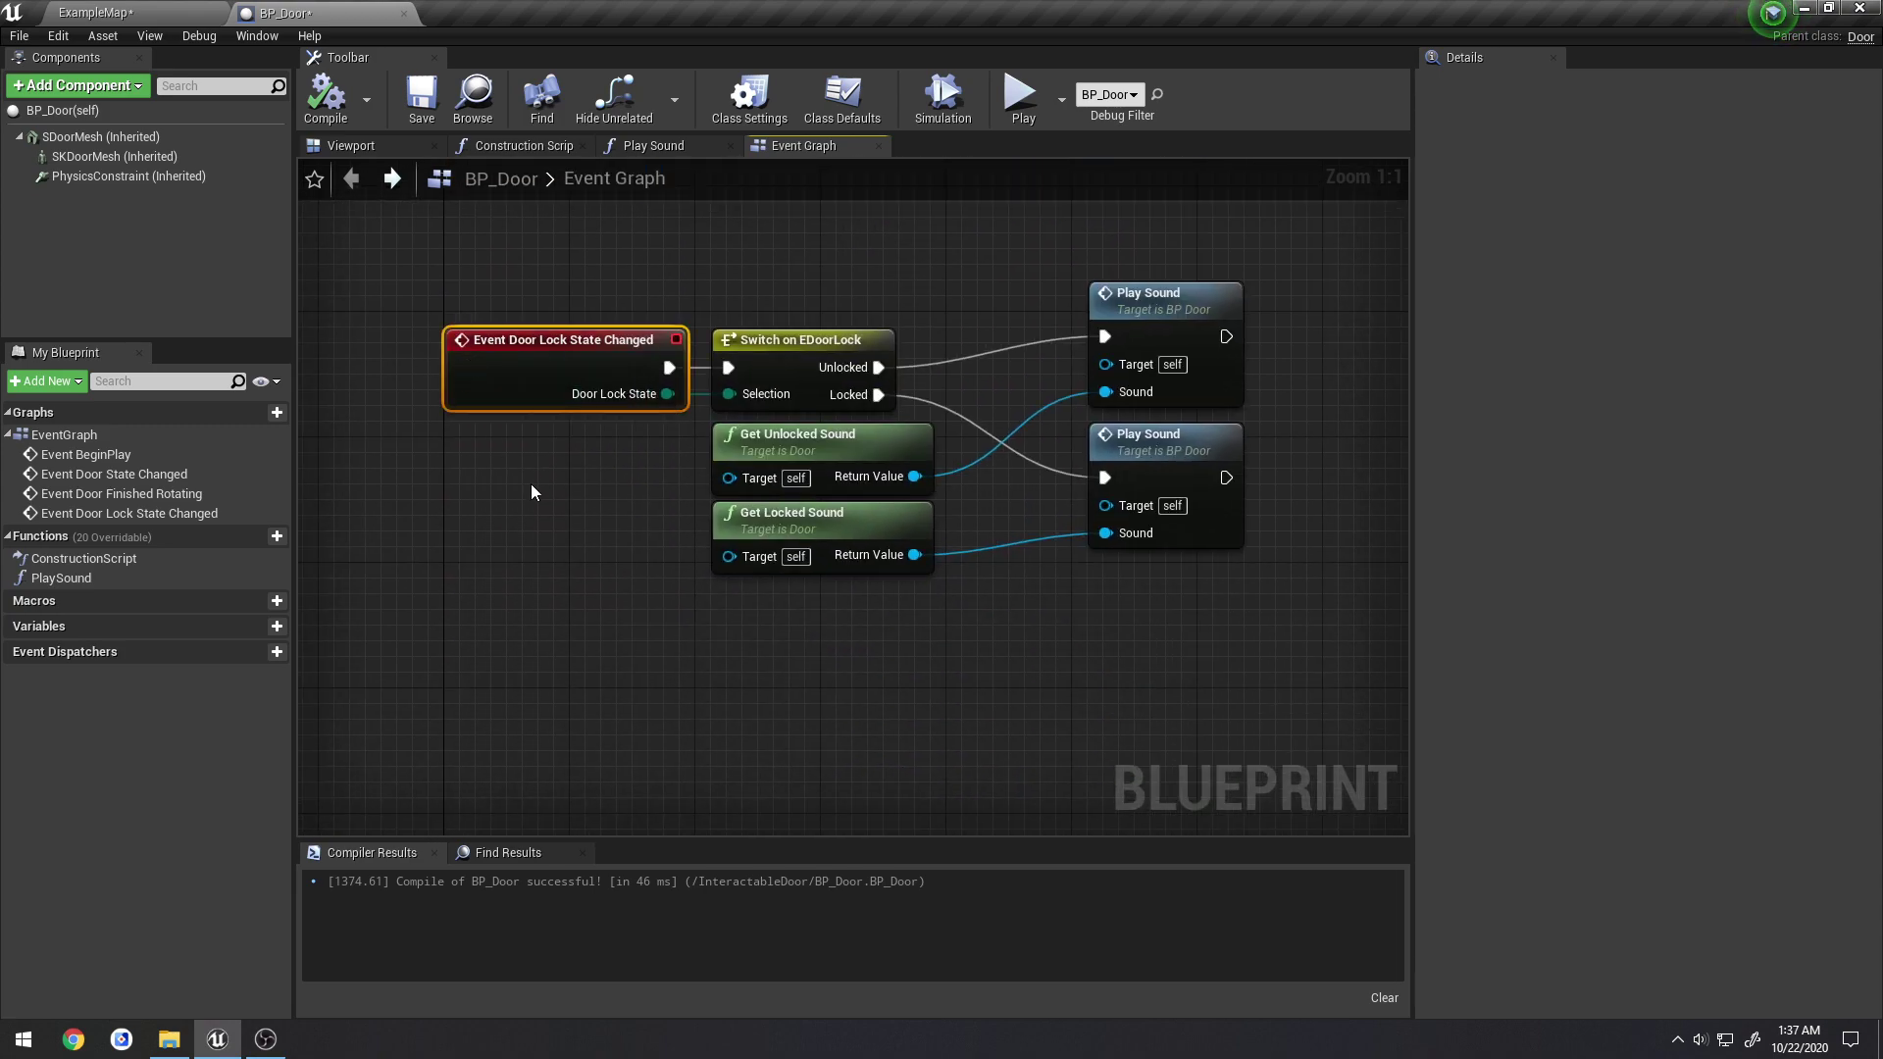
right_click_drag(615, 481, 541, 534)
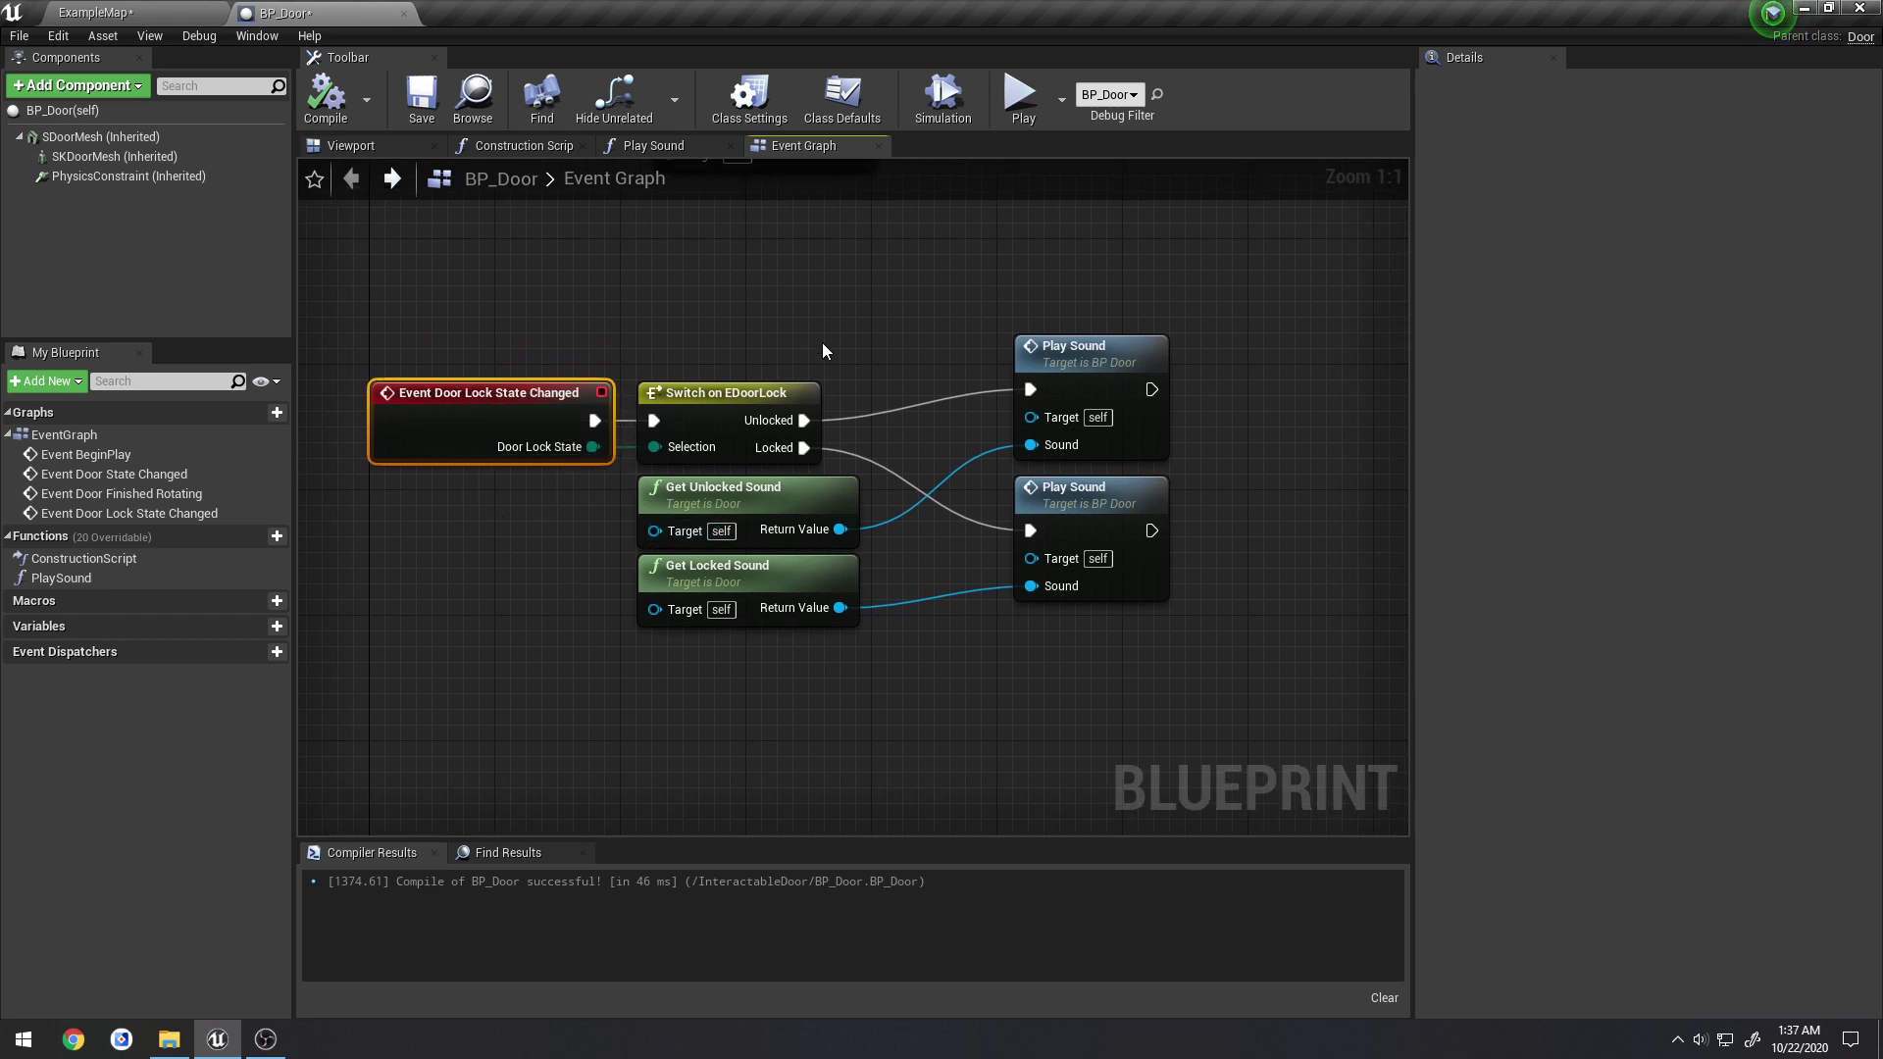
right_click_drag(823, 343, 764, 672)
right_click_drag(761, 589, 757, 803)
right_click_drag(793, 452, 800, 392)
right_click_drag(820, 610, 832, 397)
right_click_drag(850, 570, 867, 322)
left_click(844, 359)
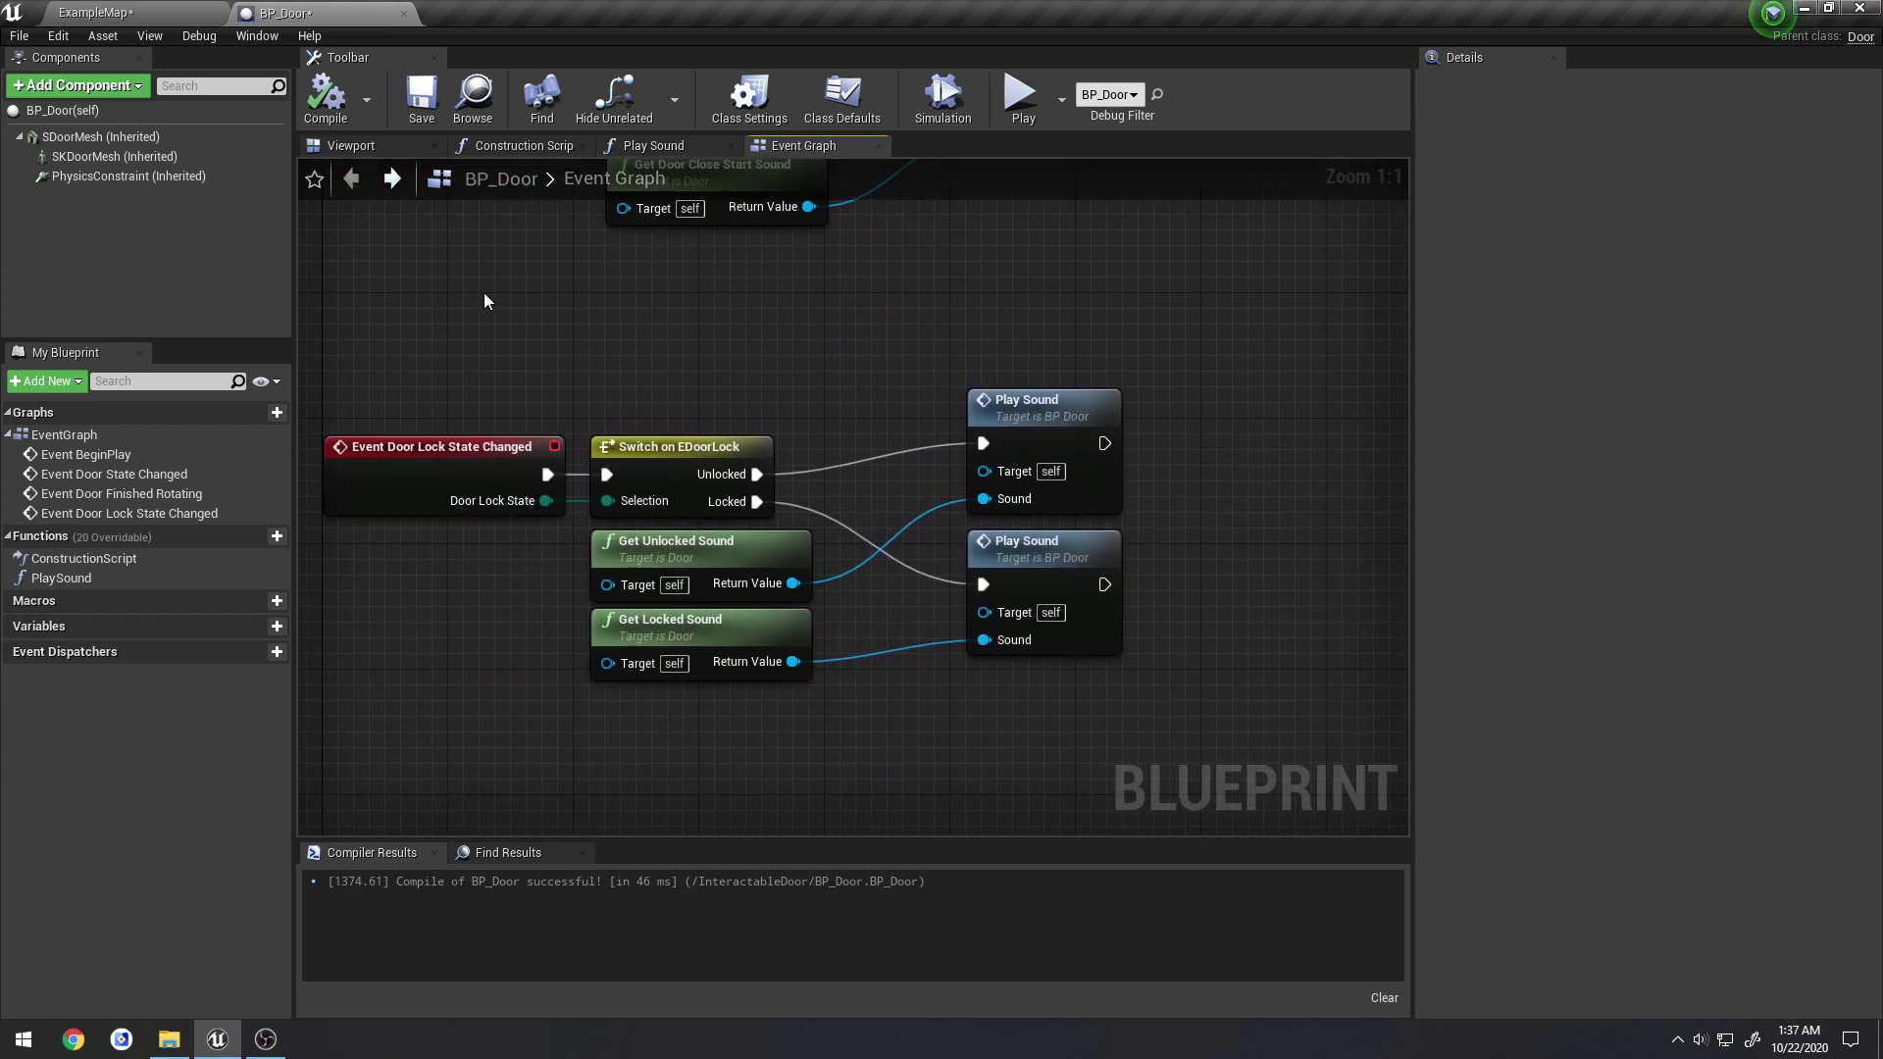
left_click(407, 103)
Open the A_Lock animation of Door1 from ExampleMap's assets and frame the door handle and lock, with the preview camera speed at 2
left_click(135, 12)
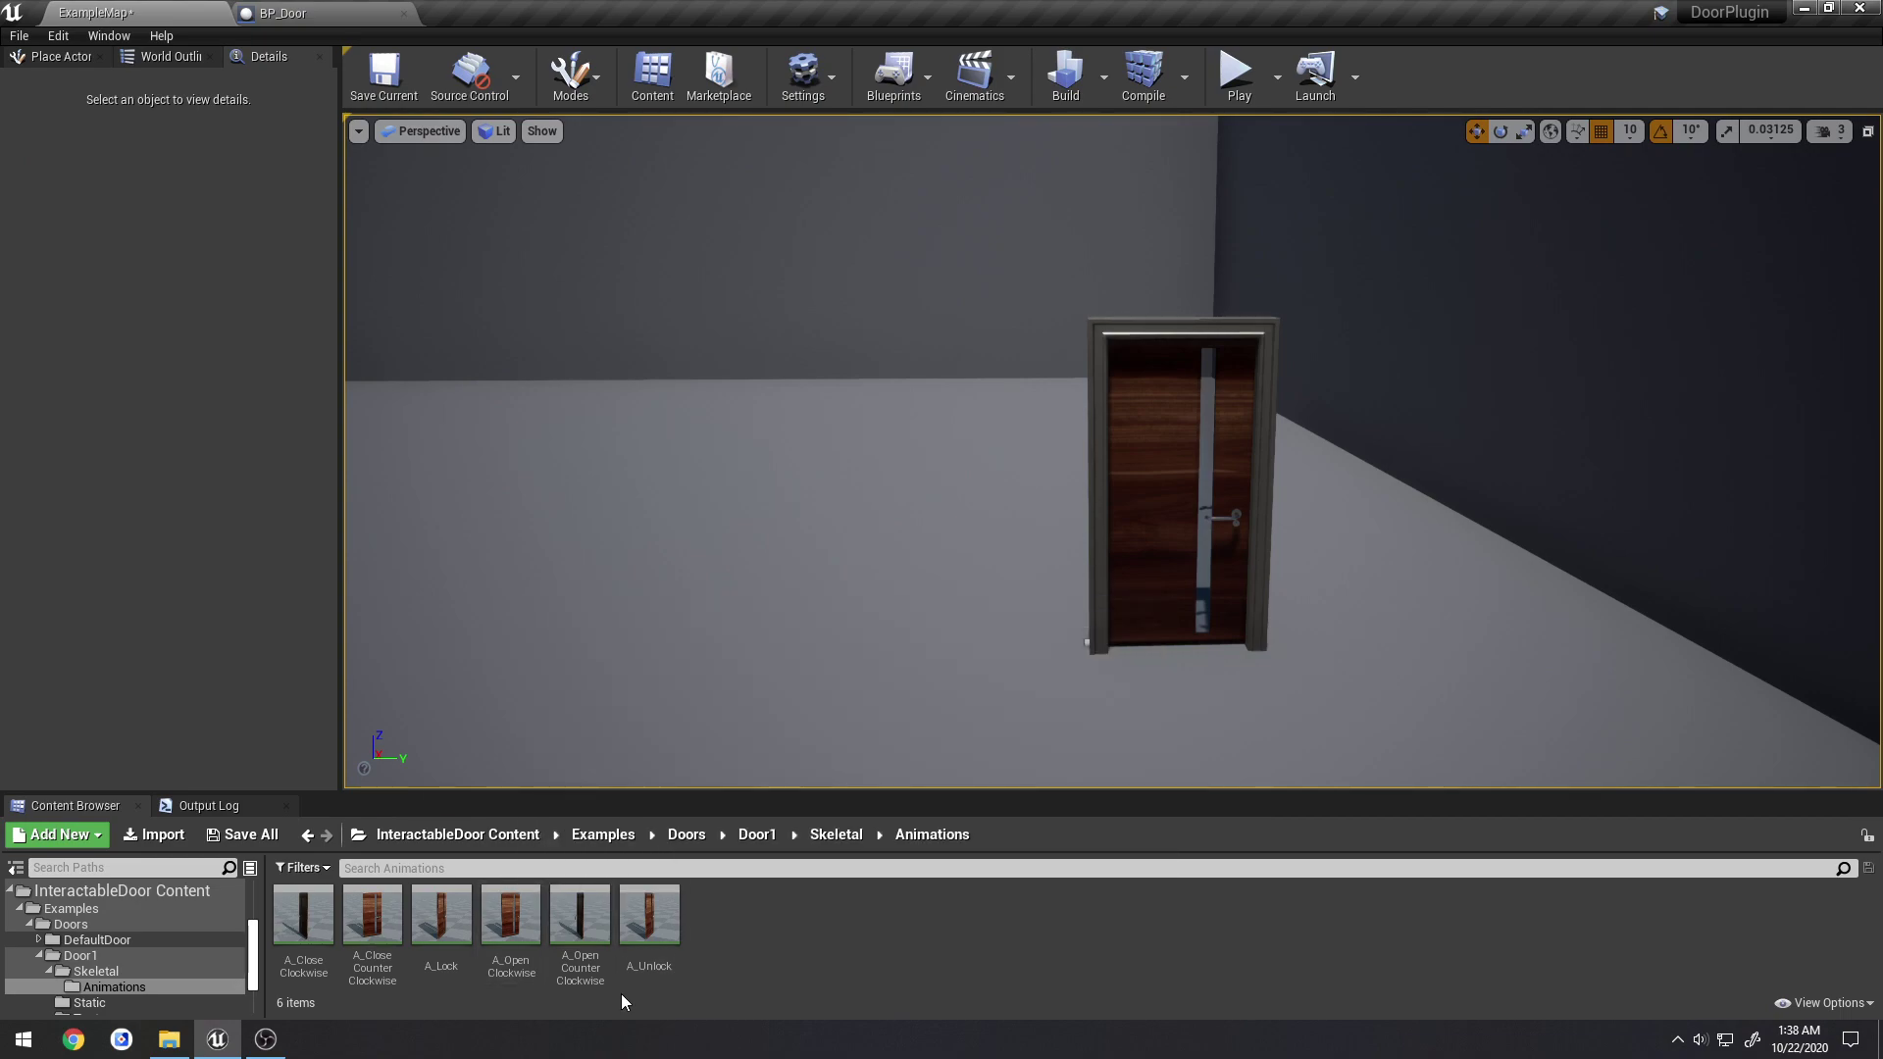
double_click(463, 904)
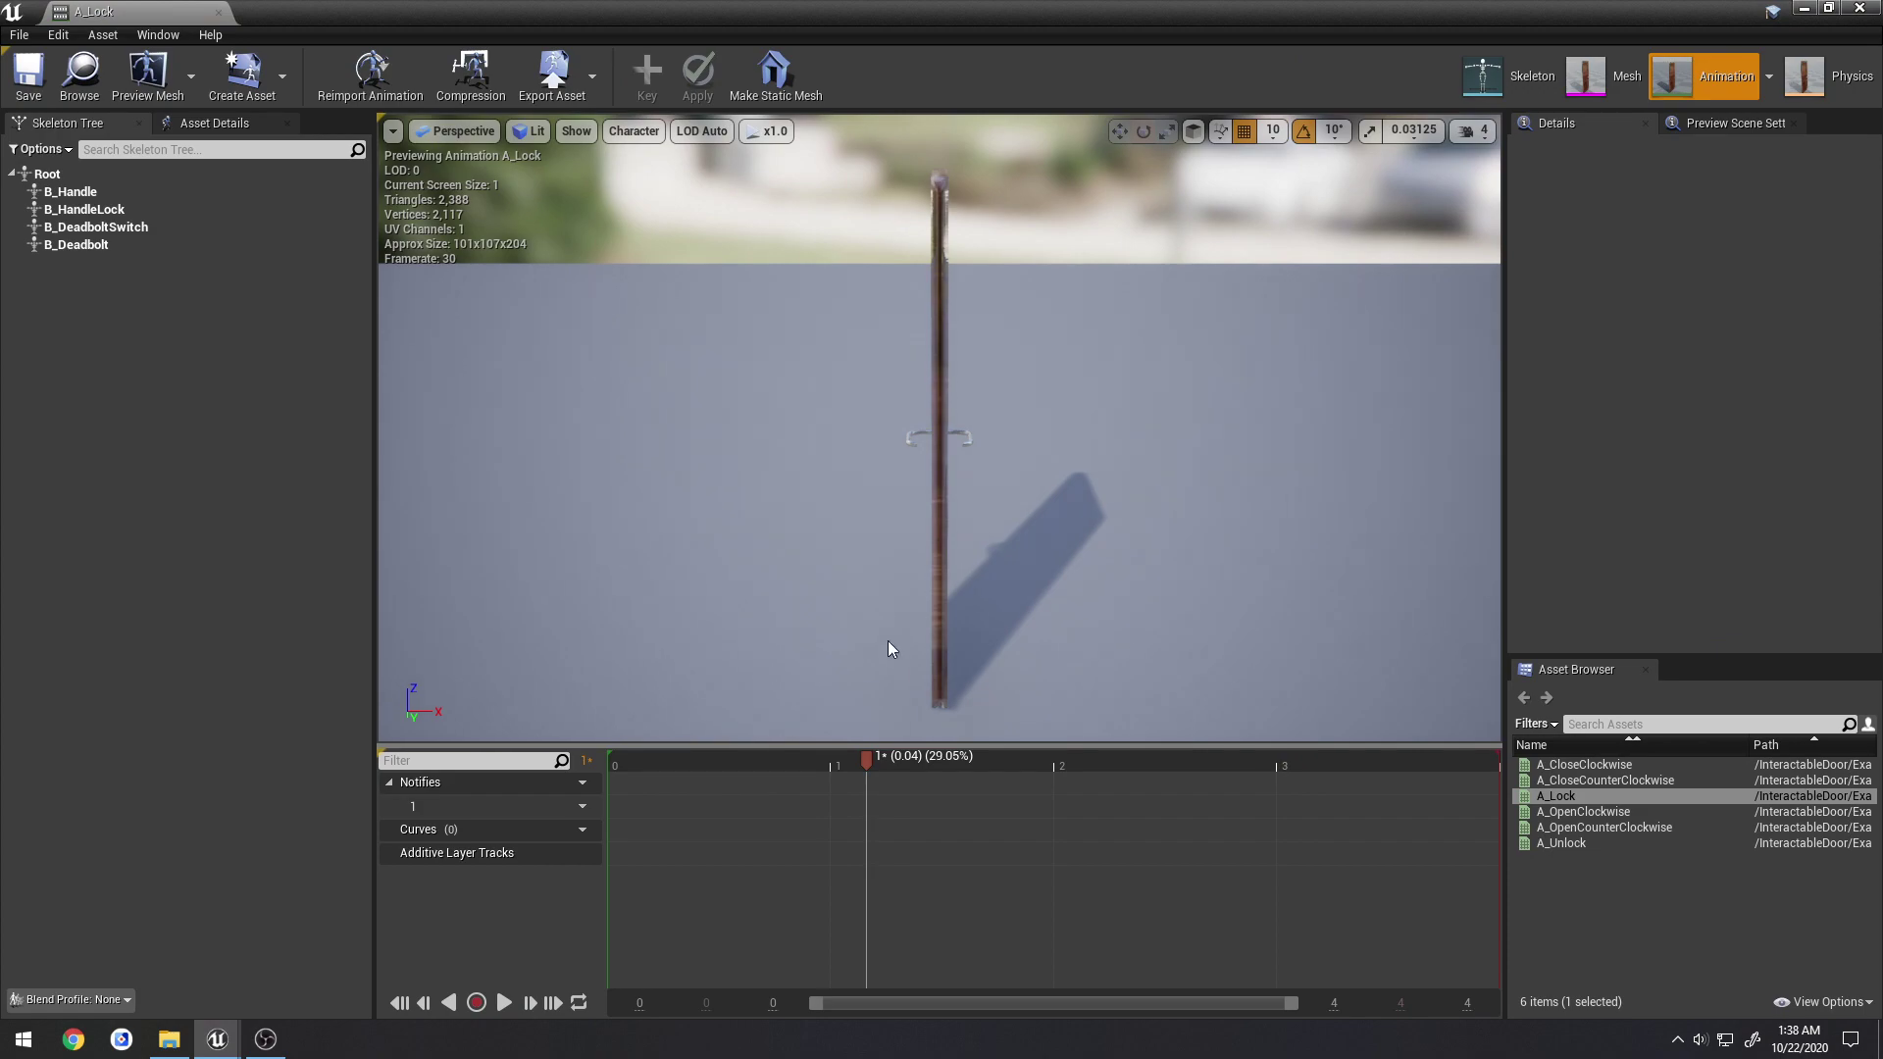
right_click_drag(888, 643, 589, 554)
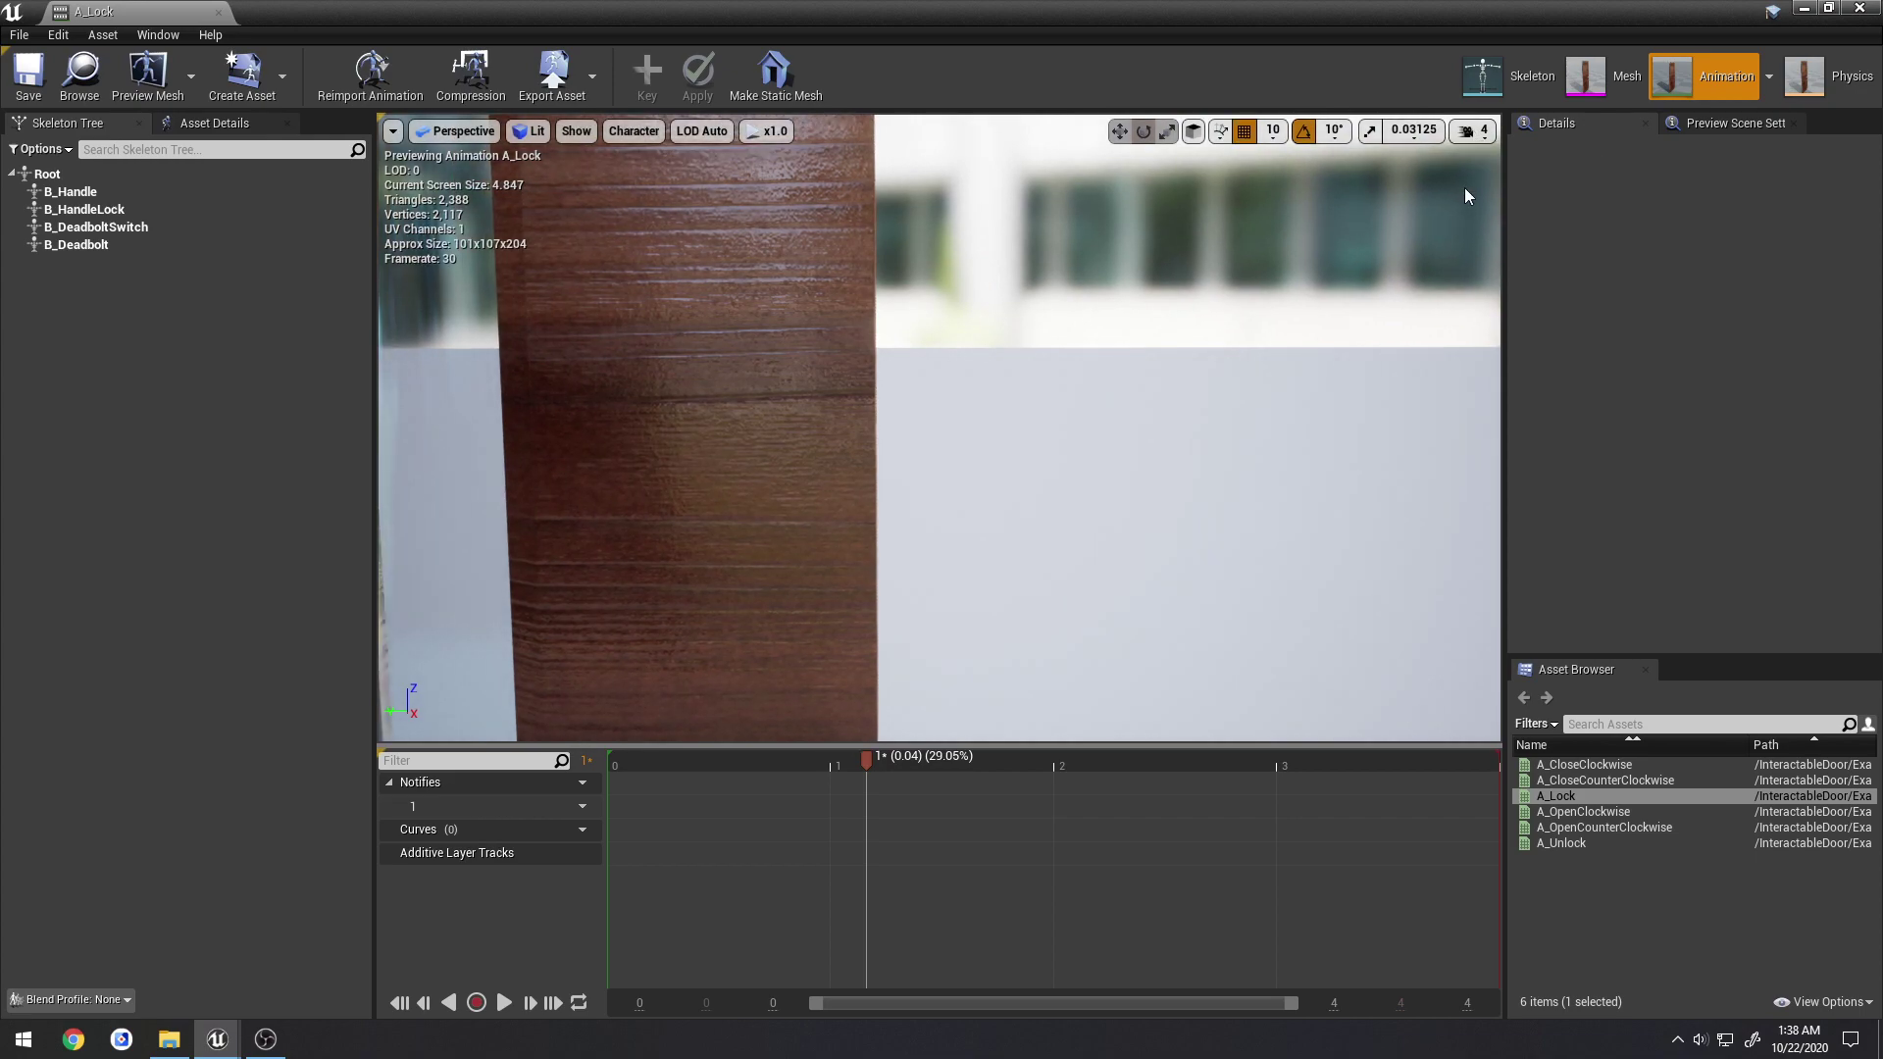
left_click(1466, 137)
left_click(1493, 180)
right_click_drag(1437, 211, 1273, 383)
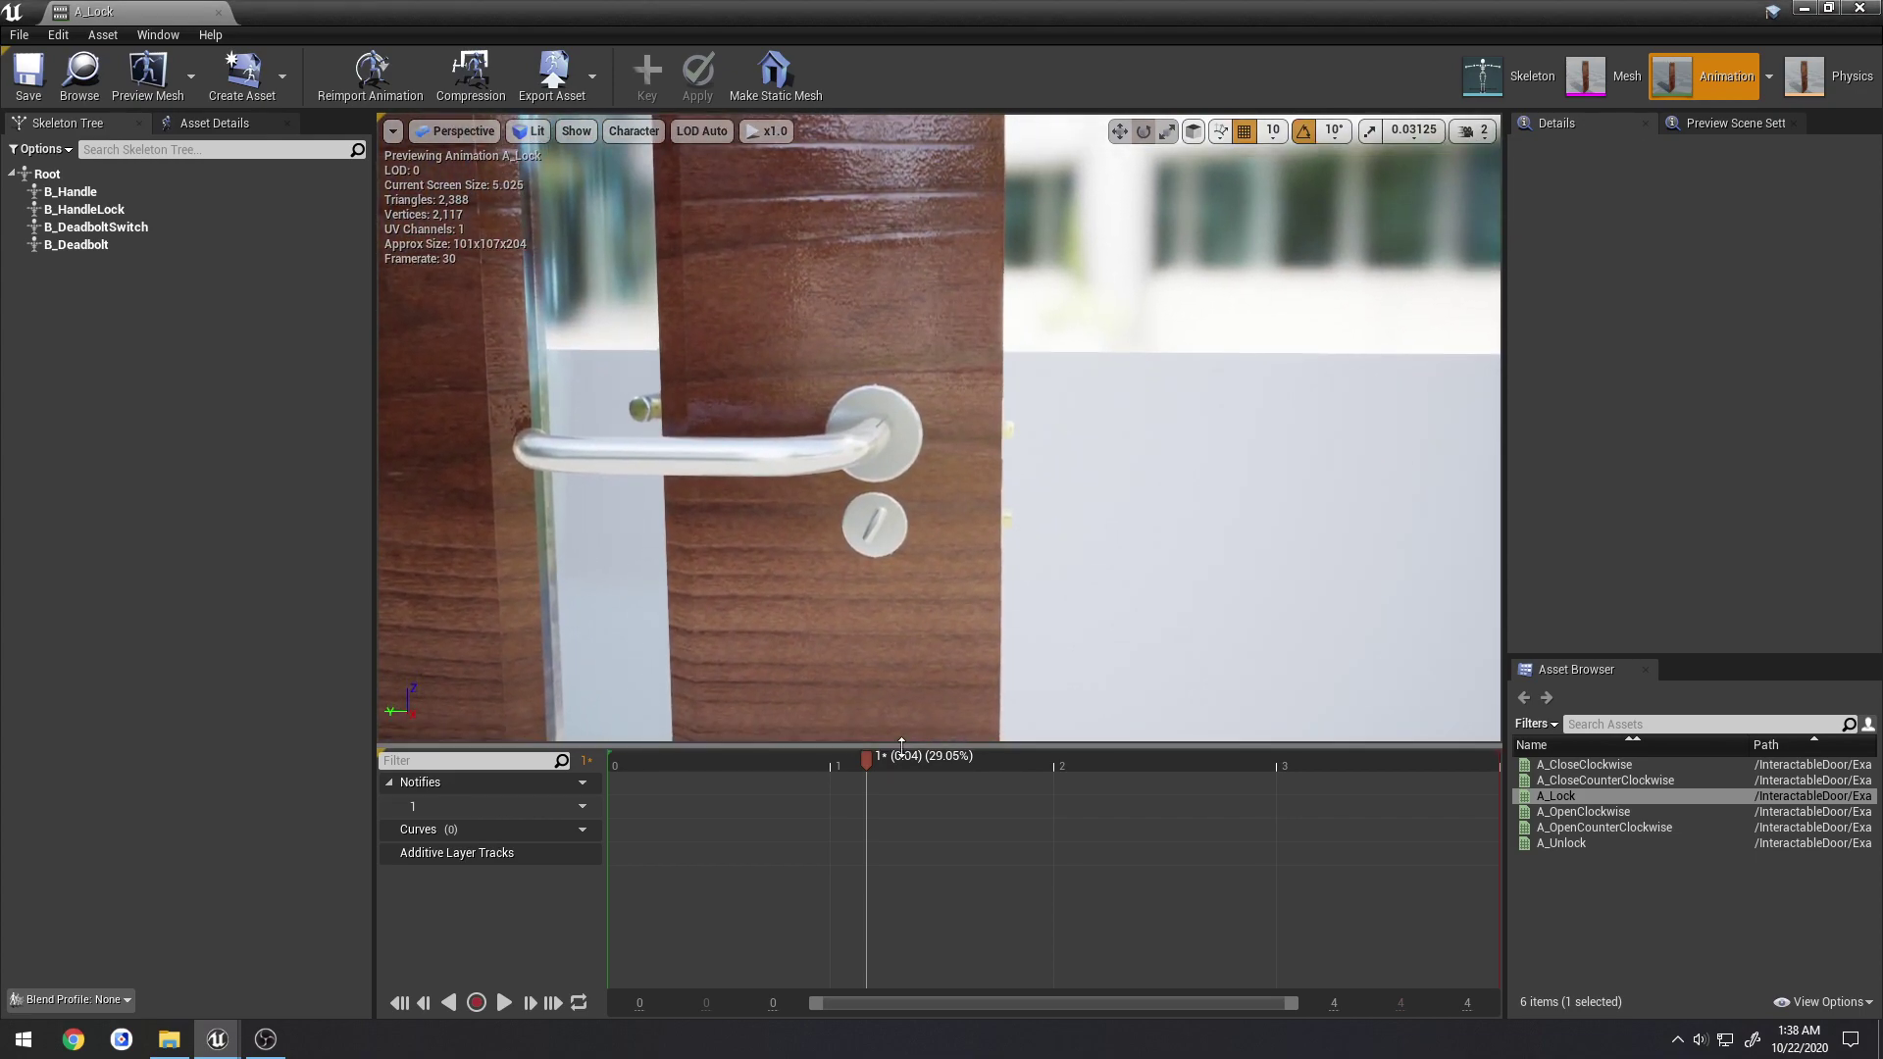
Add a Play Sound notify at the start of the A_Lock animation's timeline and select it
left_click_drag(883, 761, 558, 765)
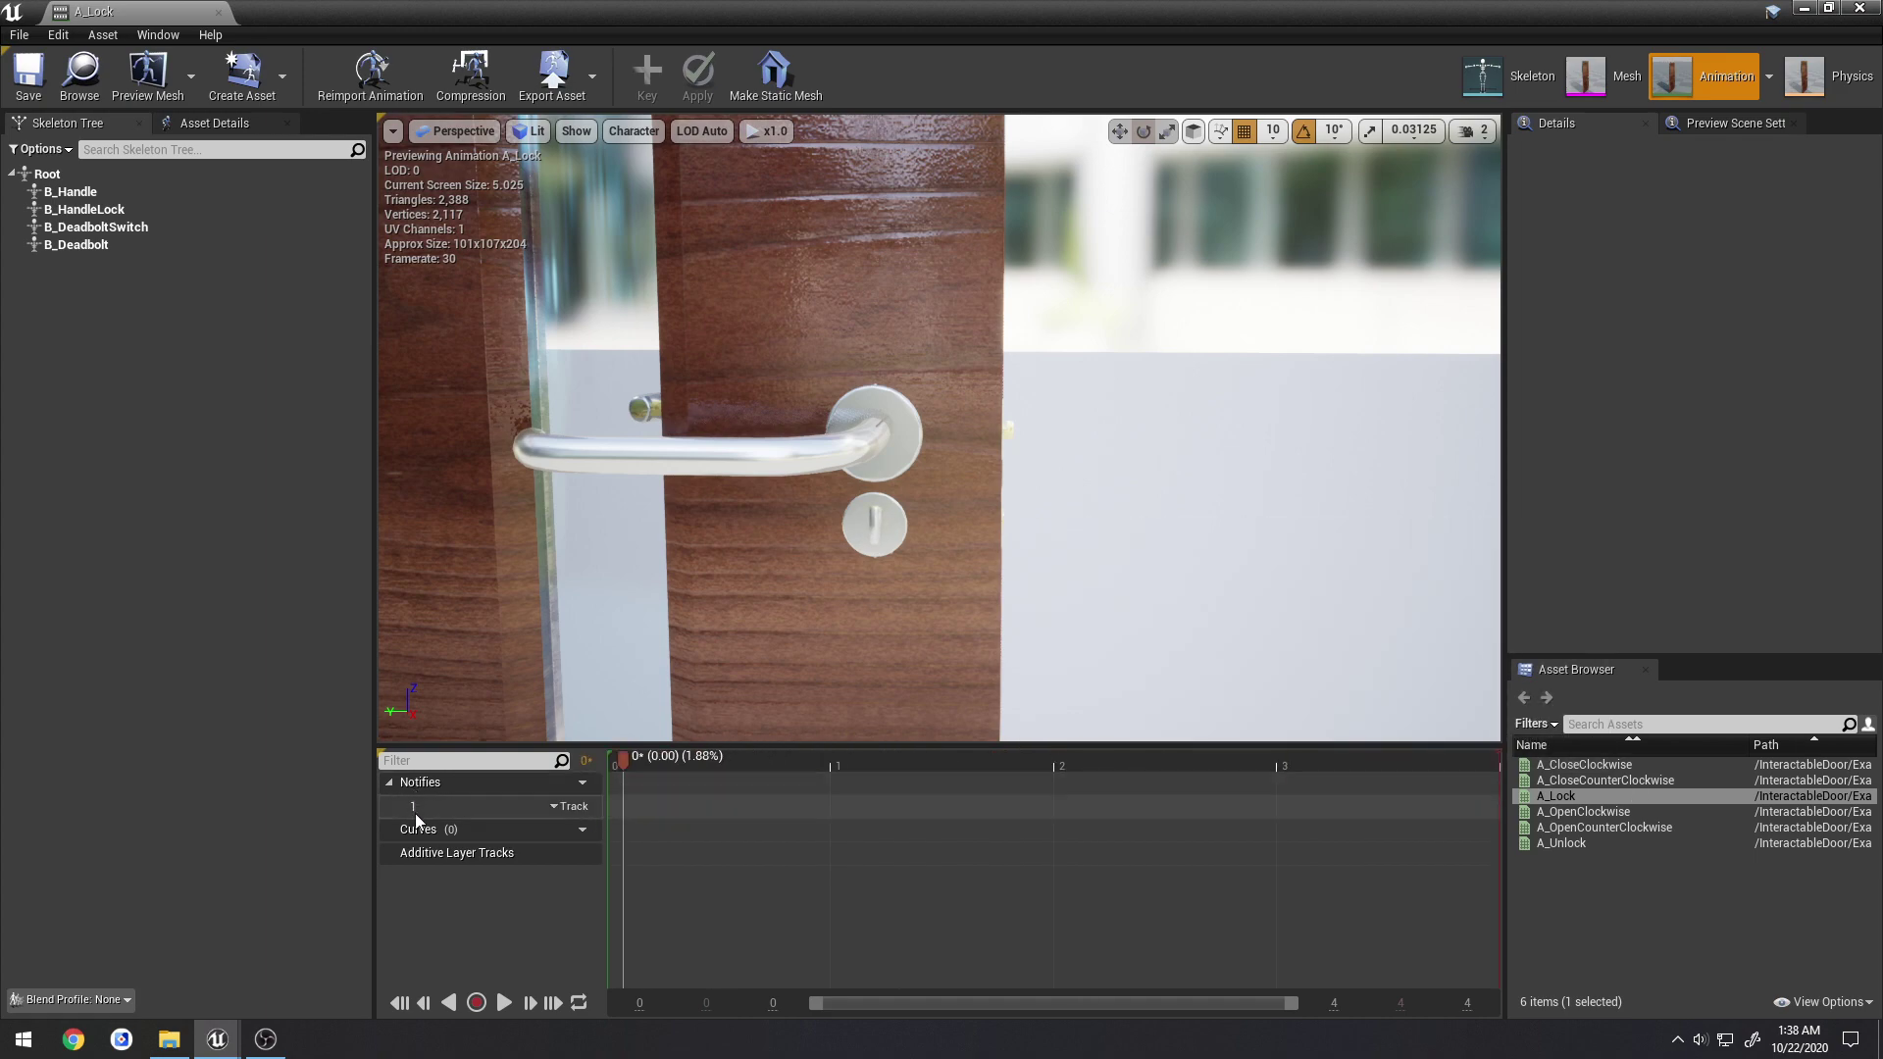
right_click(634, 814)
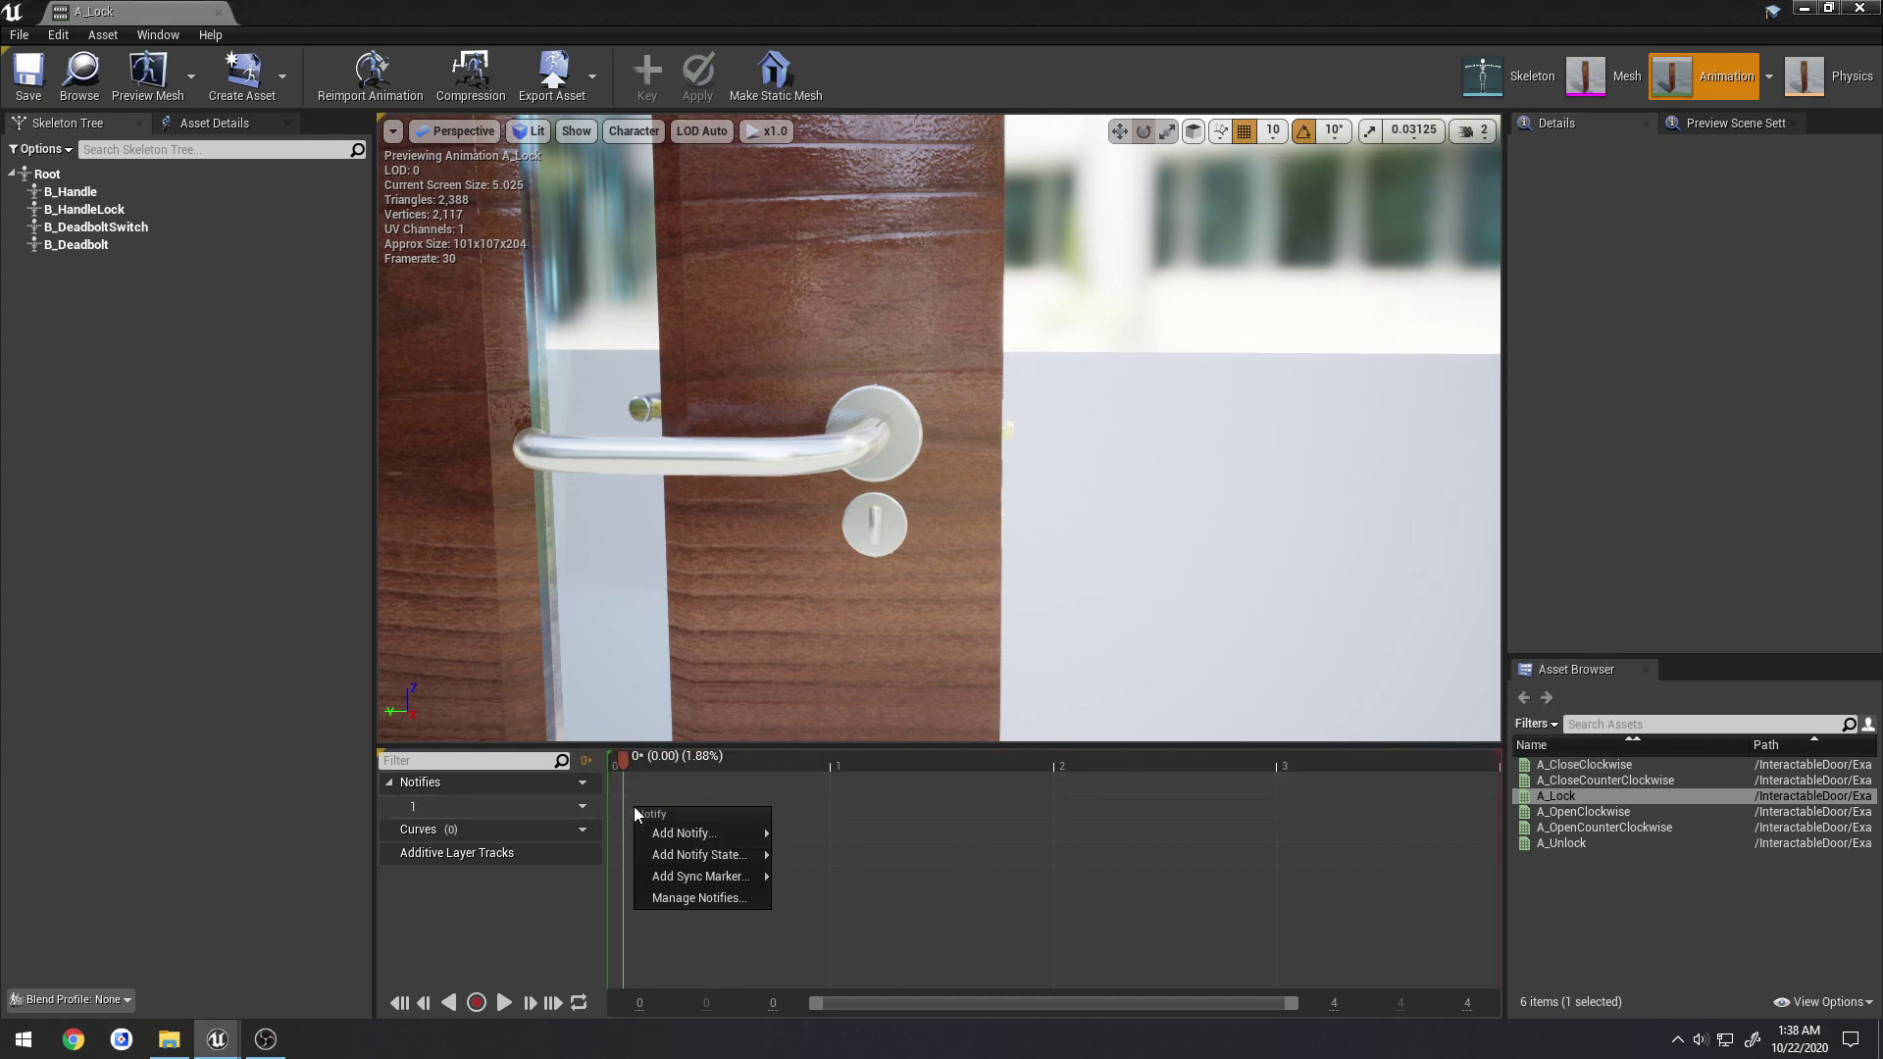
mouse_move(715, 836)
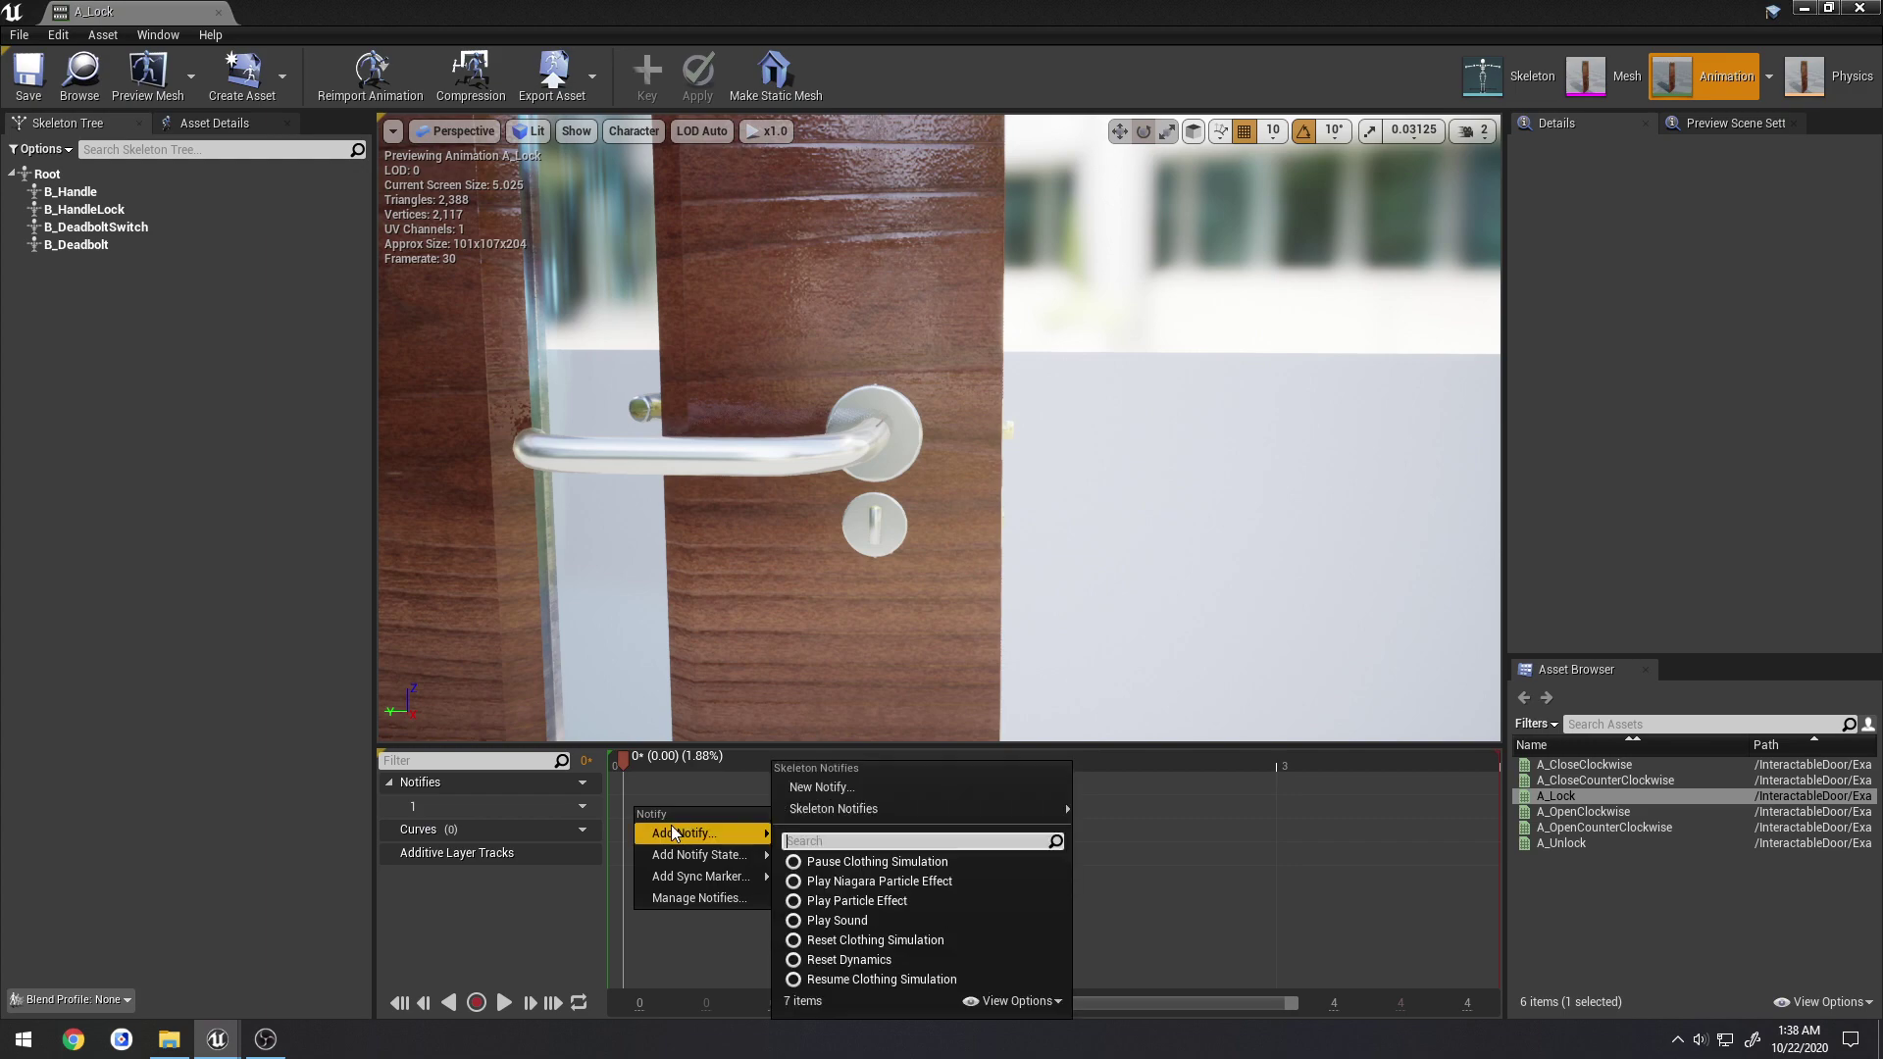
left_click(837, 920)
left_click(652, 808)
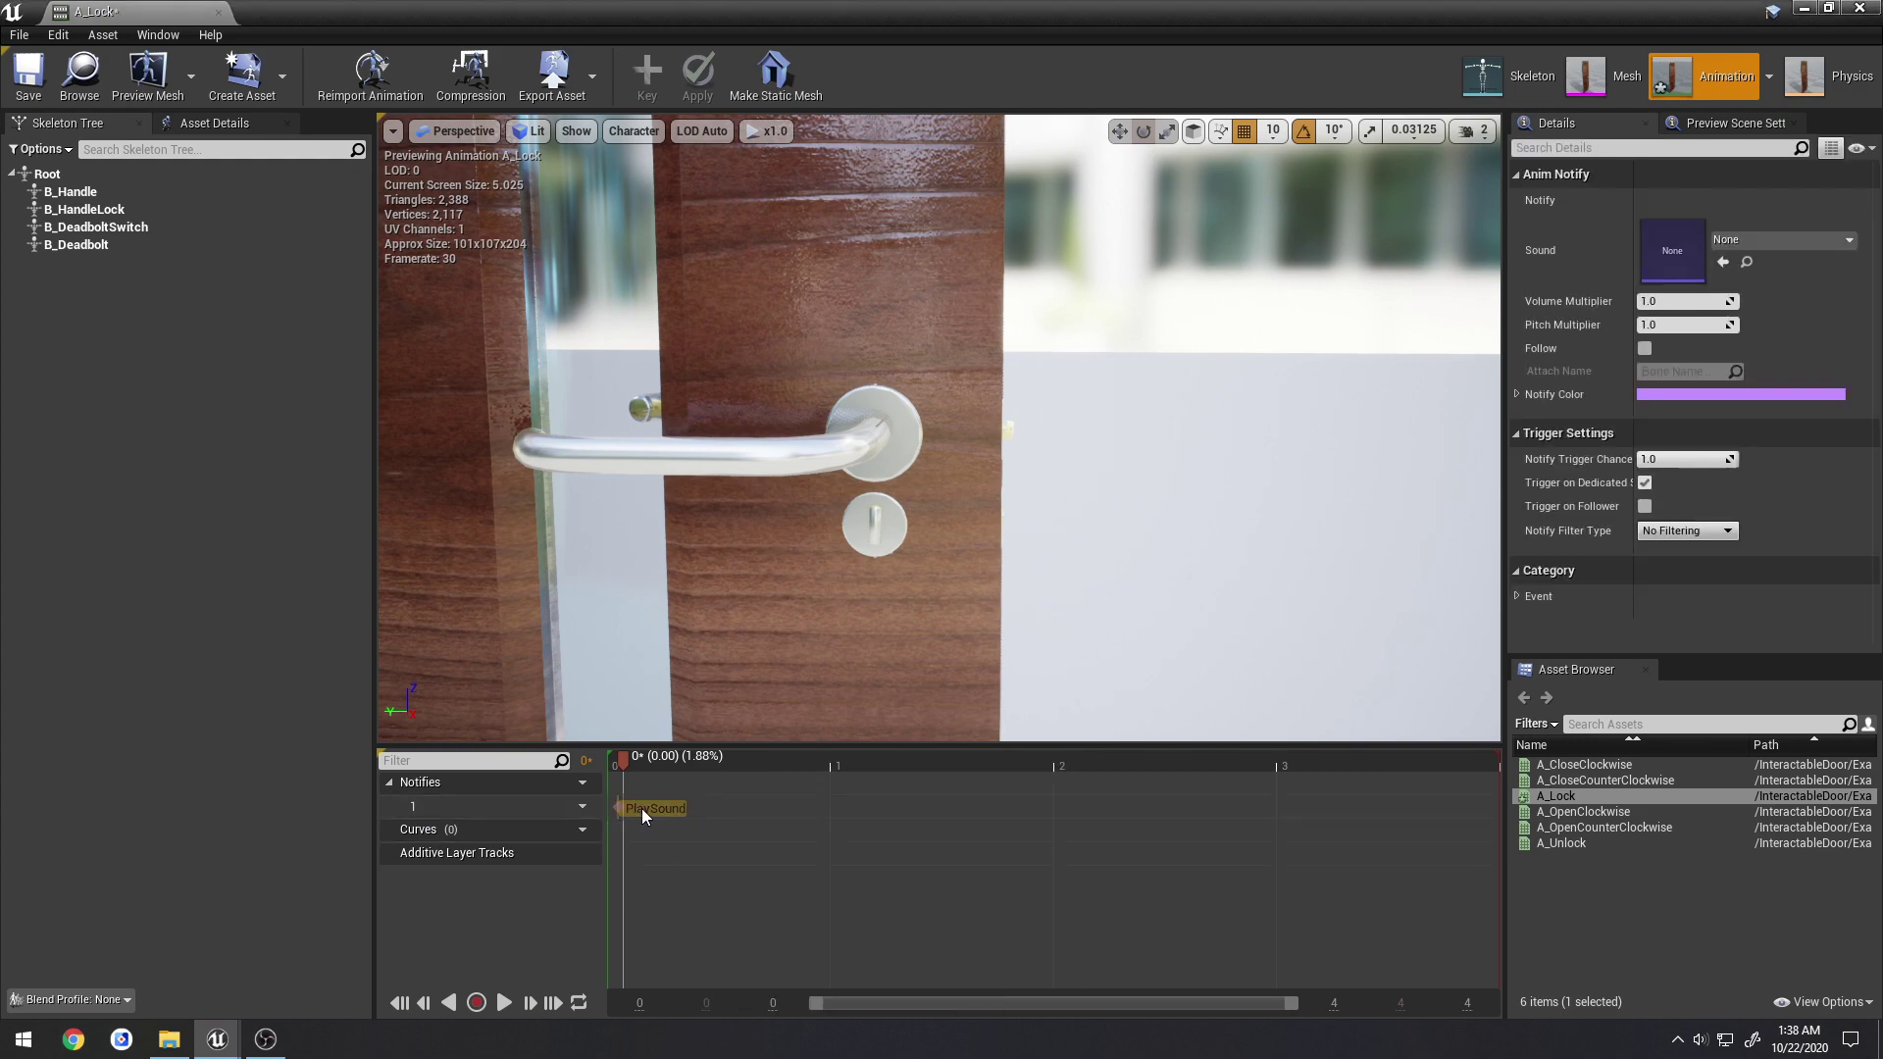
Assign the Door_Lock_Cue sound to the Play Sound notify and preview the animation
left_click(1760, 240)
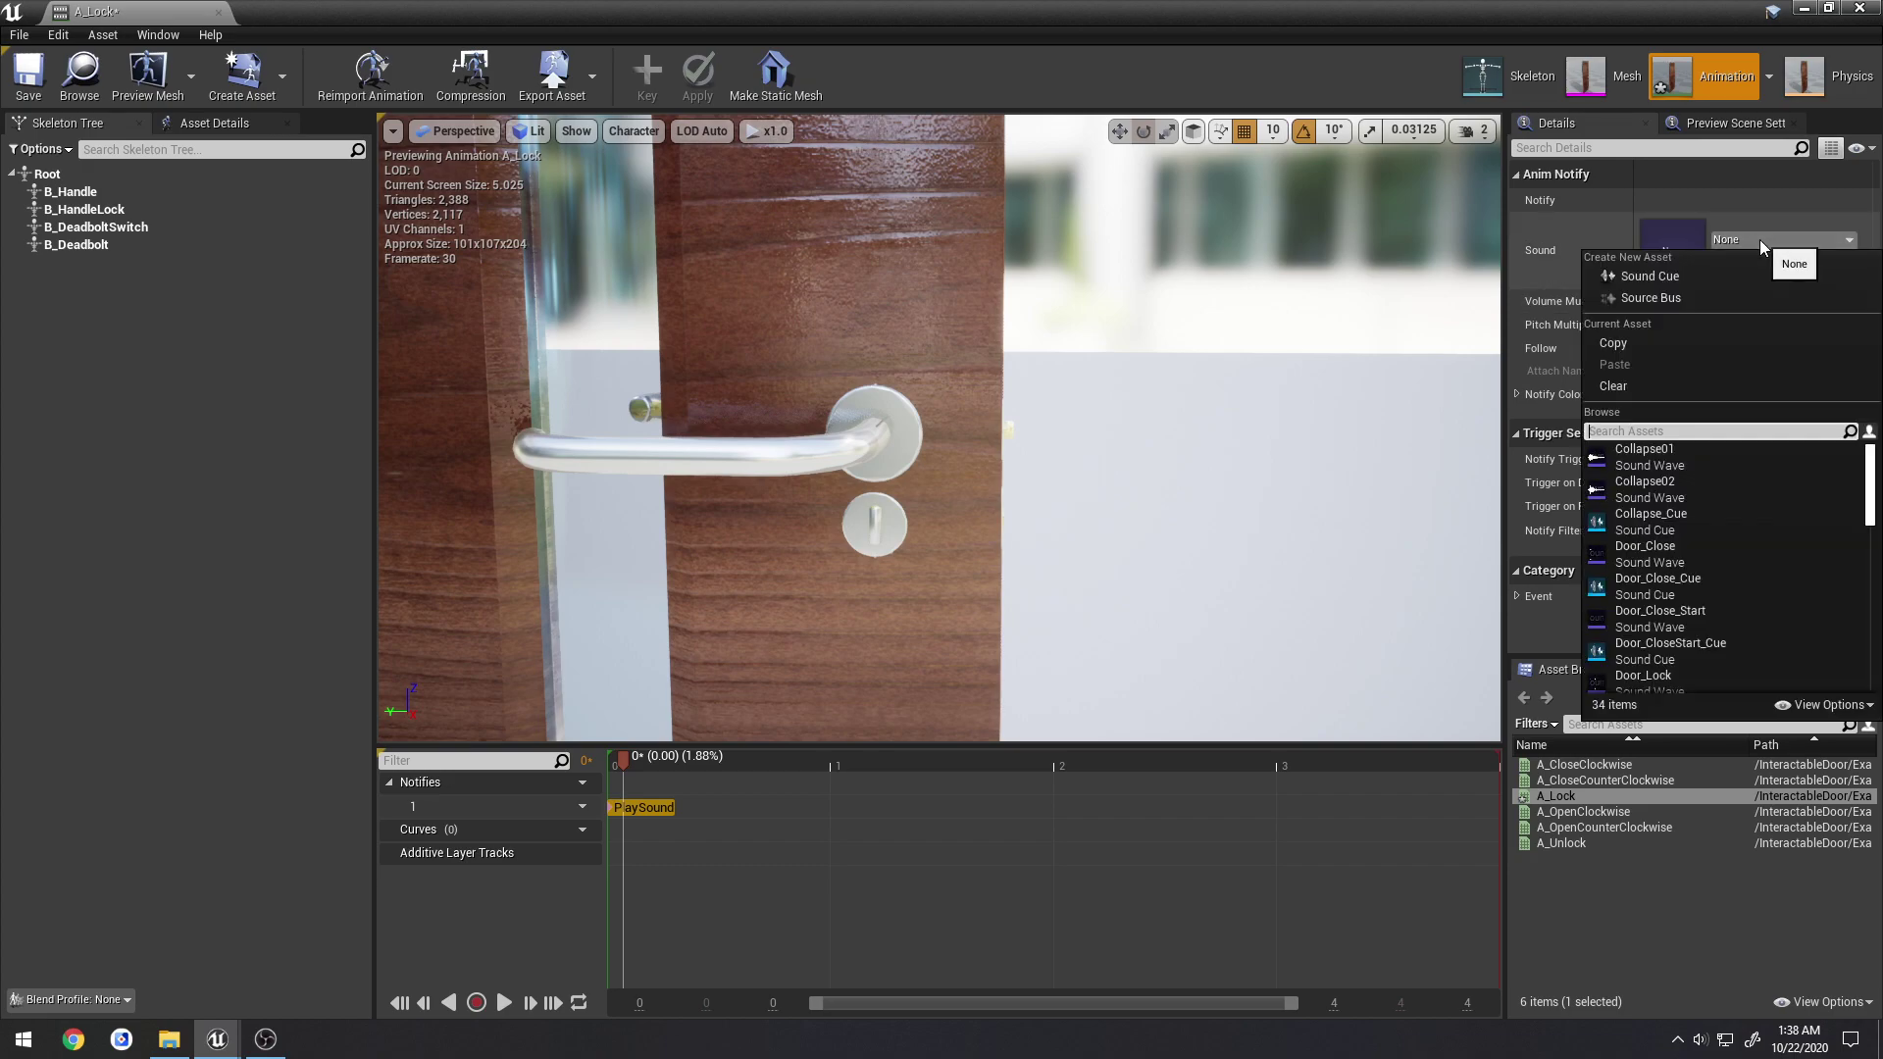
type("lock")
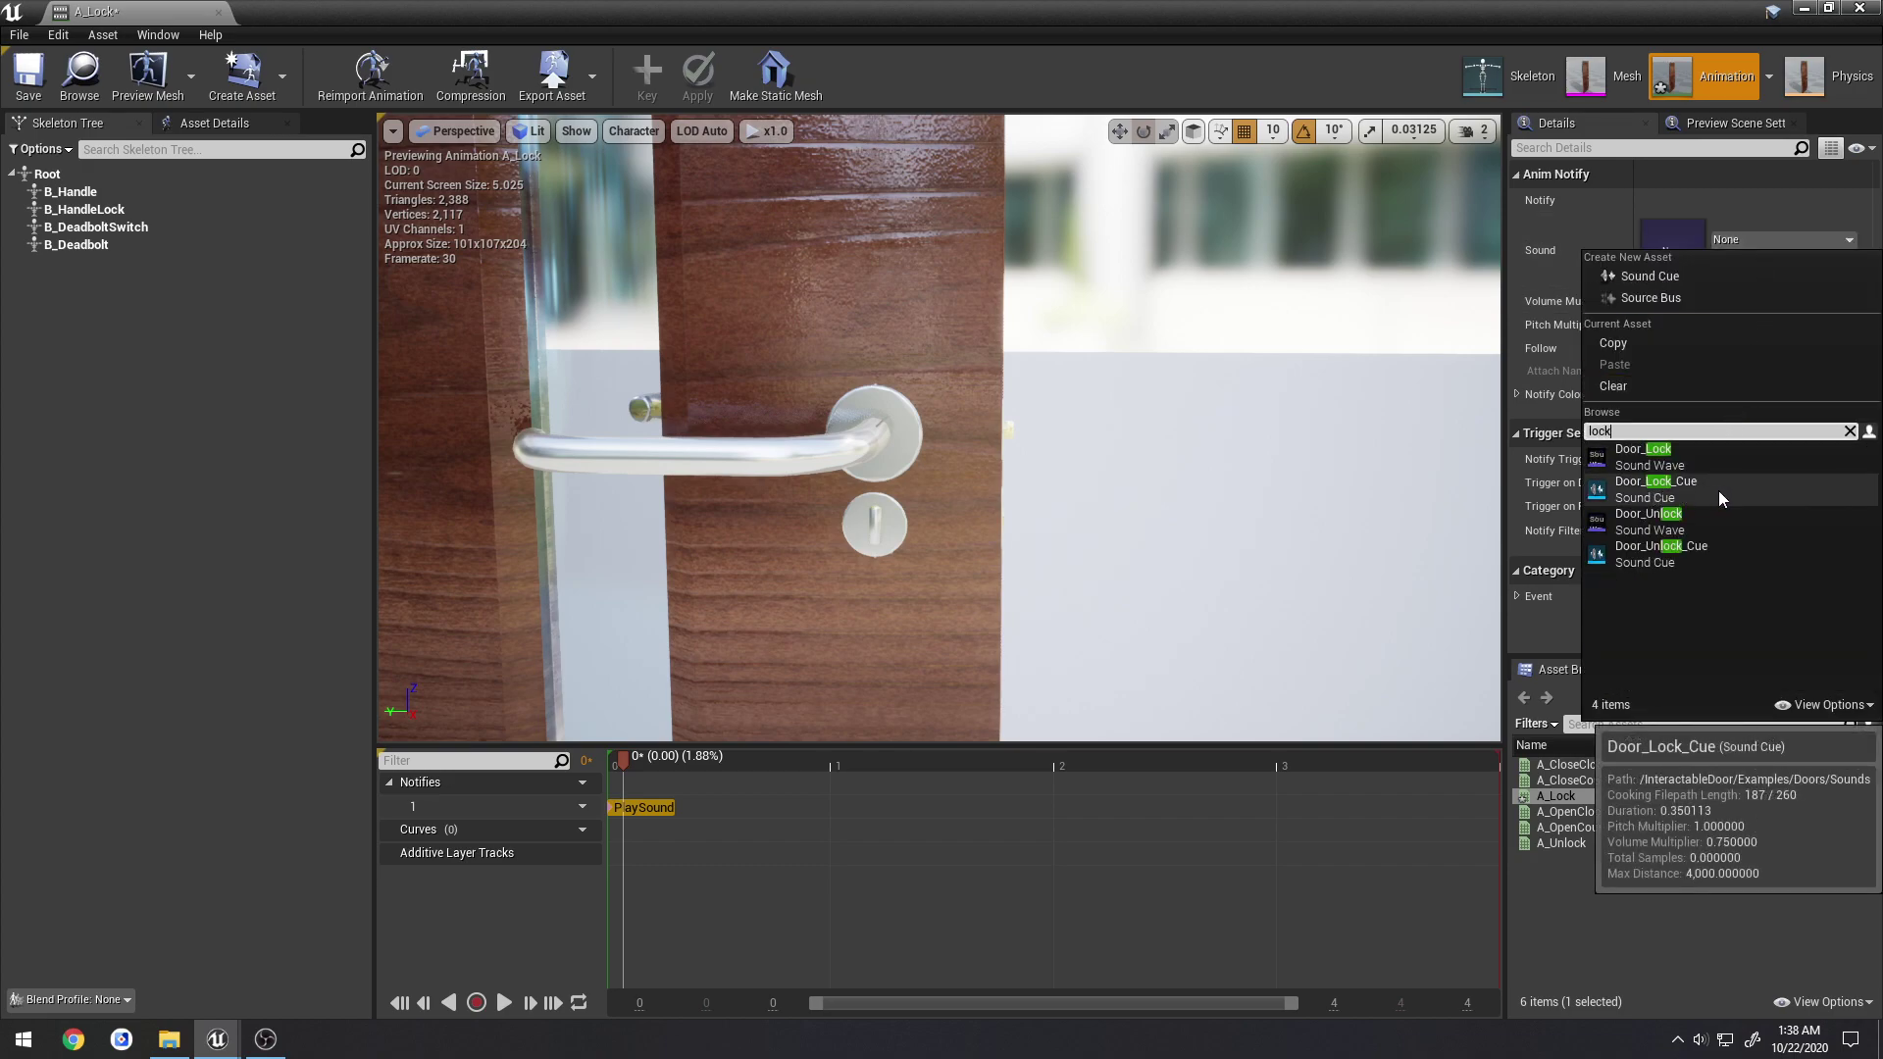
left_click(1719, 491)
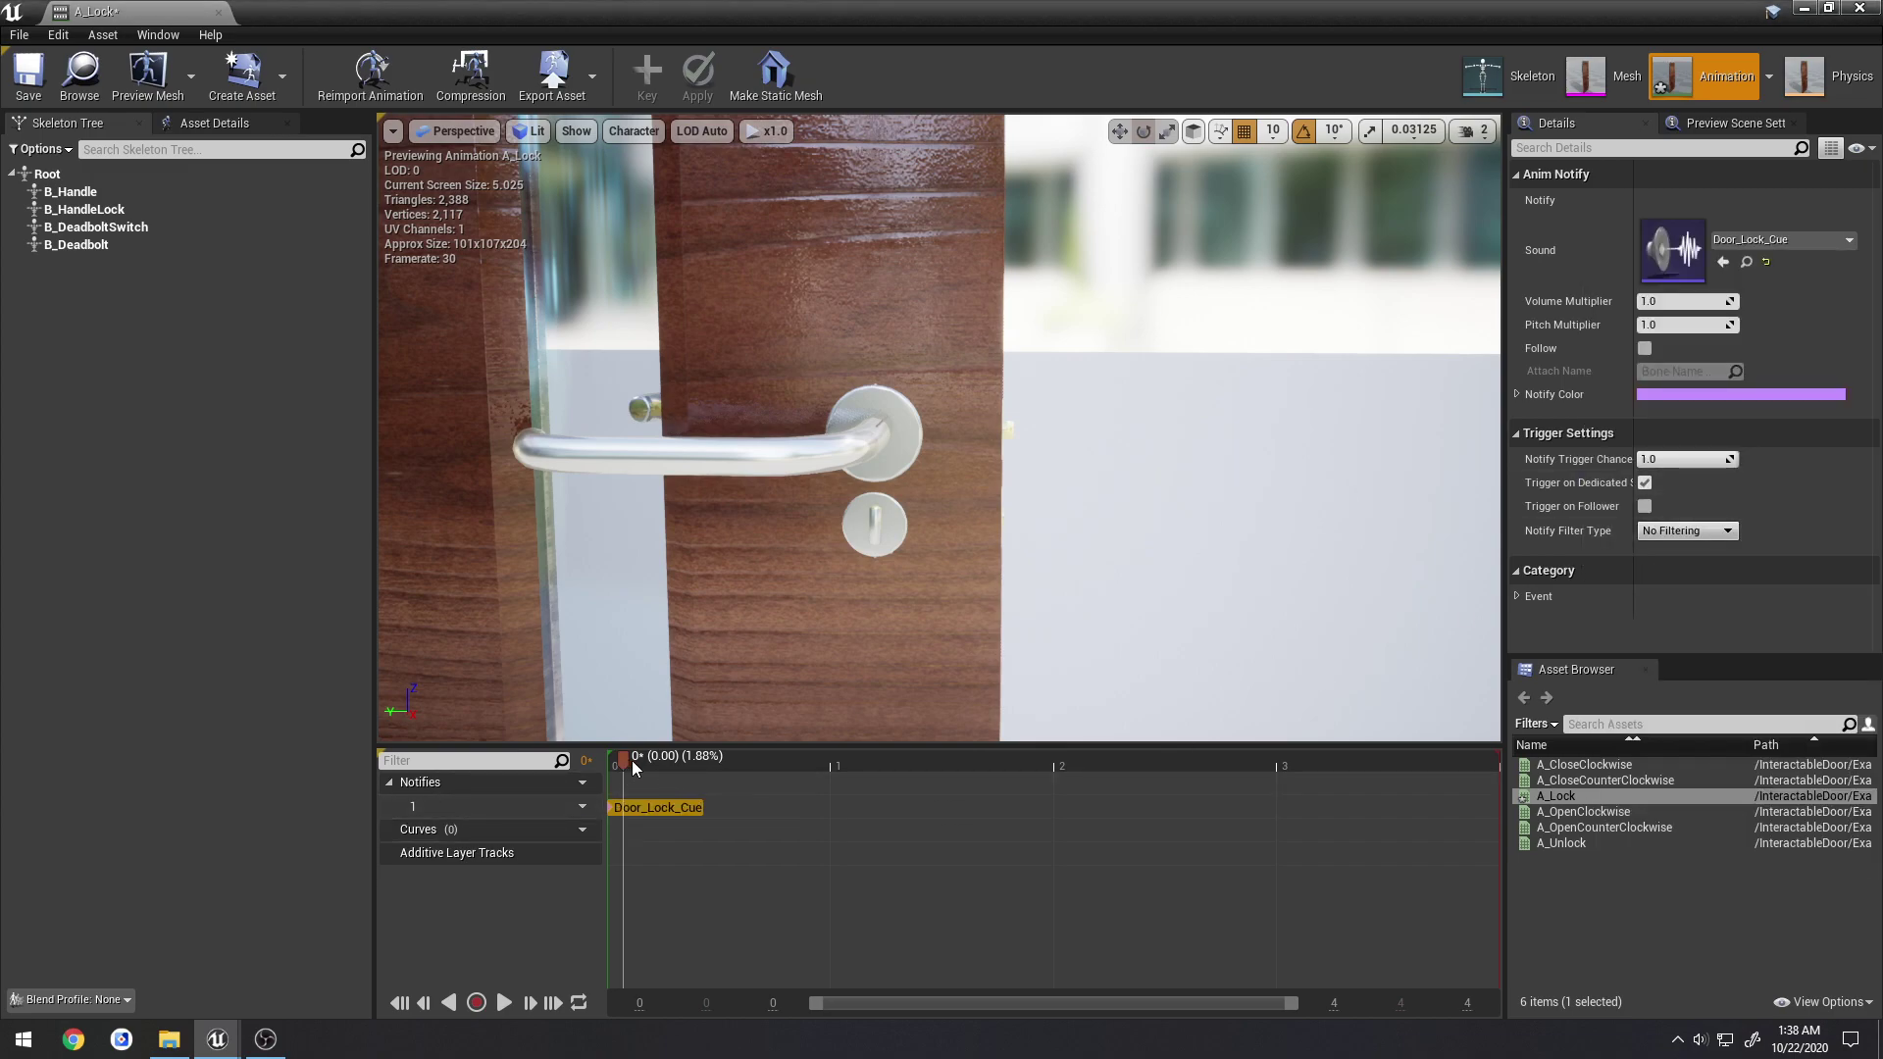
key("space")
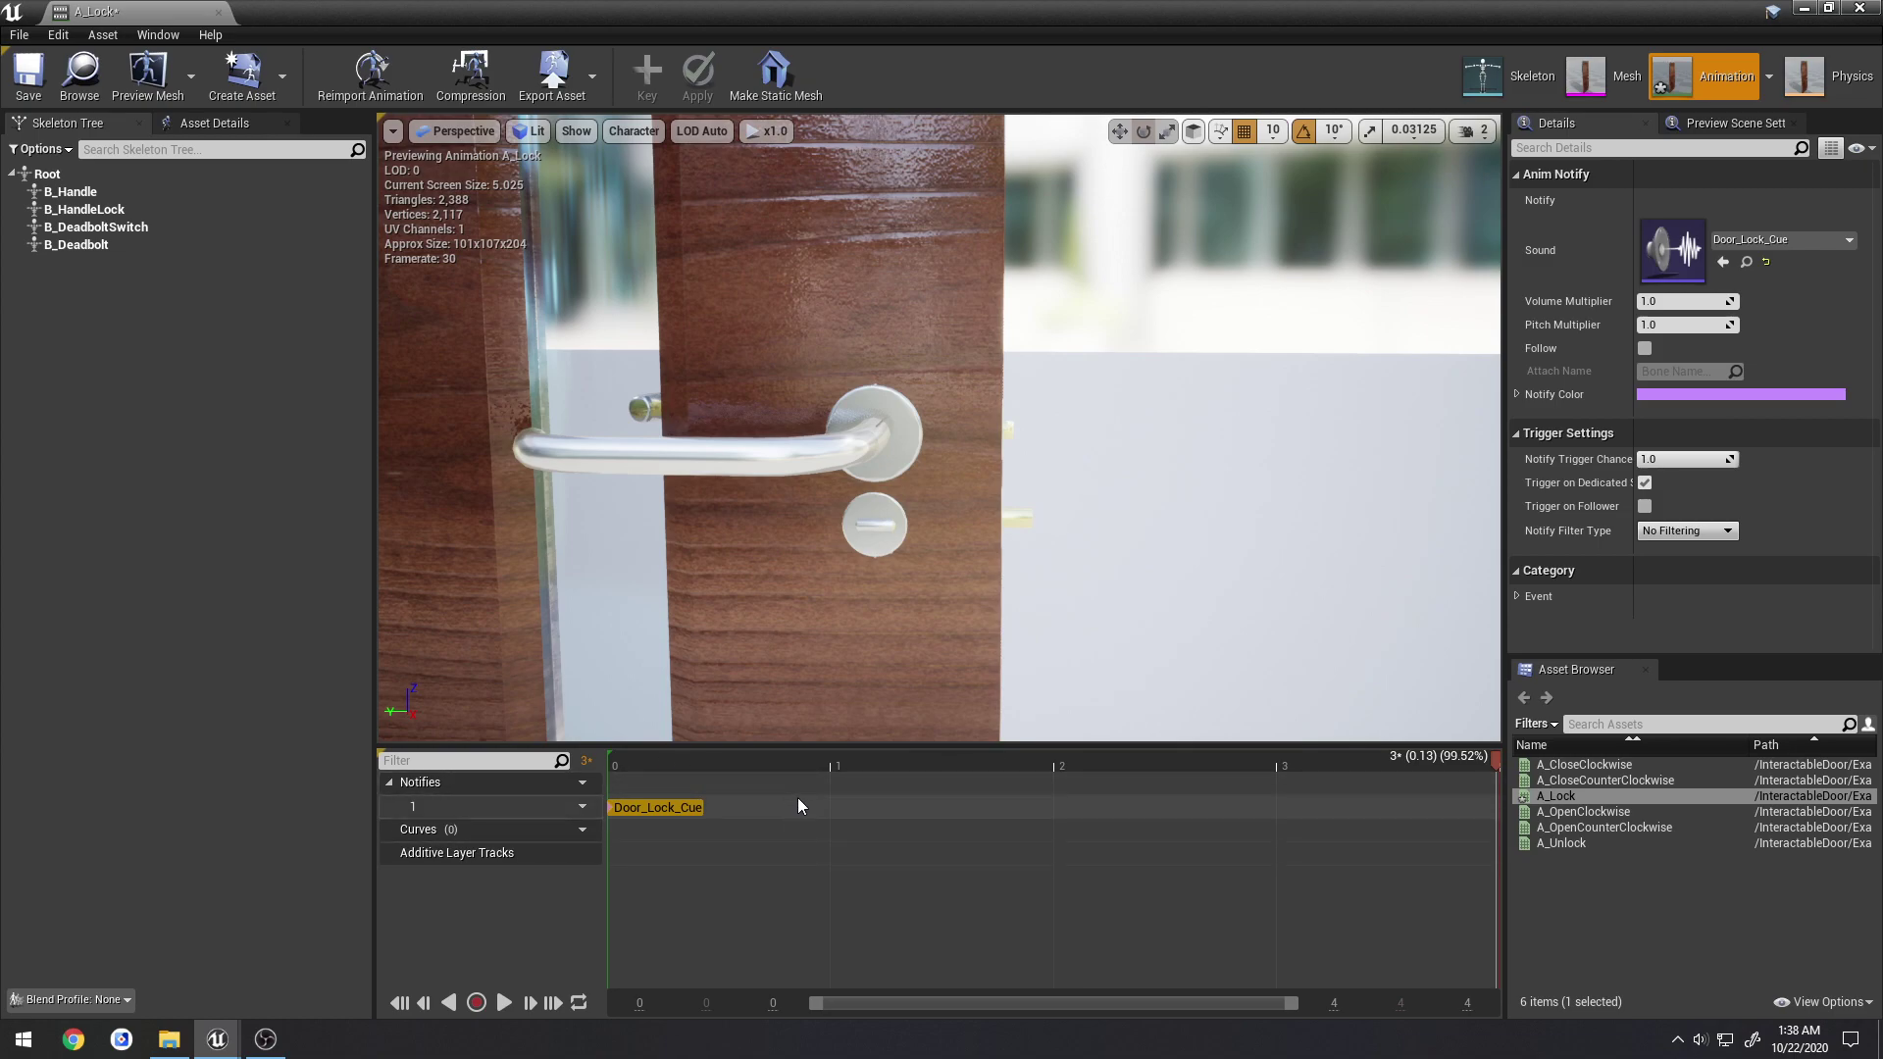
Dock the A_Lock editor beside the BP_Door editor and save the animation
left_click_drag(114, 12, 438, 12)
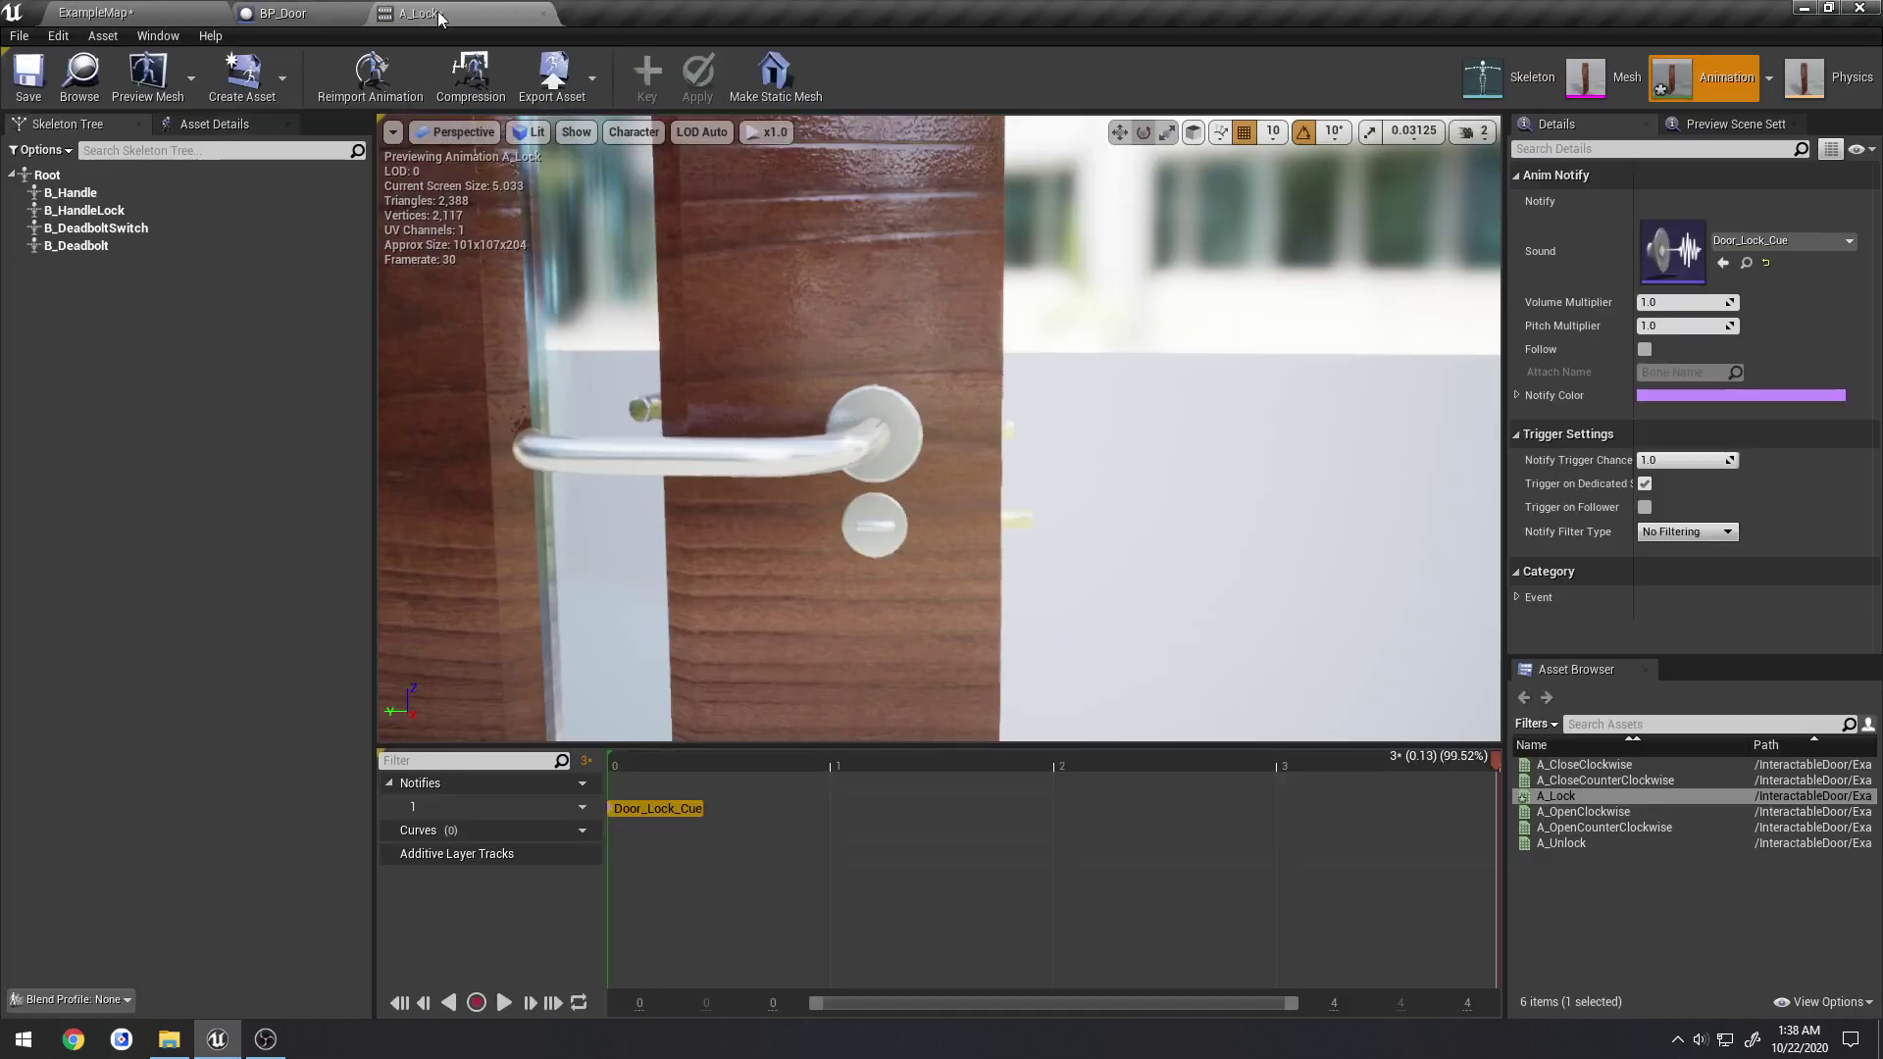
left_click(168, 9)
left_click(498, 9)
left_click(32, 78)
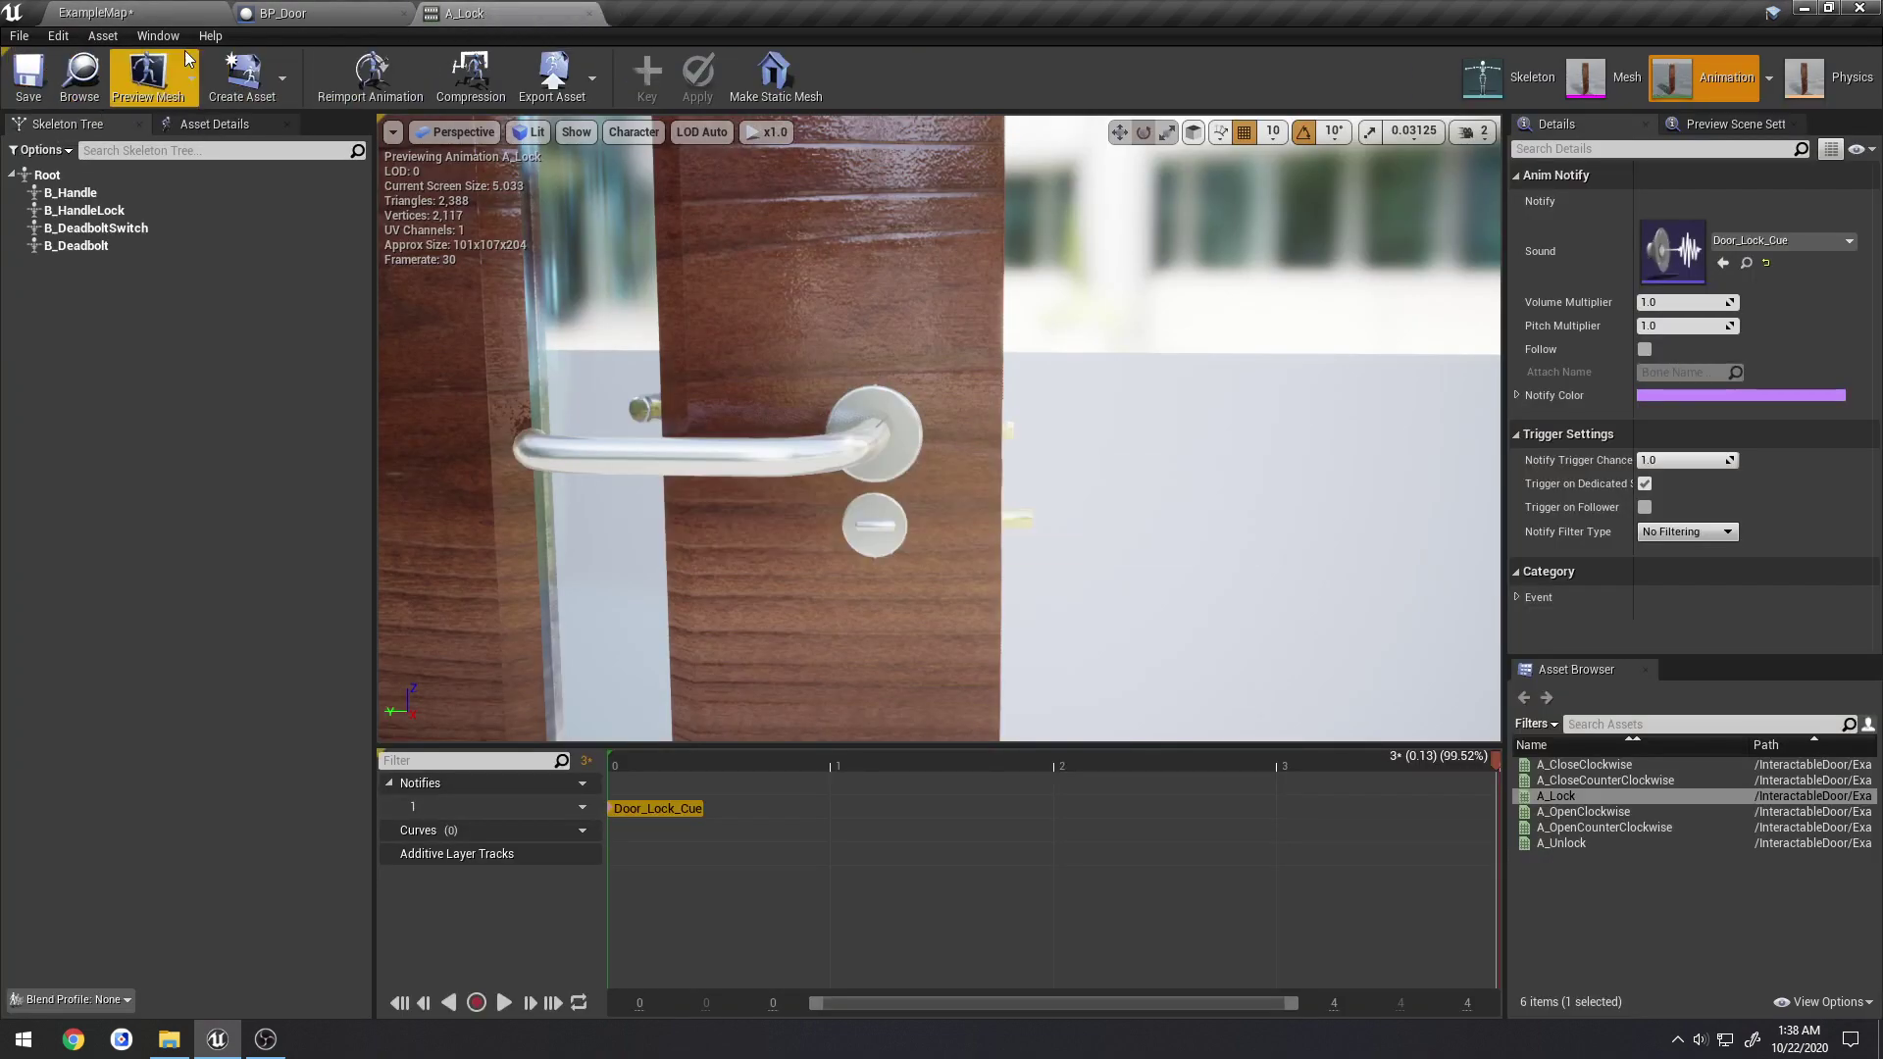
Disconnect the Locked output from its Play Sound node in BP_Door's Event Graph, compile, and compare the graph with A_Lock's sound notify
left_click(338, 13)
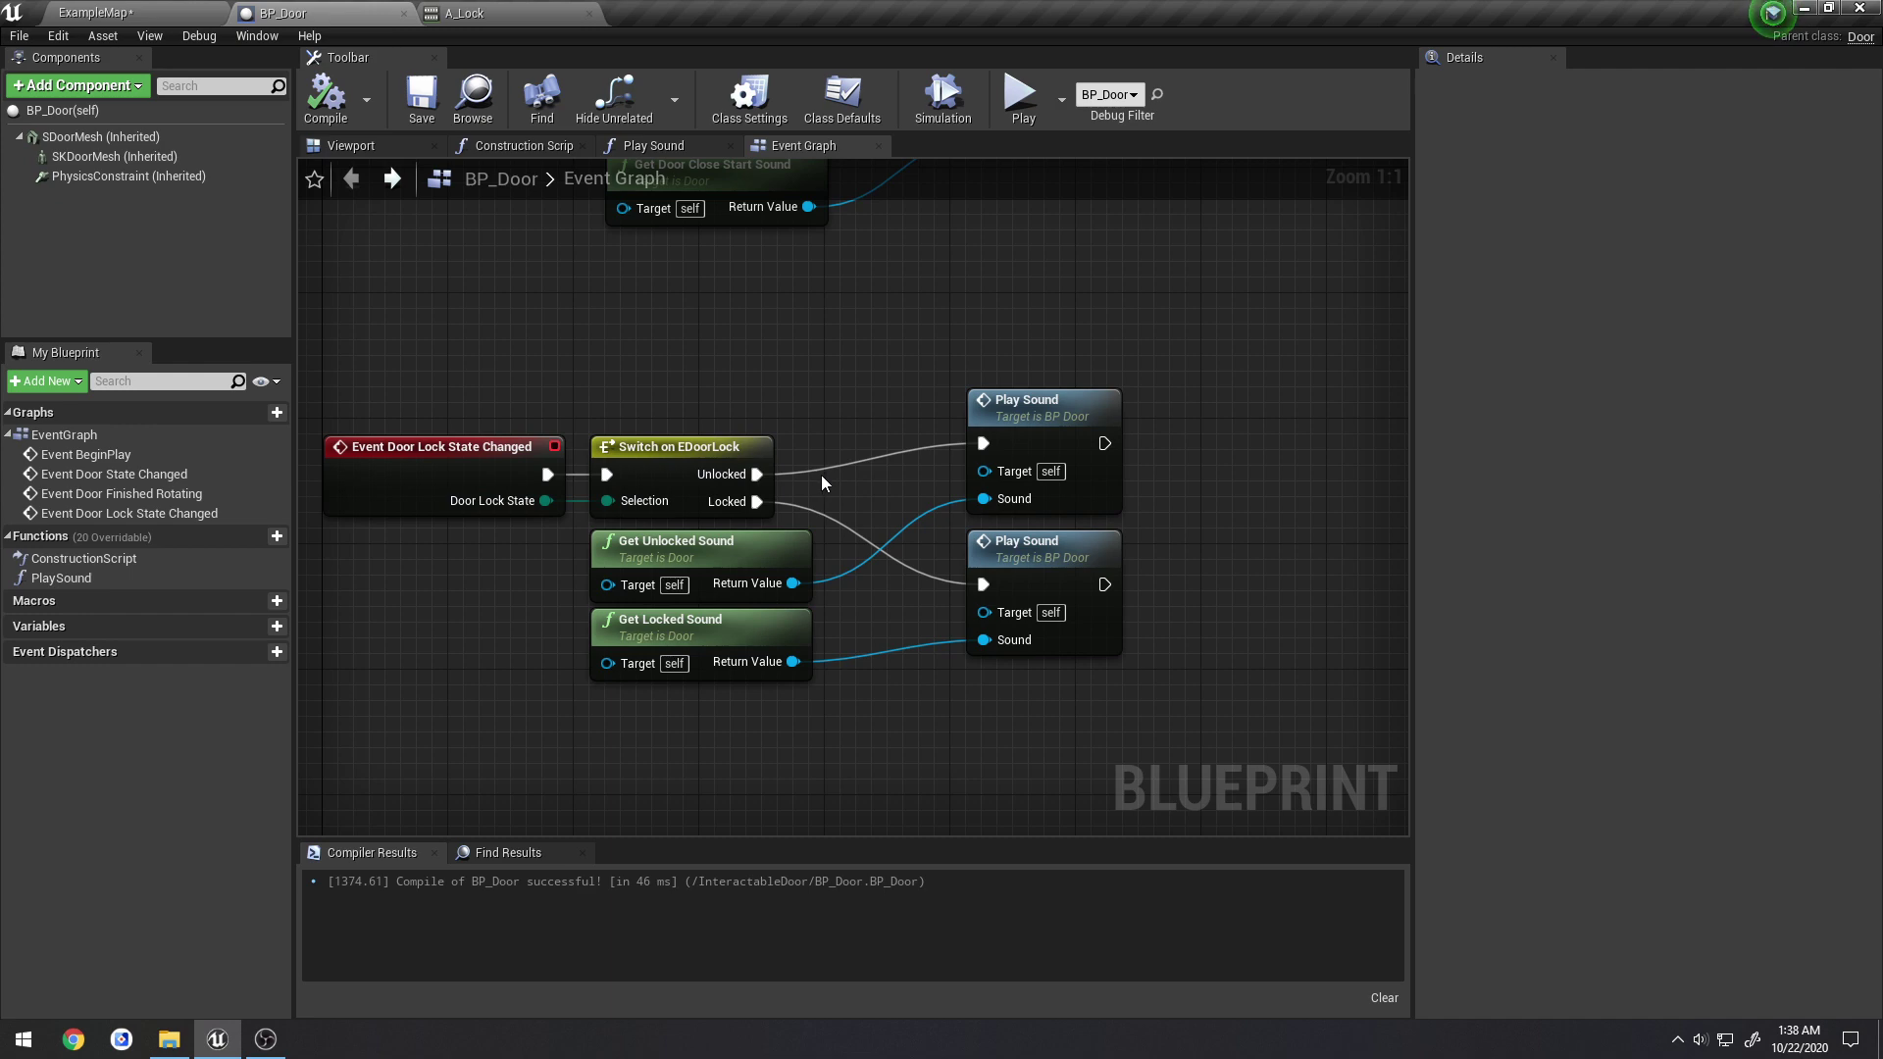
left_click(785, 502, "alt")
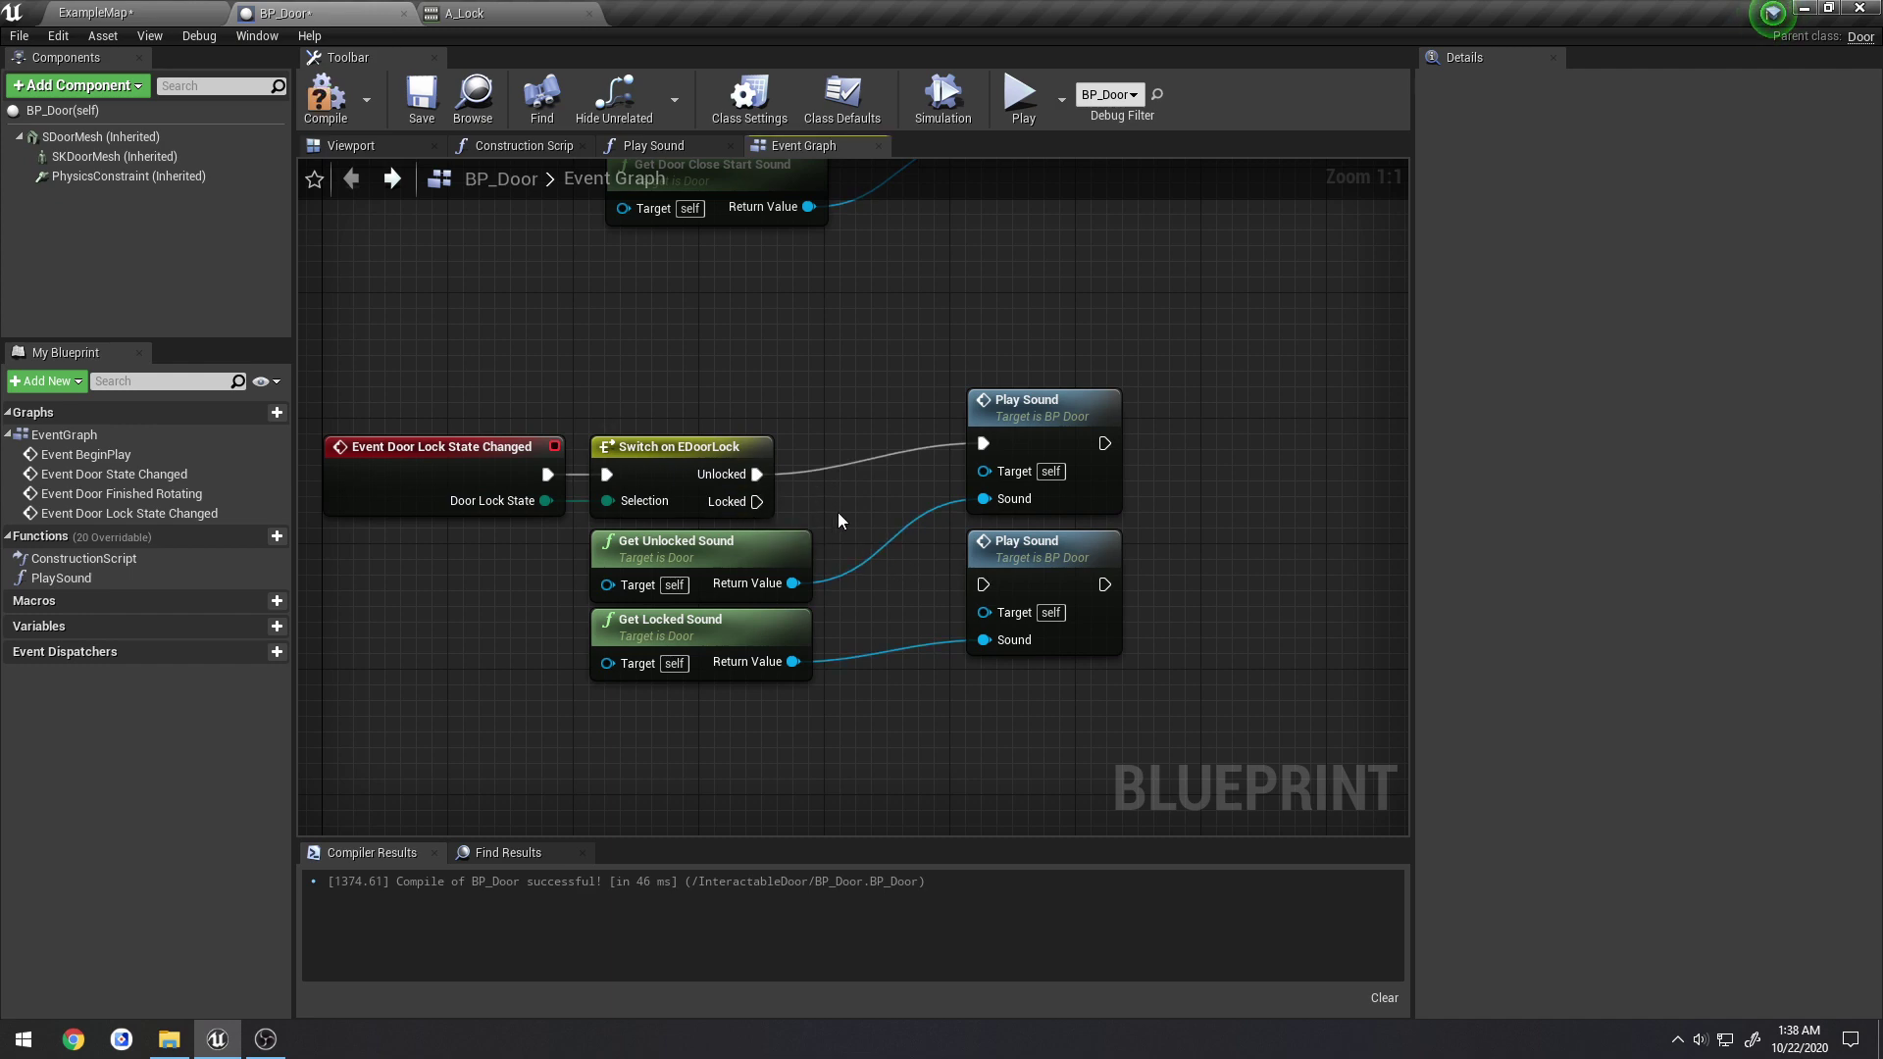
left_click(326, 103)
left_click(489, 14)
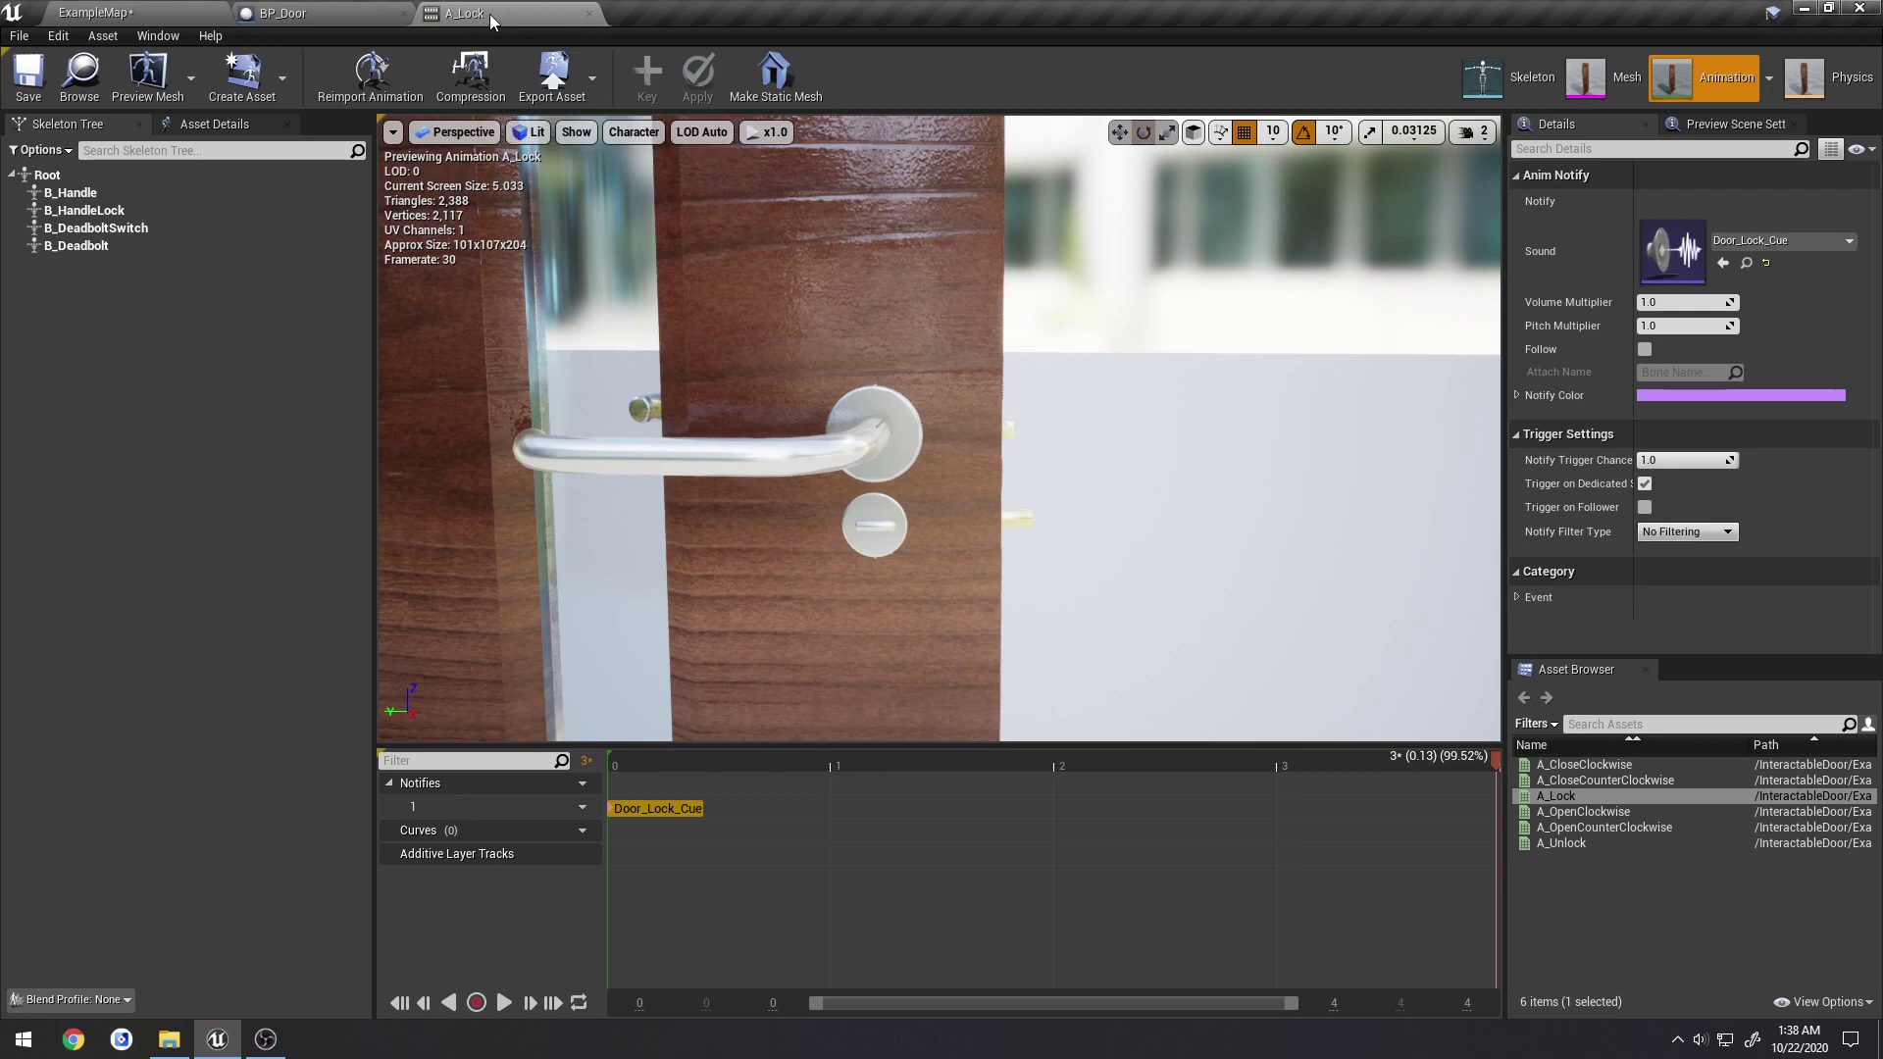
left_click(294, 13)
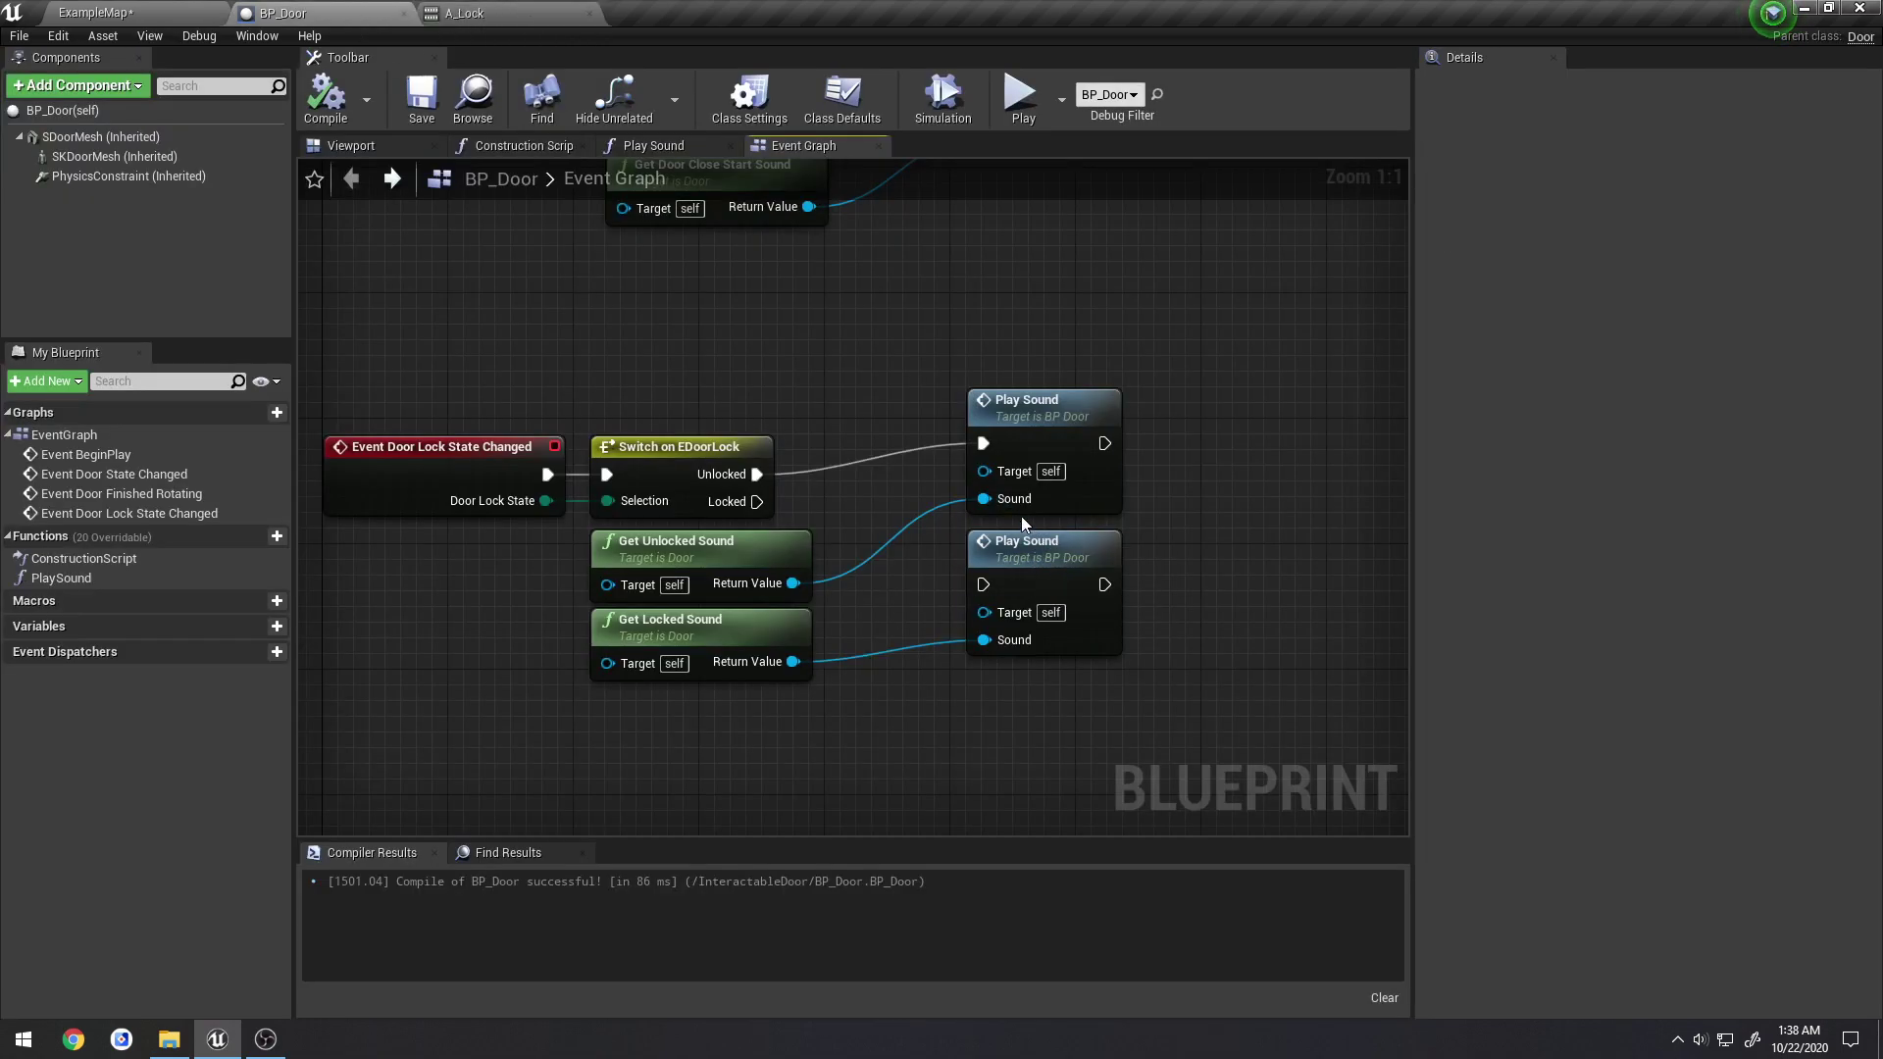
left_click(1020, 401)
left_click(489, 14)
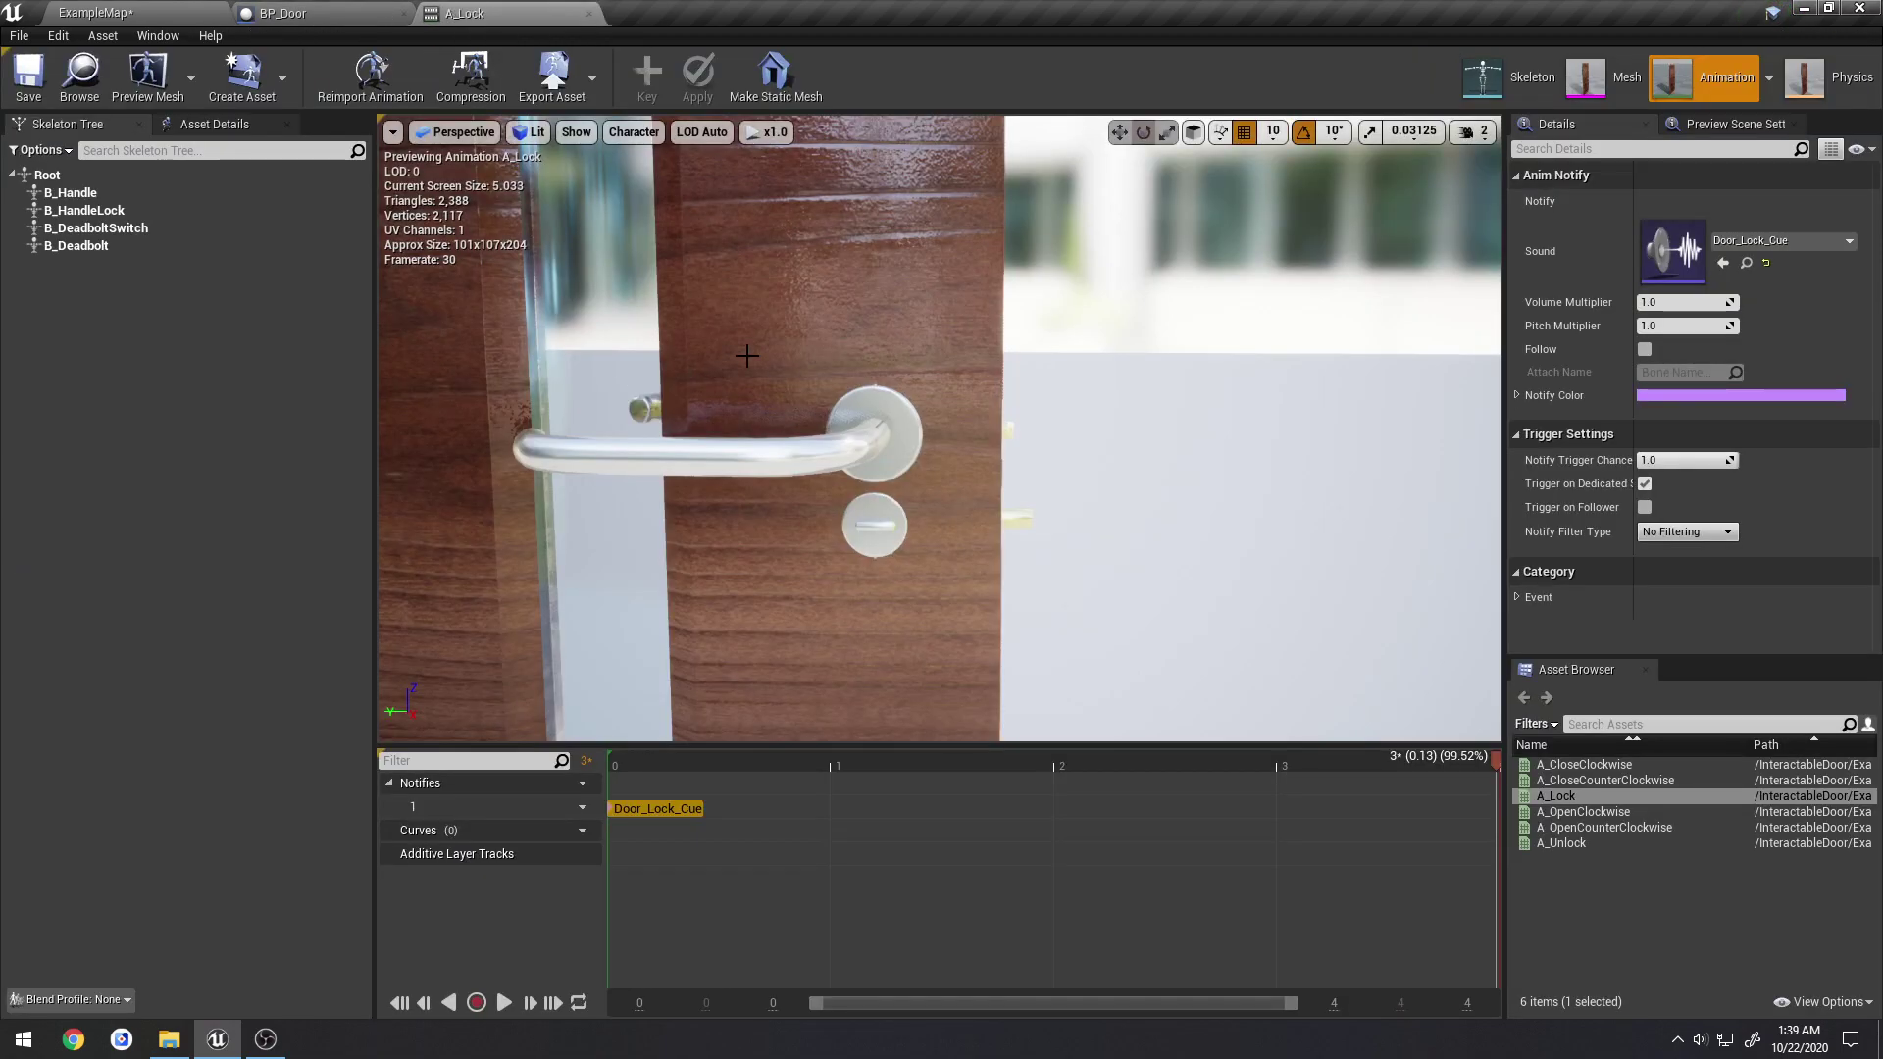
Playtest ExampleMap by moving the character around in front of the example door, and stop the session
left_click(131, 10)
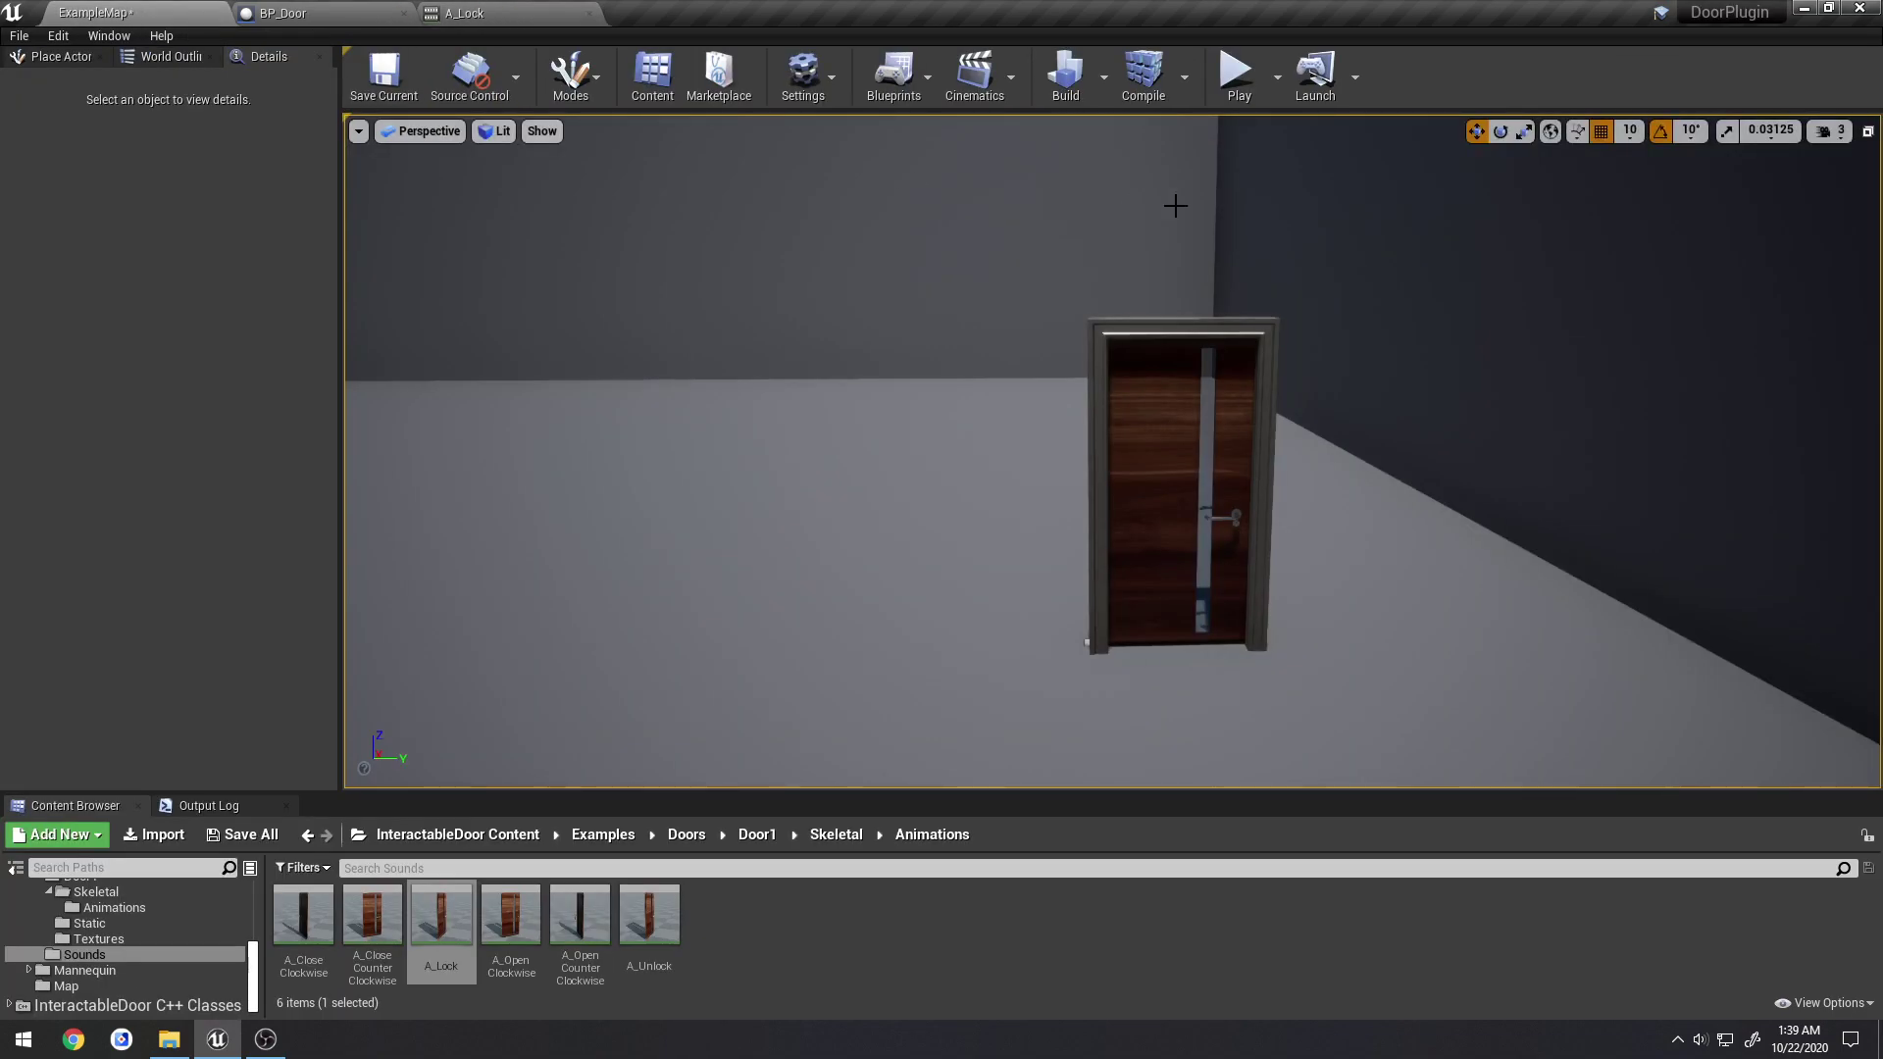
left_click(1238, 78)
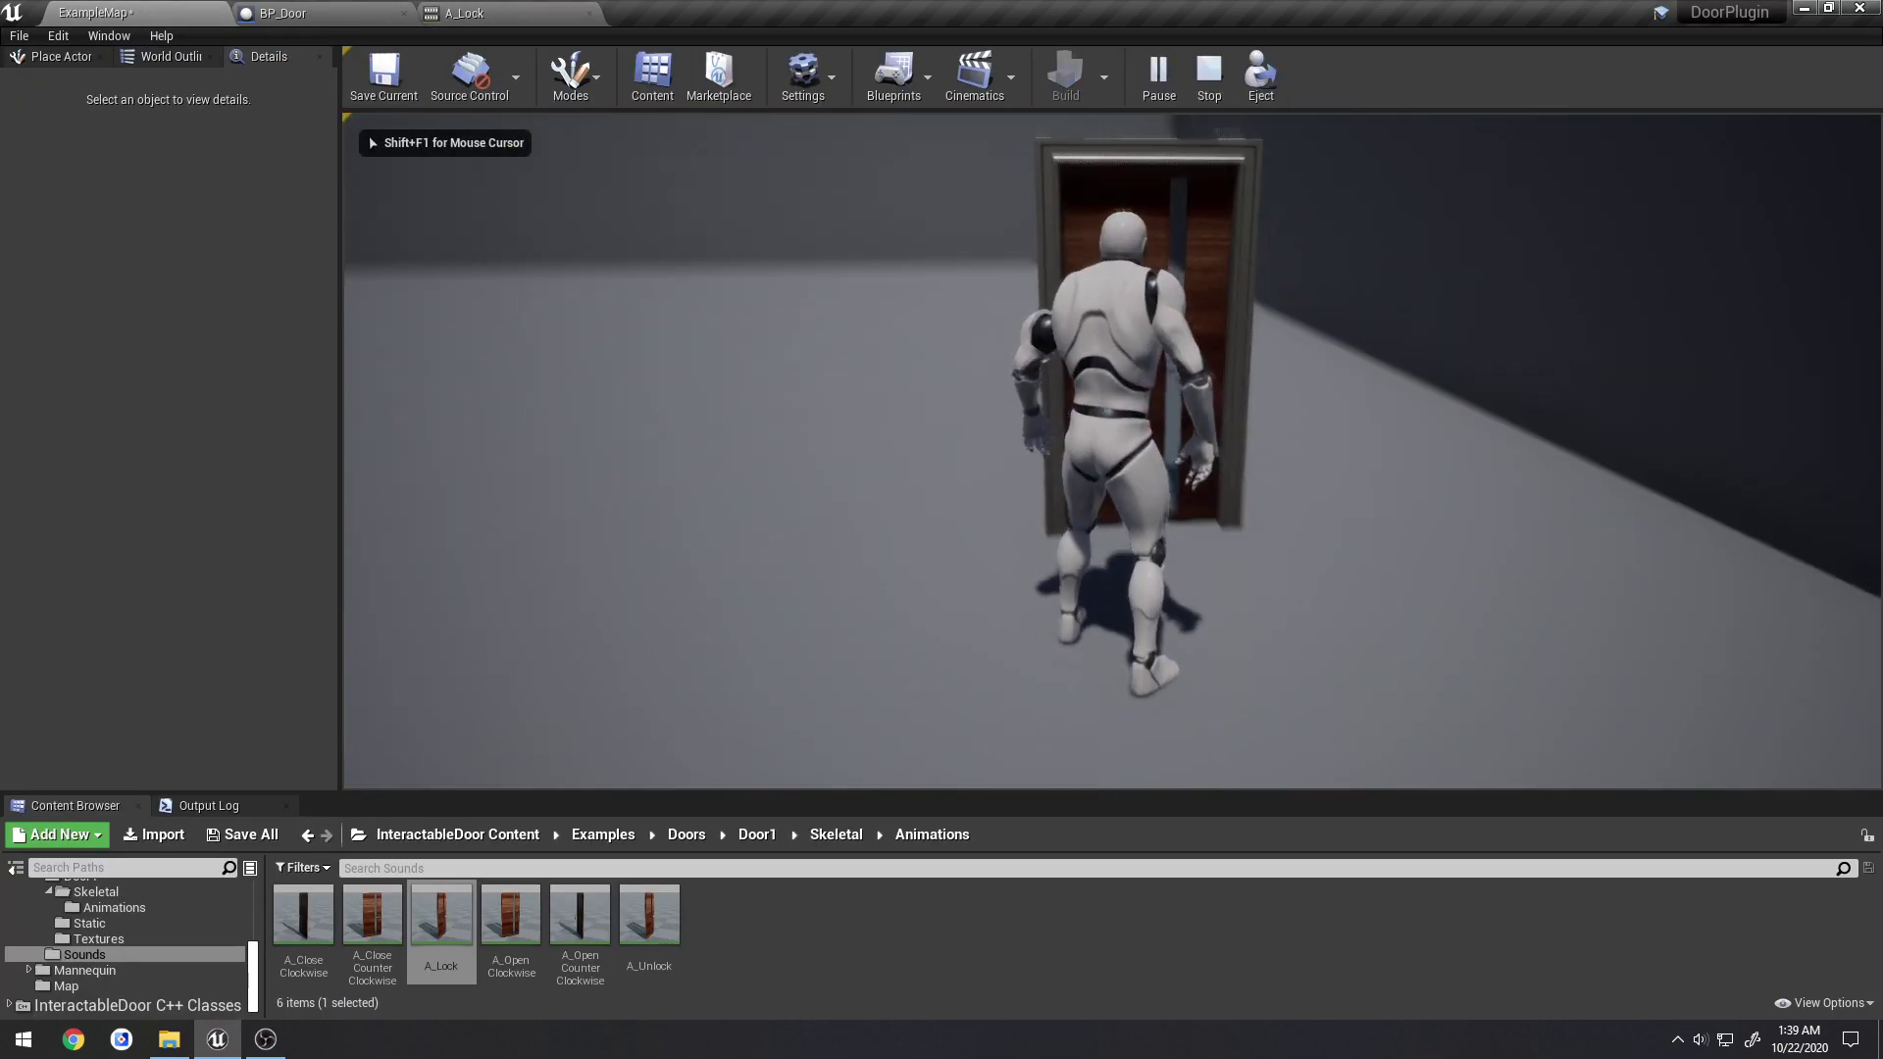
key("w")
key("w")
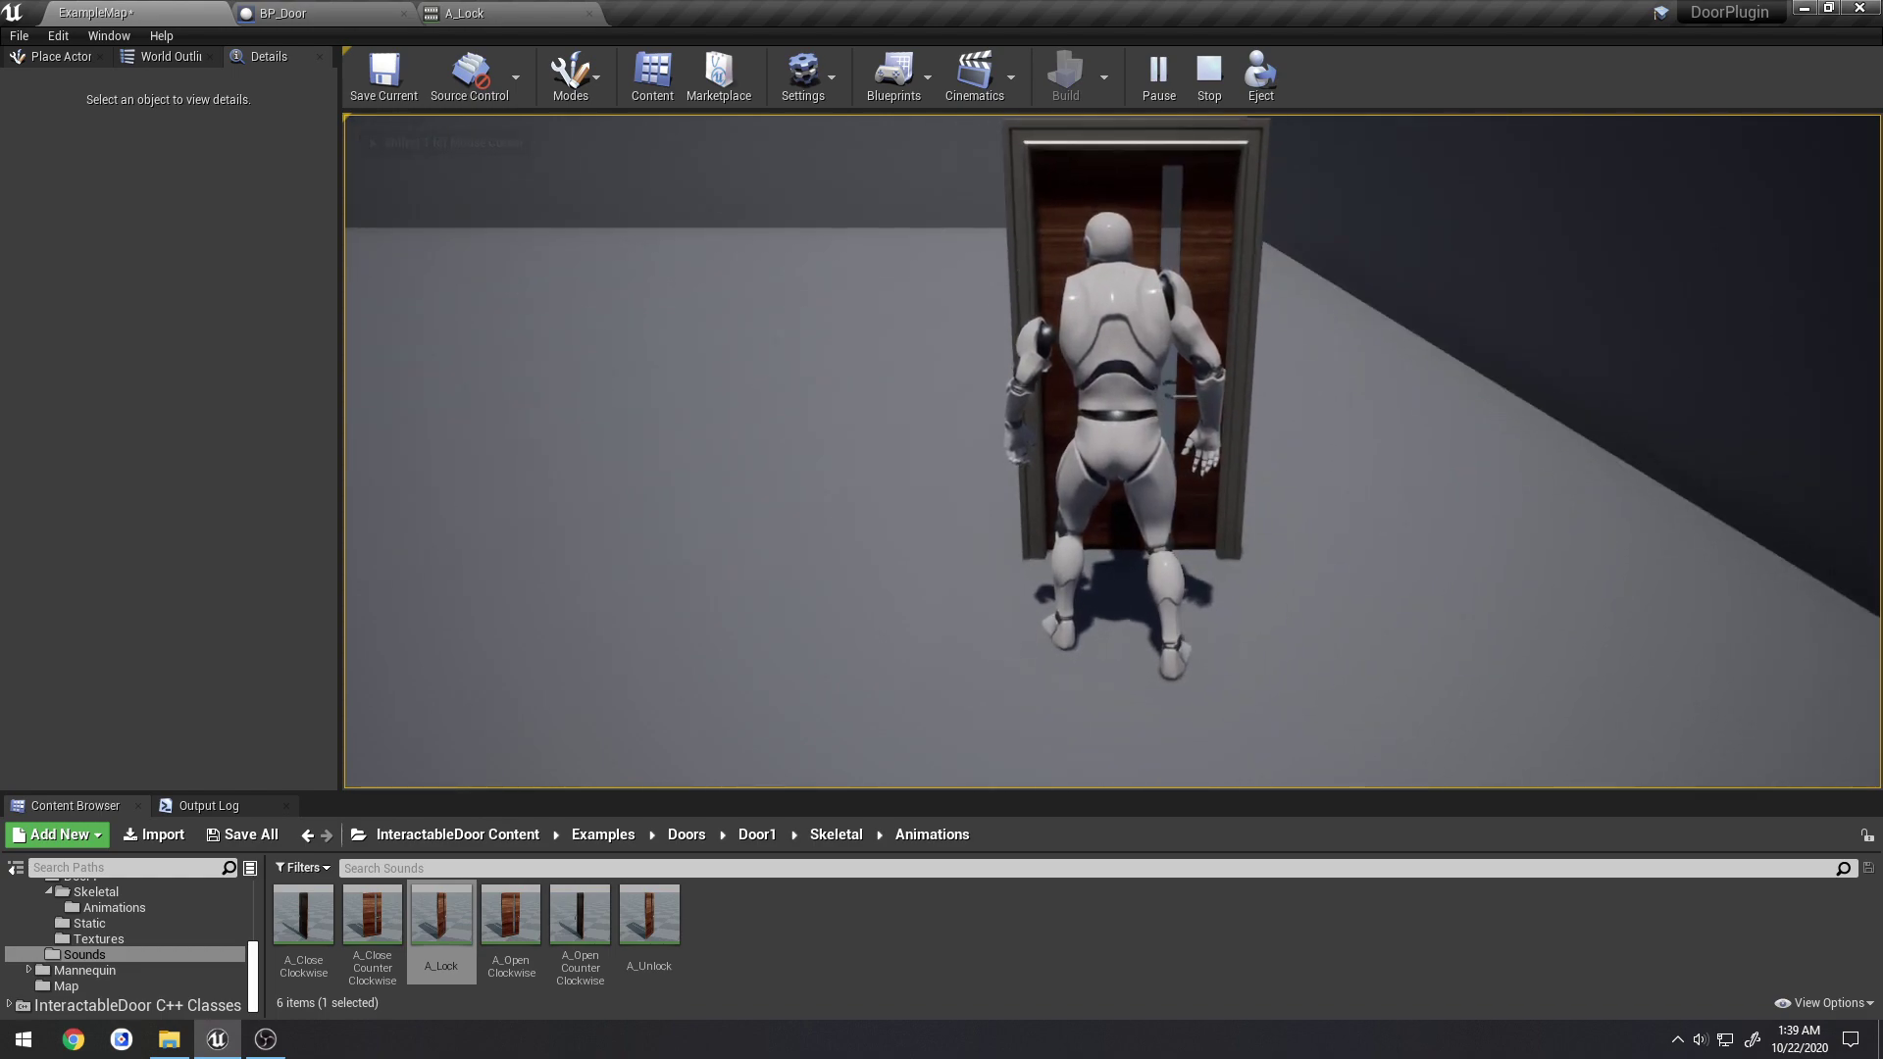
key("d")
key("a")
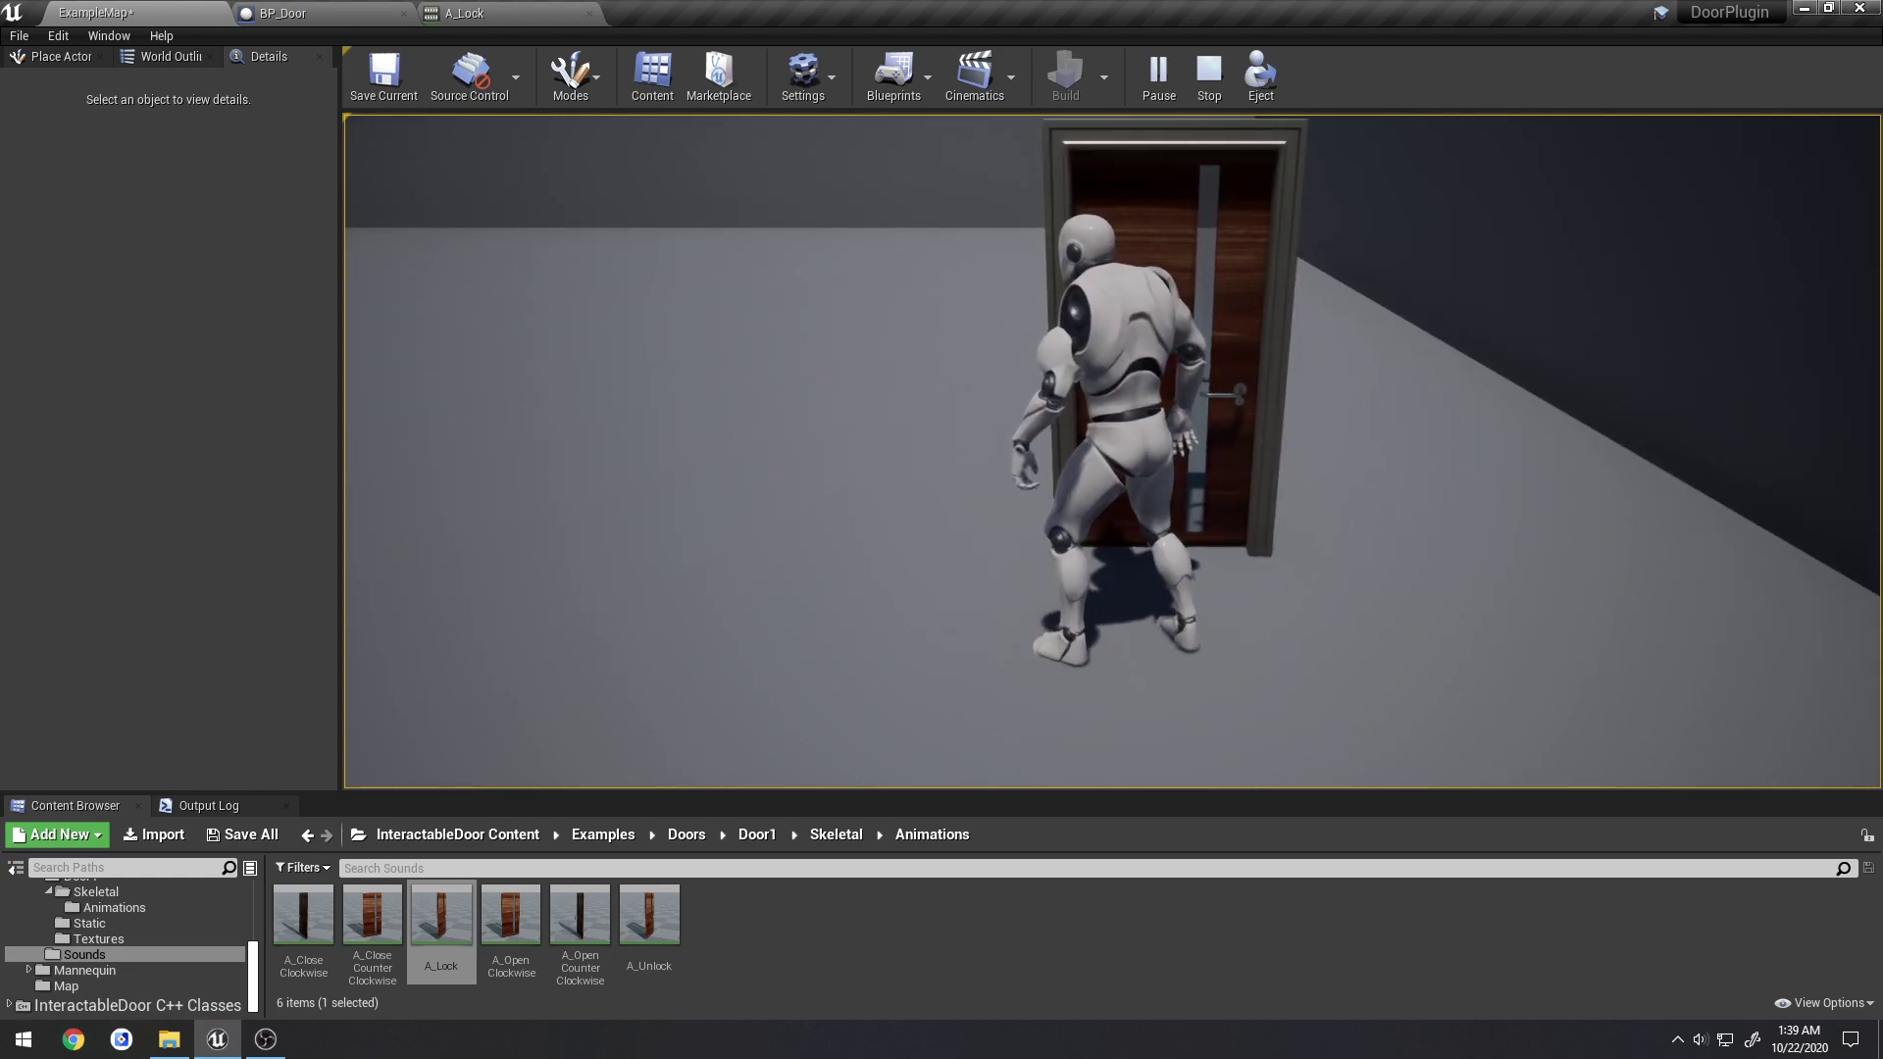
key("a")
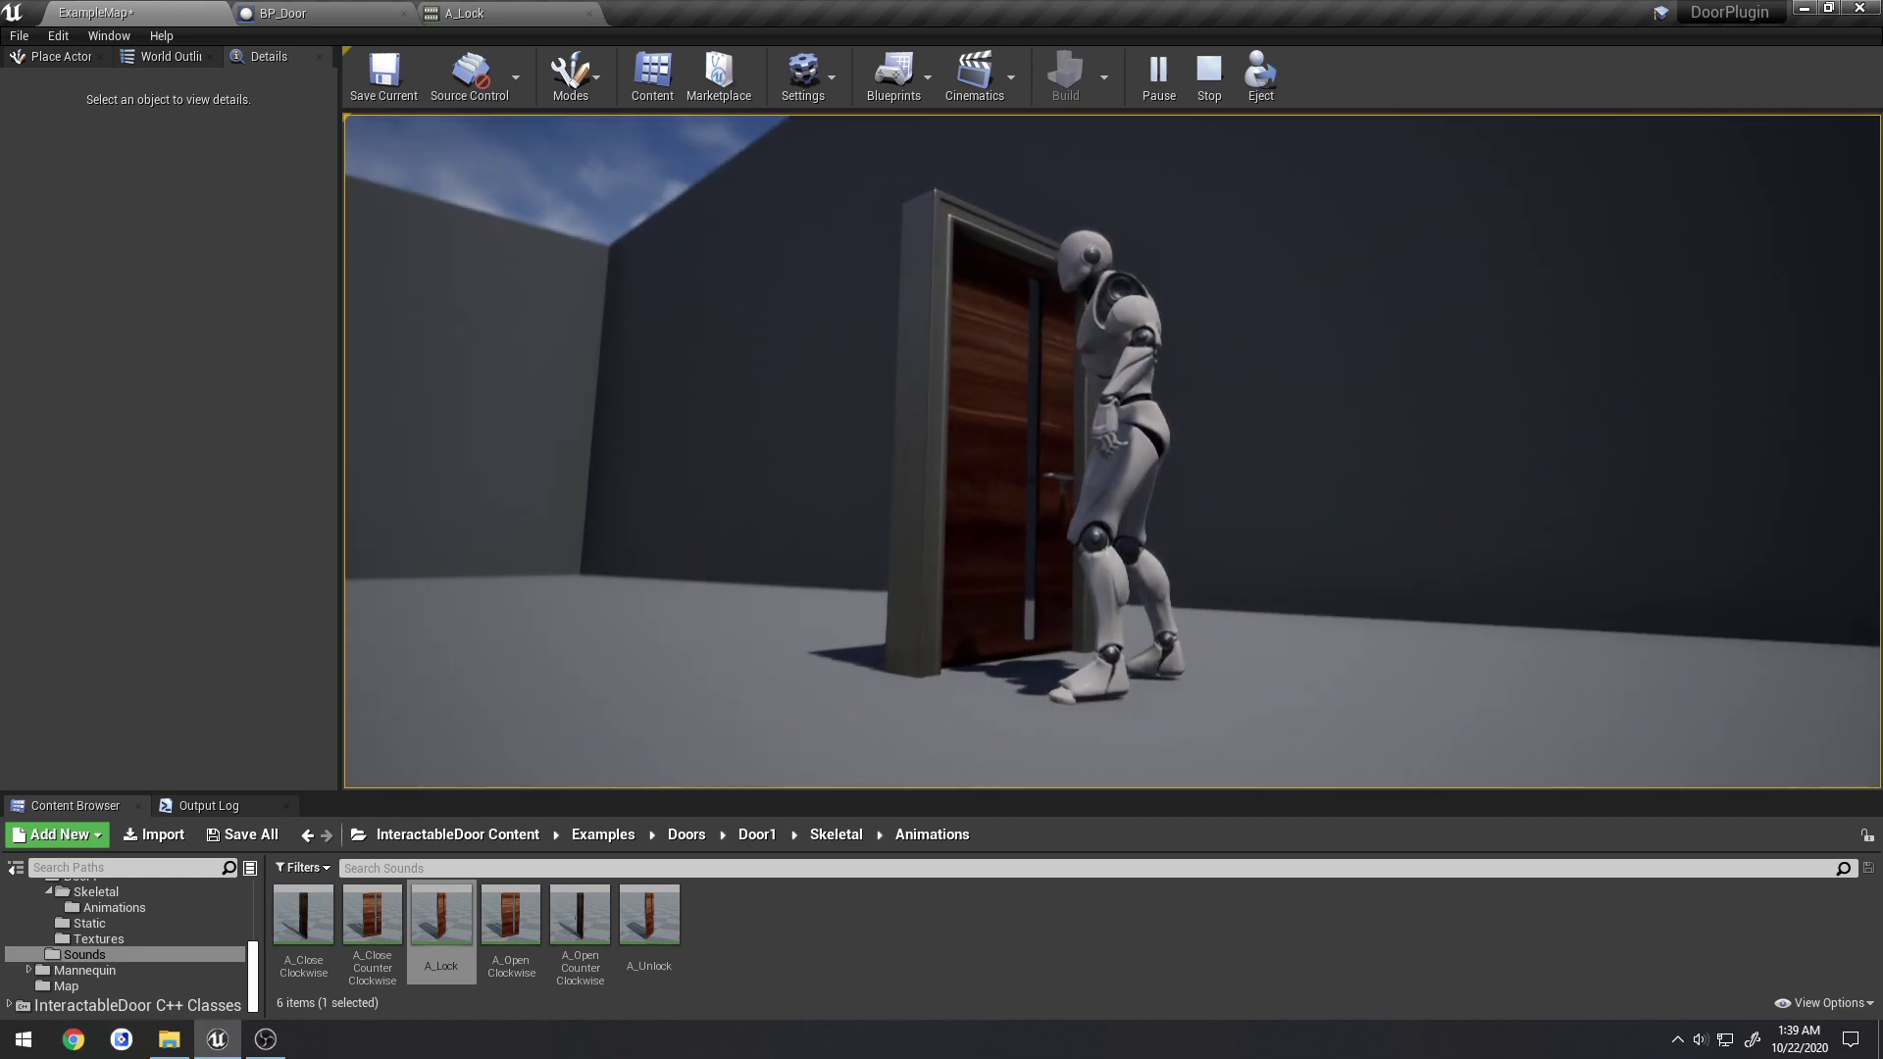
key("w")
key("a")
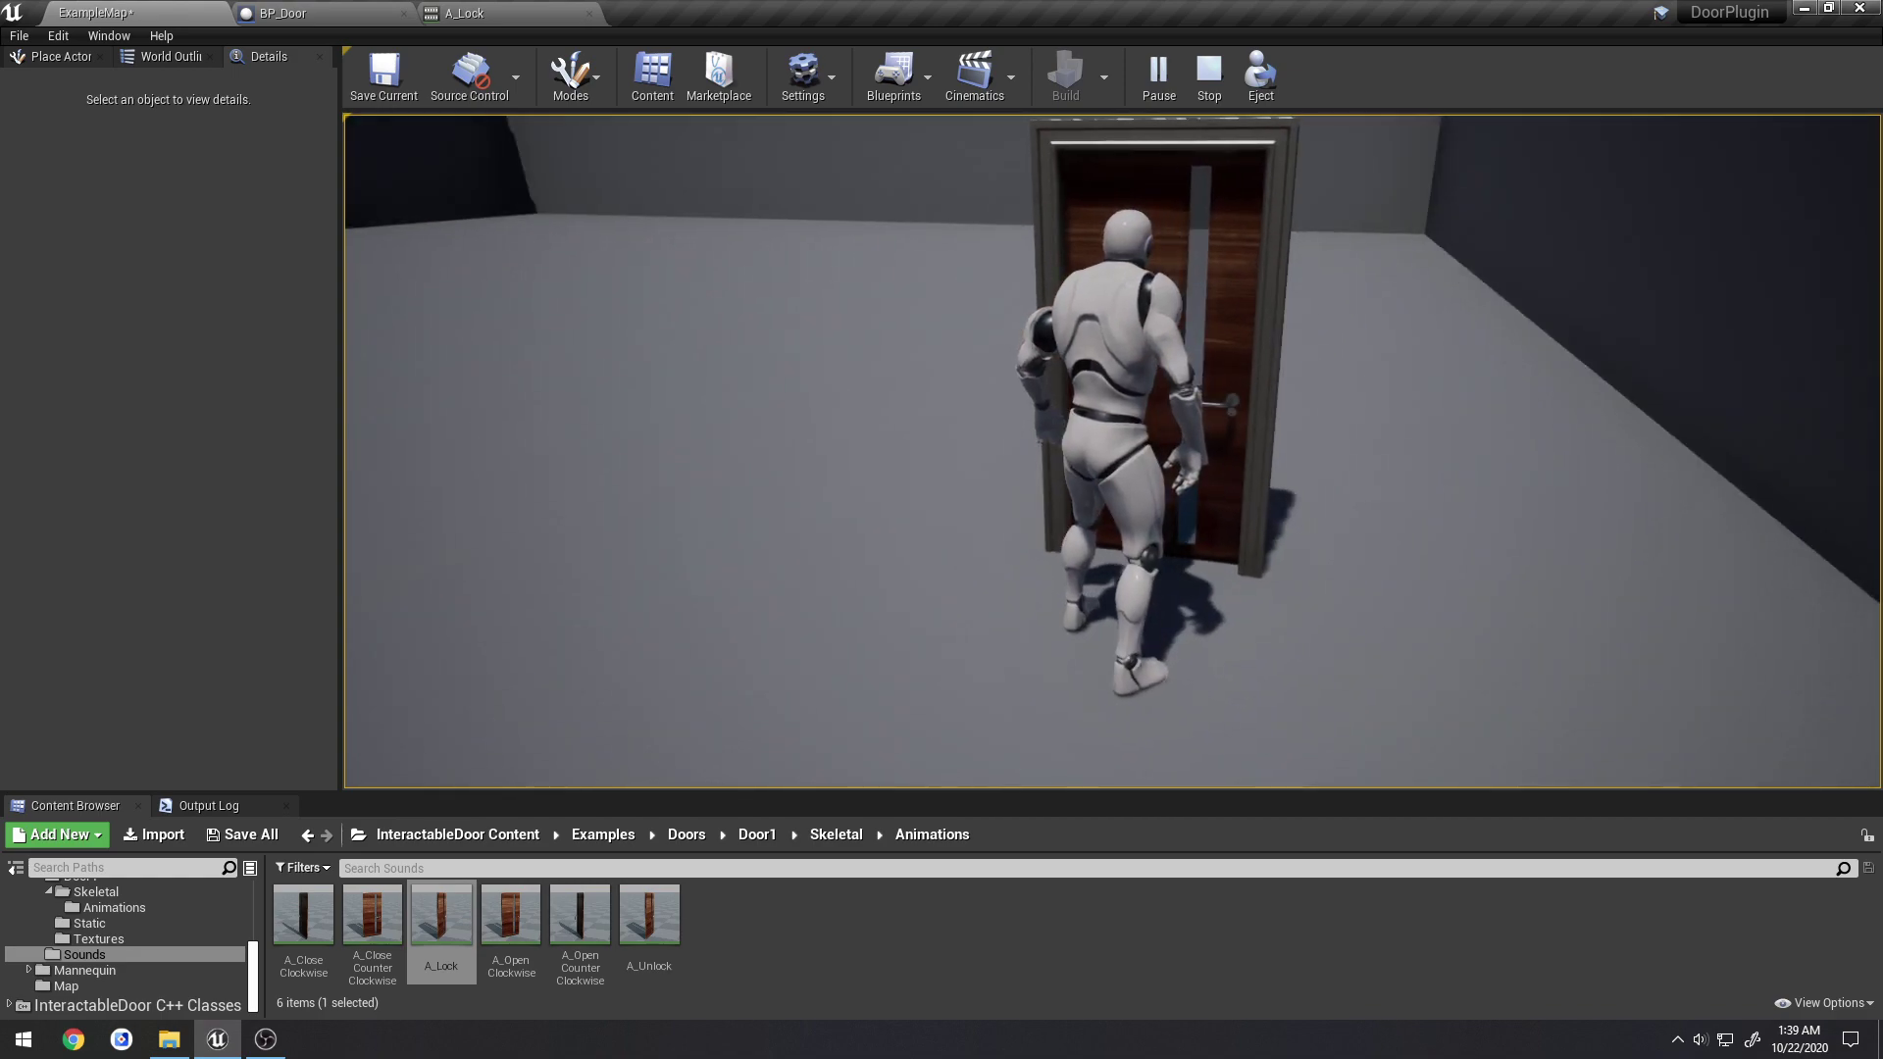
key("d")
key("w")
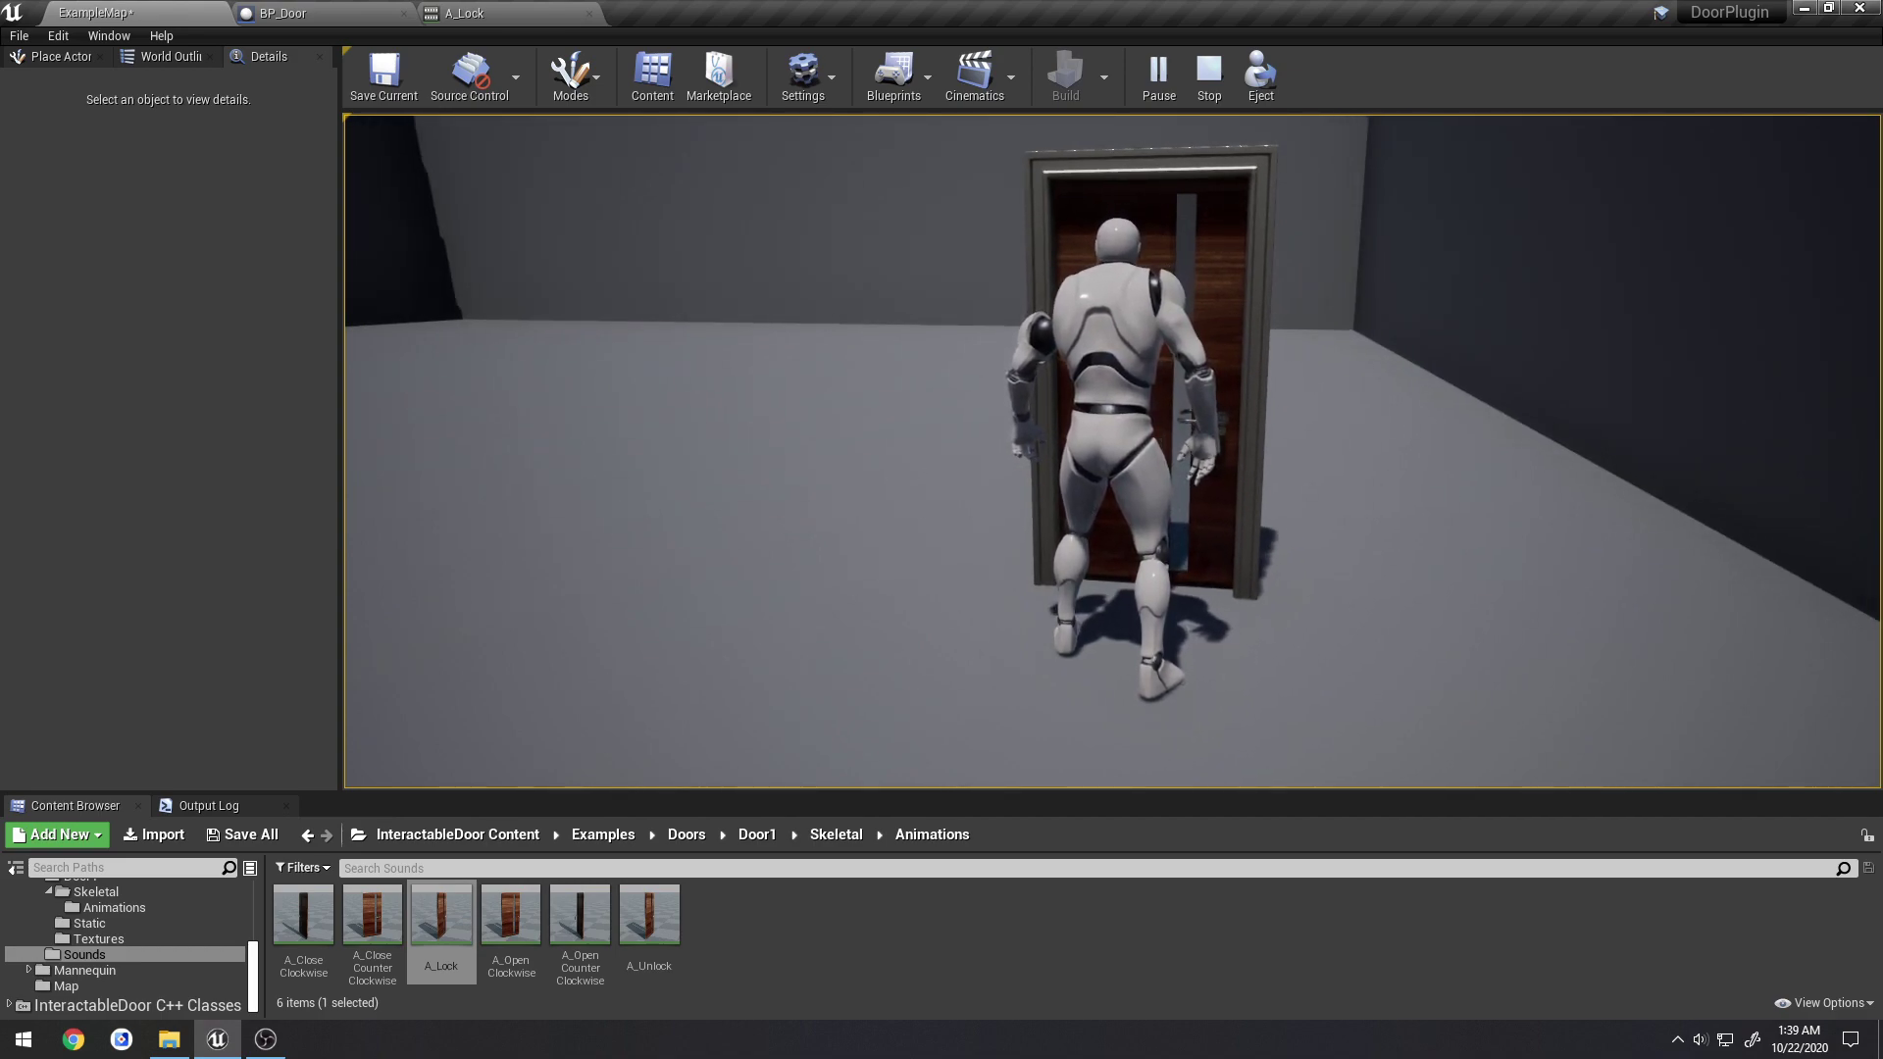
key("Escape")
Delete the Door_Lock_Cue notify from the A_Lock animation and close its editor
left_click(532, 3)
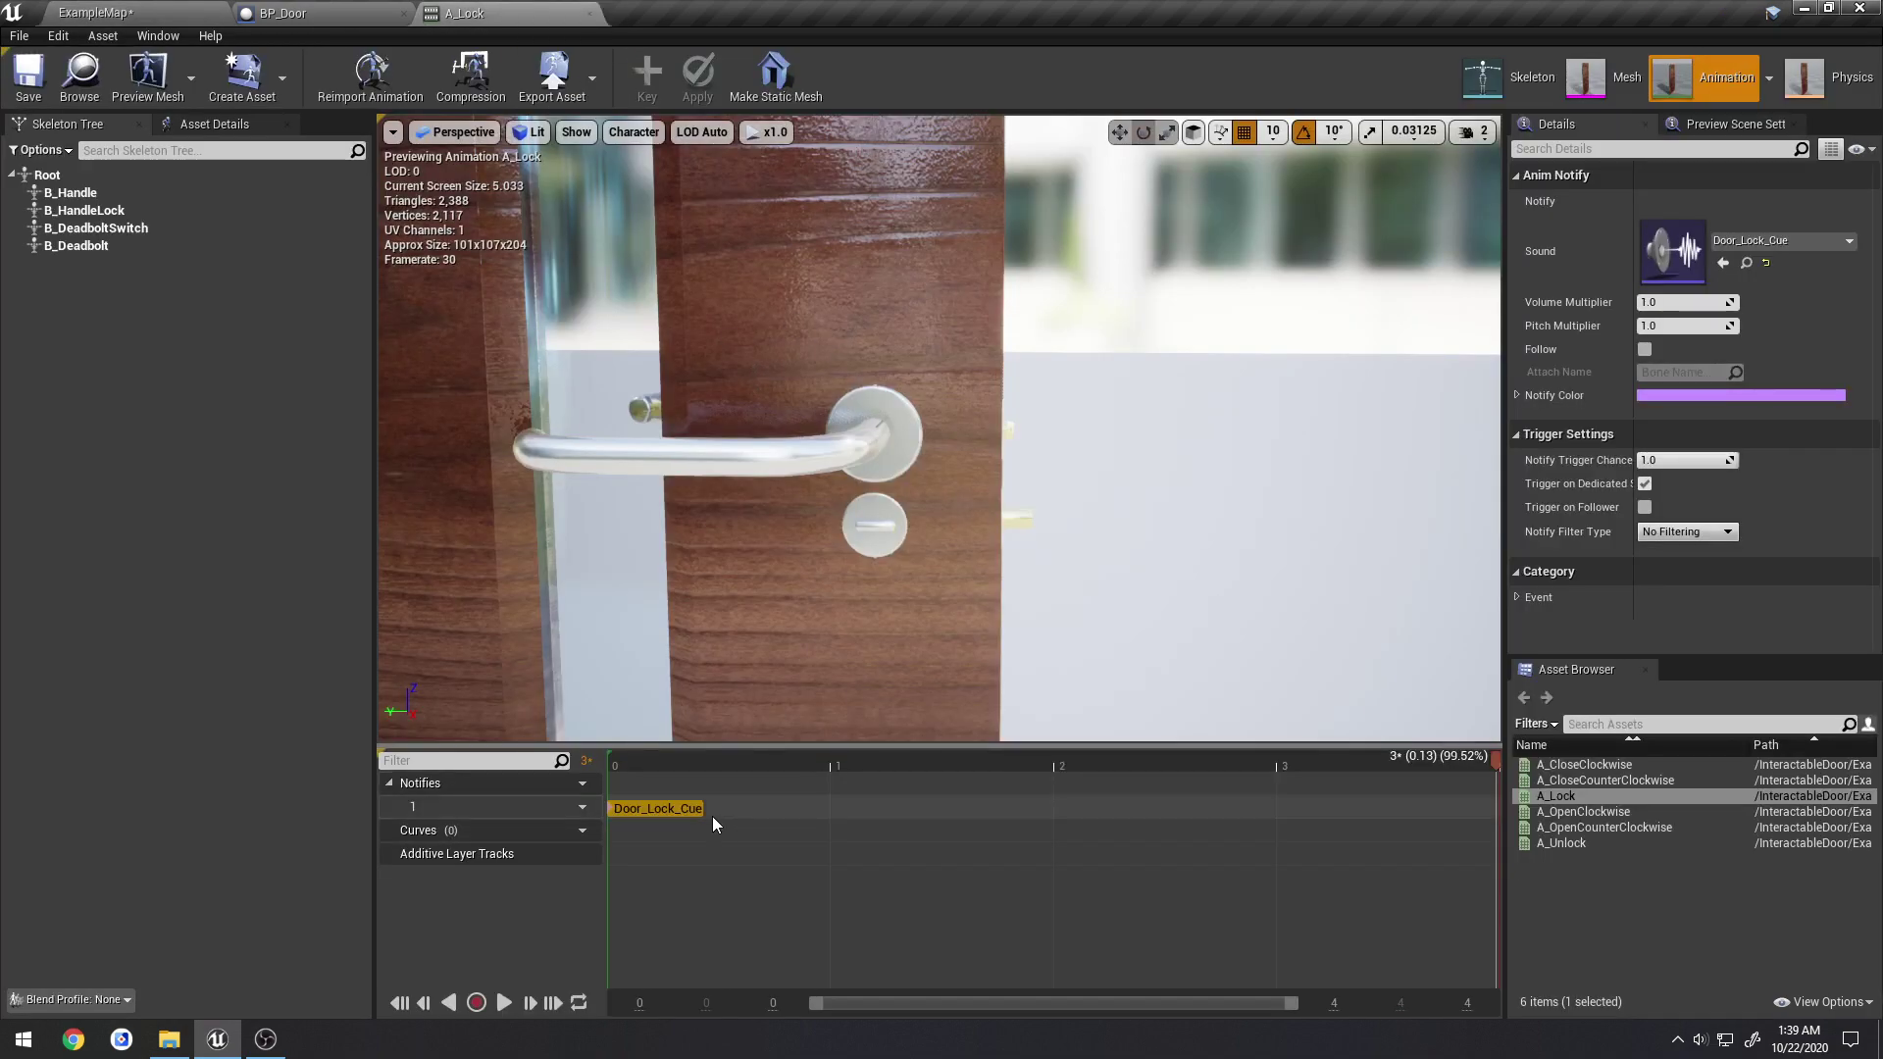
key("Delete")
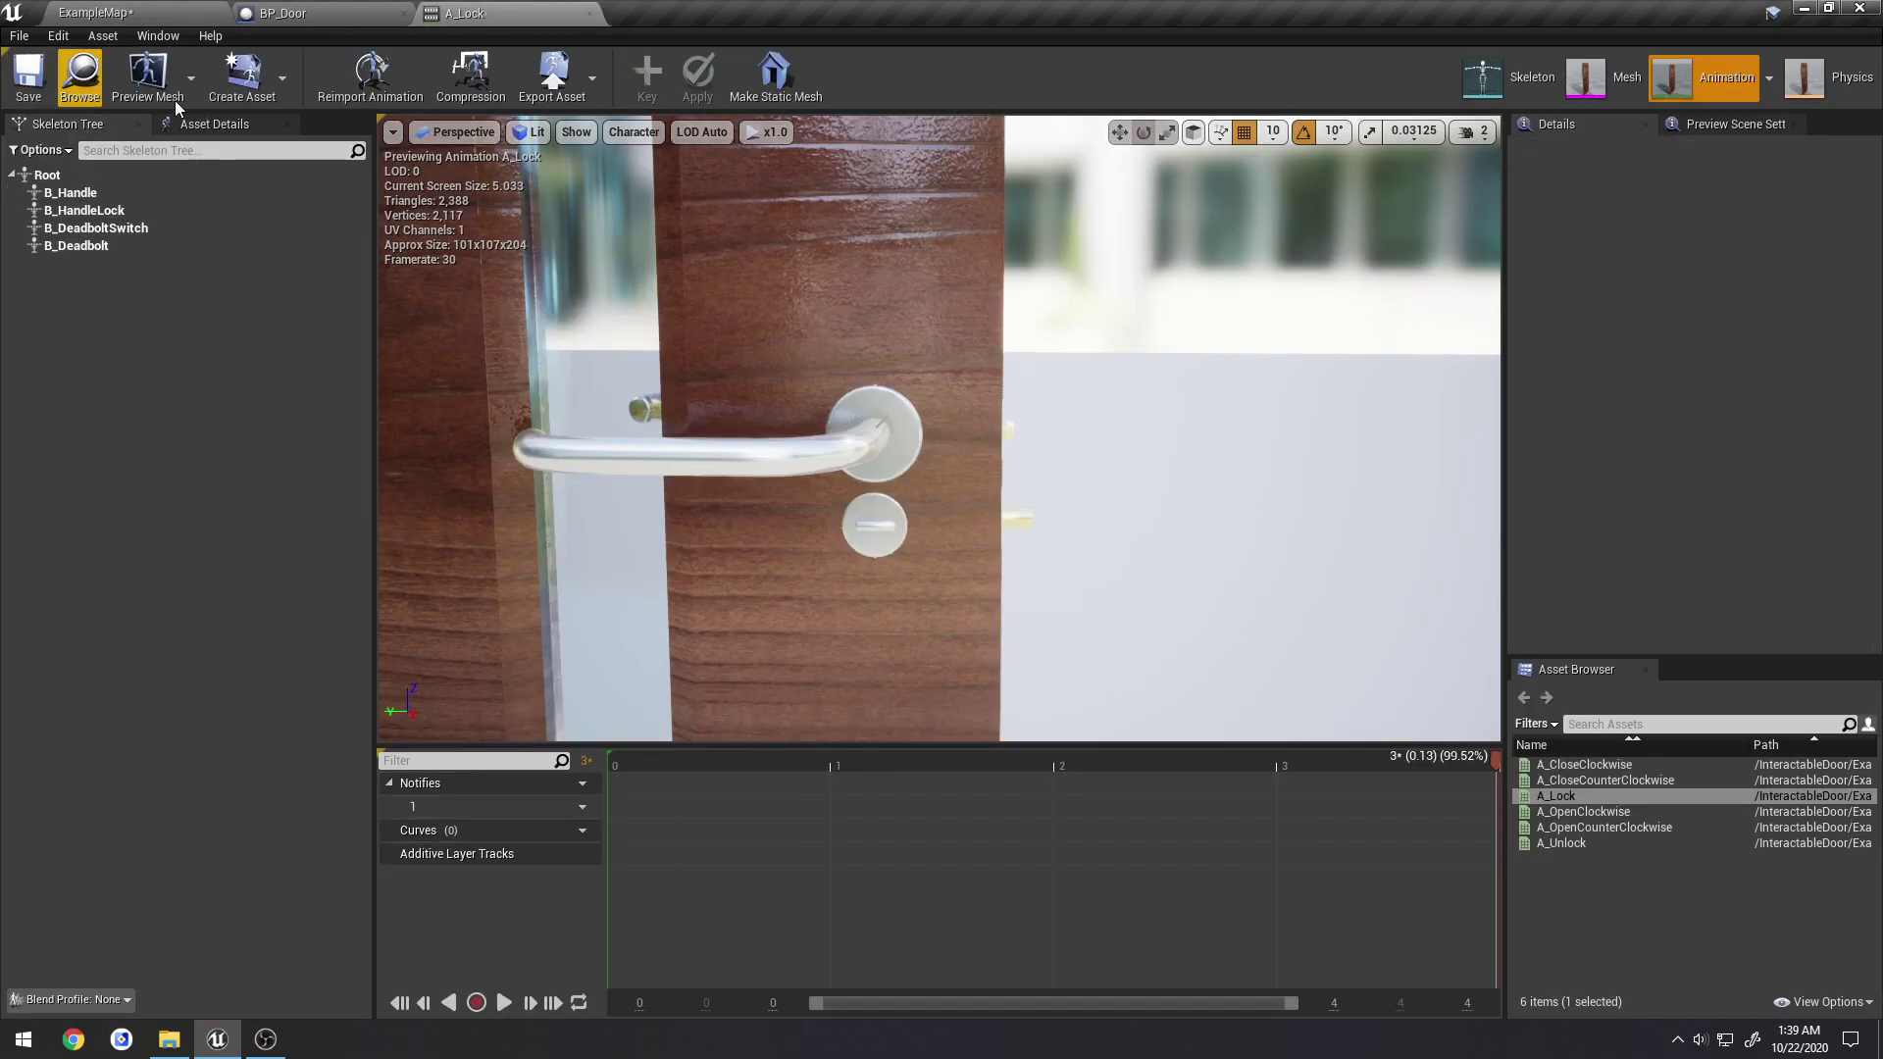
left_click(589, 13)
Look over the door event nodes in BP_Door's Event Graph
left_click(764, 370)
right_click_drag(766, 355, 812, 702)
scroll(956, 603, "down", 1)
right_click_drag(996, 408, 1001, 338)
scroll(938, 675, "up", 1)
Return to ExampleMap and save the level together with all modified assets
left_click(95, 12)
left_click(19, 35)
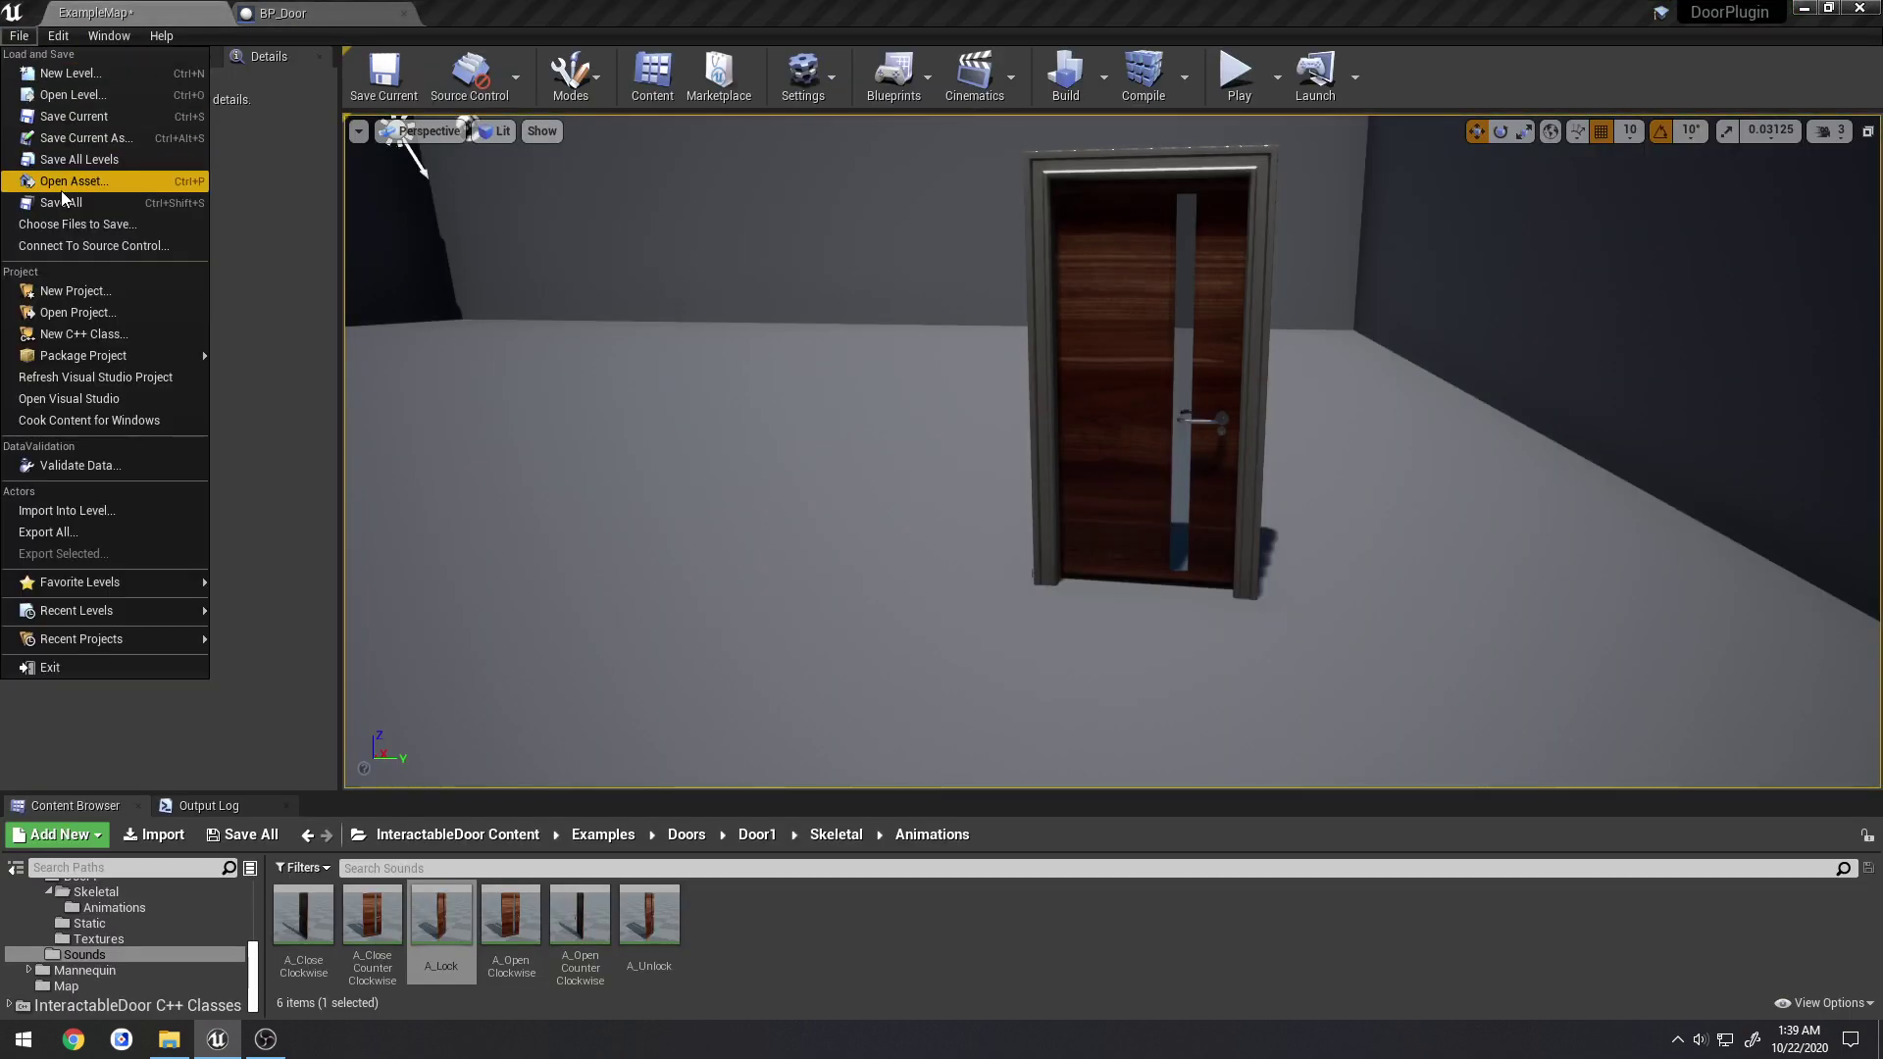
left_click(61, 202)
Select the example door in the level, collapse its Lock Changed Sounds list and examine its transform and Door Sounds settings
left_click(1122, 380)
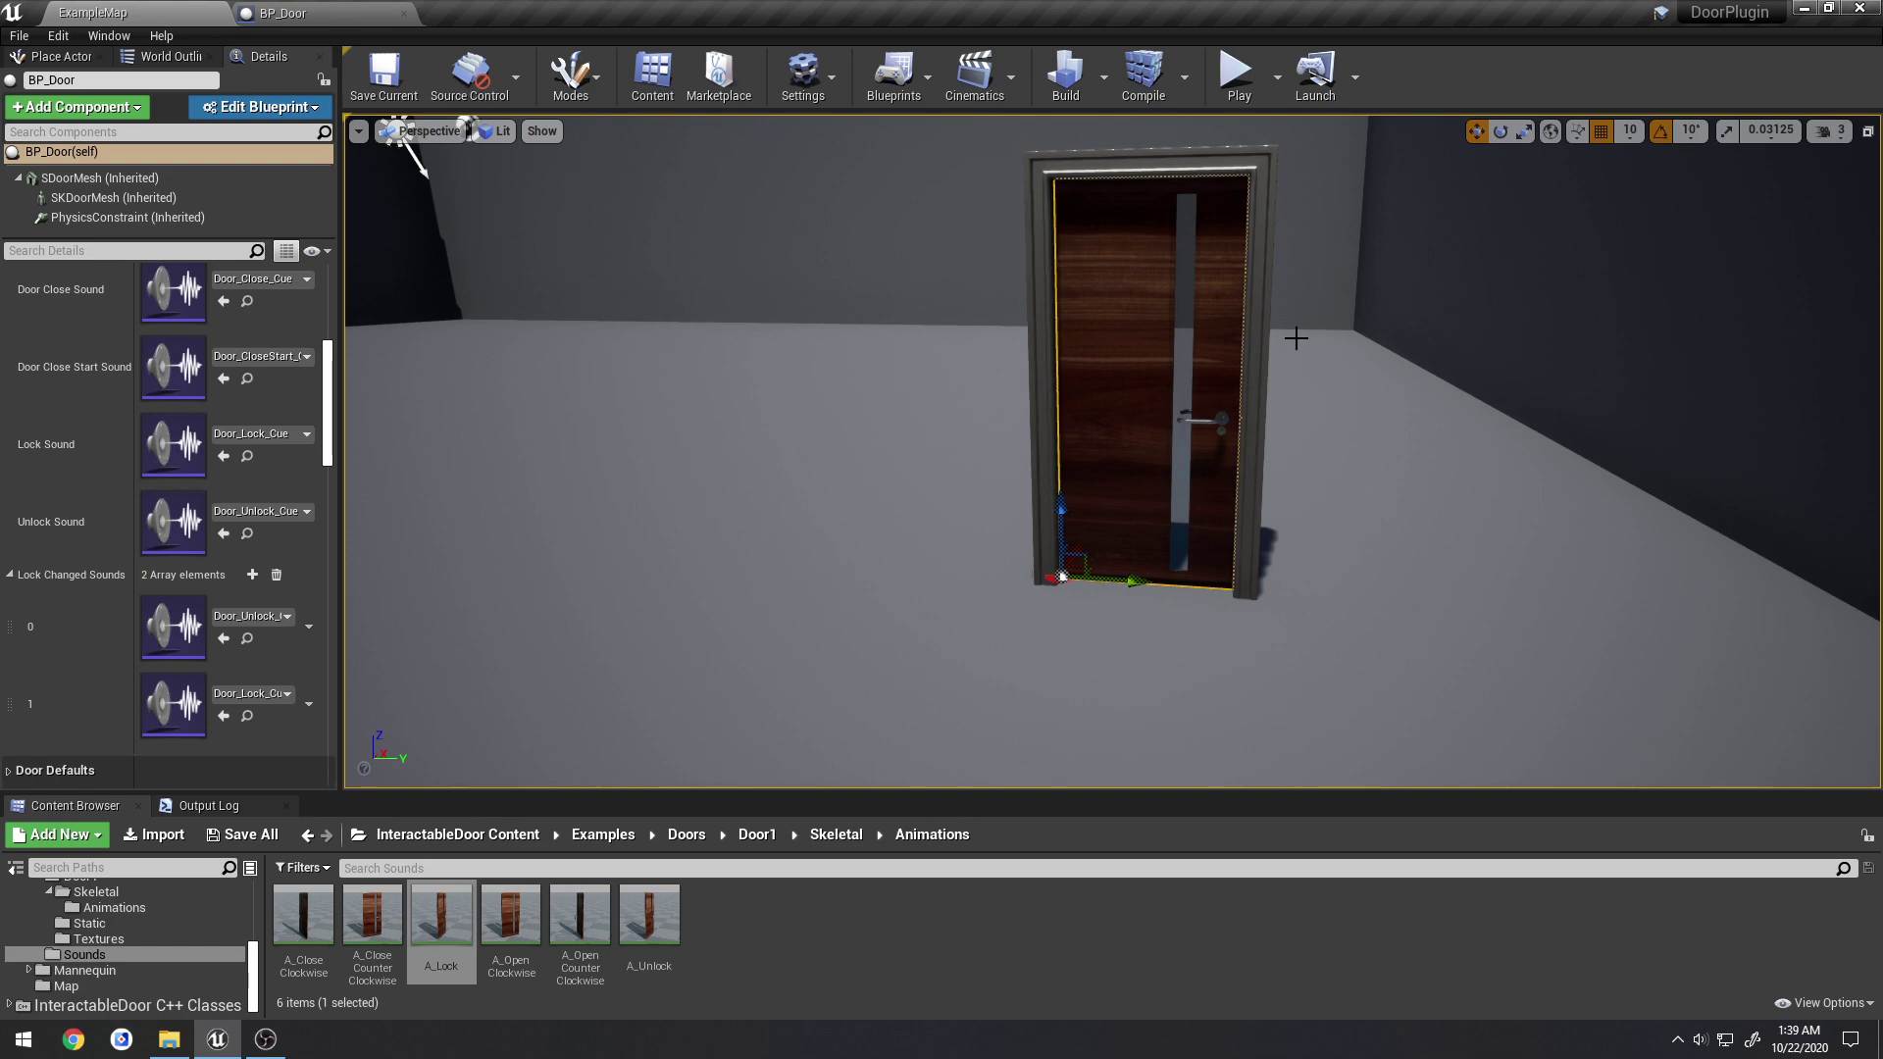
right_click_drag(1304, 343, 1353, 314)
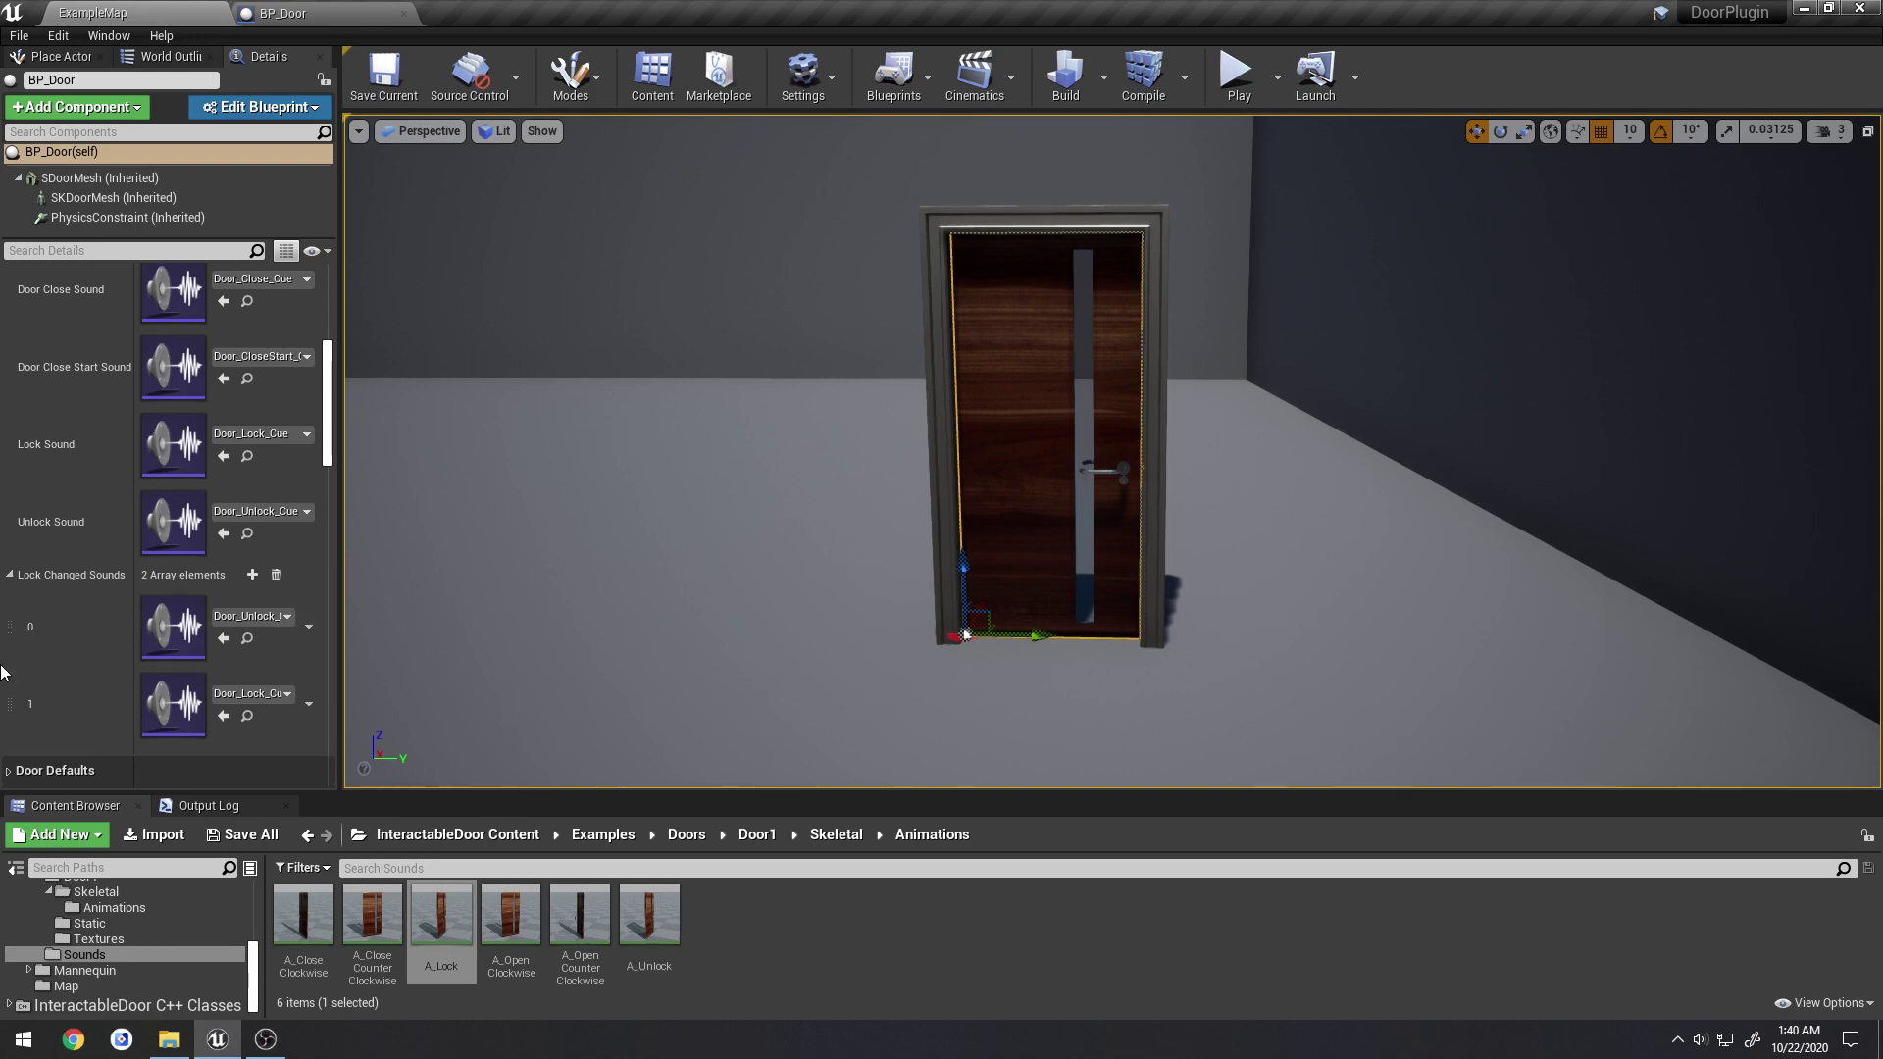
left_click(9, 575)
scroll(331, 461, "up", 5)
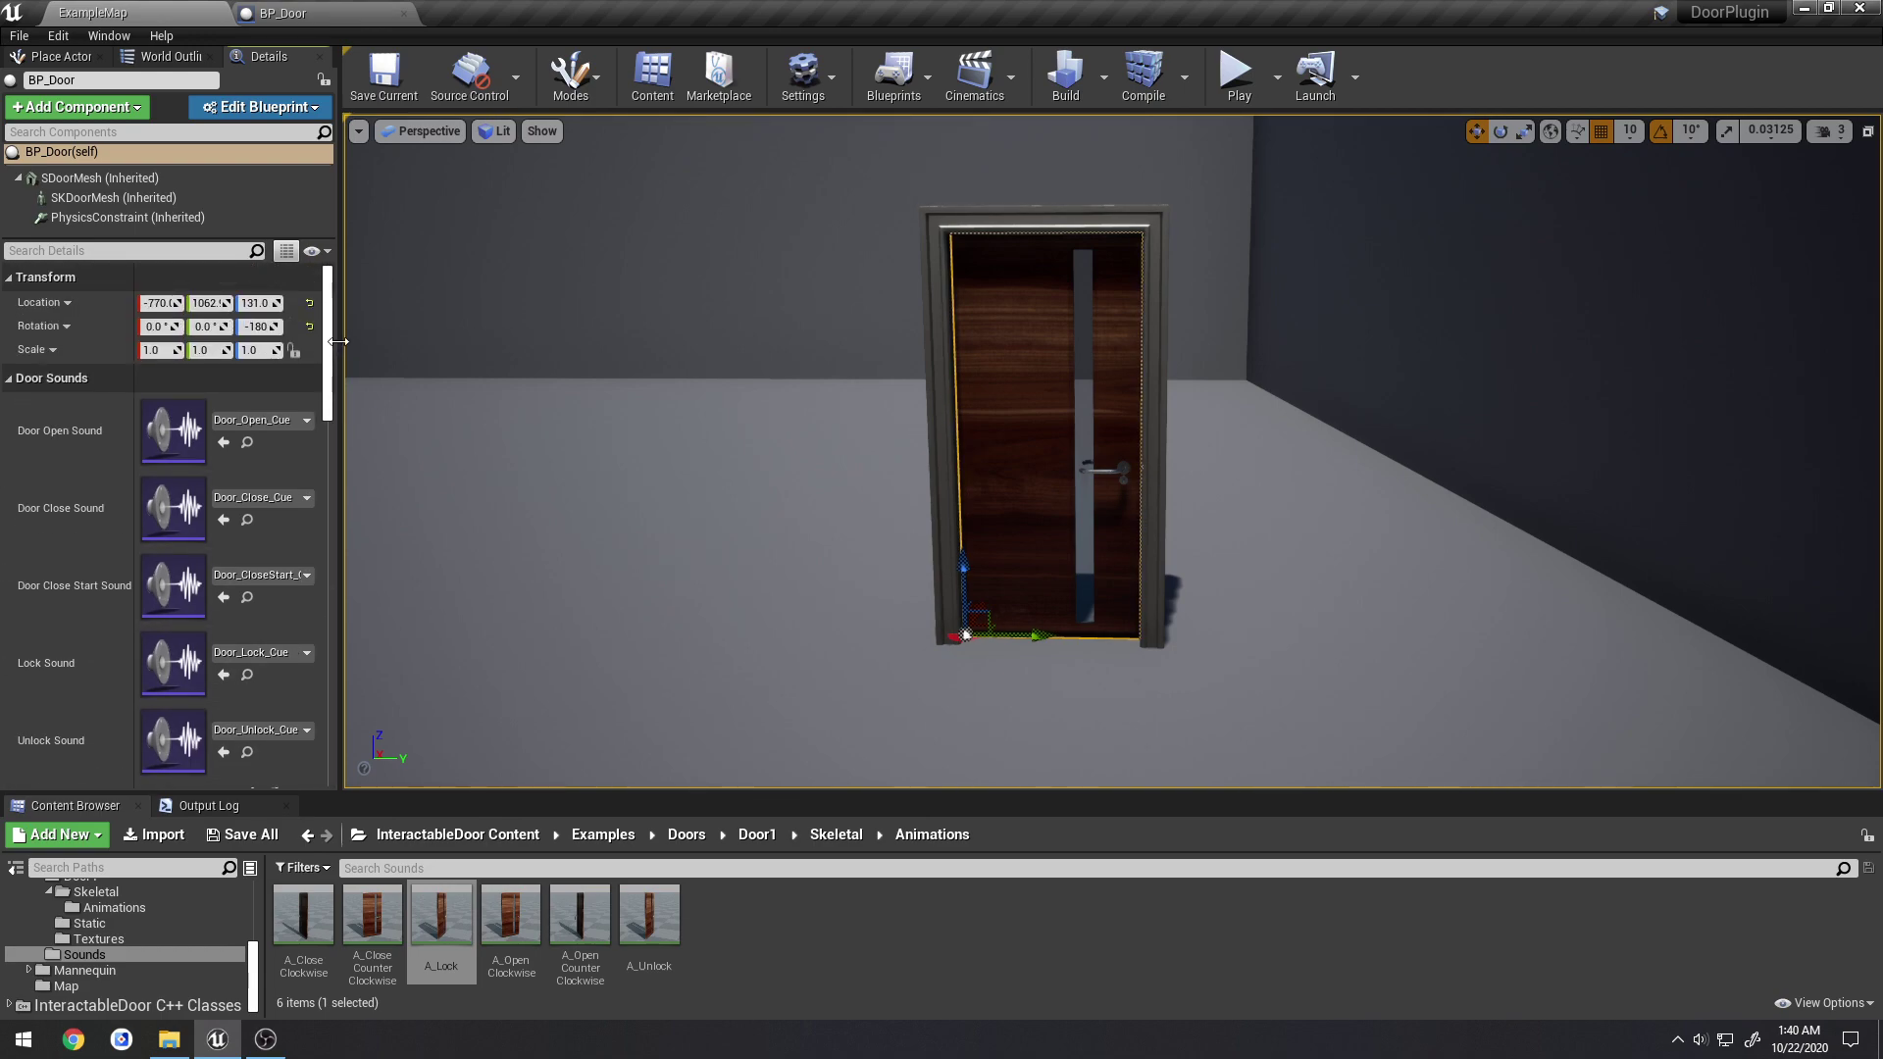
Collapse the door's Rendering settings and leave its Door Sounds and Door Defaults categories expanded
left_click(47, 378)
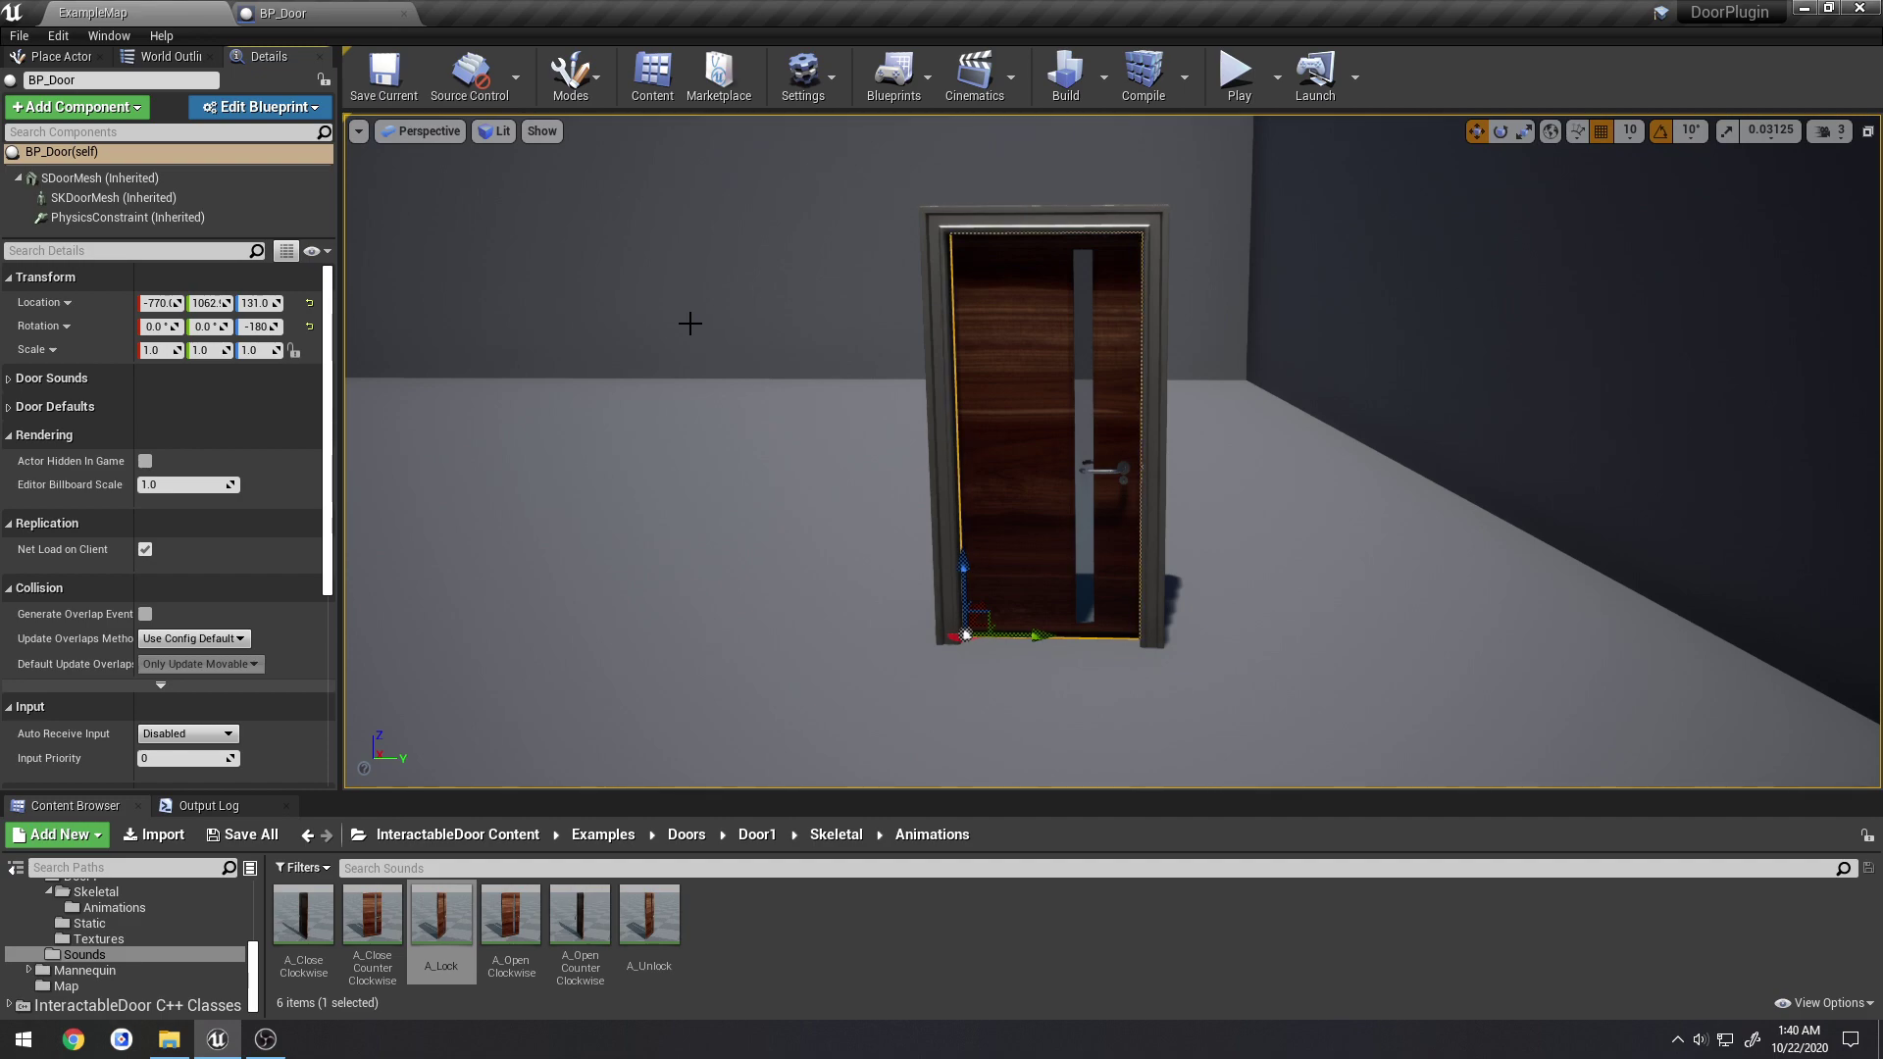
left_click(12, 434)
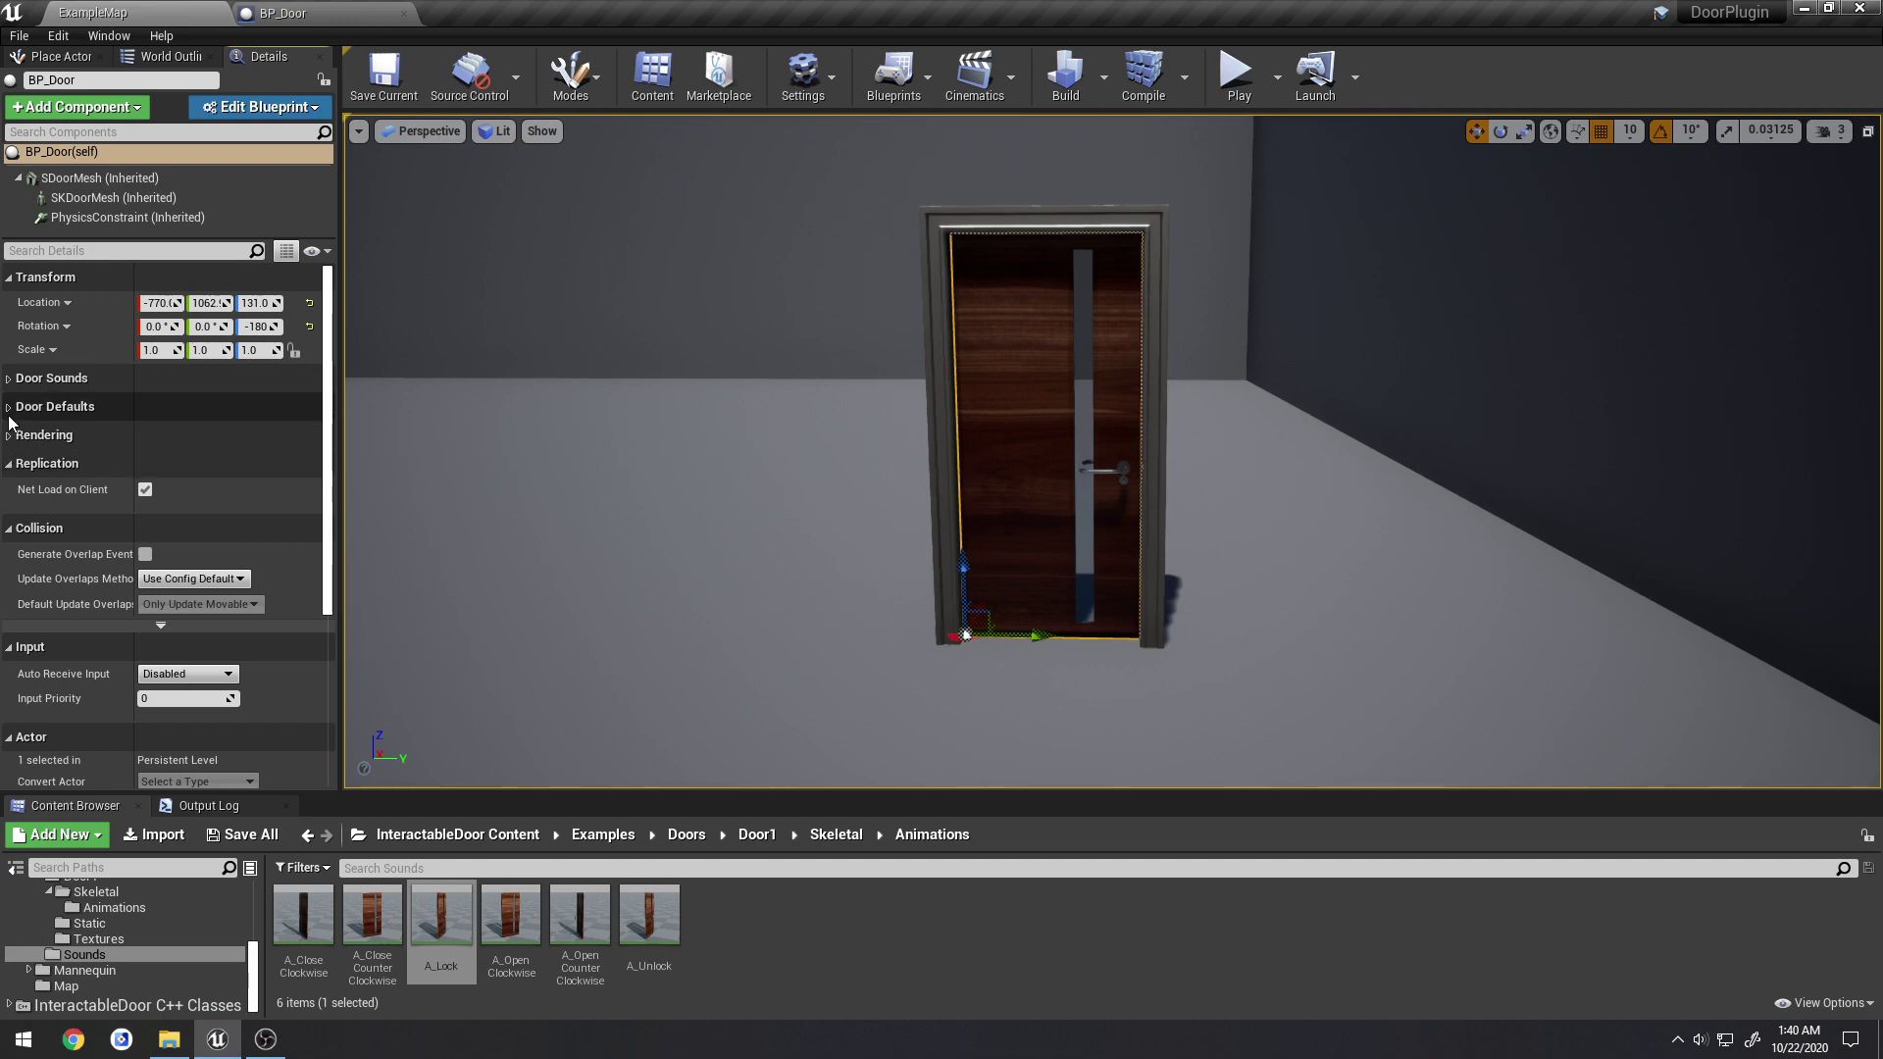
left_click(10, 413)
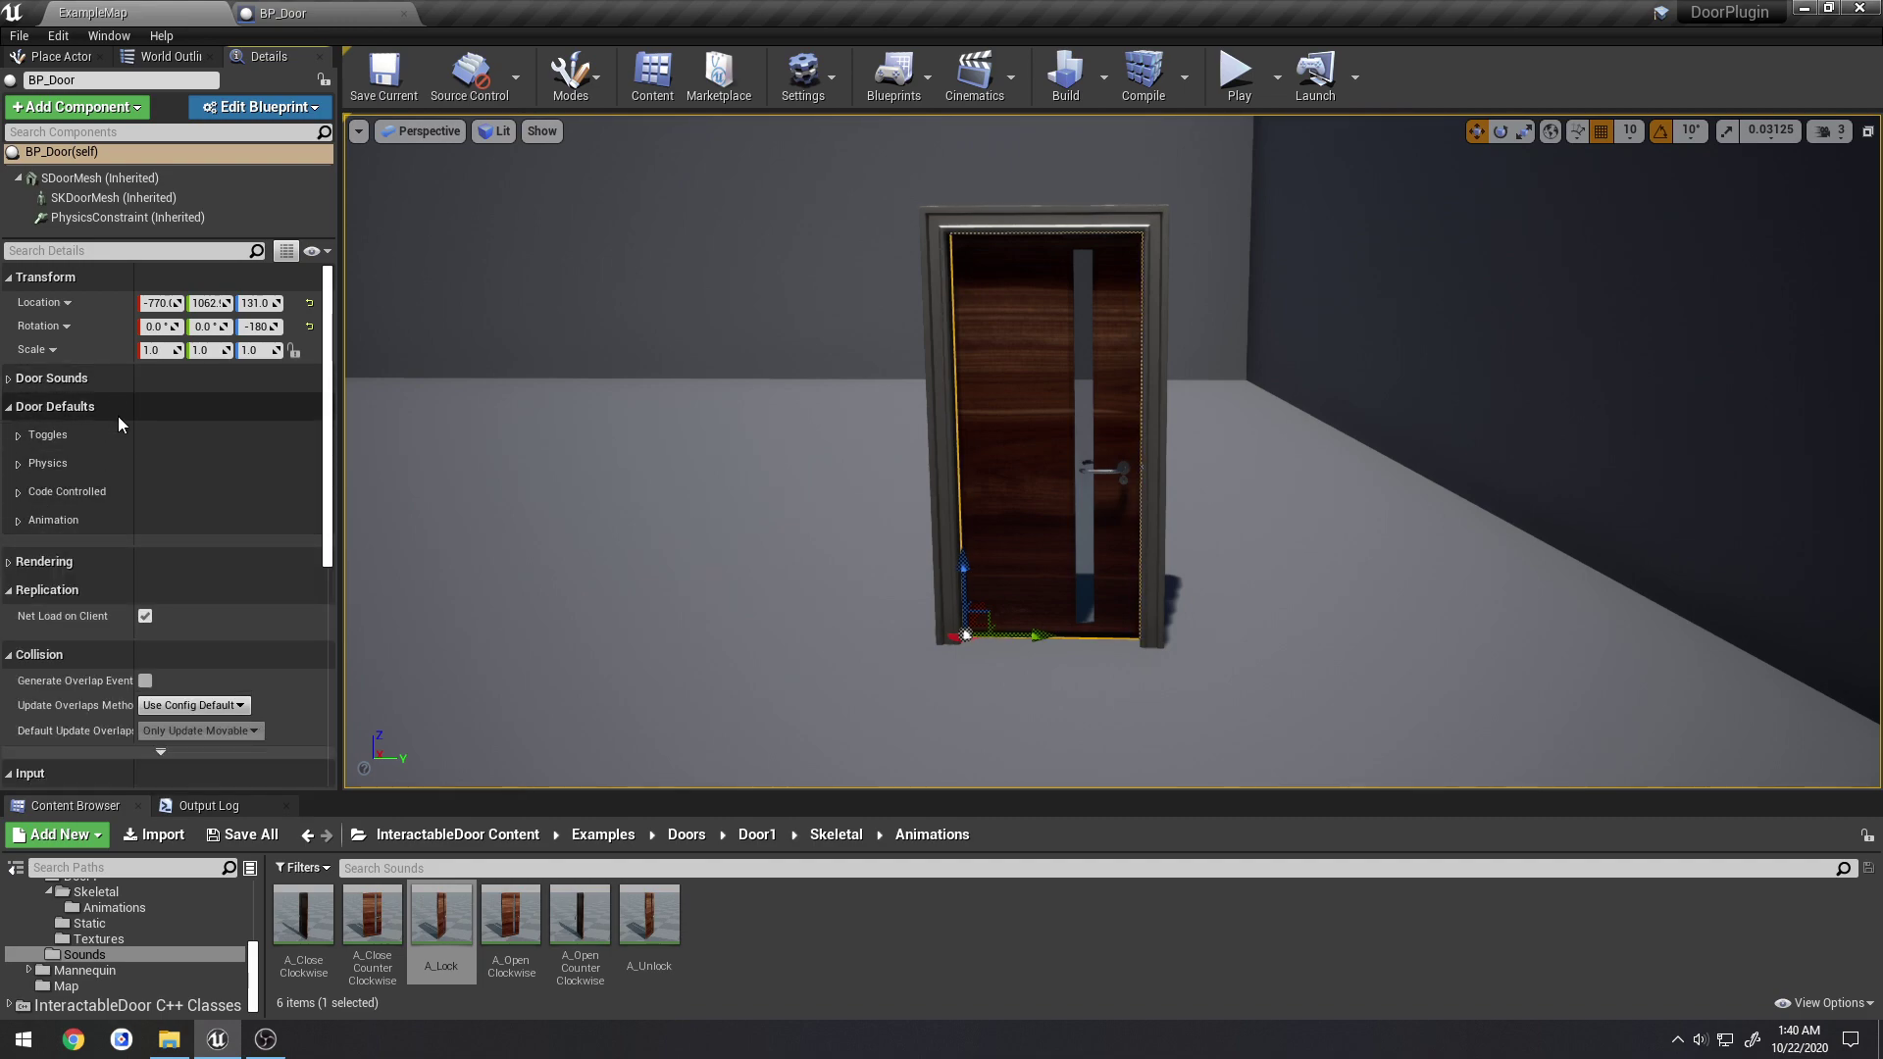
left_click(10, 383)
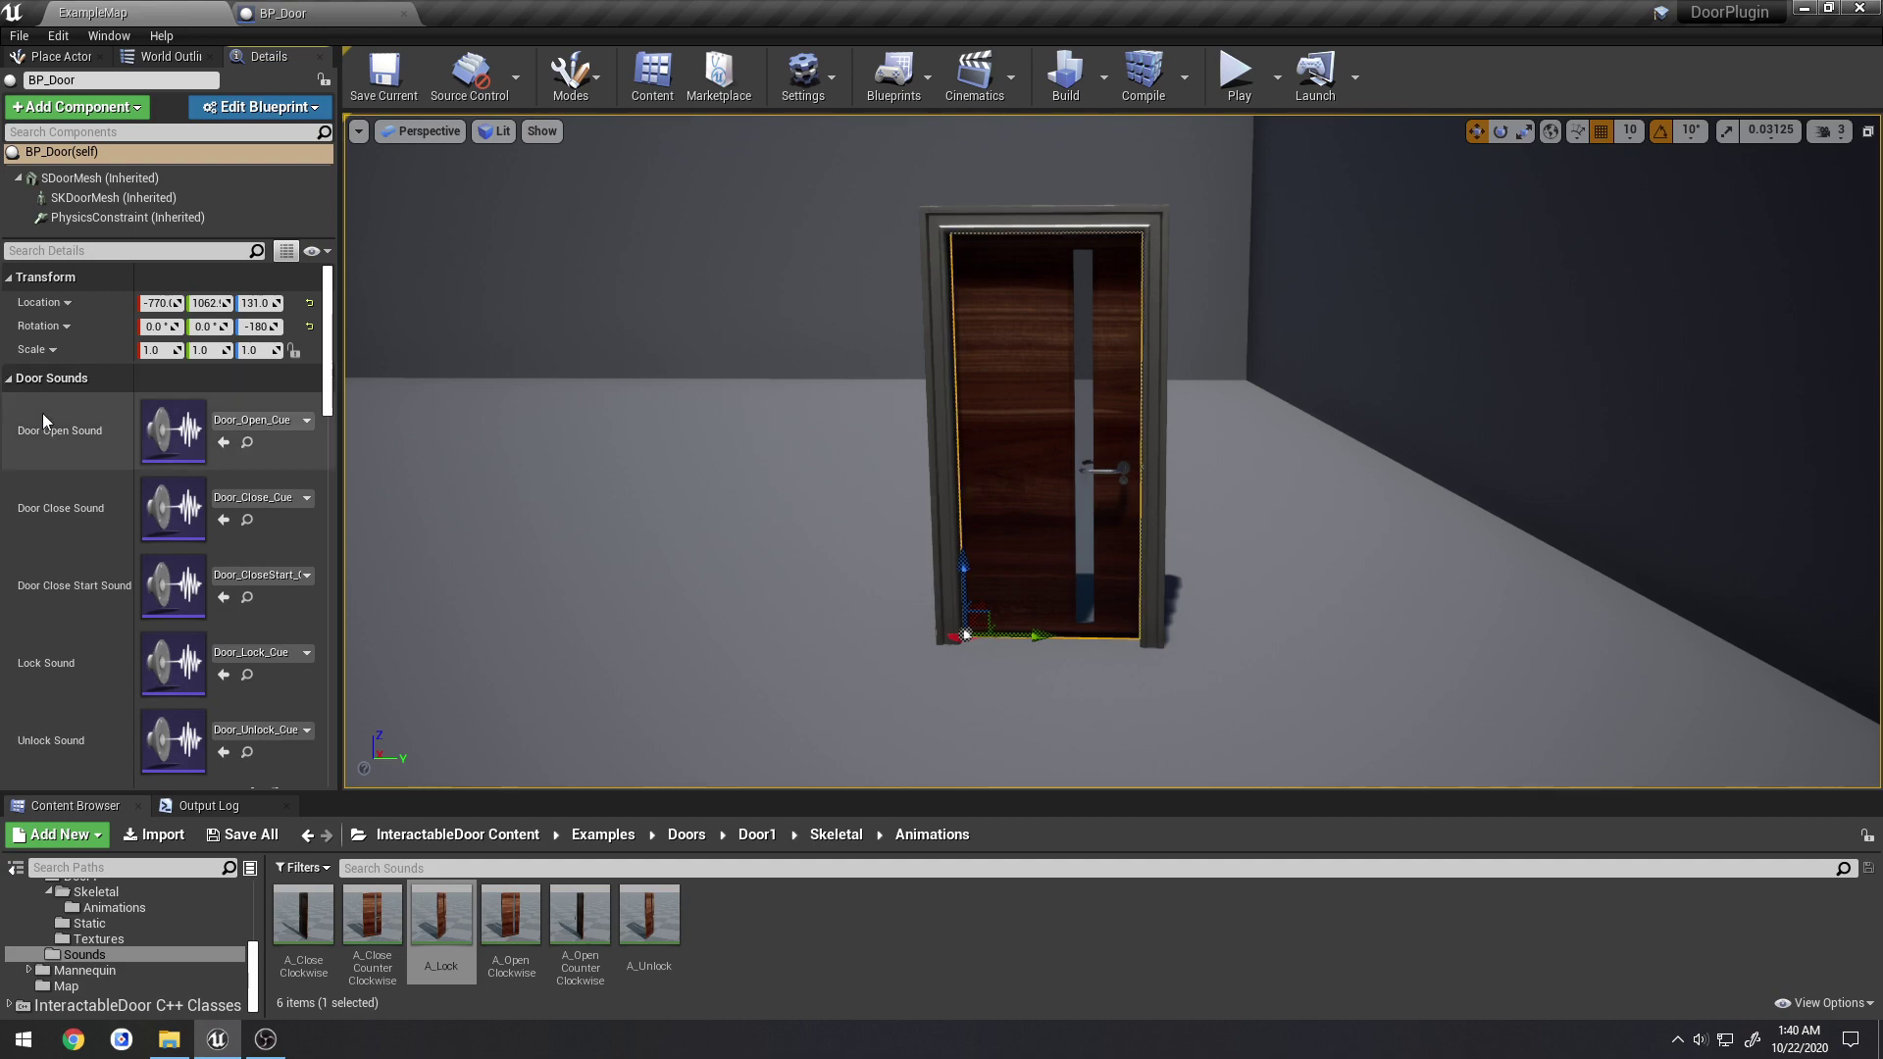
Expand the Toggles and Animation groups under Door Defaults and examine their options
scroll(73, 468, "down", 5)
left_click(20, 583)
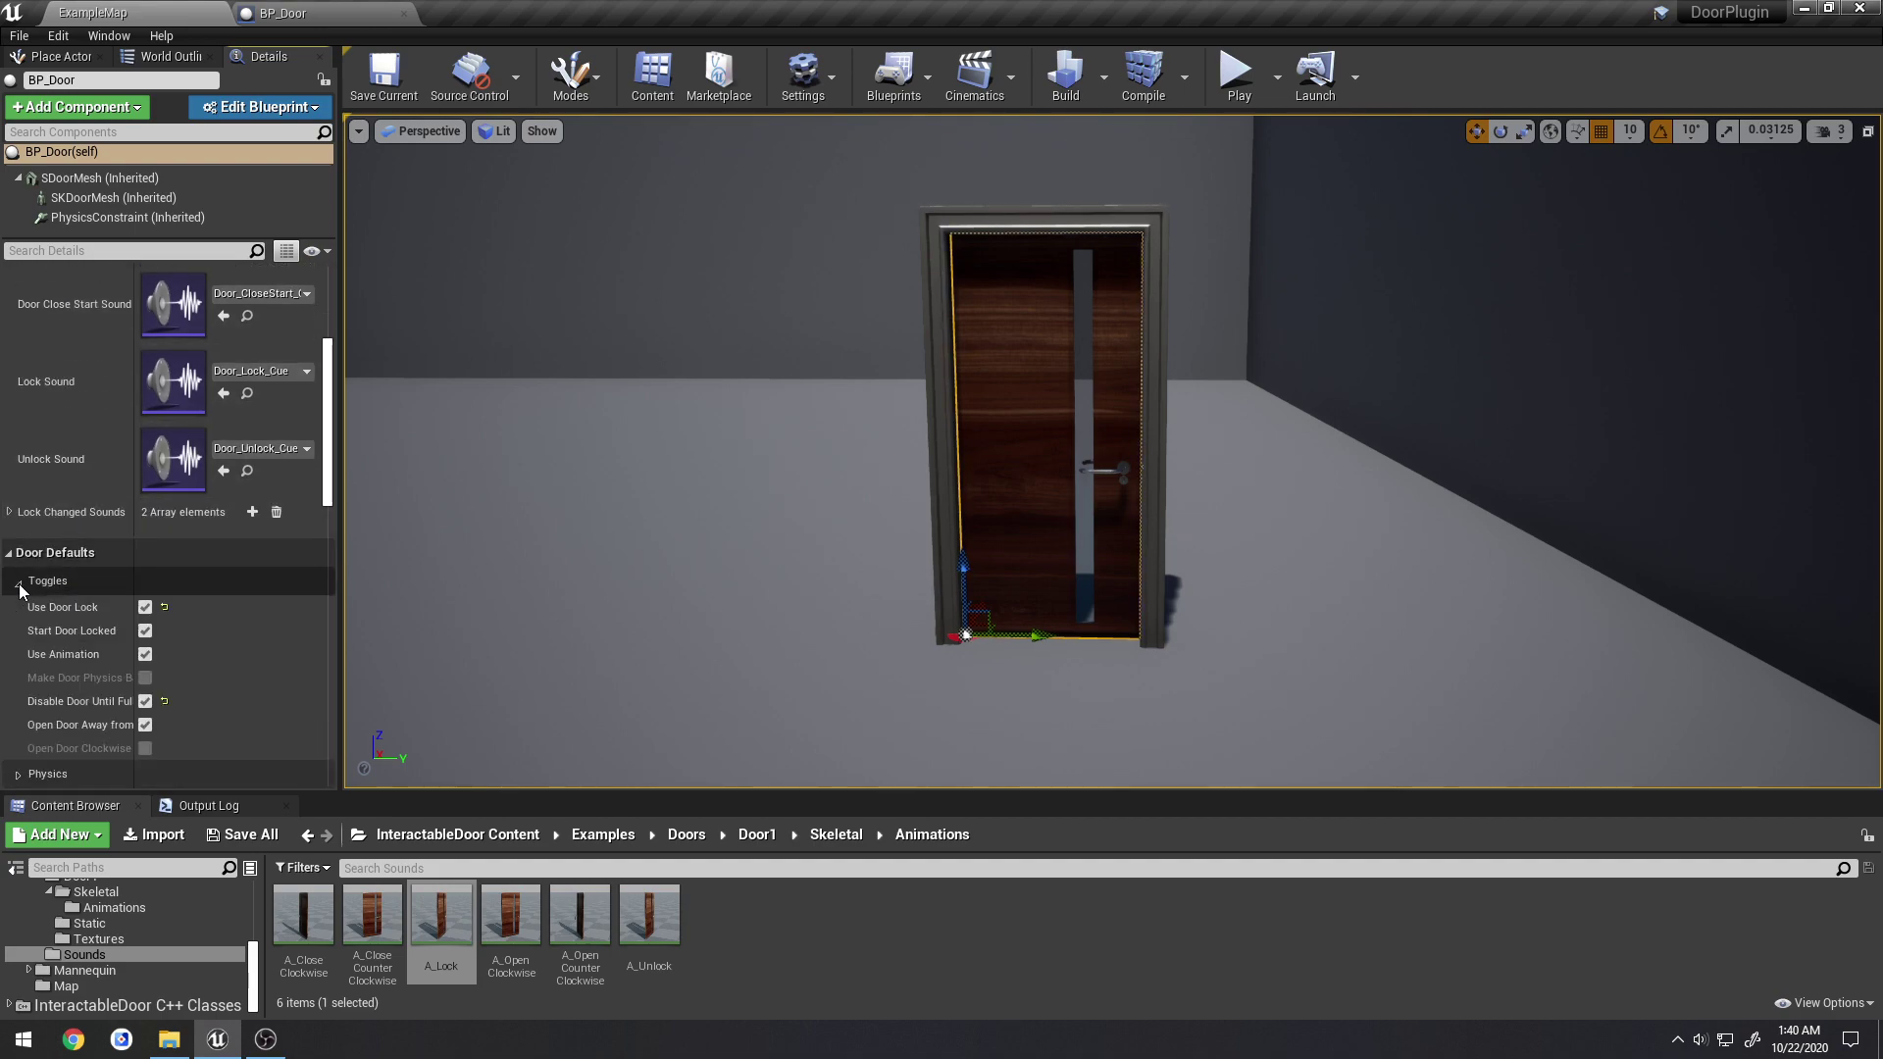
scroll(180, 562, "down", 2)
scroll(186, 561, "down", 2)
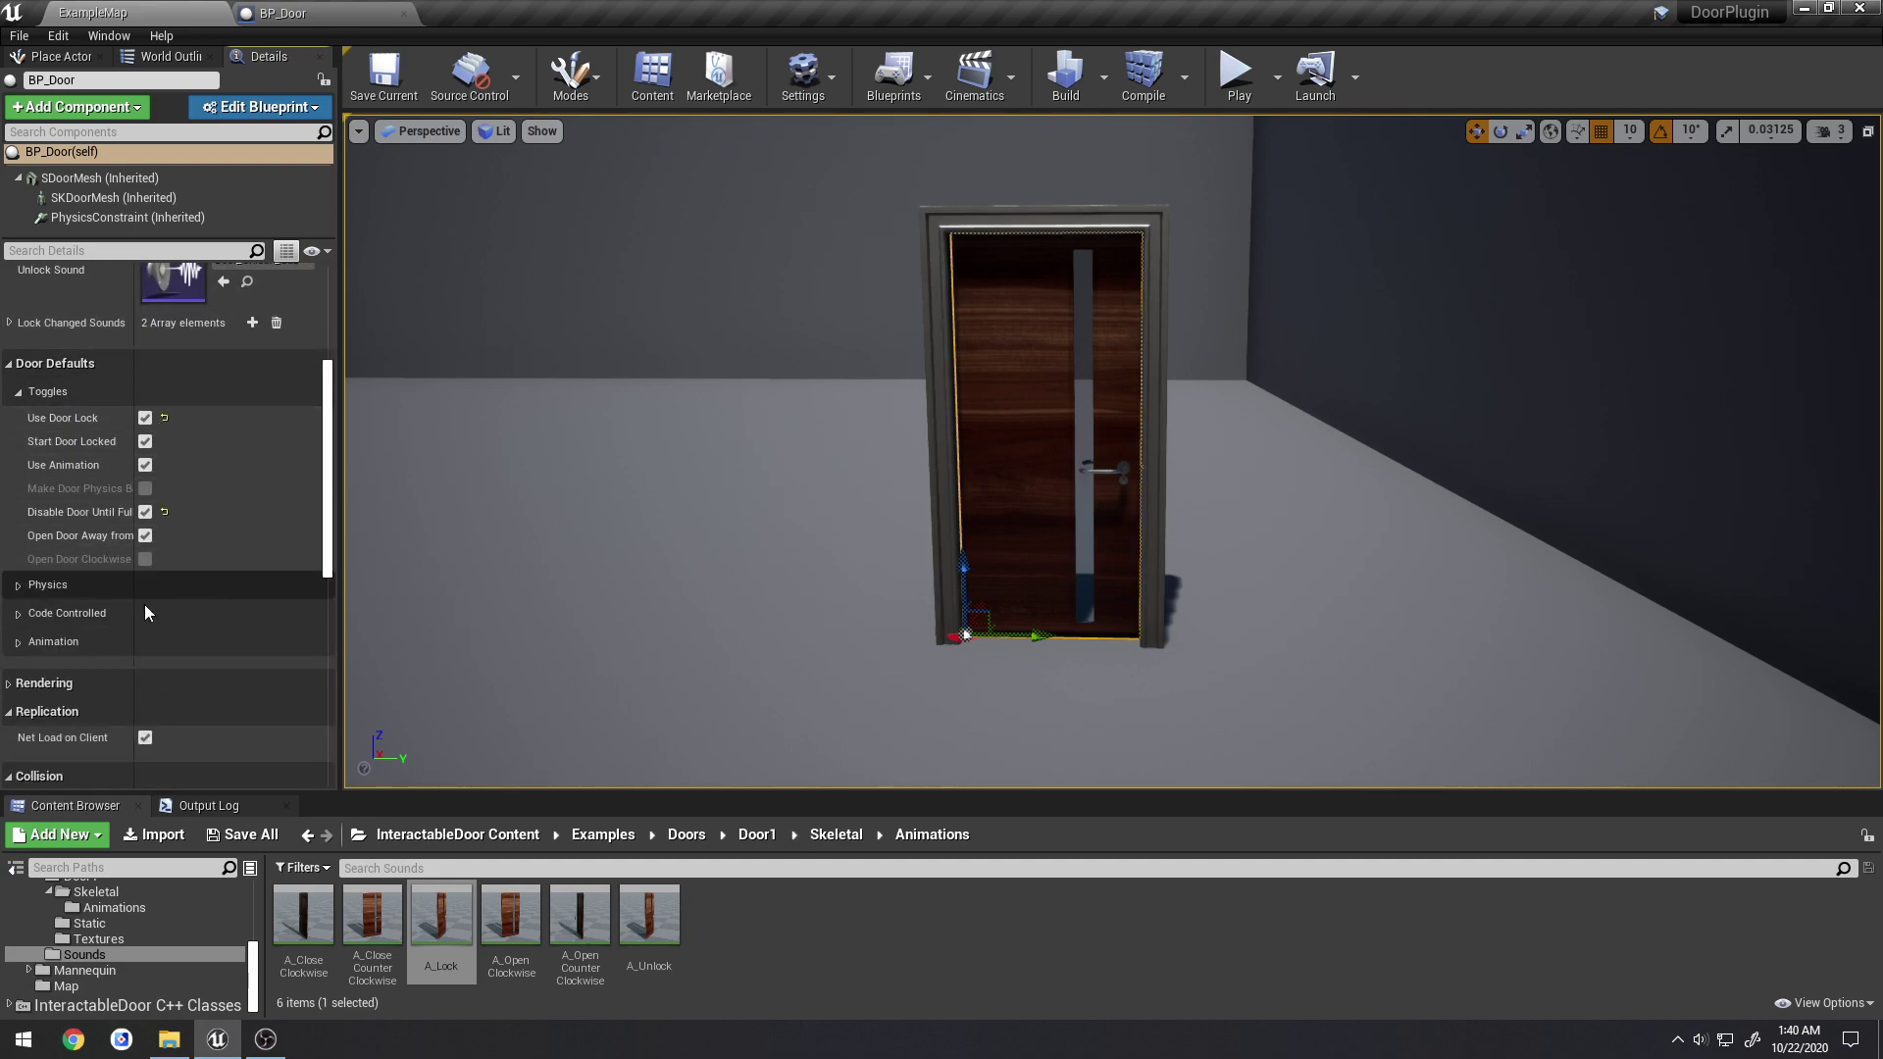
left_click(18, 643)
scroll(209, 583, "down", 1)
scroll(139, 585, "down", 5)
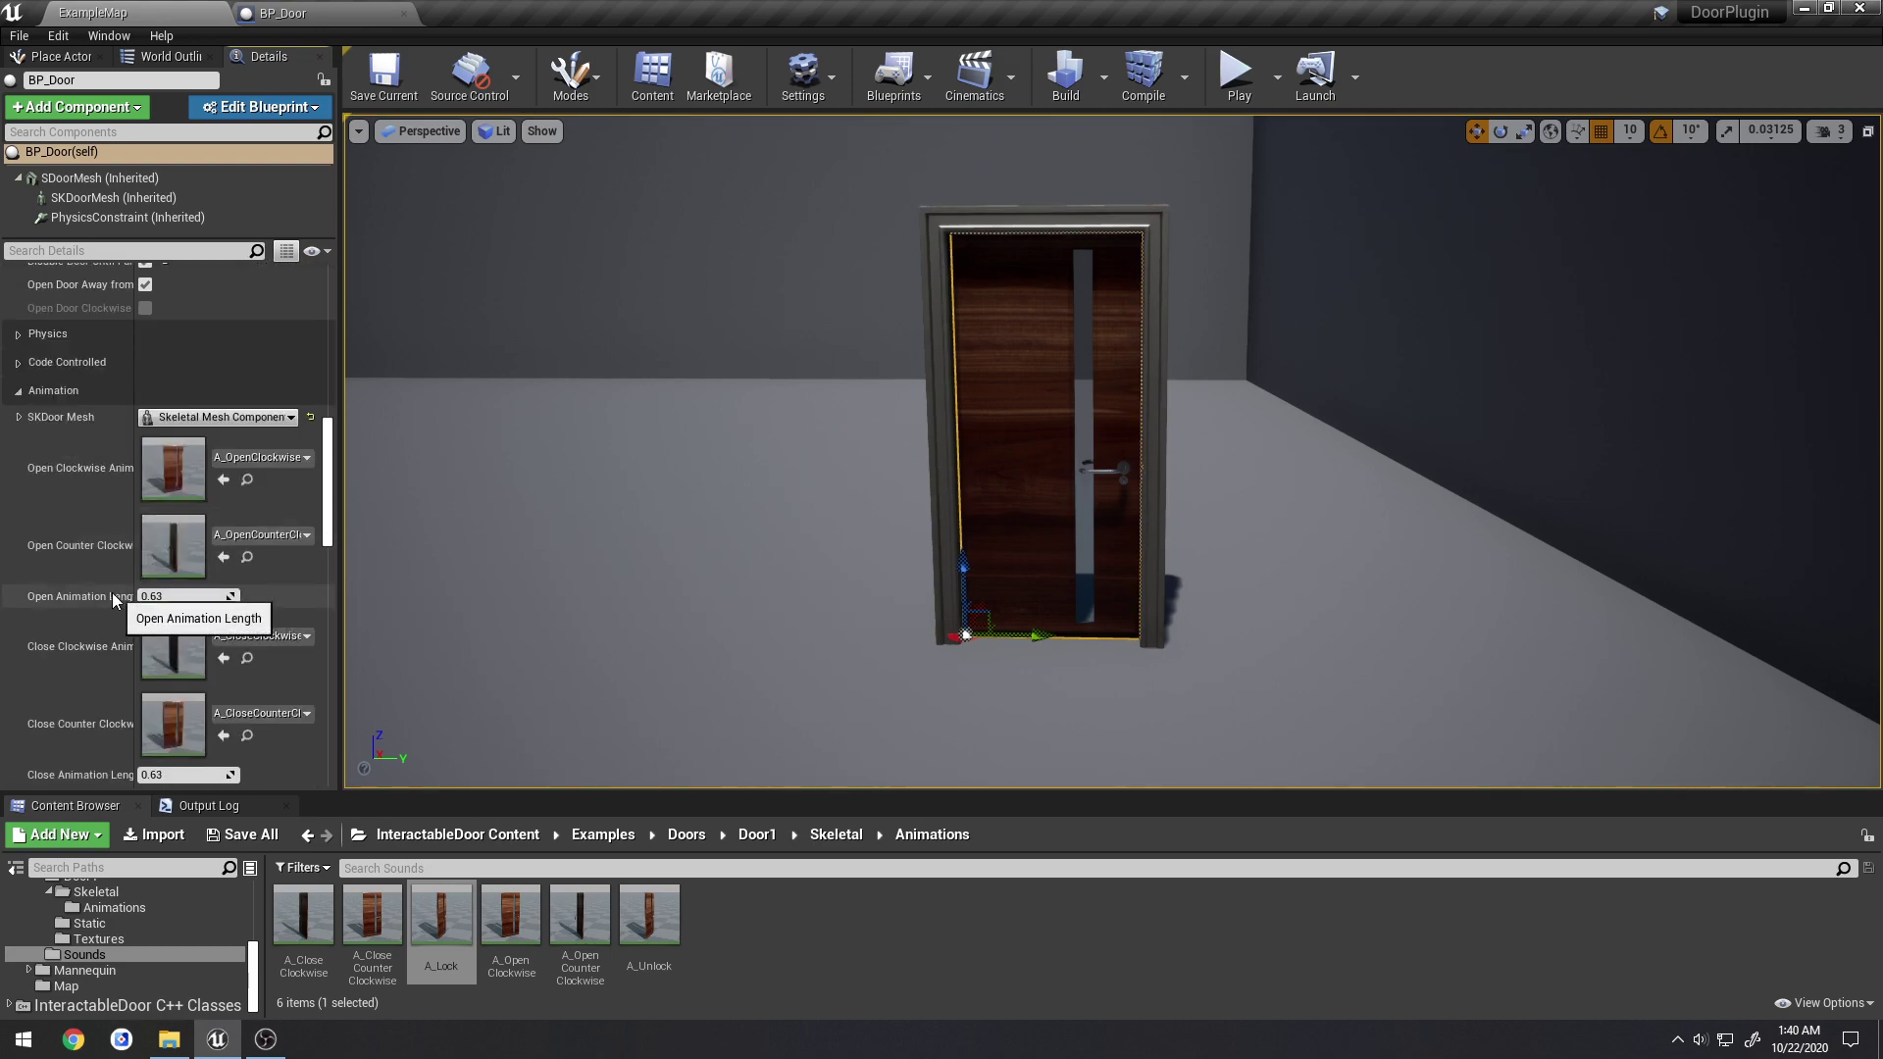
Expand the Code Controlled group and switch Use Animation off and back on to examine which door settings it controls
scroll(98, 579, "up", 2)
left_click(20, 426)
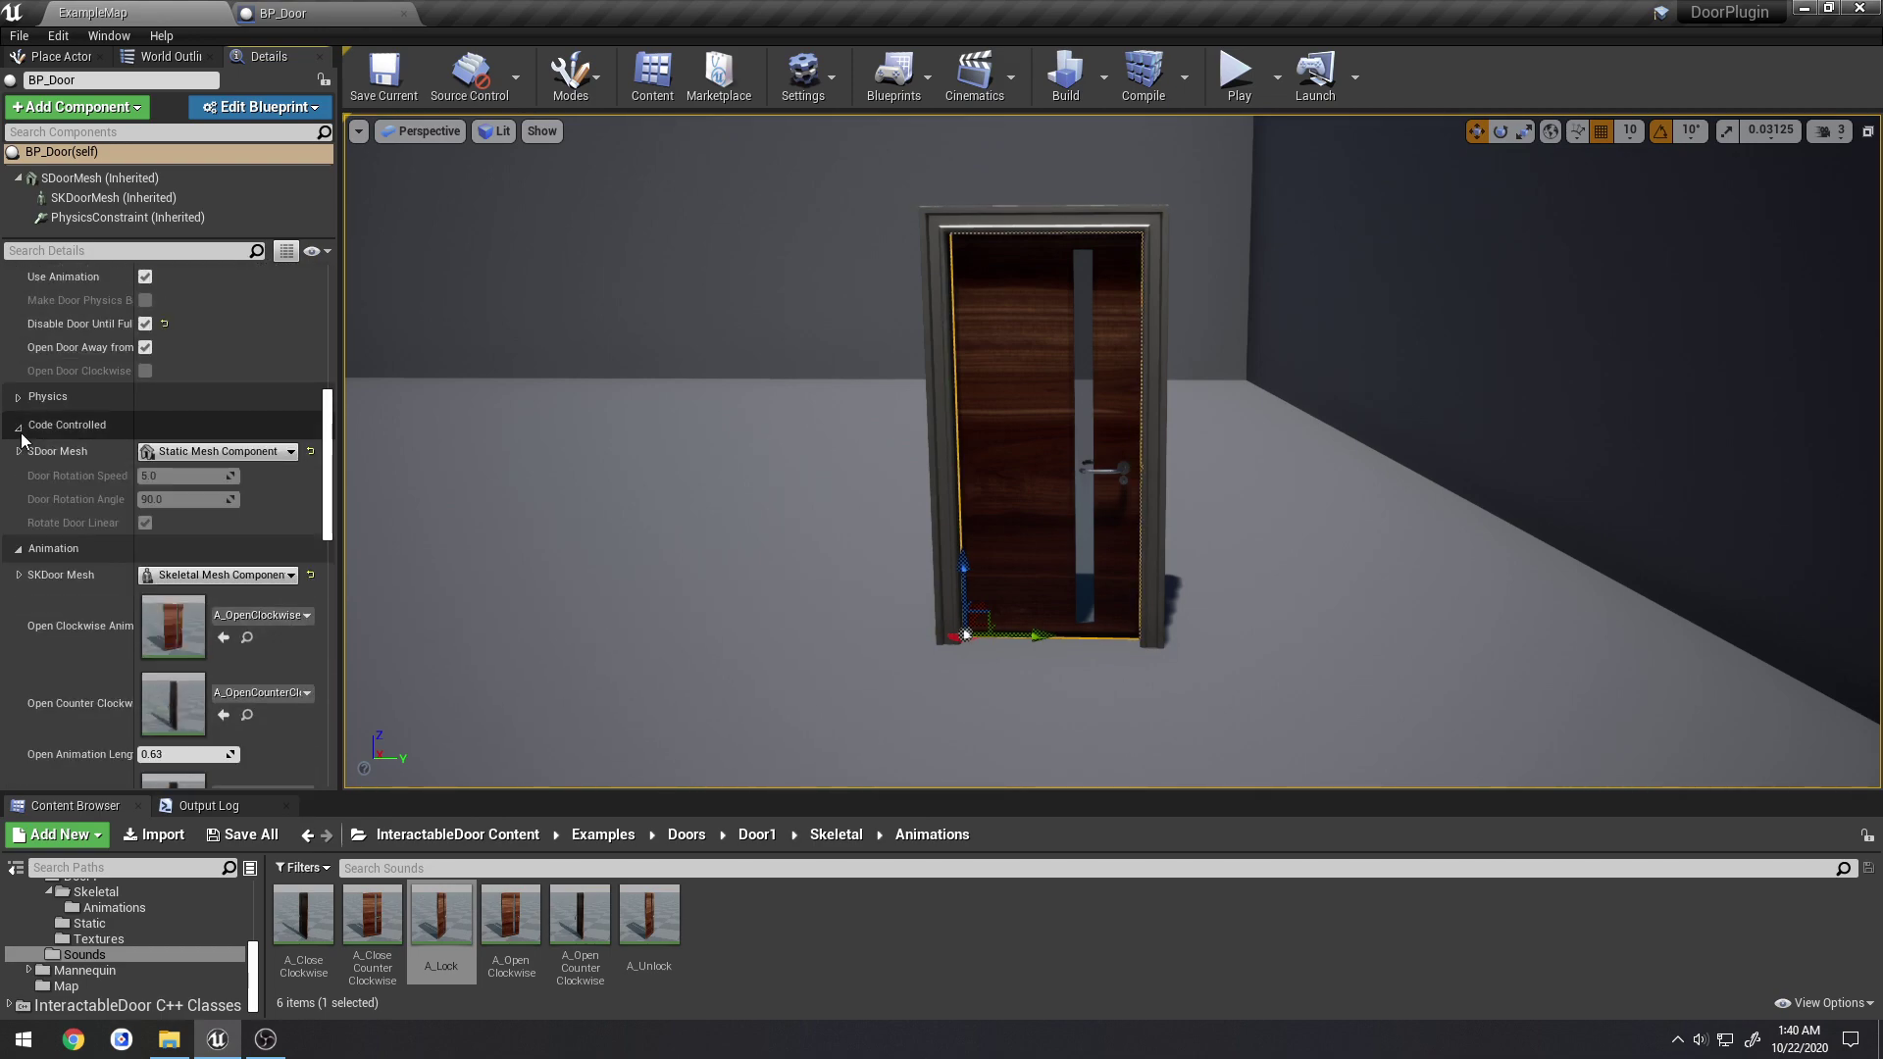
scroll(145, 492, "up", 2)
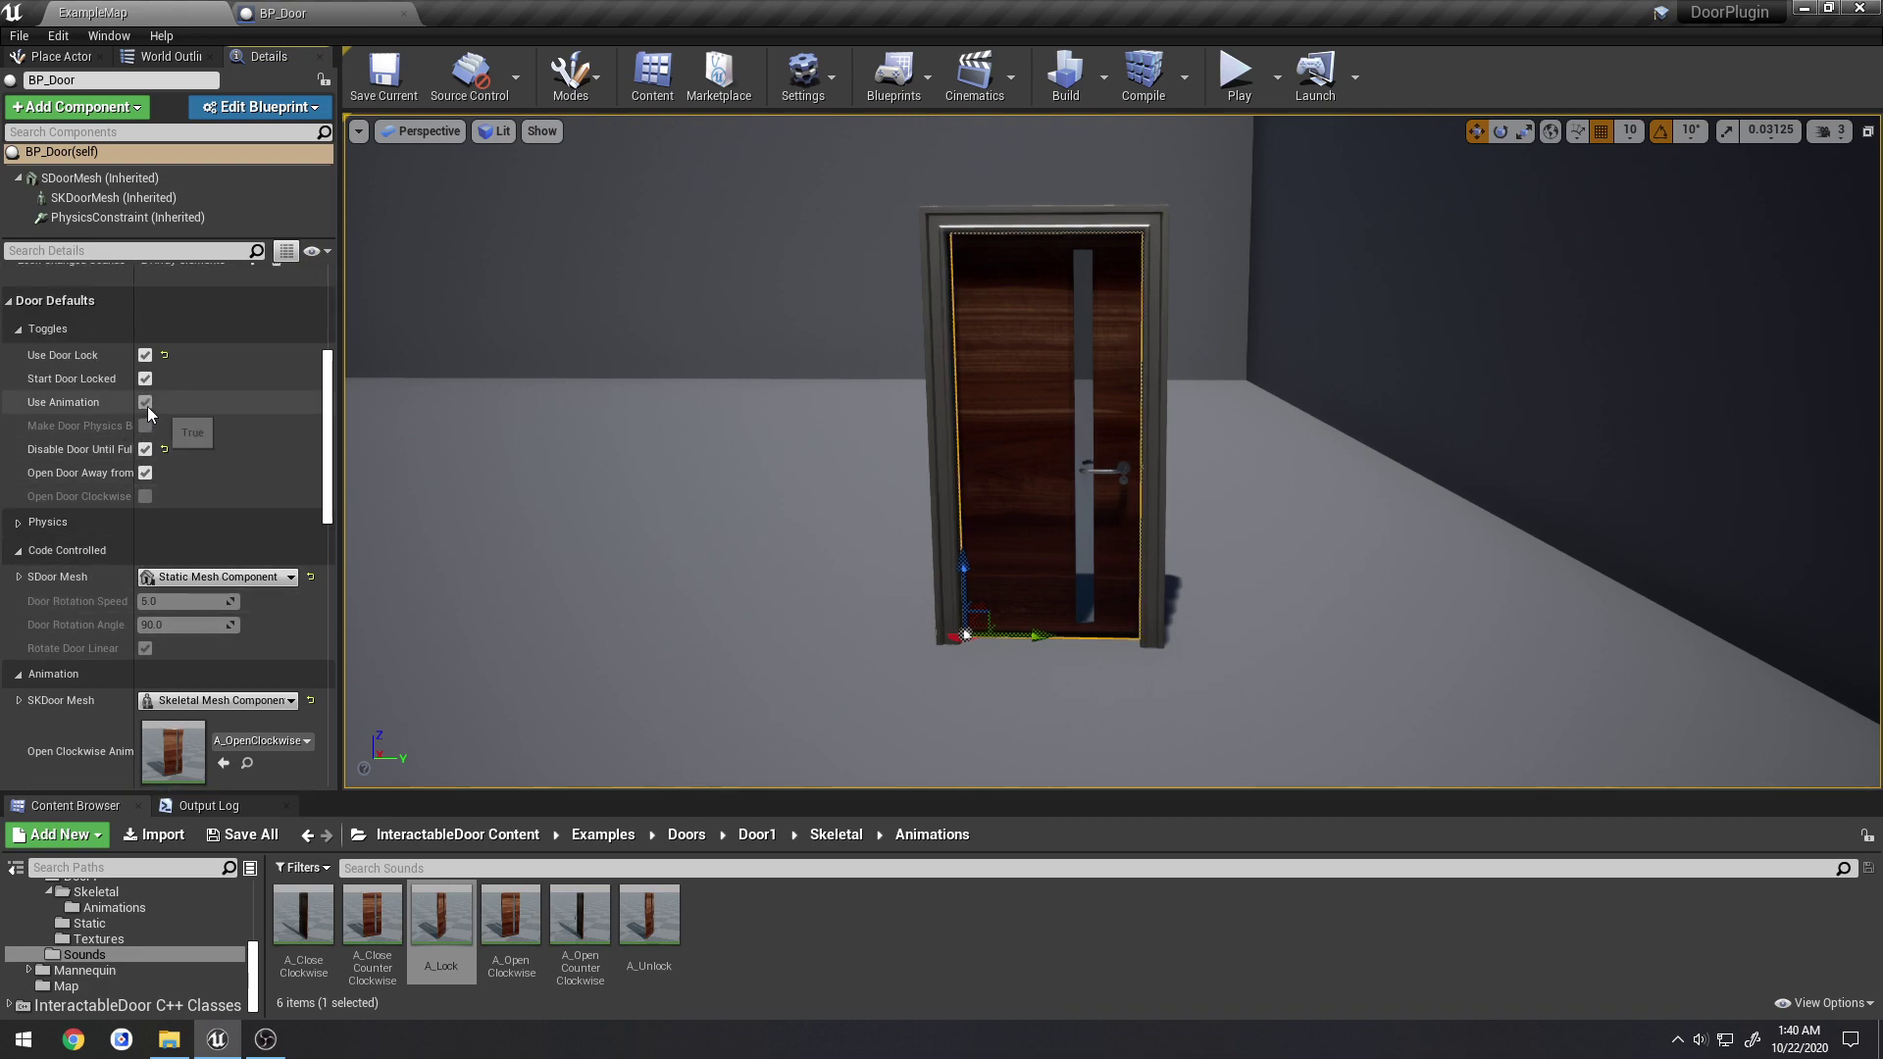
left_click(145, 403)
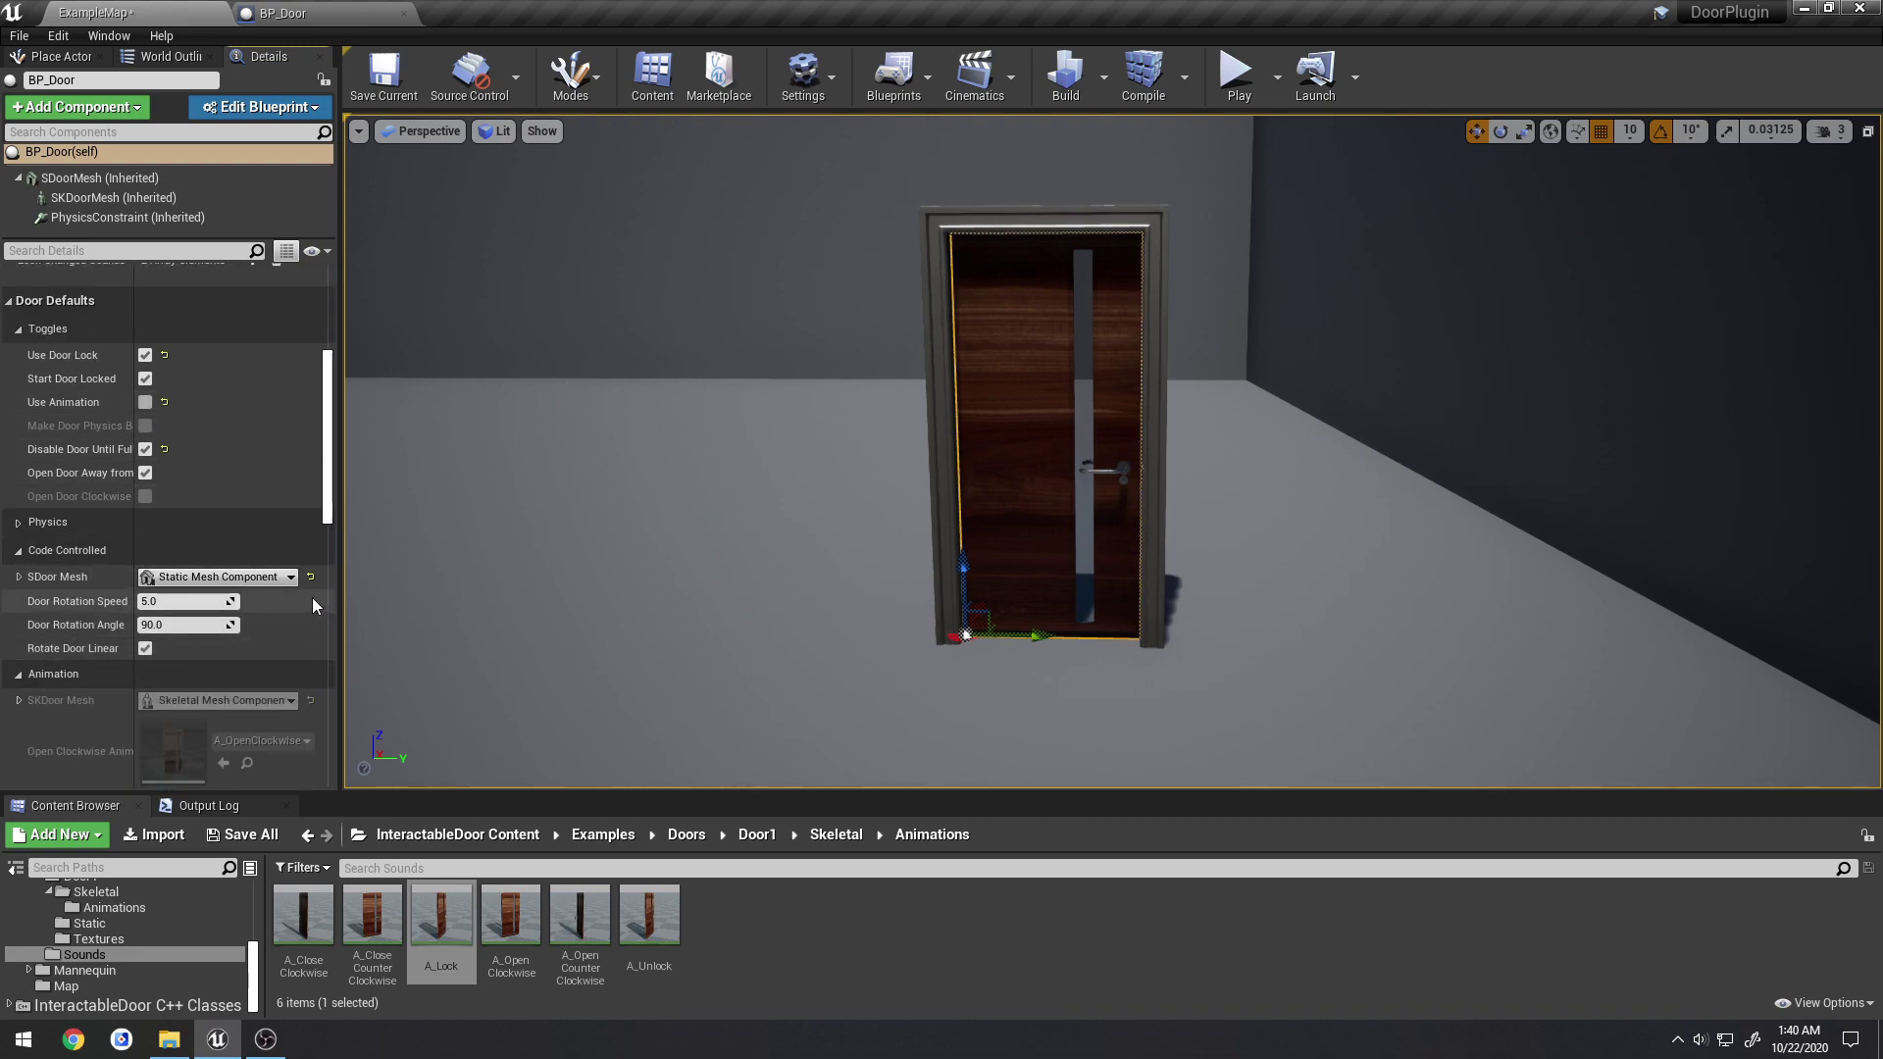
left_click(145, 404)
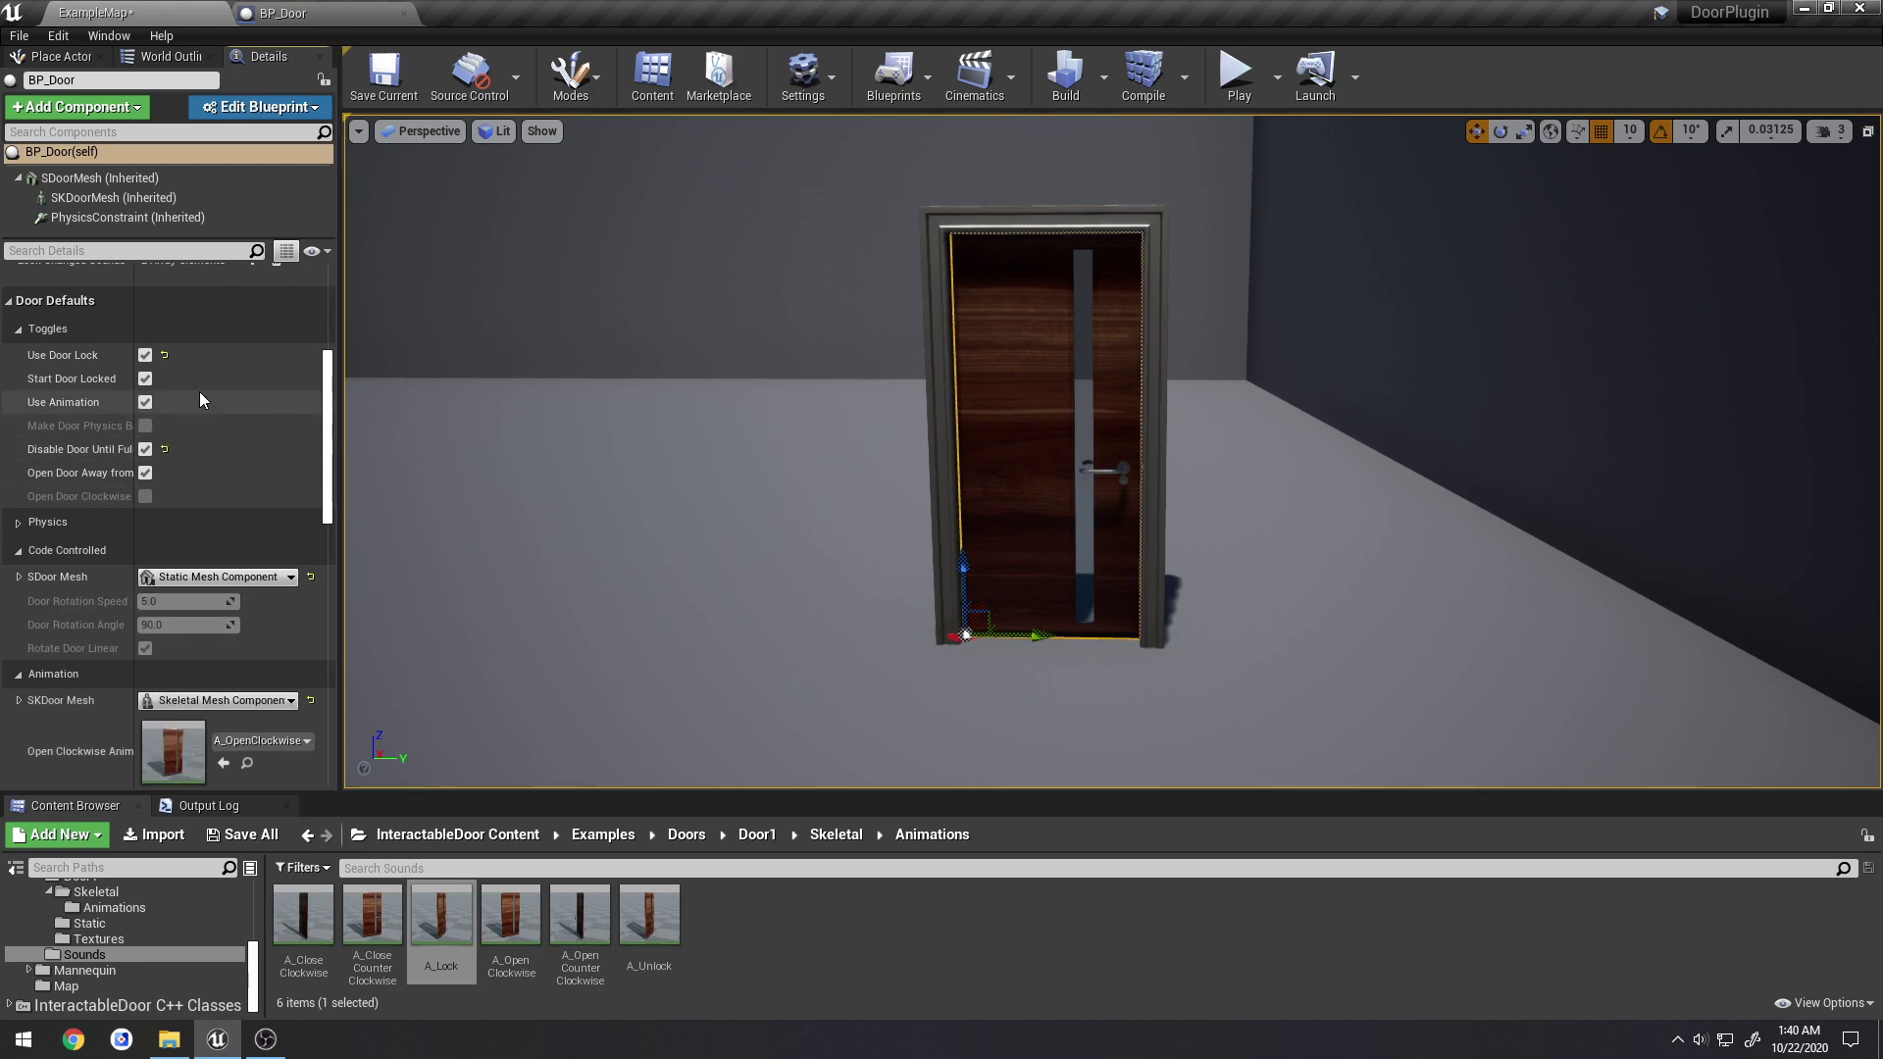
Save the level and all modified assets
left_click(19, 36)
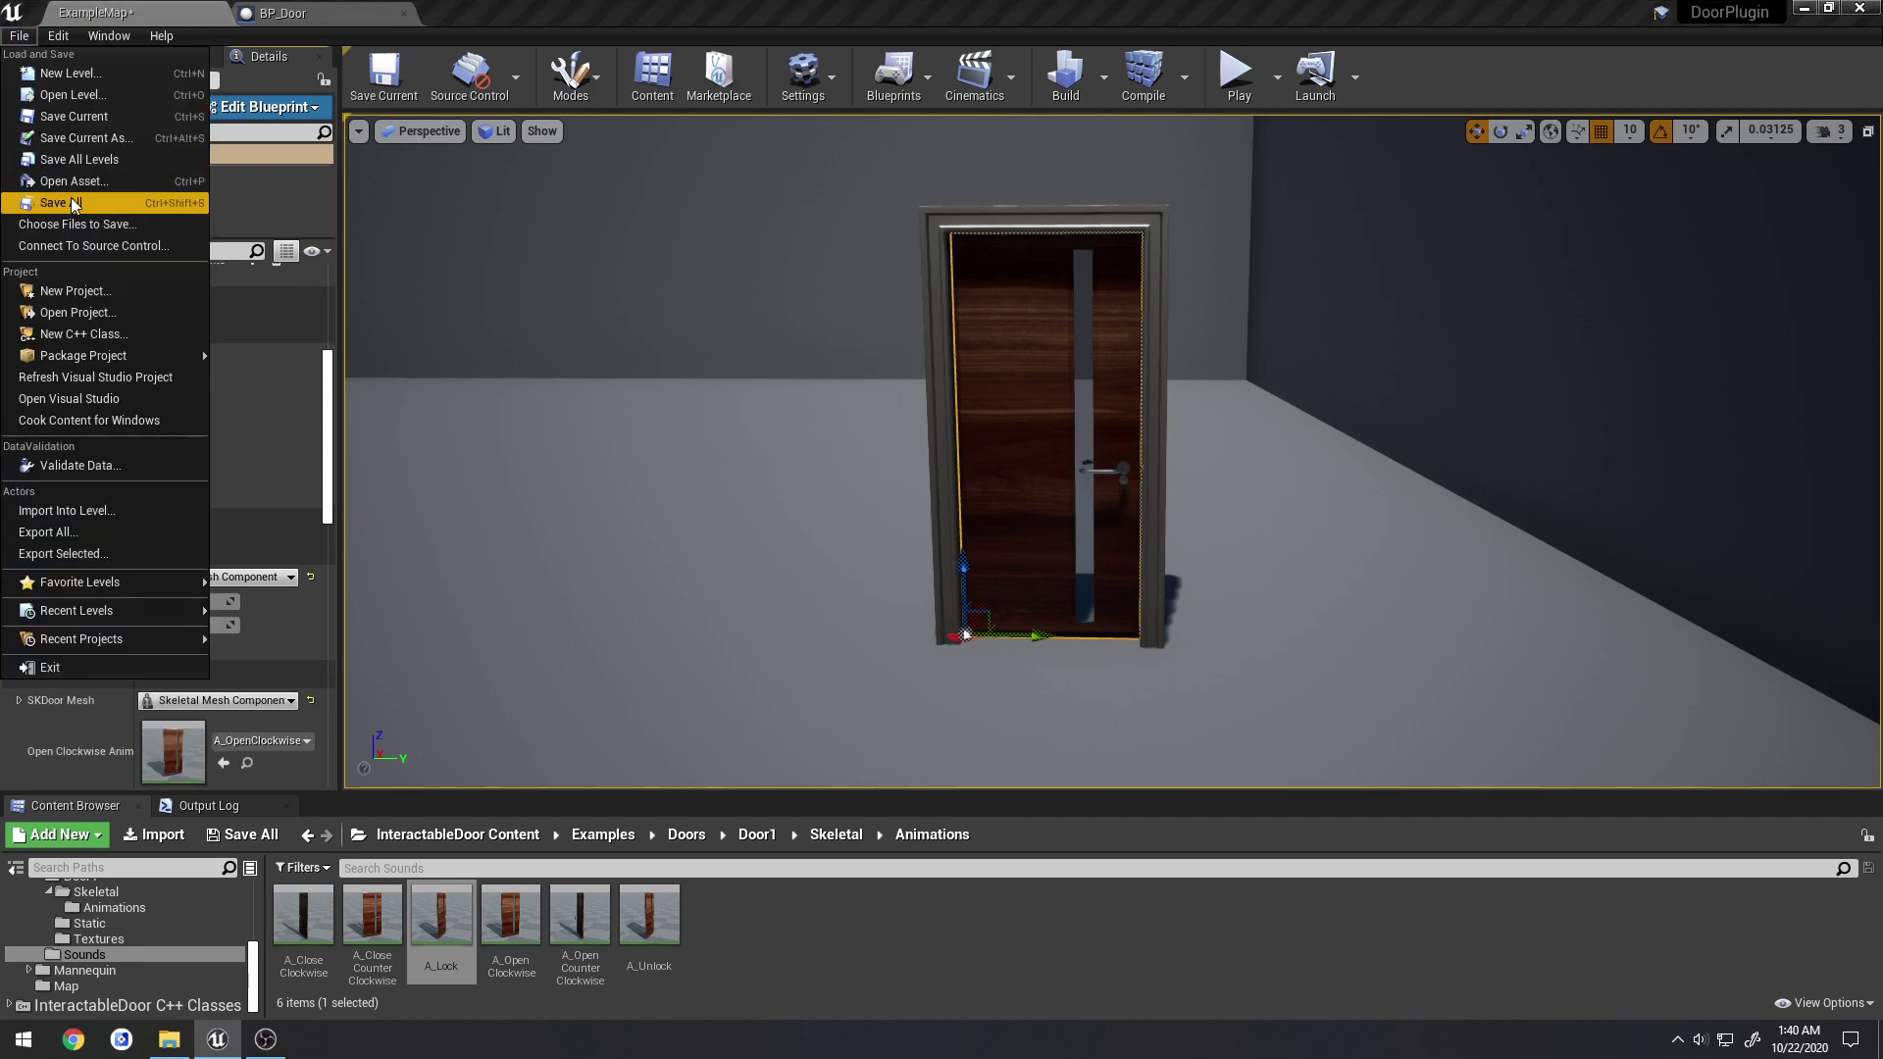
left_click(59, 203)
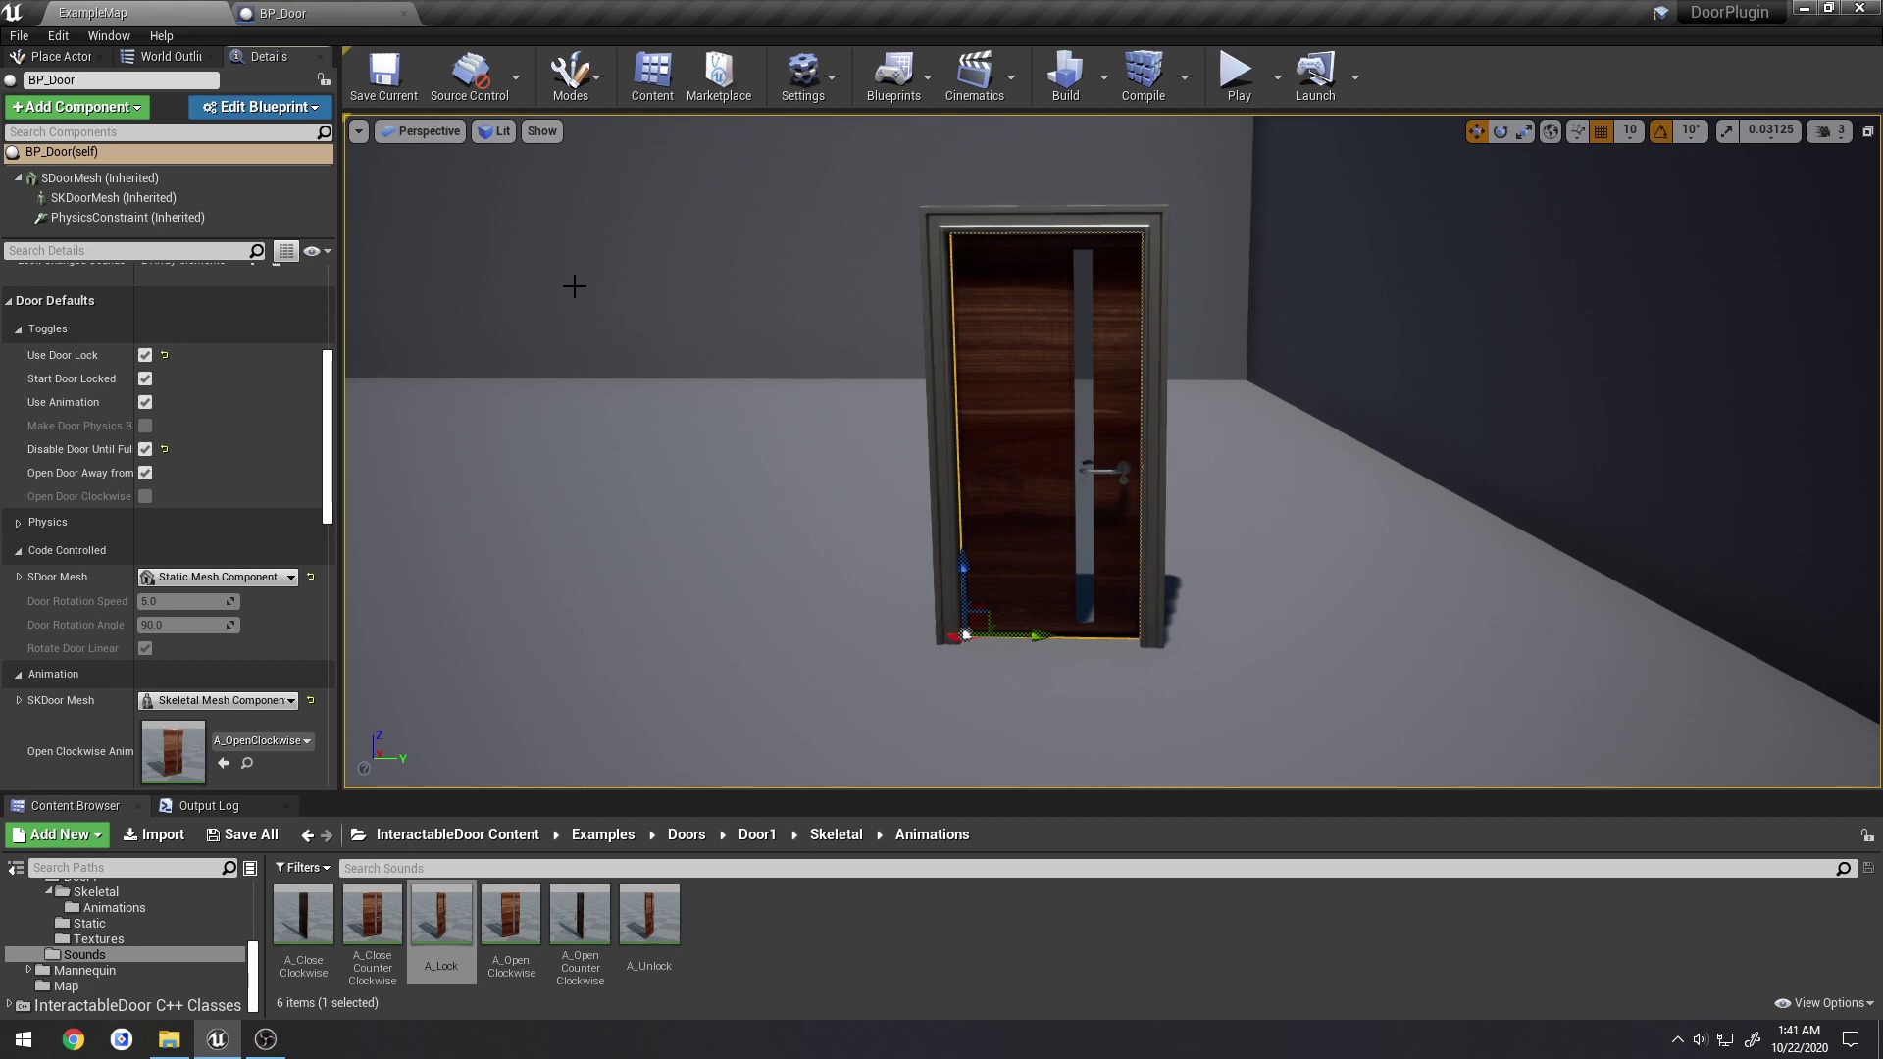
left_click(1099, 1043)
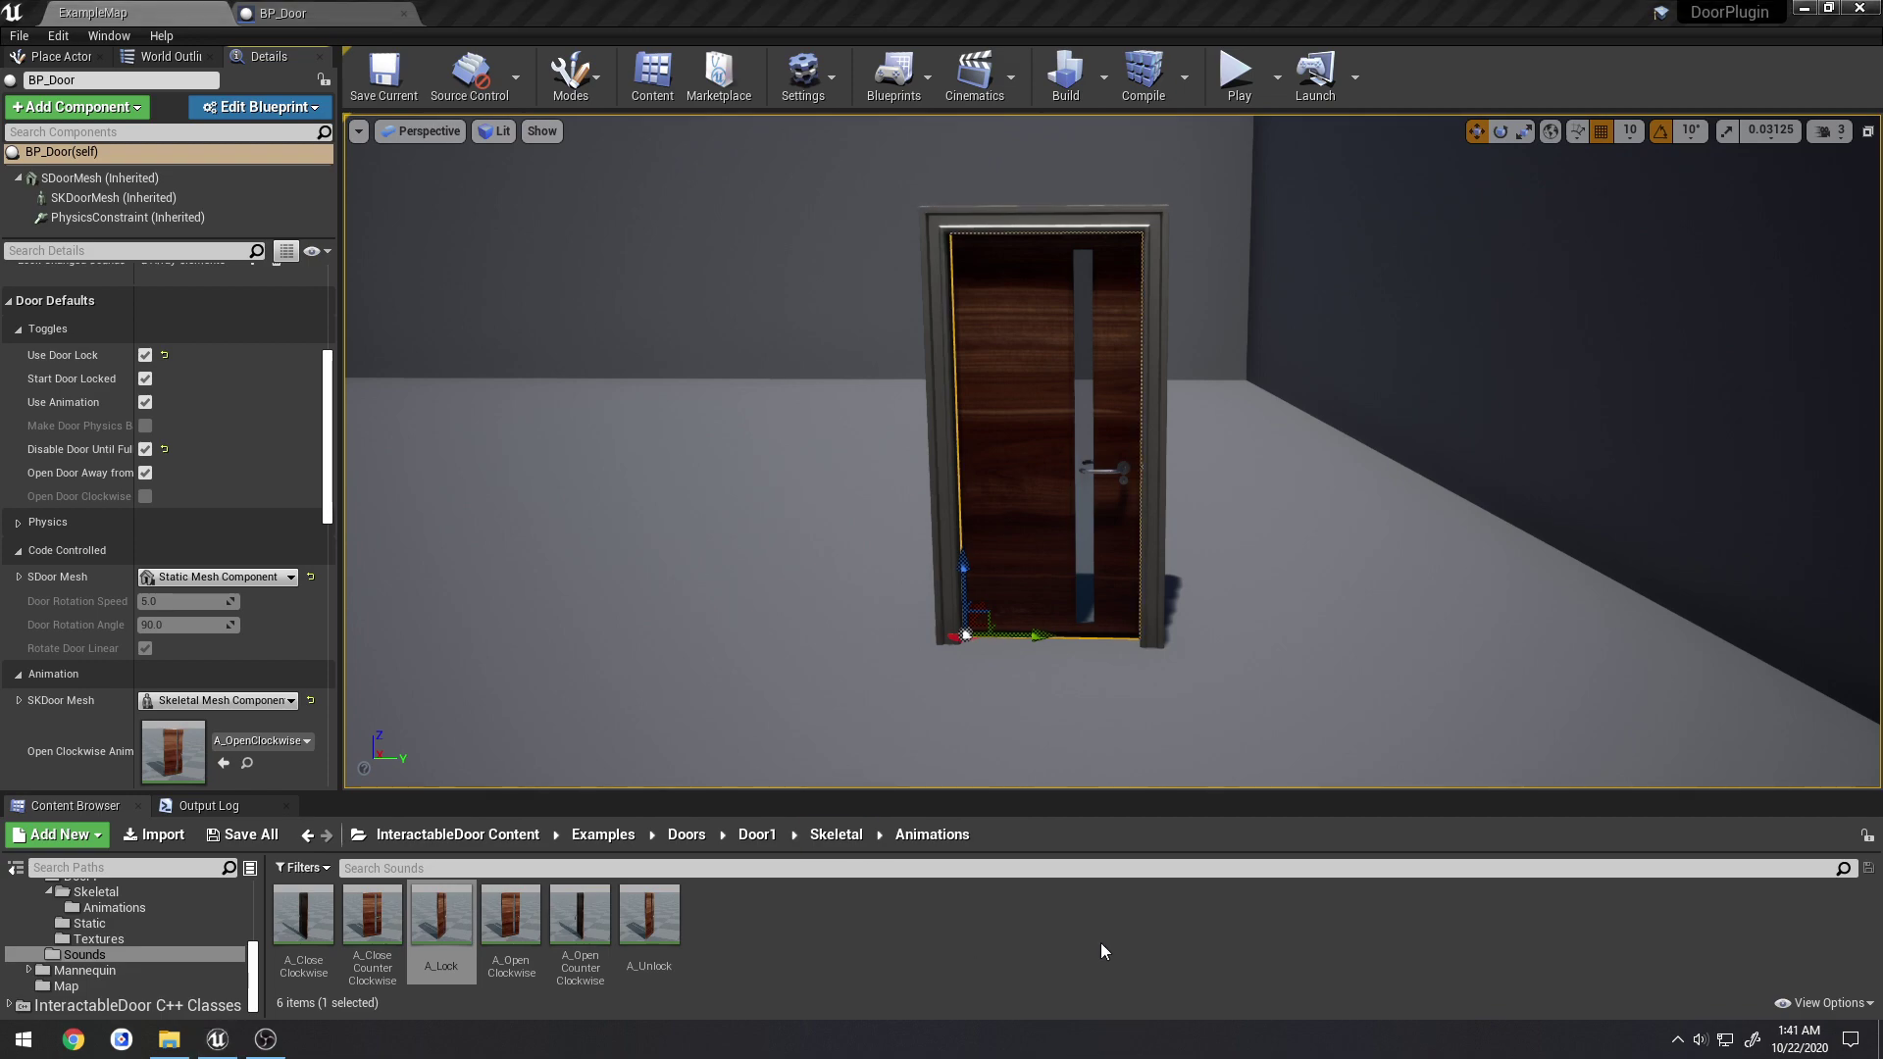